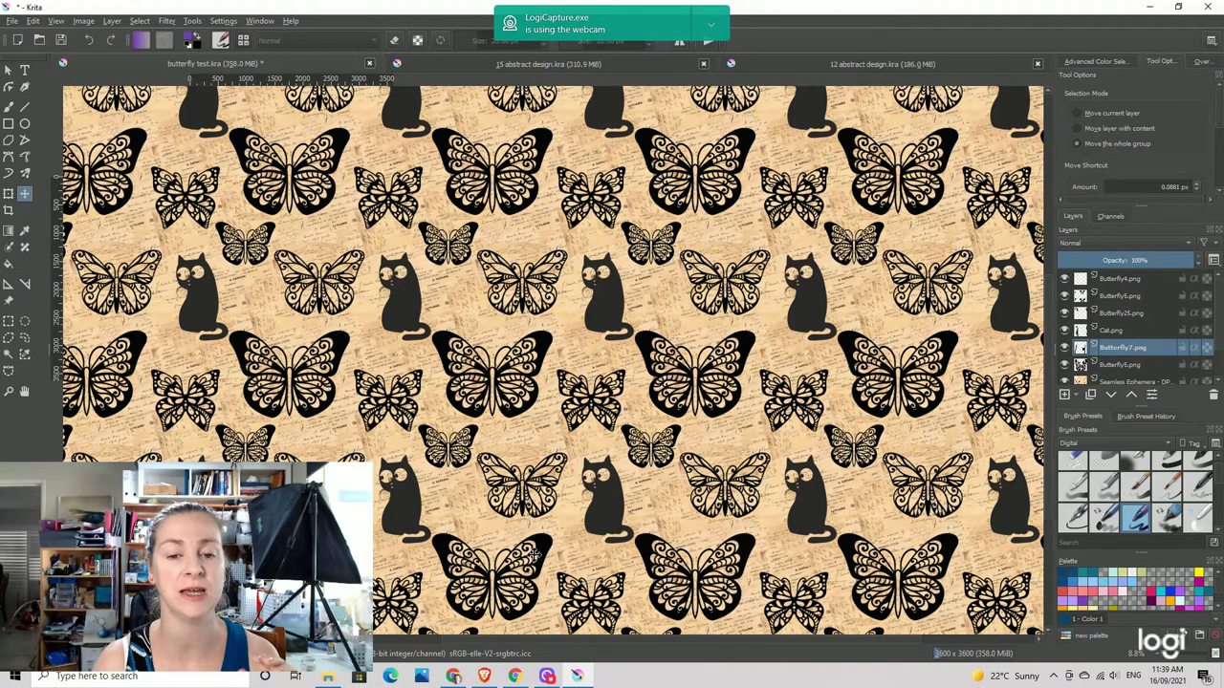
Turn off Wrap Around Mode and view the single butterfly and cat pattern tile
{"action": "left_click", "coordinate": [84, 21]}
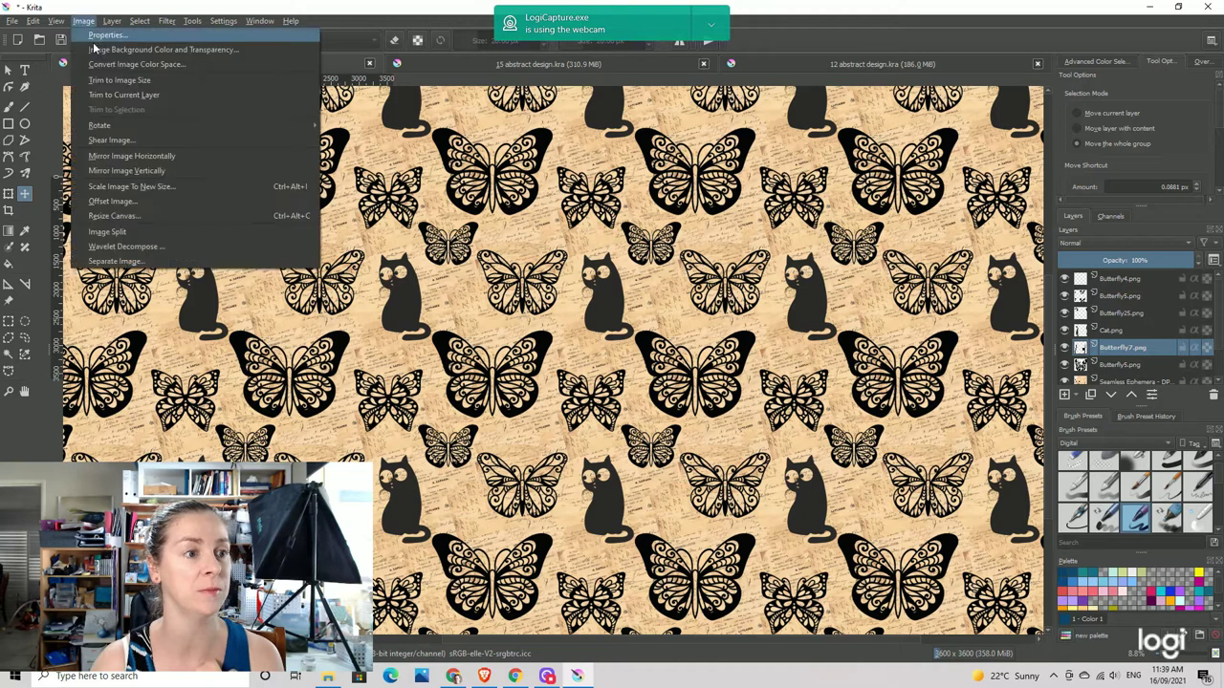
{"action": "left_click", "coordinate": [70, 62]}
{"action": "left_click_drag", "start_coordinate": [279, 246], "coordinate": [597, 302]}
{"action": "scroll", "coordinate": [598, 302], "scroll_direction": "up", "scroll_amount": 4}
{"action": "scroll", "coordinate": [598, 302], "scroll_direction": "down", "scroll_amount": 3}
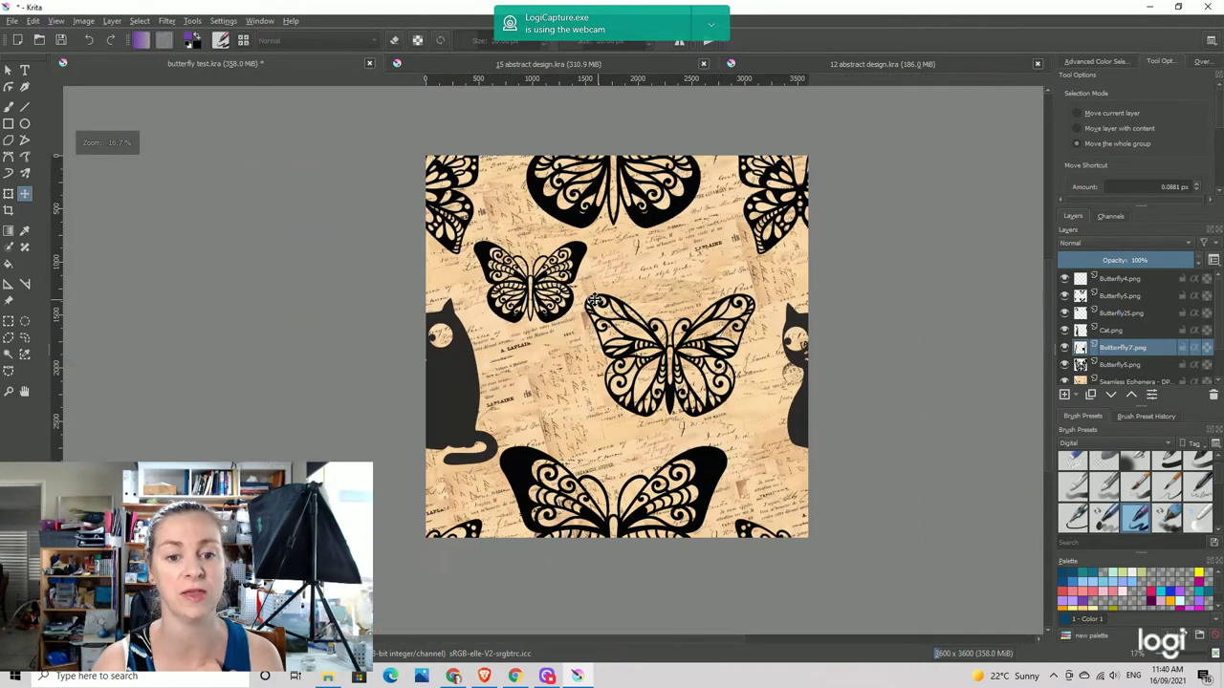
Turn Wrap Around Mode back on and view the butterfly and cat pattern as a repeat
{"action": "left_click", "coordinate": [54, 21]}
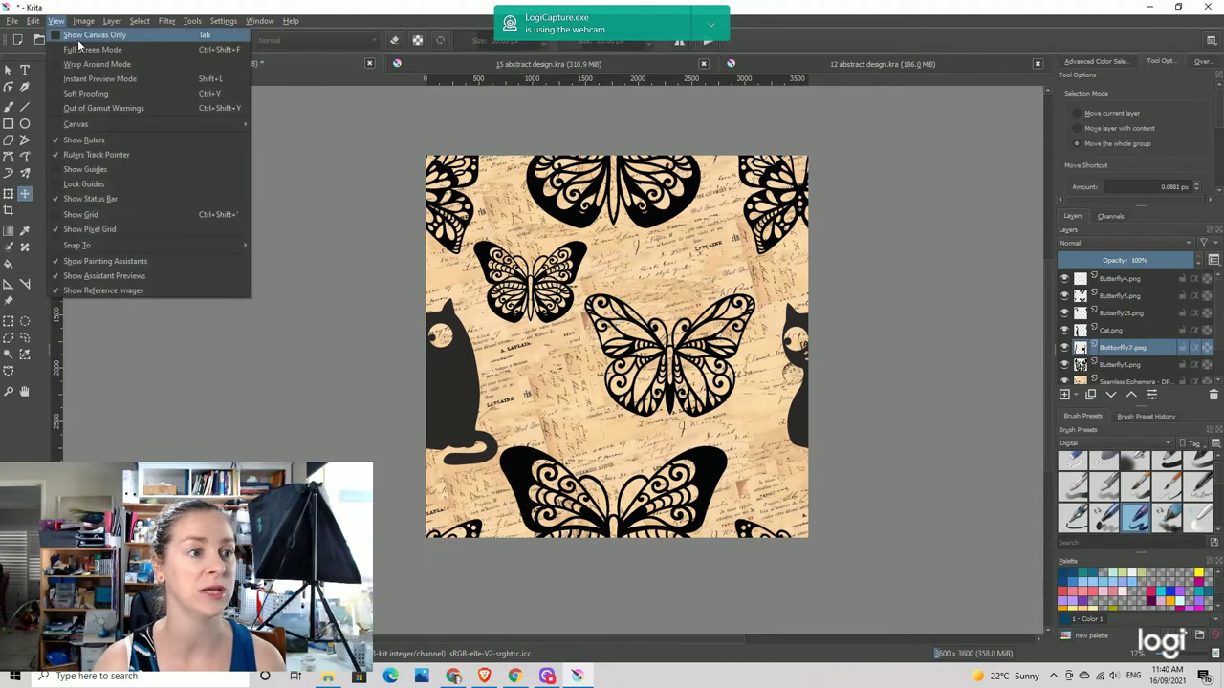
{"action": "left_click", "coordinate": [88, 64]}
{"action": "scroll", "coordinate": [403, 168], "scroll_direction": "down", "scroll_amount": 1}
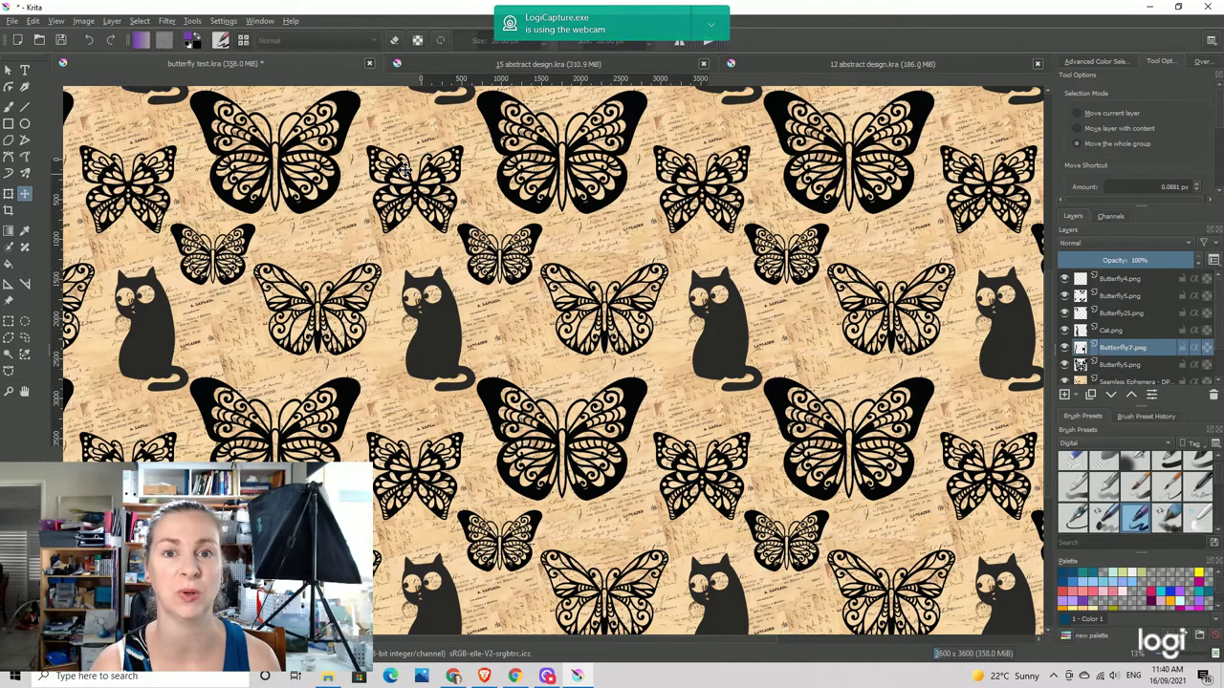
{"action": "scroll", "coordinate": [405, 169], "scroll_direction": "down", "scroll_amount": 1}
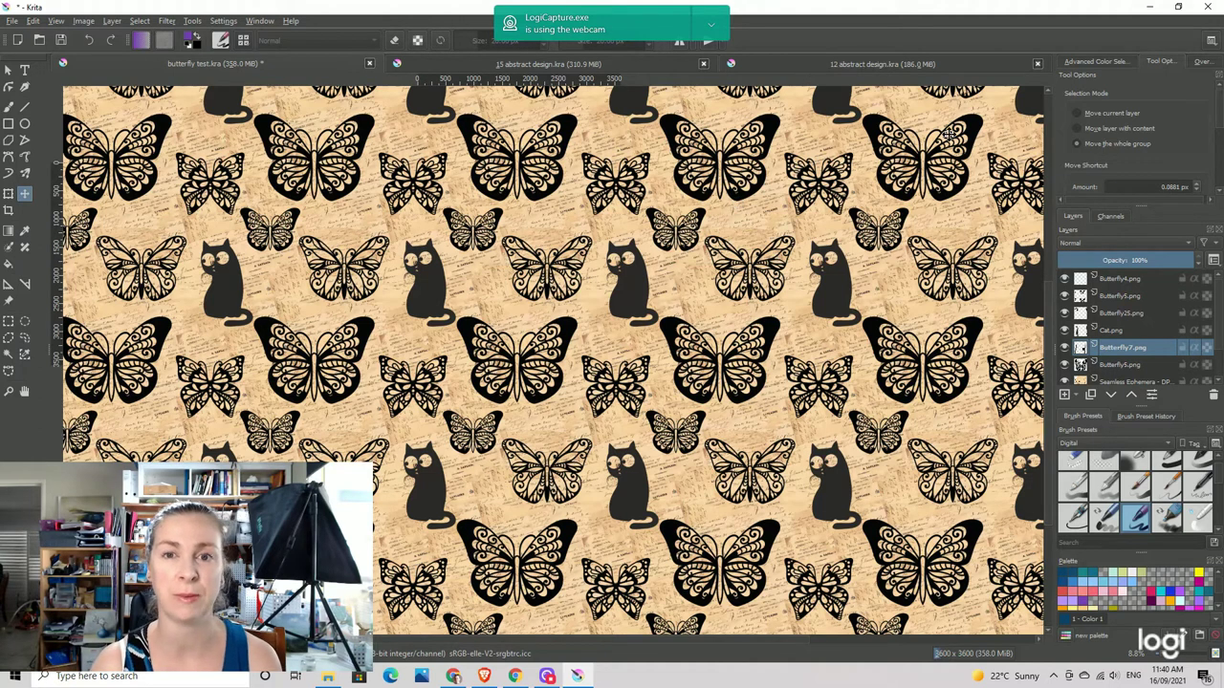
Examine the repeating patterns in 12 abstract design.kra and 15 abstract design.kra, and return to butterfly test.kra
{"action": "left_click", "coordinate": [817, 68]}
{"action": "scroll", "coordinate": [784, 256], "scroll_direction": "down", "scroll_amount": 3}
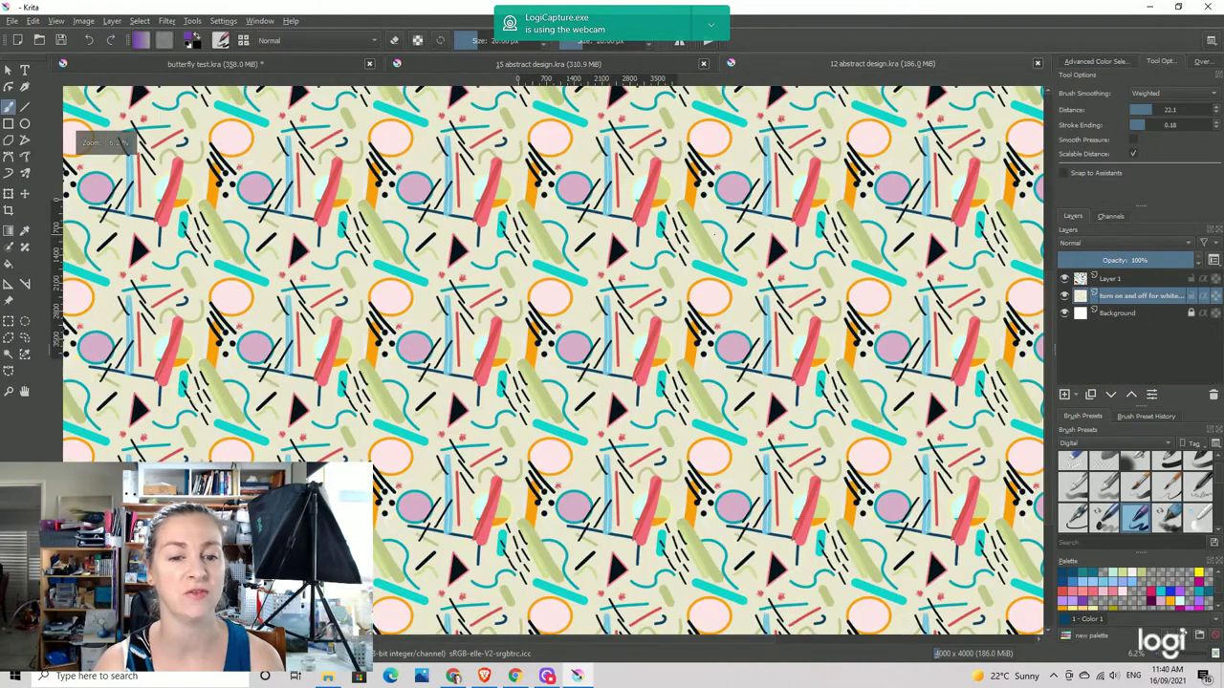
{"action": "left_click", "coordinate": [613, 65]}
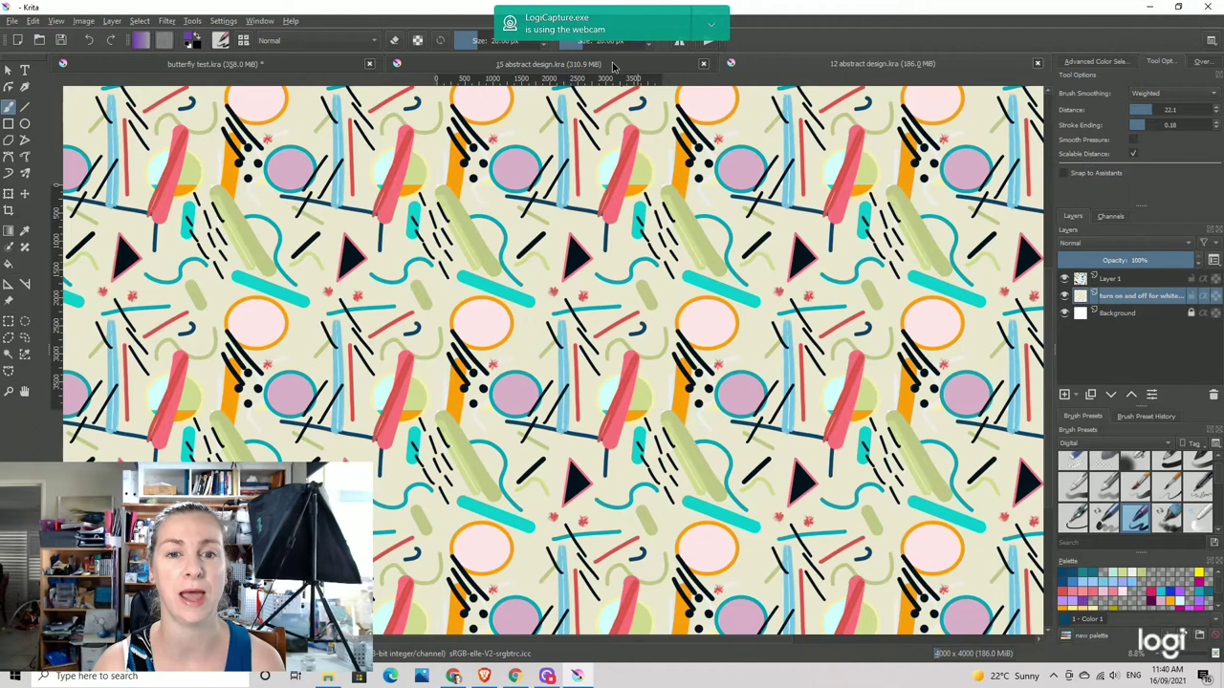
{"action": "left_click", "coordinate": [822, 65]}
{"action": "left_click", "coordinate": [826, 71]}
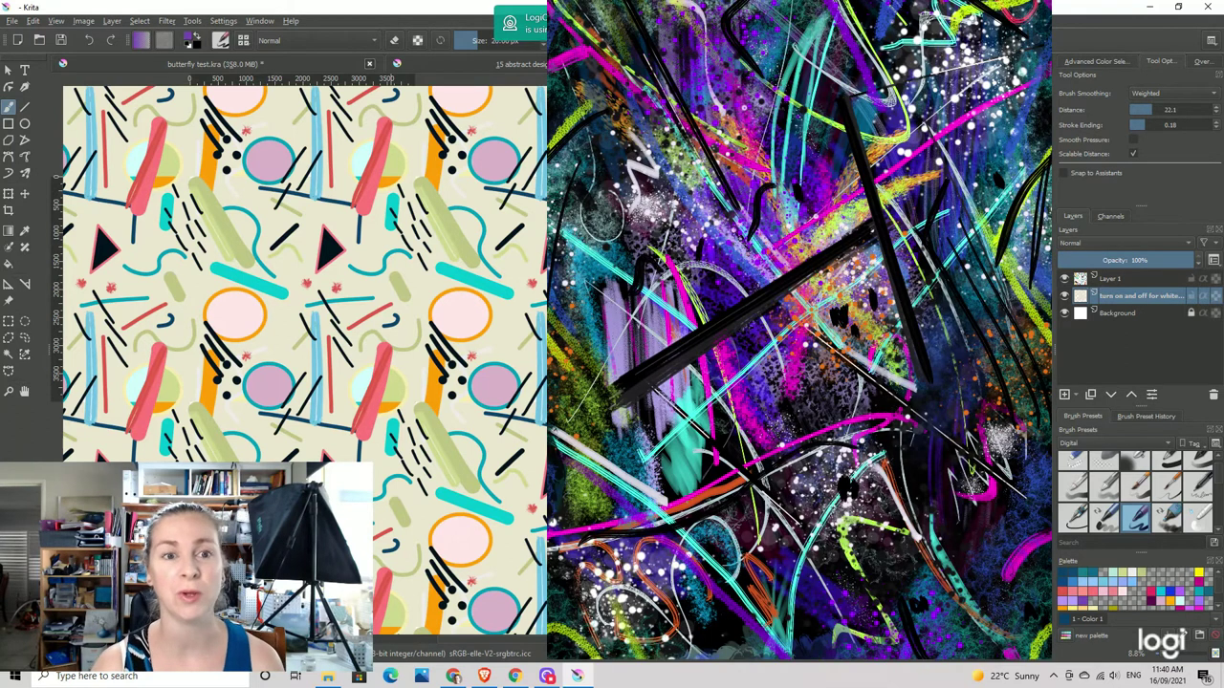
{"action": "left_click", "coordinate": [255, 64]}
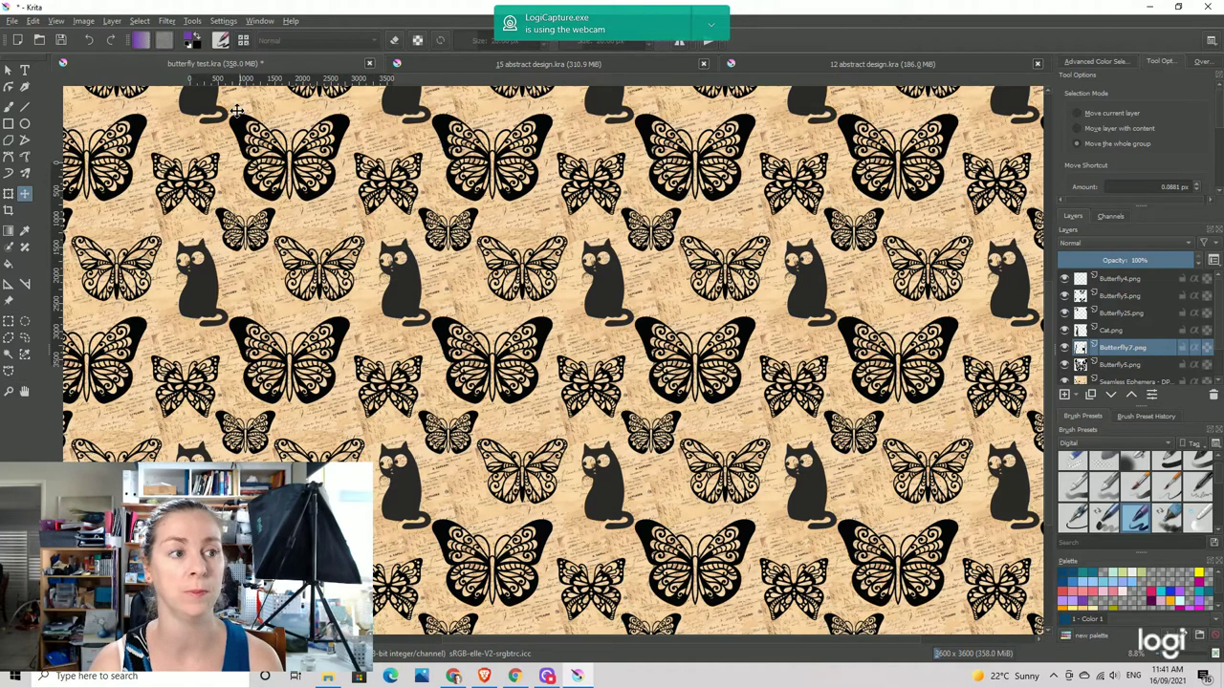
Create a blank 3600 x 3600 px document at 300 ppi in RGB/Alpha with 8-bit depth
{"action": "left_click", "coordinate": [14, 23]}
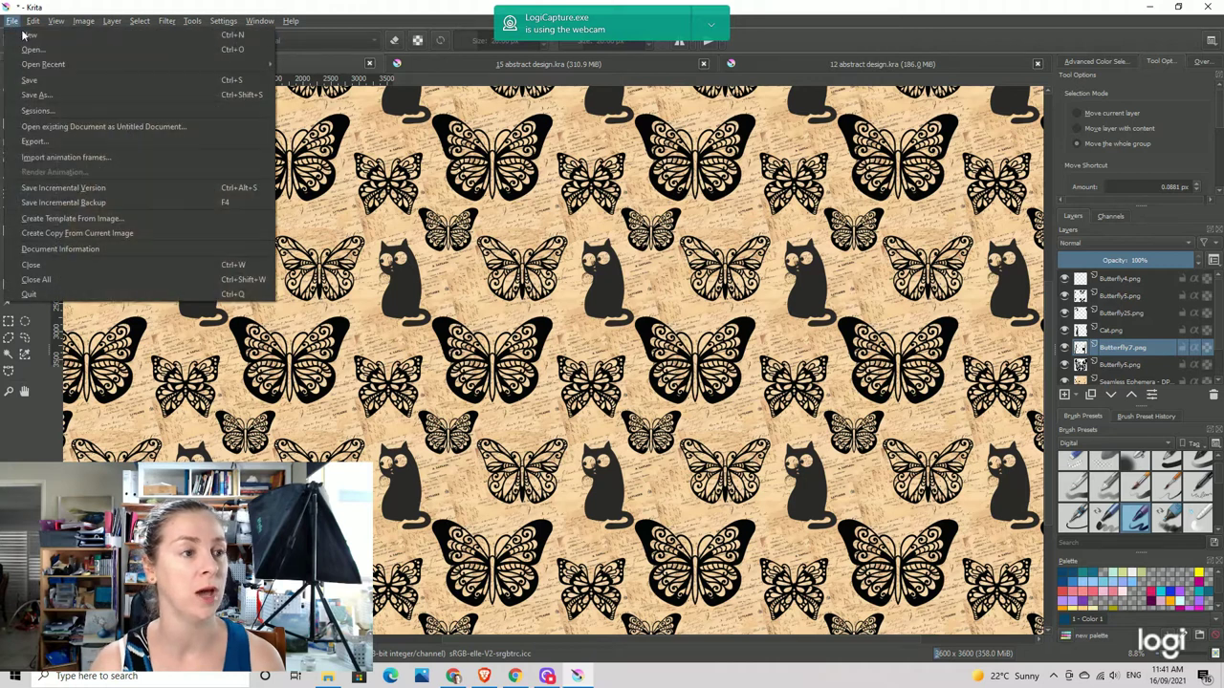
{"action": "left_click", "coordinate": [30, 36]}
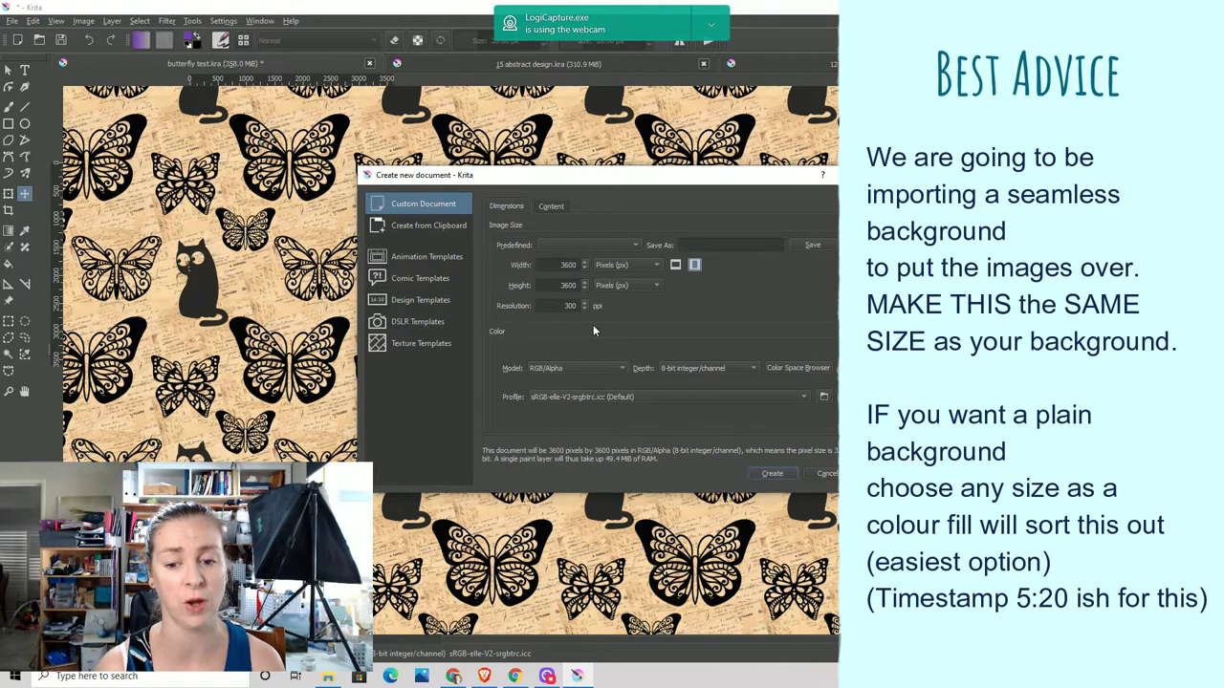
{"action": "left_click", "coordinate": [786, 478]}
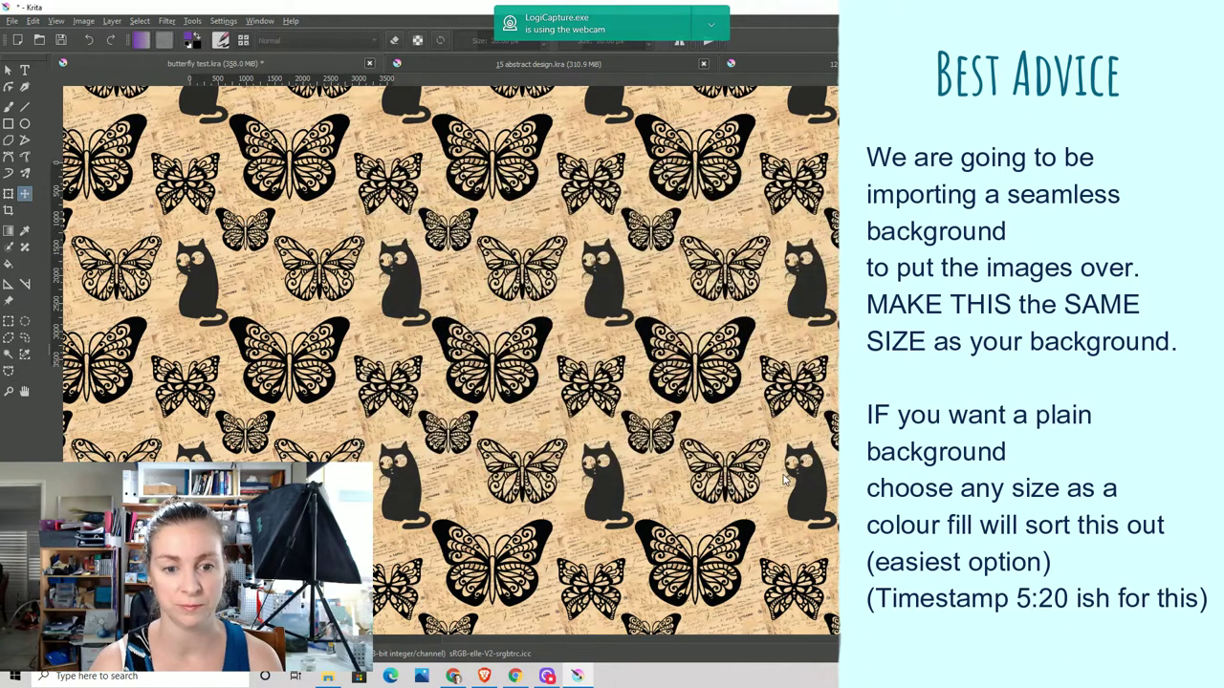
{"action": "scroll", "coordinate": [790, 396], "scroll_direction": "down", "scroll_amount": 3}
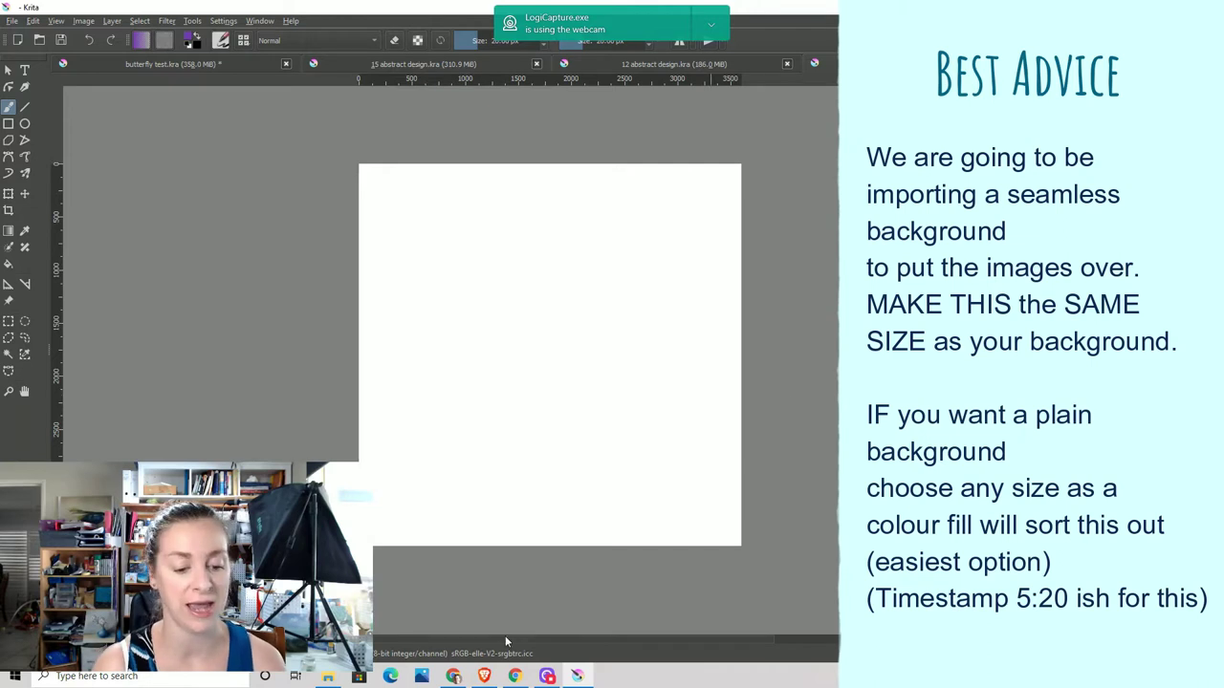
Switch to File Explorer and open the bacvkgrounds folder inside FULL POD LICENSES
{"action": "left_click", "coordinate": [927, 146]}
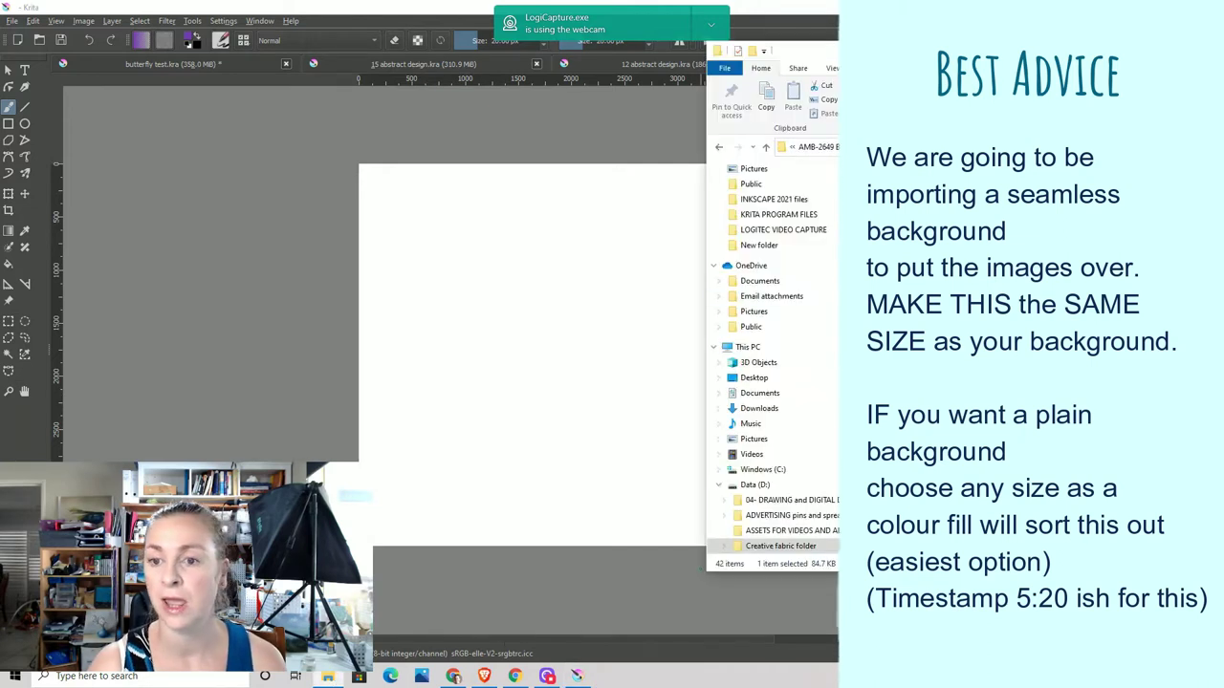
{"action": "left_click", "coordinate": [827, 147]}
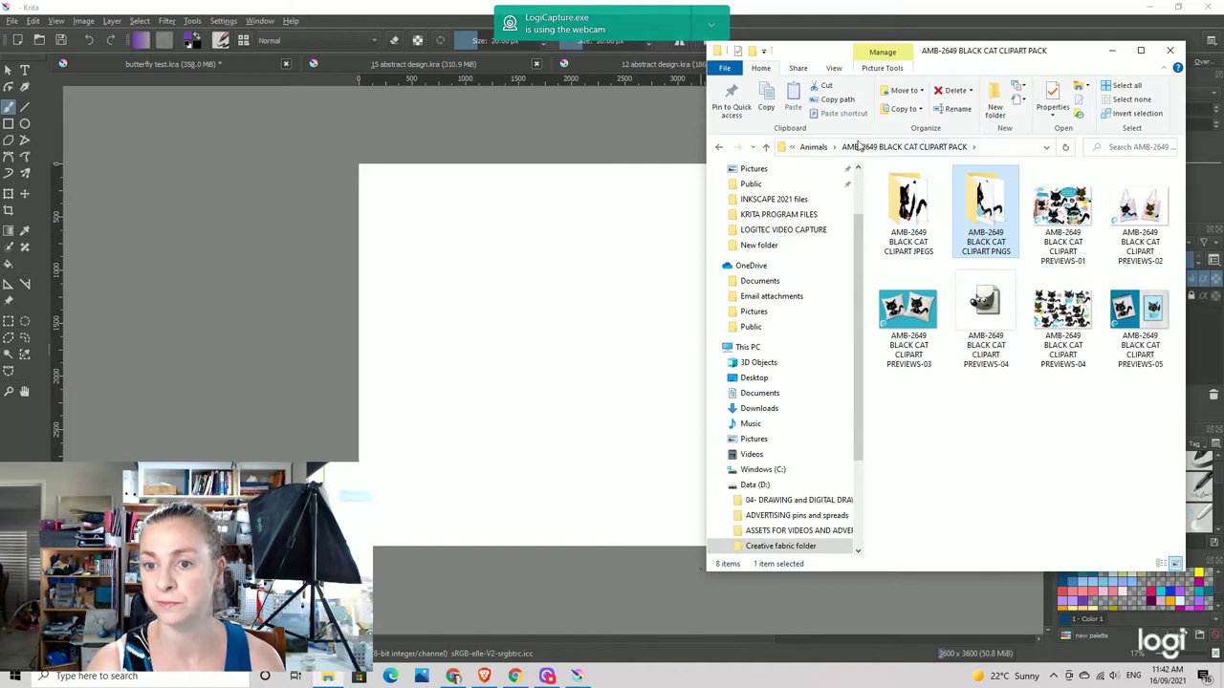
{"action": "left_click", "coordinate": [813, 147]}
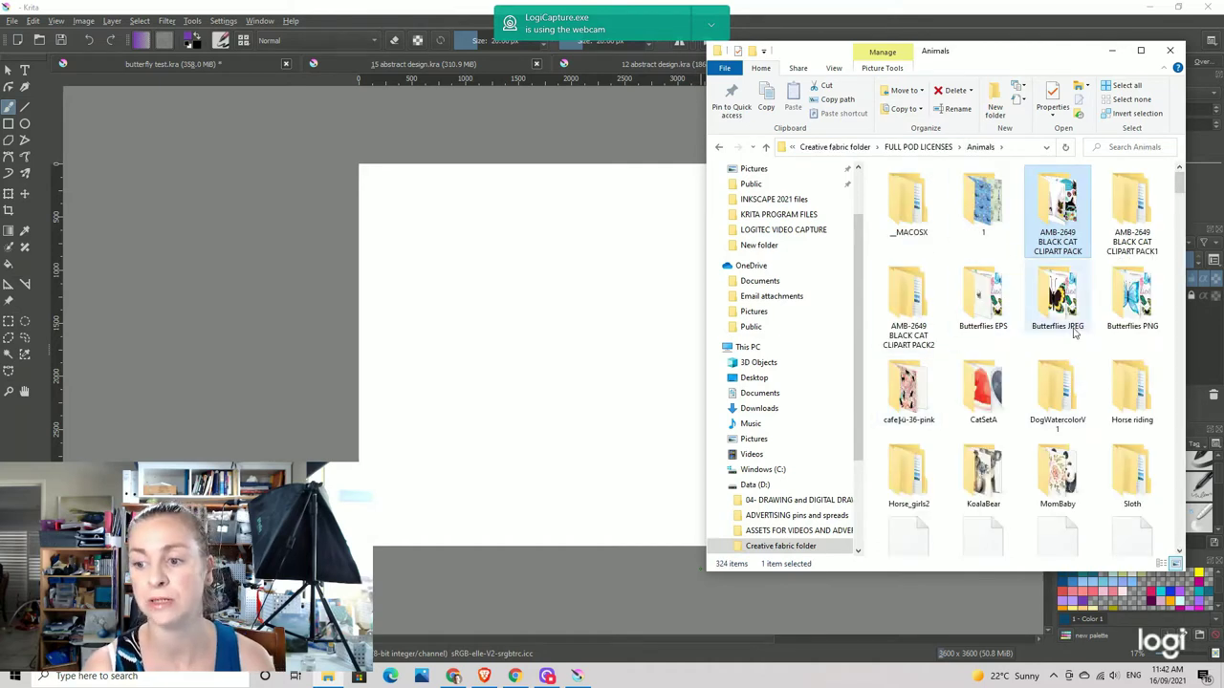
{"action": "left_click", "coordinate": [913, 147]}
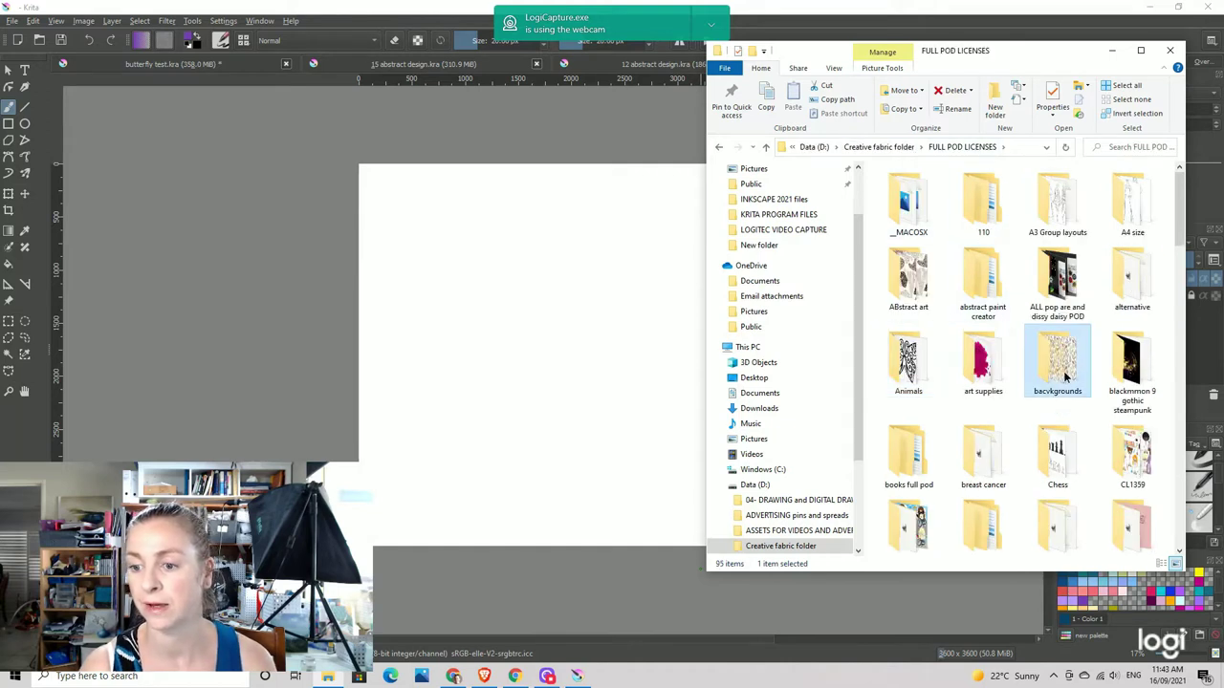
{"action": "double_click", "coordinate": [1063, 374]}
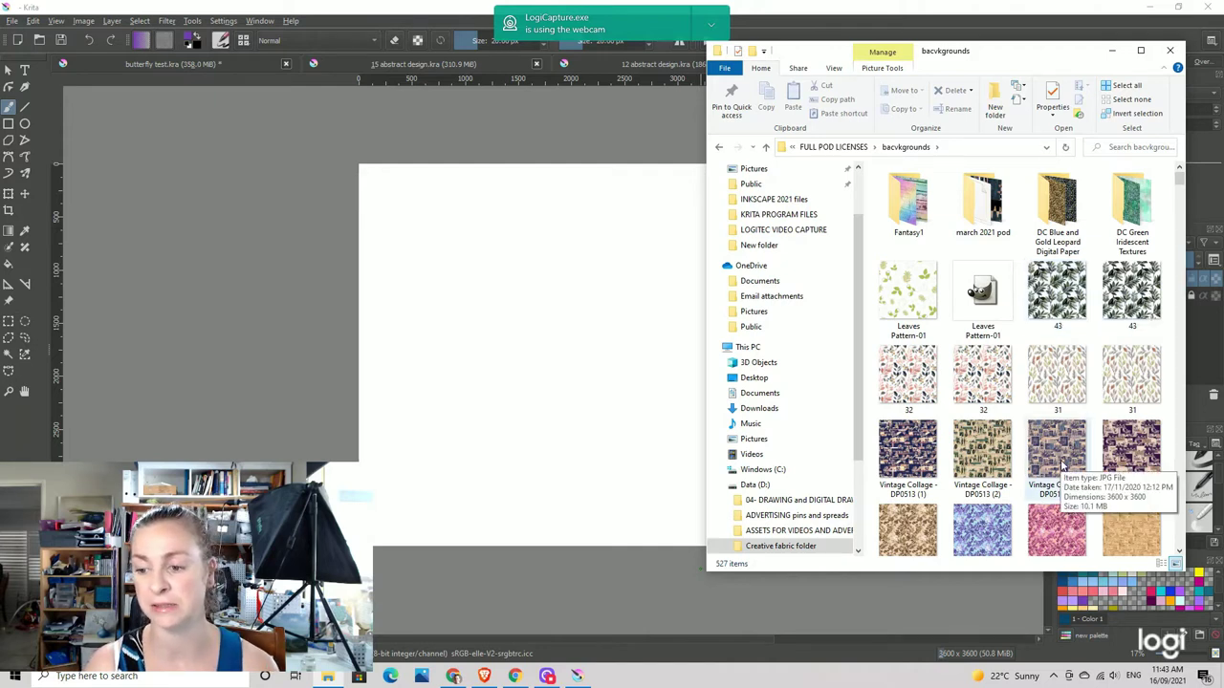
Insert the 3600 x 3600 image Seamless Ephemera - DP0503 (11) into the blank Krita document as a new layer
{"action": "scroll", "coordinate": [1061, 465], "scroll_direction": "down", "scroll_amount": 10}
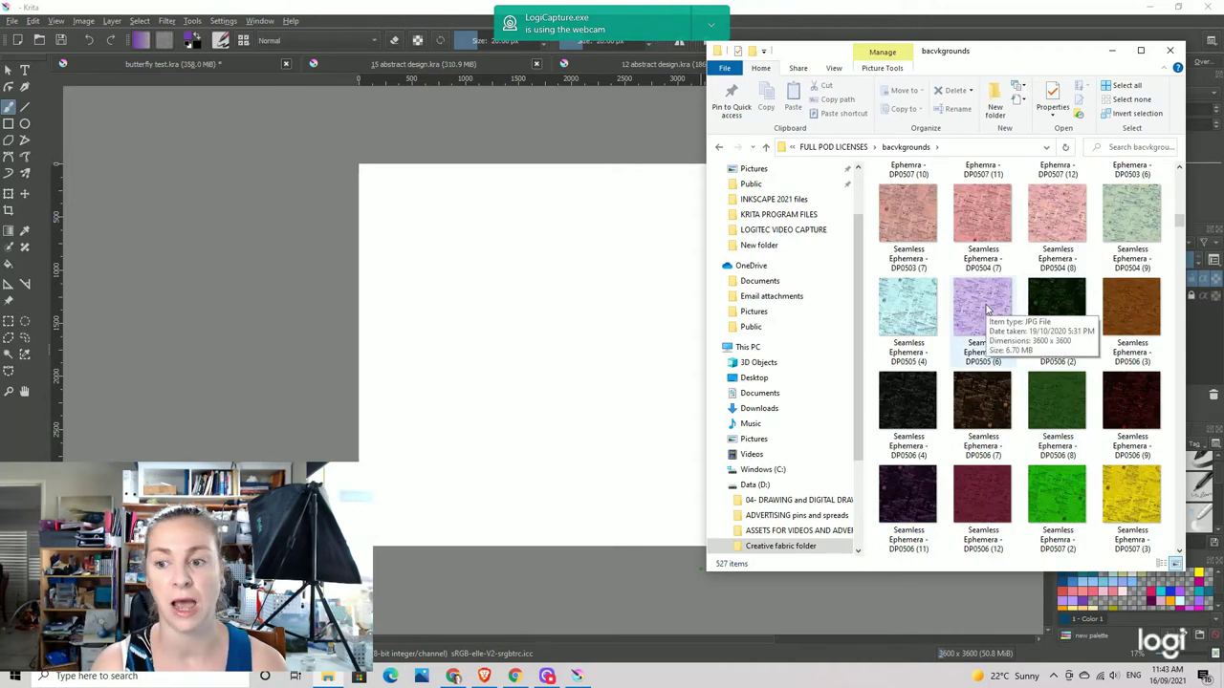
{"action": "scroll", "coordinate": [1056, 411], "scroll_direction": "down", "scroll_amount": 5}
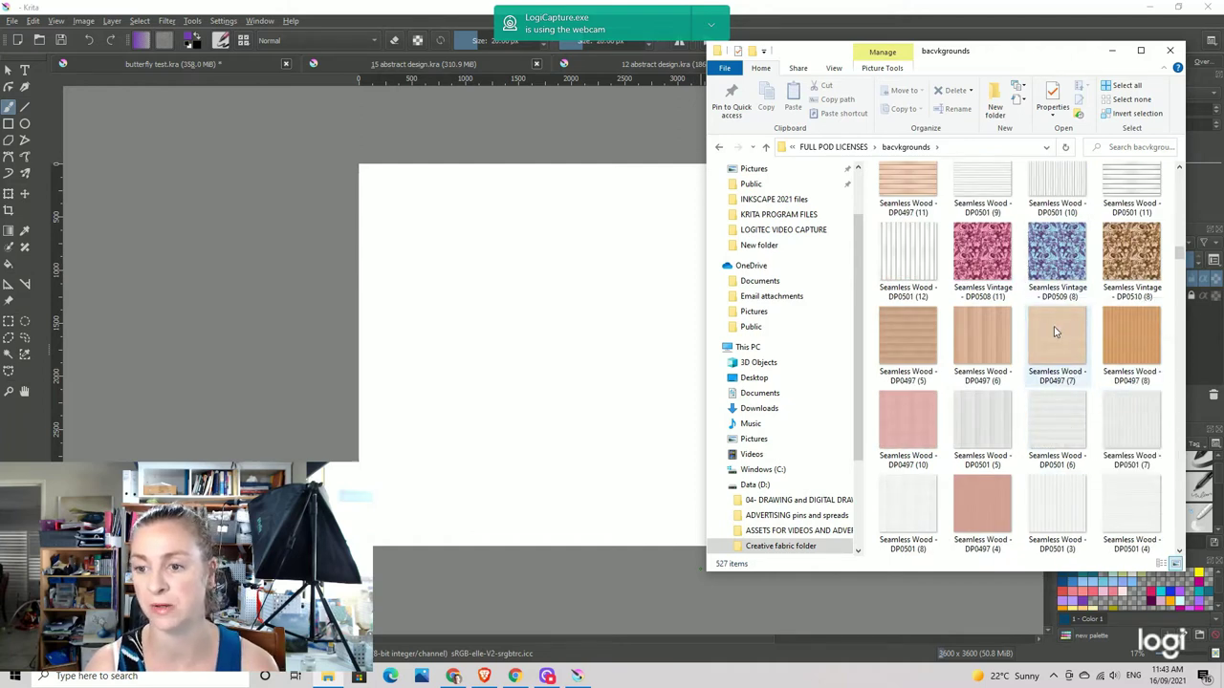
{"action": "scroll", "coordinate": [1055, 332], "scroll_direction": "up", "scroll_amount": 5}
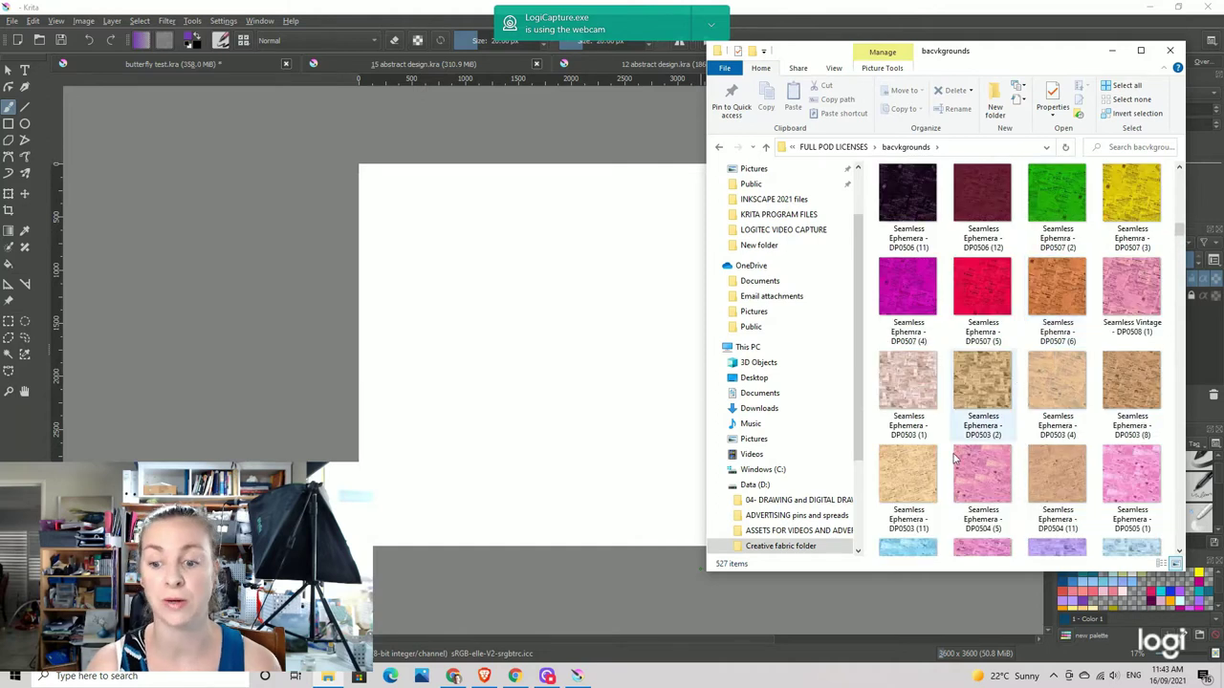
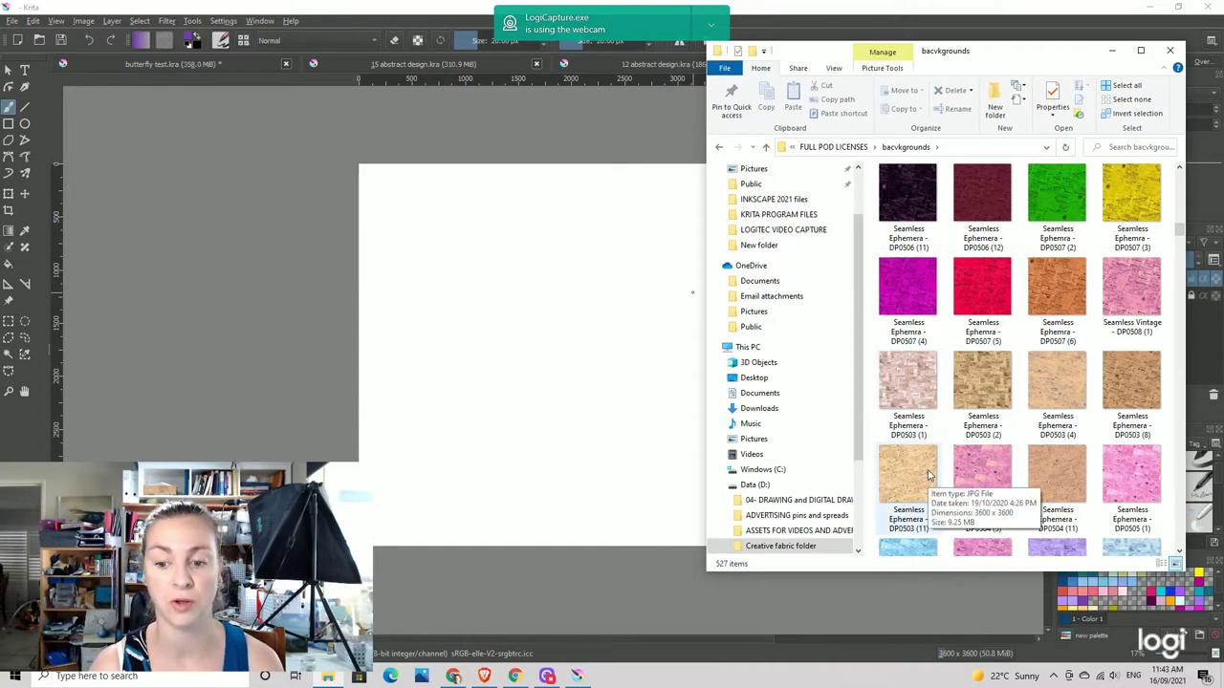
{"action": "left_click_drag", "start_coordinate": [927, 475], "coordinate": [567, 395]}
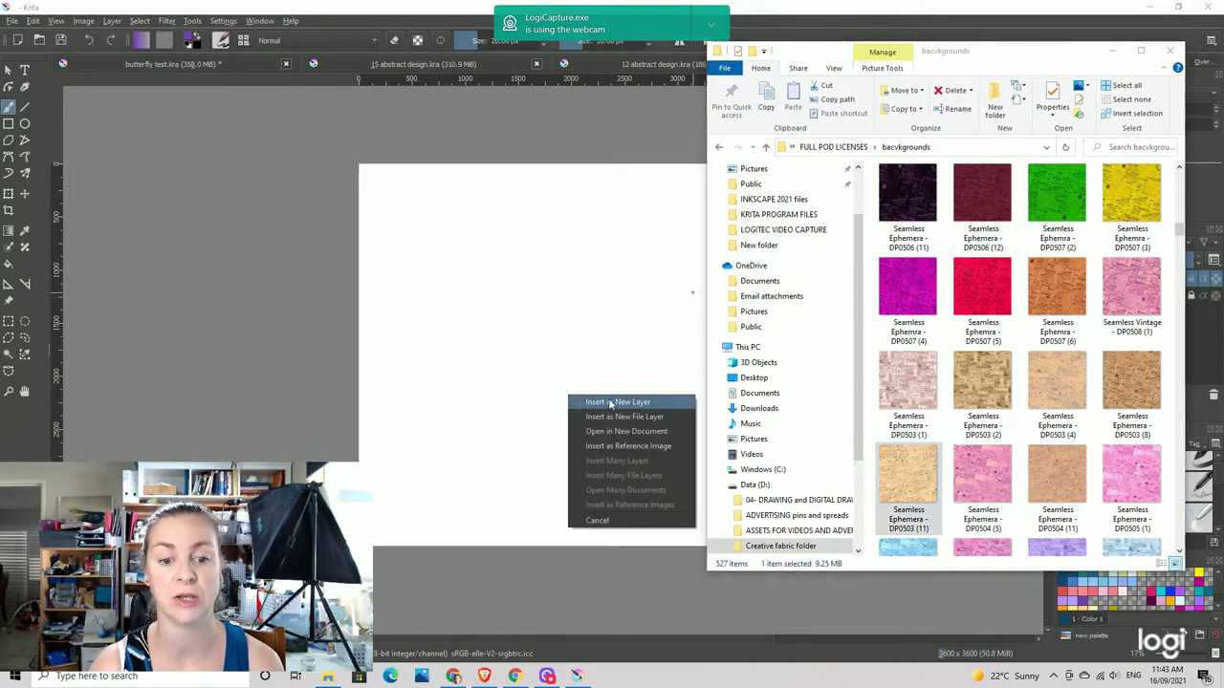
{"action": "left_click", "coordinate": [610, 402]}
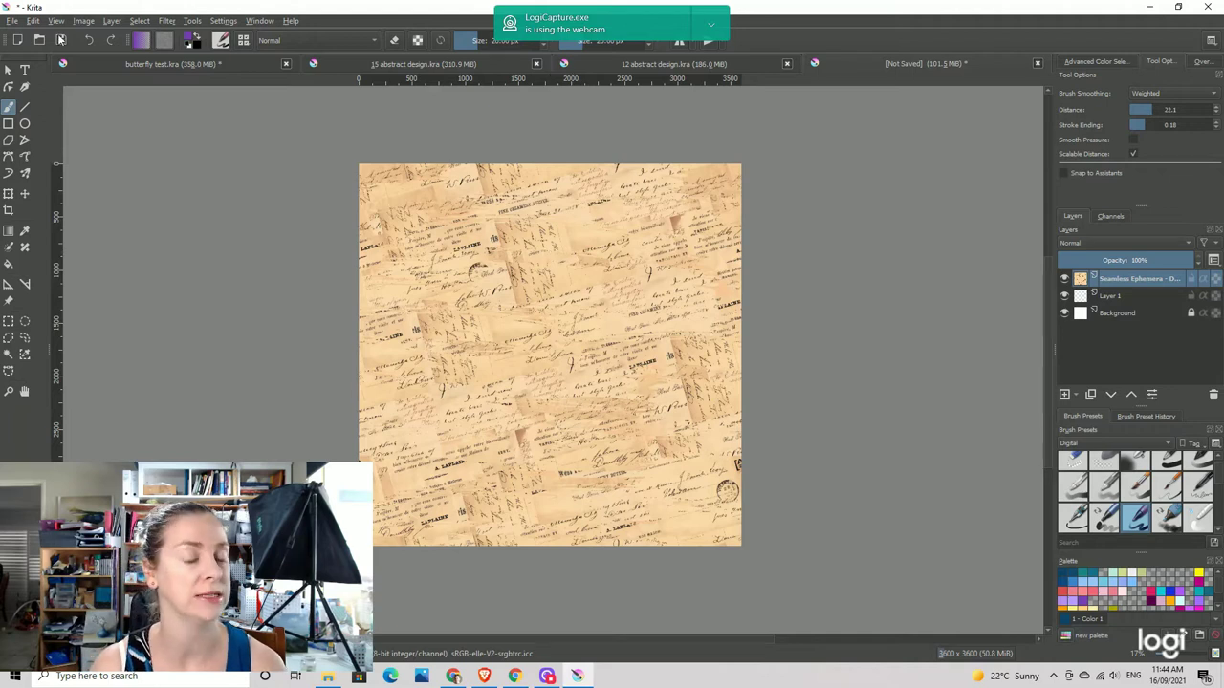
Create a second blank document, 3600 x 3600 px at 300 ppi, for a plain-colour background
{"action": "left_click", "coordinate": [13, 21]}
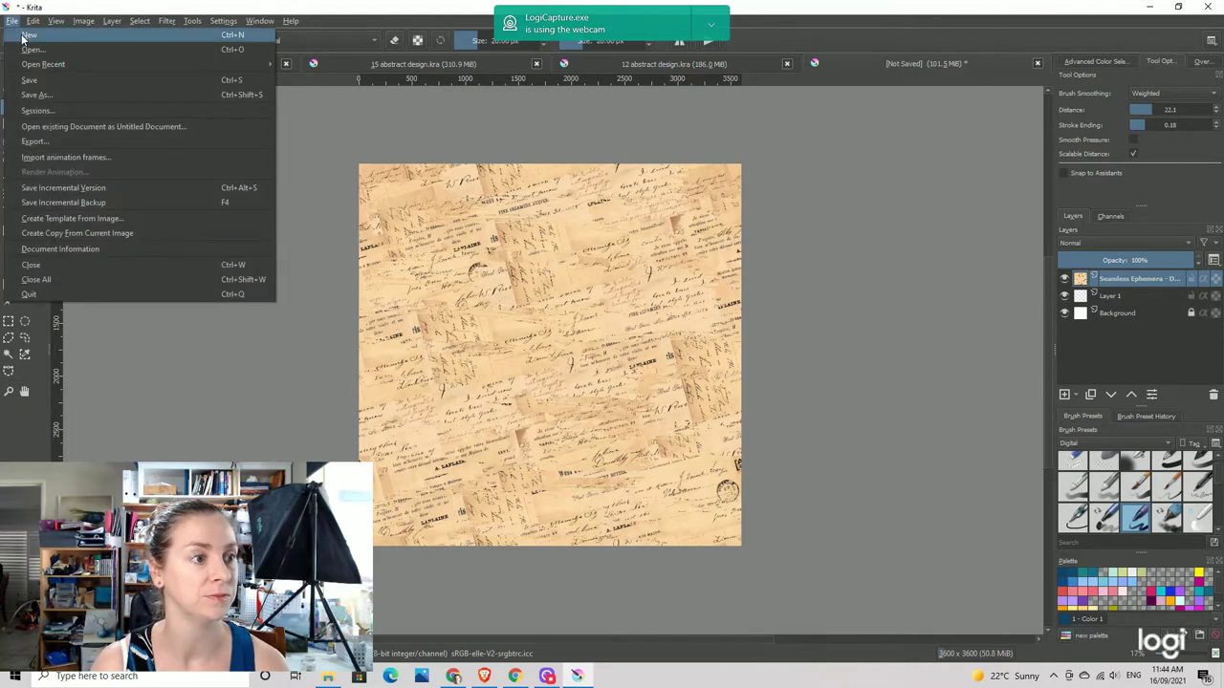
{"action": "left_click", "coordinate": [27, 35]}
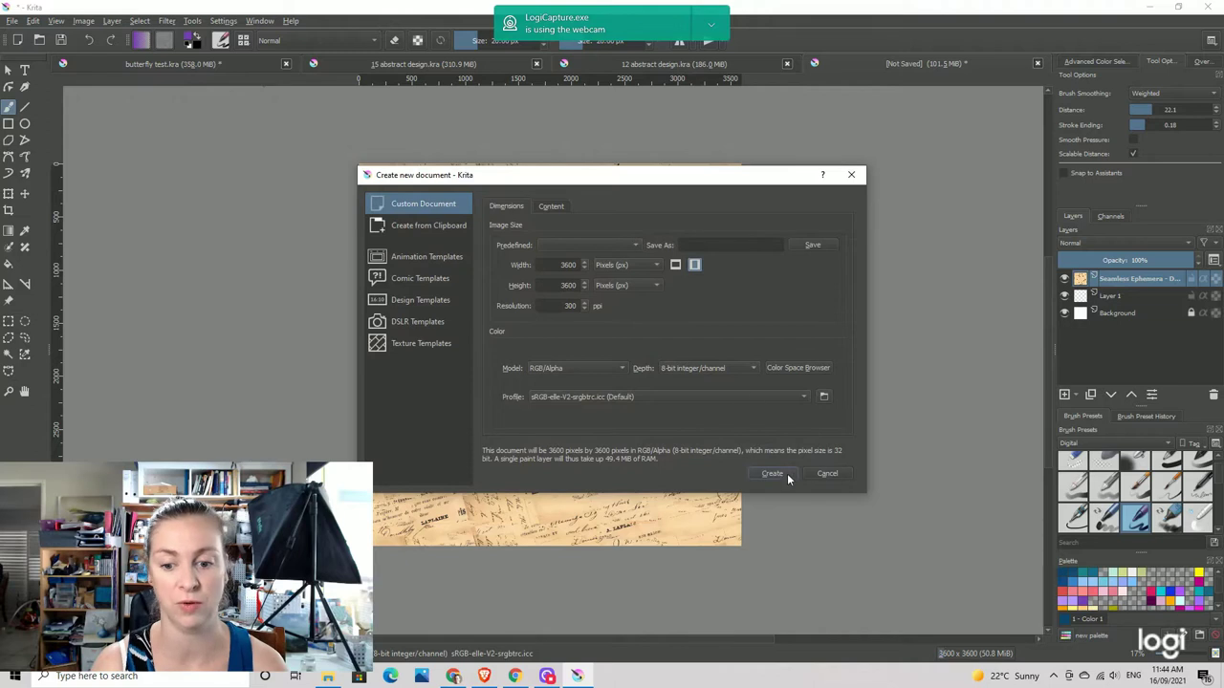
{"action": "left_click", "coordinate": [788, 476]}
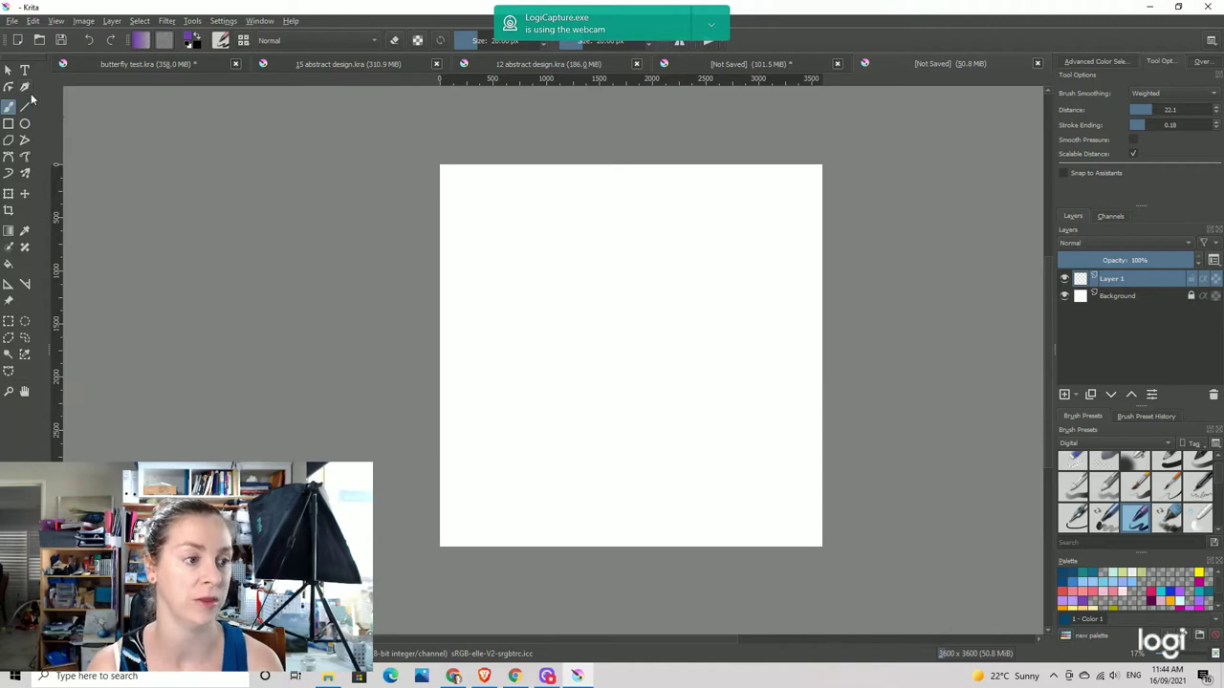
Fill Layer 1 of the second blank document with the dark blue palette colour, Color 1
{"action": "left_click", "coordinate": [7, 264]}
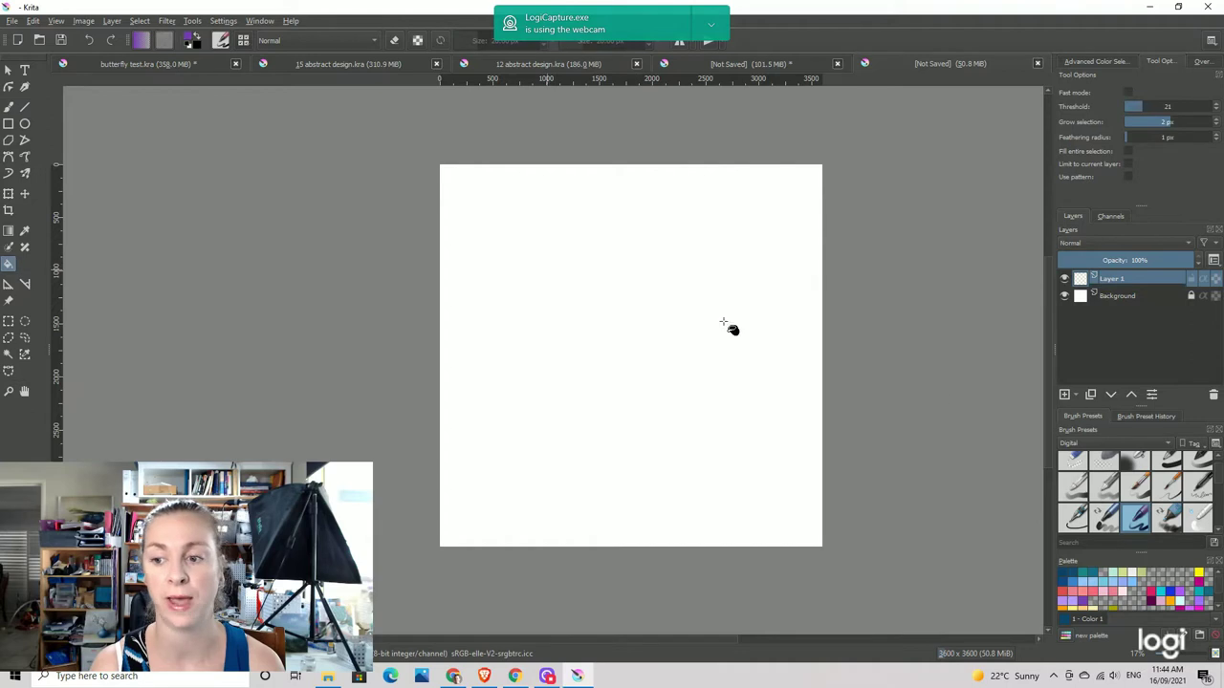
{"action": "left_click", "coordinate": [1062, 573]}
{"action": "left_click", "coordinate": [713, 344]}
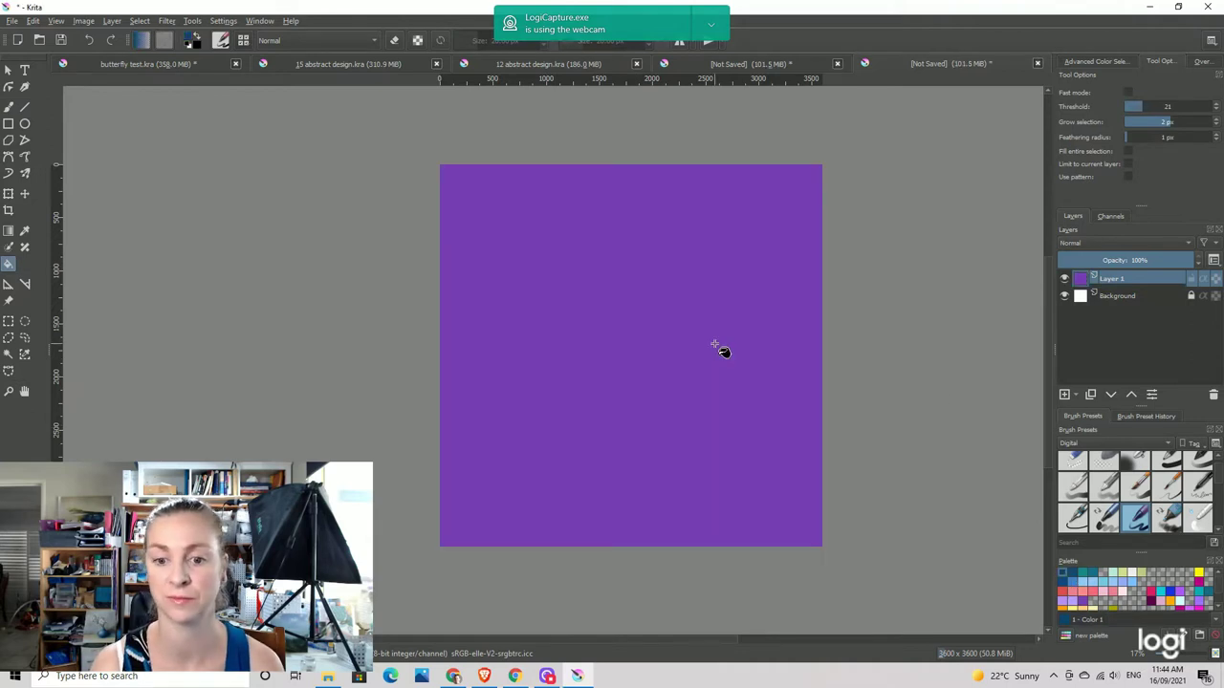
Turn on Wrap Around Mode and refill Layer 1 with the light mint green palette colour, Color 53
{"action": "left_click", "coordinate": [85, 21]}
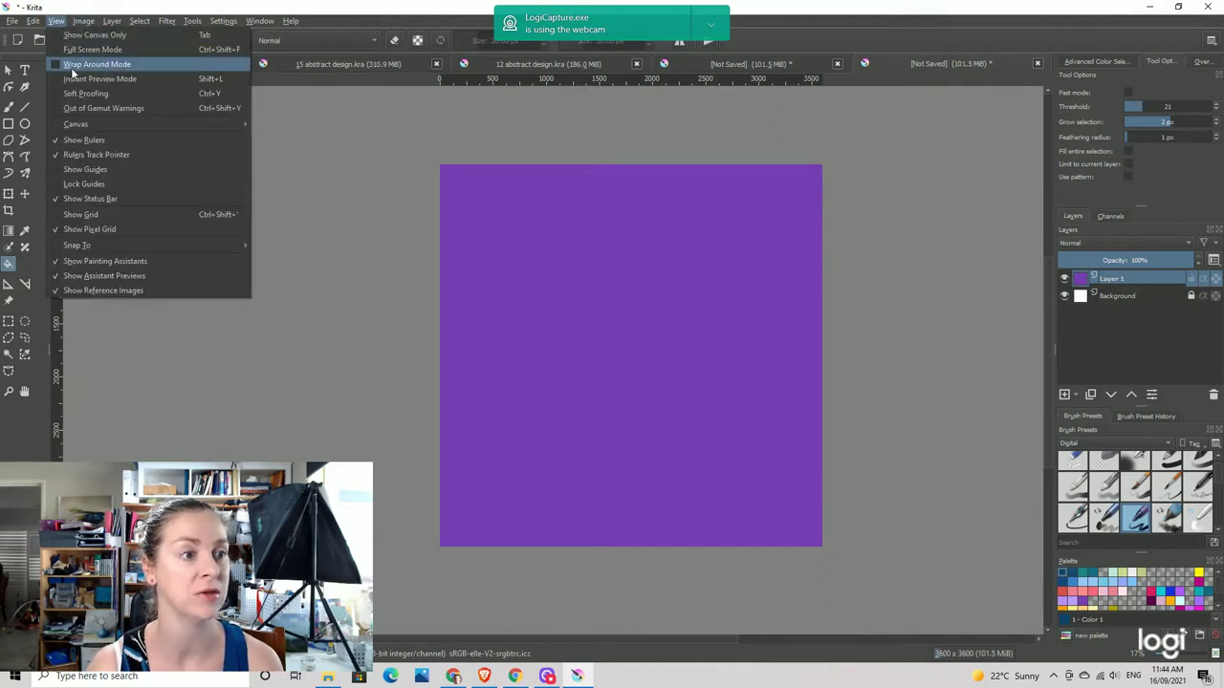
{"action": "left_click", "coordinate": [71, 65]}
{"action": "key", "text": "BackSpace"}
{"action": "scroll", "coordinate": [511, 243], "scroll_direction": "down", "scroll_amount": 1}
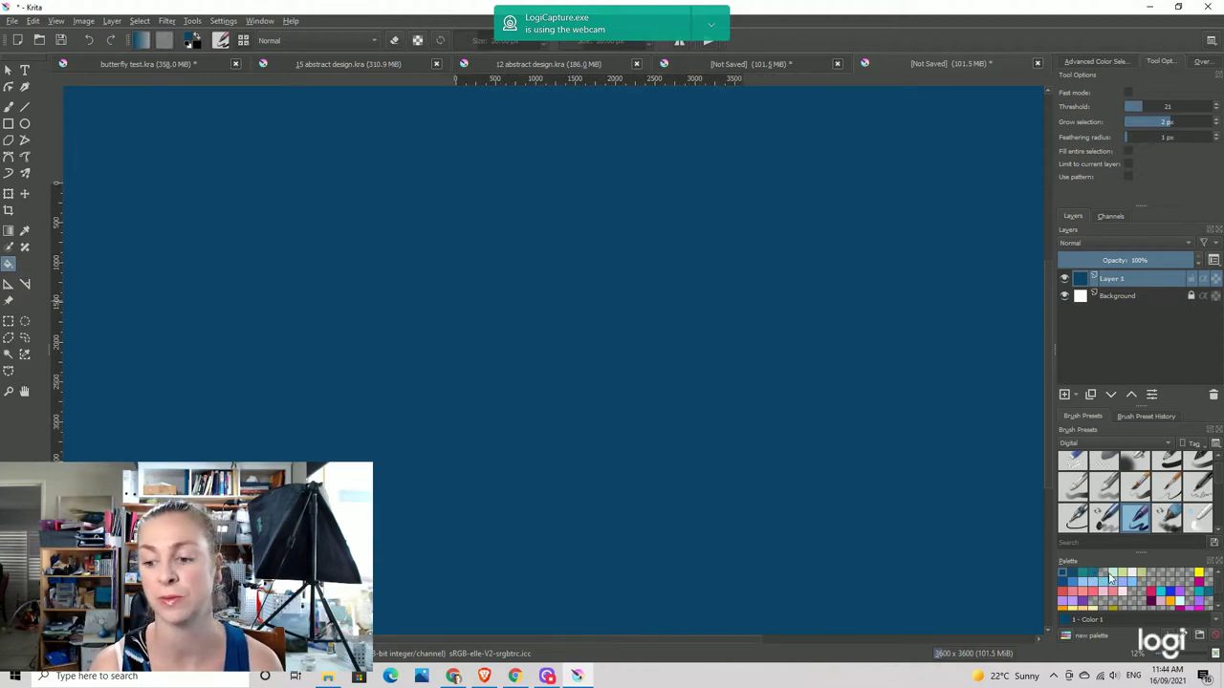
{"action": "left_click", "coordinate": [1112, 574]}
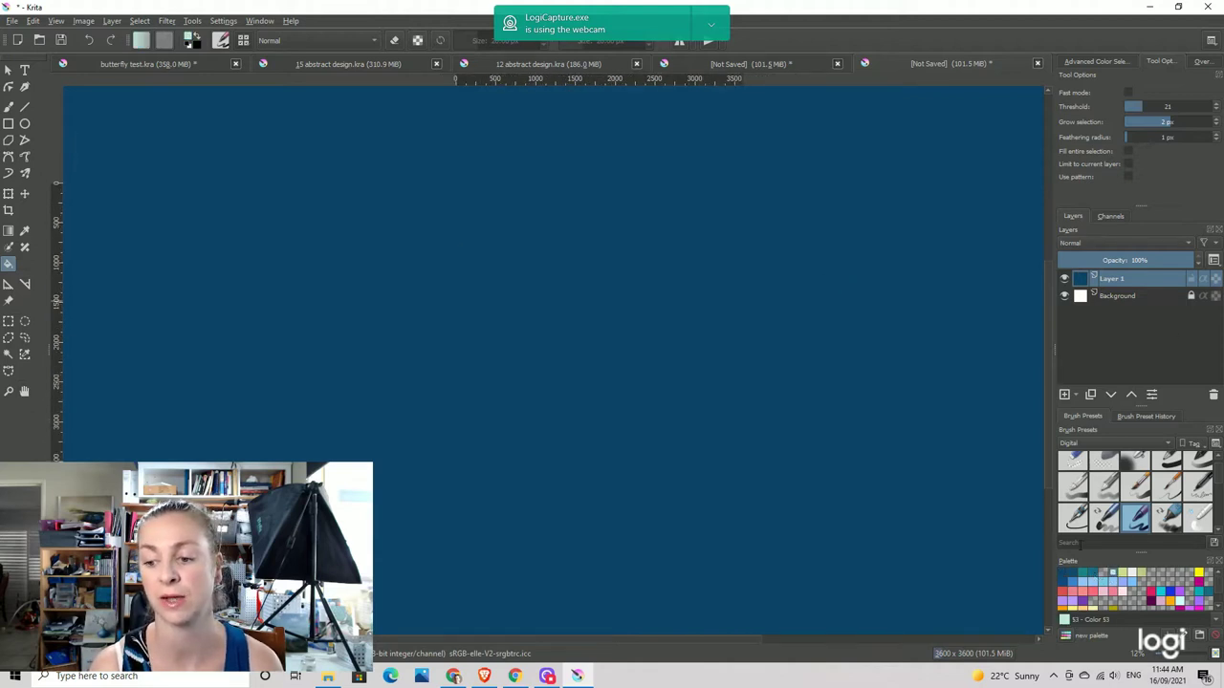
{"action": "left_click", "coordinate": [871, 388]}
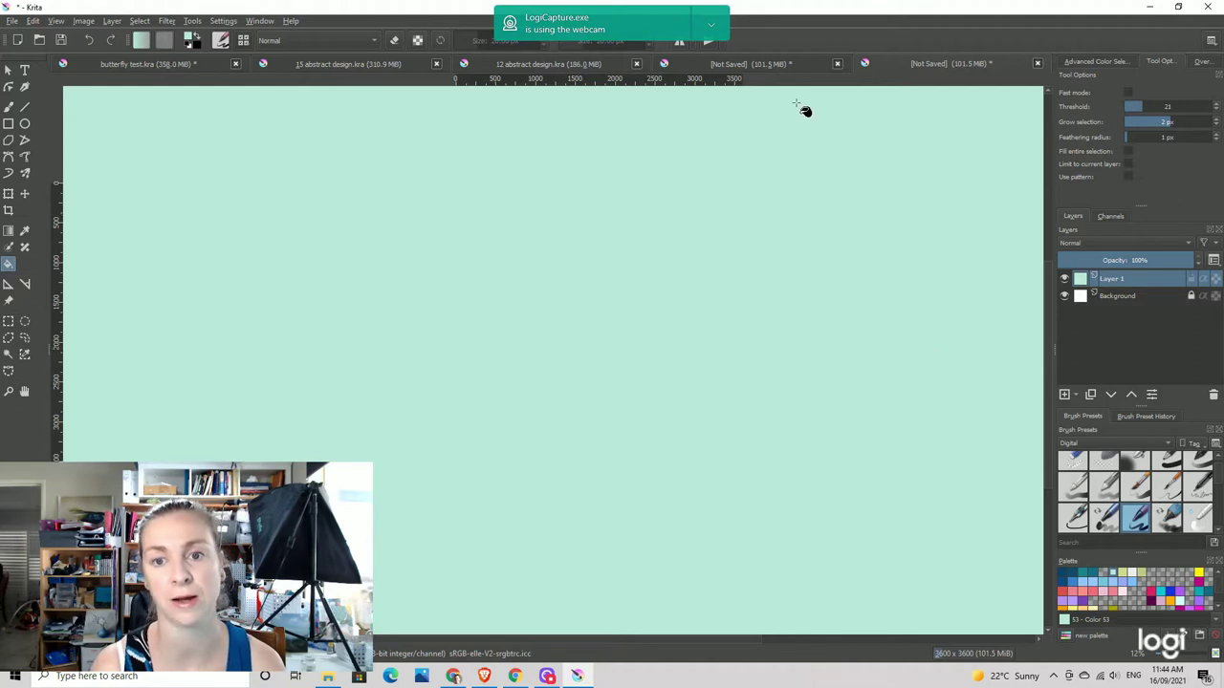
Save the document with the Seamless Ephemera background as butterfly test 2 in the KRITA PROGRAM FILES folder
{"action": "left_click", "coordinate": [727, 65]}
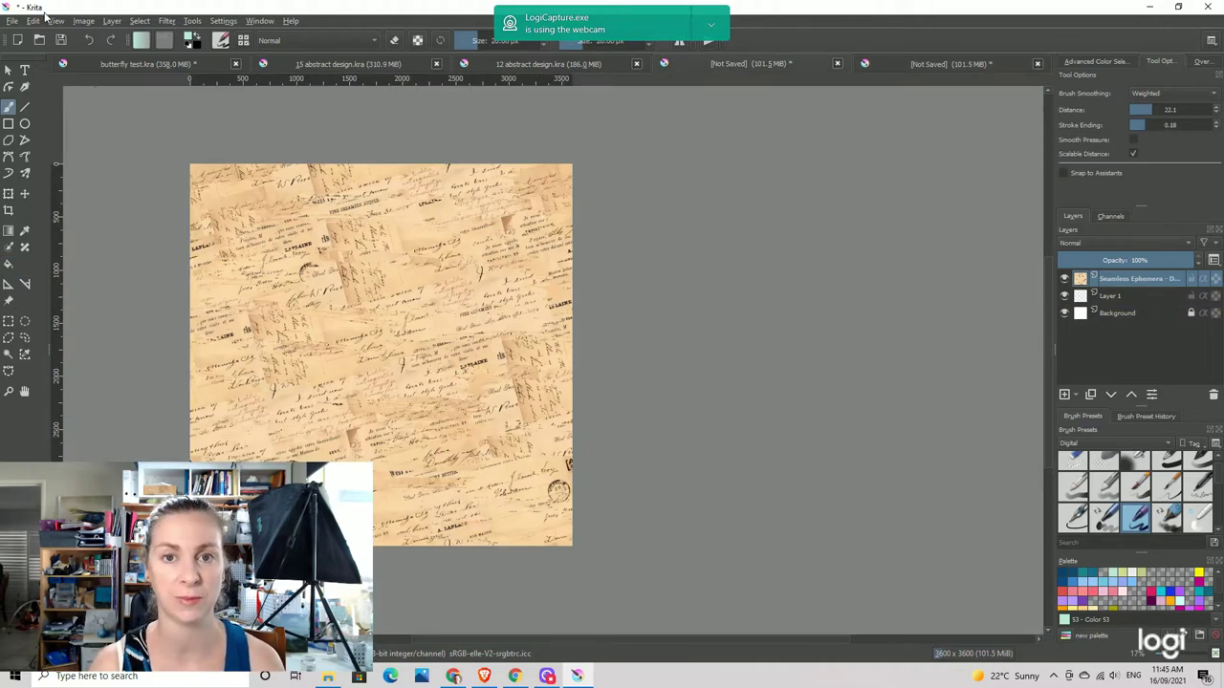
{"action": "left_click", "coordinate": [13, 20]}
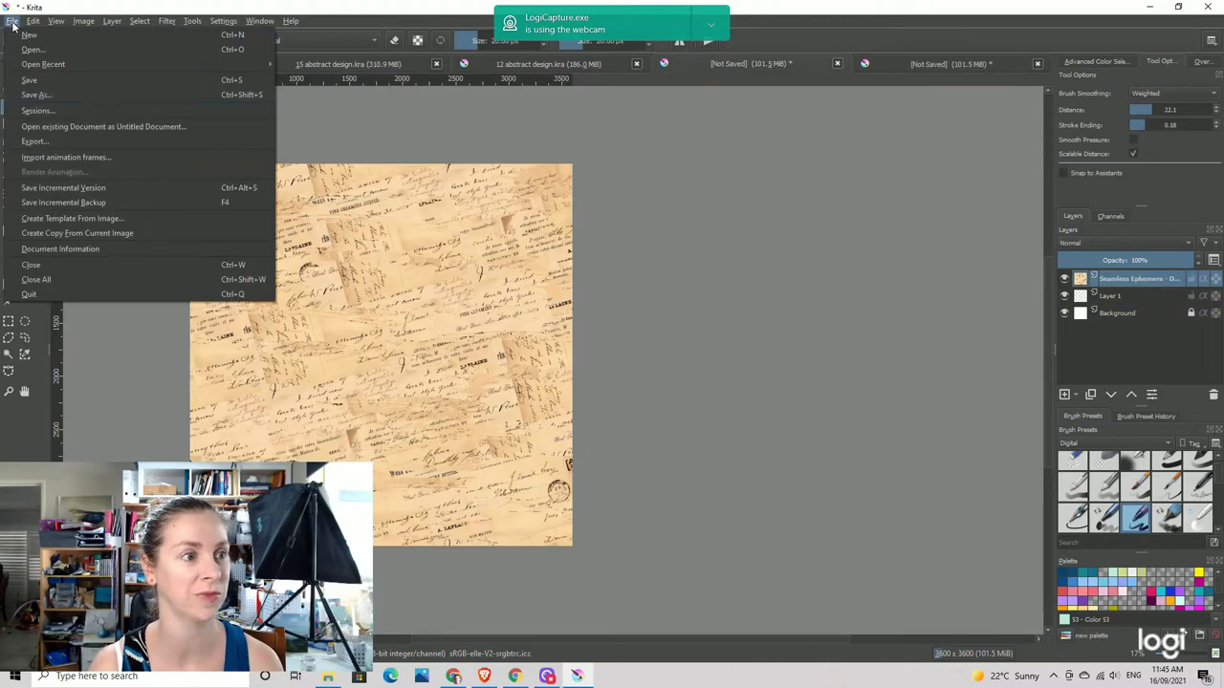
{"action": "left_click", "coordinate": [45, 95]}
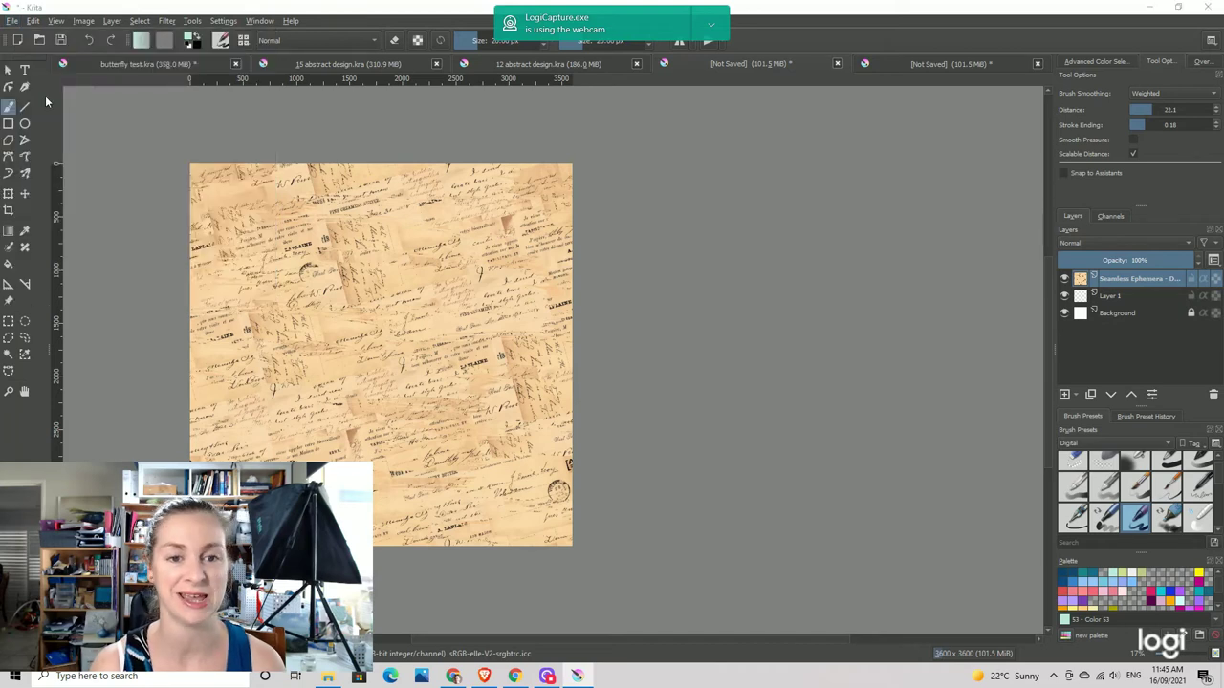
{"action": "scroll", "coordinate": [420, 516], "scroll_direction": "down", "scroll_amount": 2}
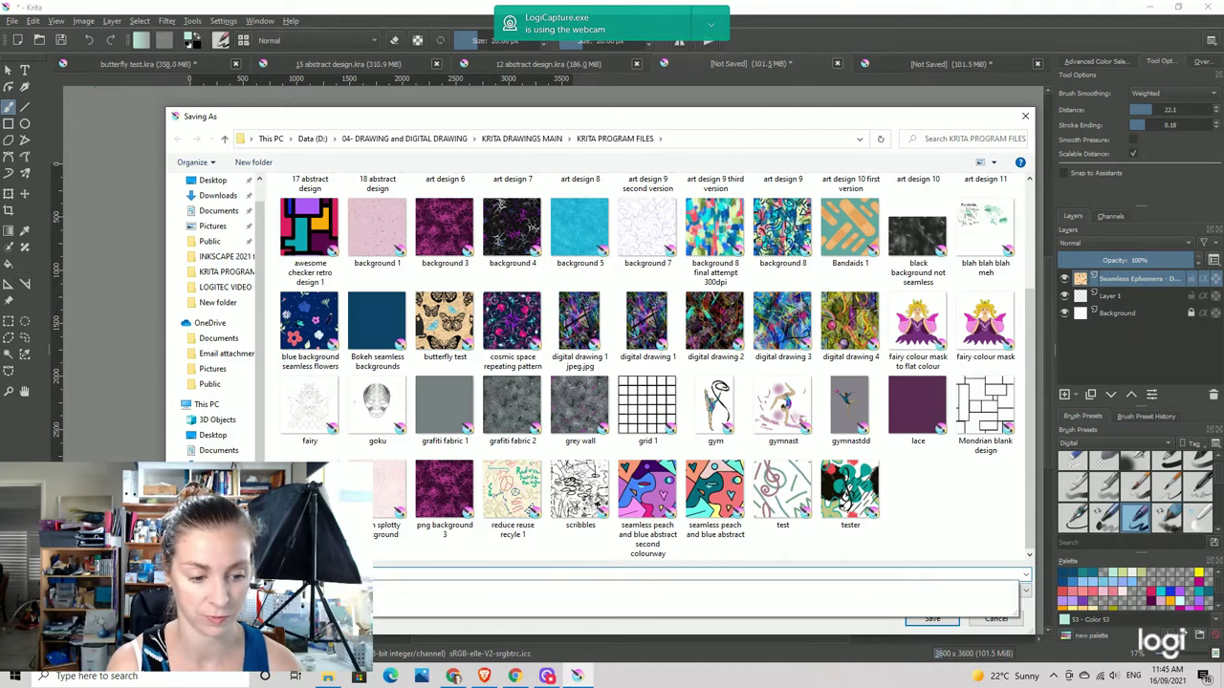
{"action": "key", "text": "Return"}
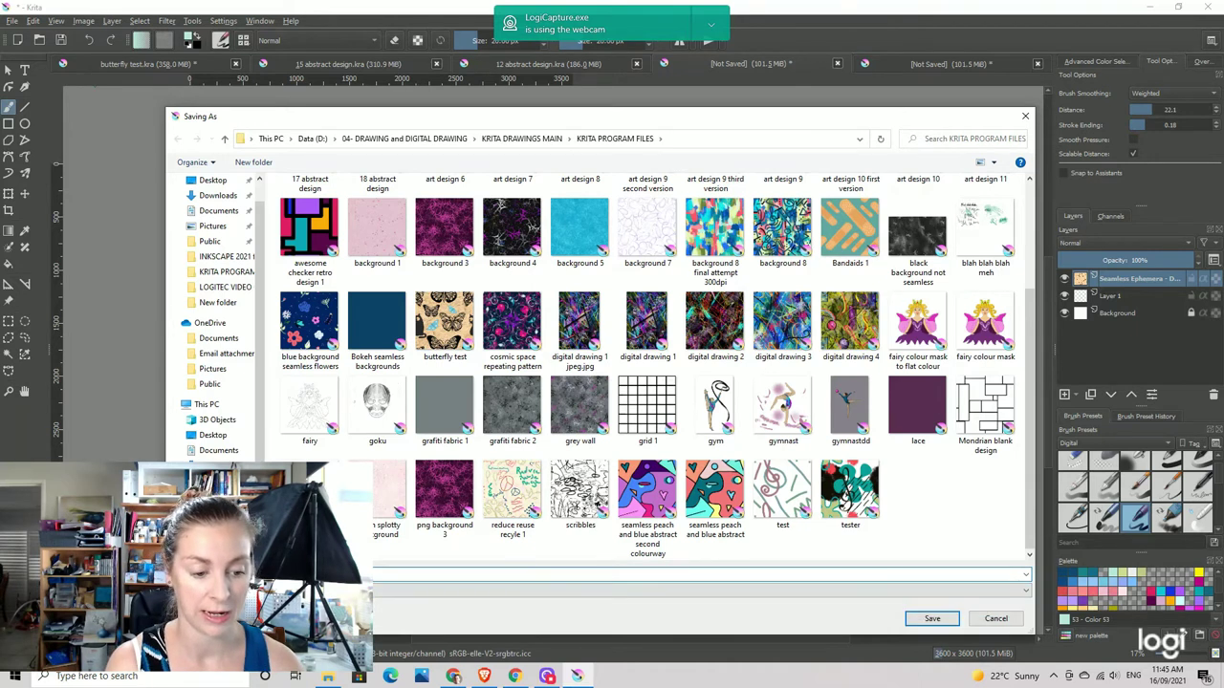
{"action": "key", "text": "Return"}
{"action": "mouse_move", "coordinate": [482, 262]}
{"action": "left_mouse_down"}
{"action": "mouse_move", "coordinate": [675, 254]}
{"action": "mouse_move", "coordinate": [660, 254]}
{"action": "left_mouse_up"}
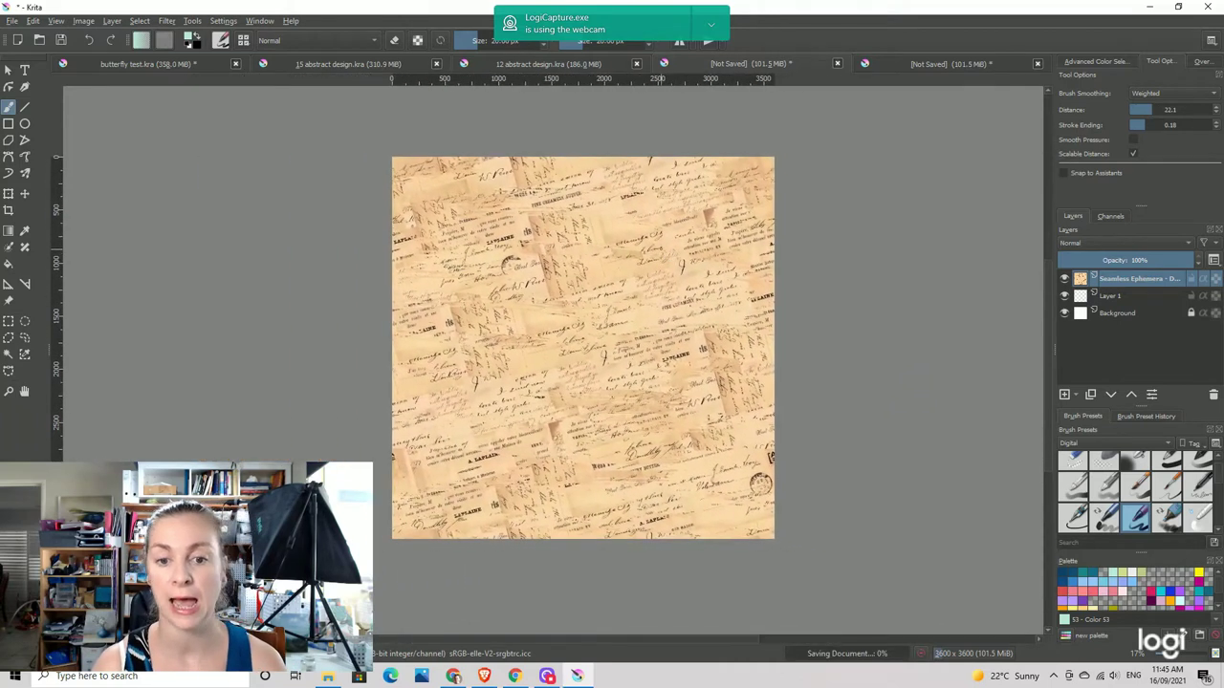
{"action": "scroll", "coordinate": [800, 224], "scroll_direction": "down", "scroll_amount": 4}
{"action": "scroll", "coordinate": [800, 224], "scroll_direction": "up", "scroll_amount": 7}
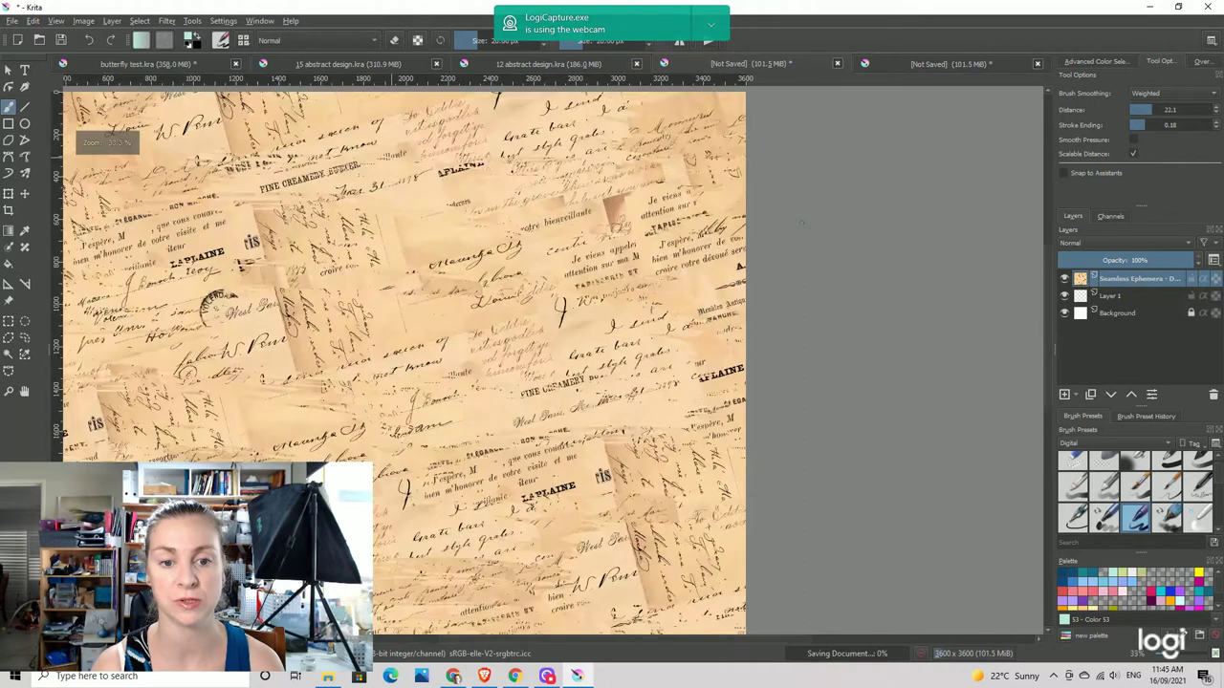
{"action": "scroll", "coordinate": [800, 224], "scroll_direction": "down", "scroll_amount": 6}
{"action": "scroll", "coordinate": [801, 222], "scroll_direction": "up", "scroll_amount": 5}
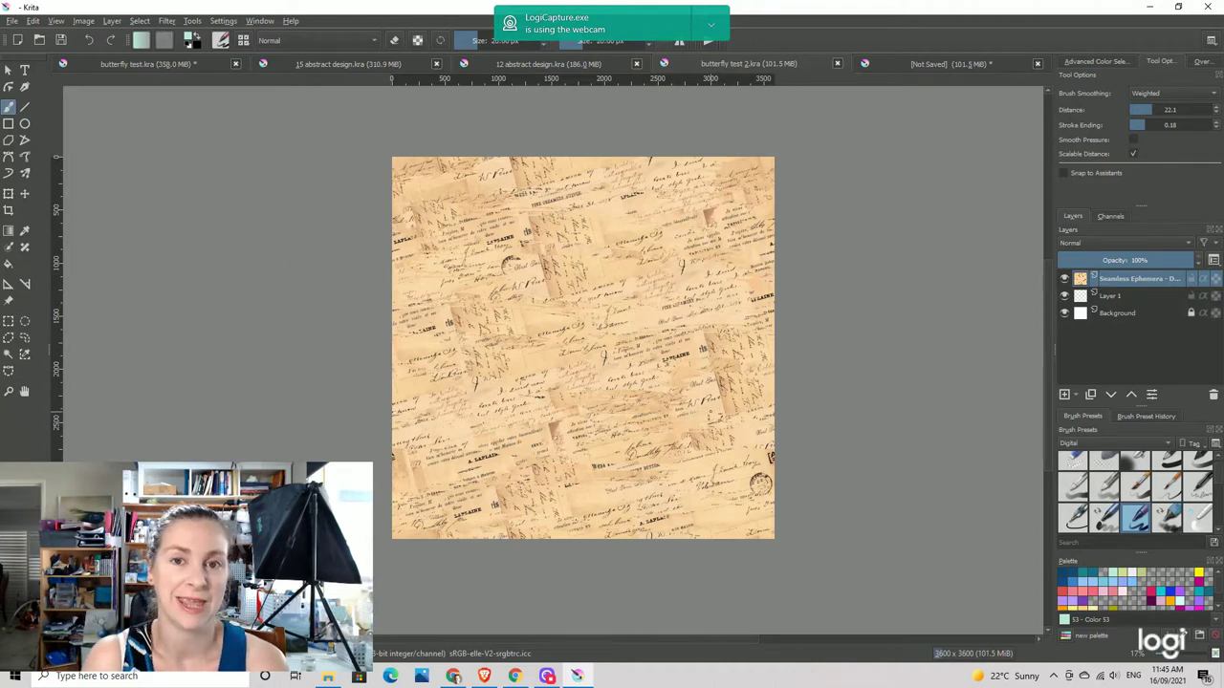
Check how the ephemera background repeats using Wrap Around Mode, and return to the single-tile view
{"action": "left_click", "coordinate": [87, 25]}
{"action": "mouse_move", "coordinate": [57, 23]}
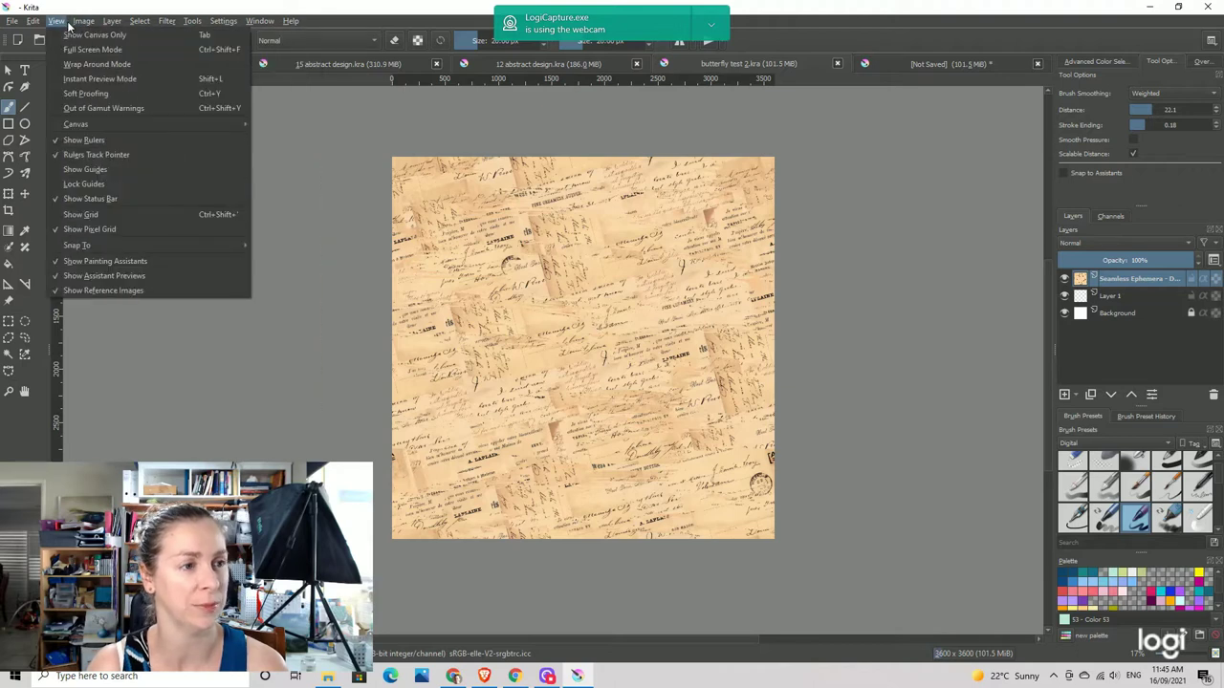
{"action": "left_click", "coordinate": [95, 65]}
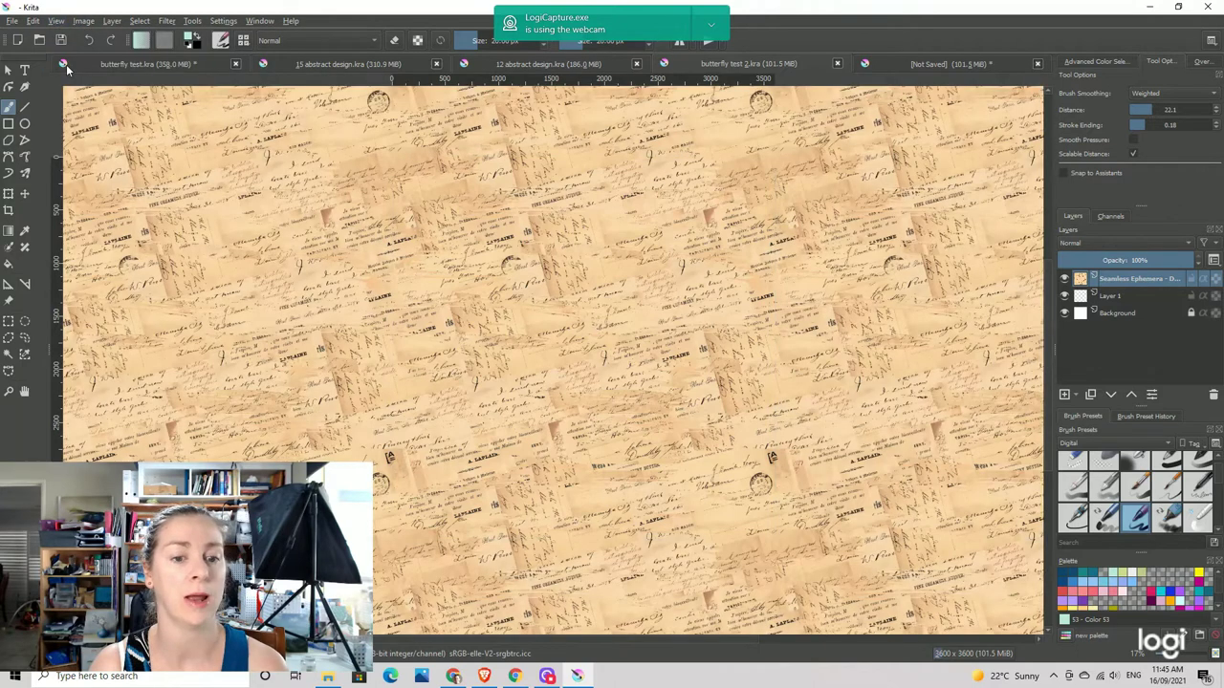
{"action": "key", "text": "minus"}
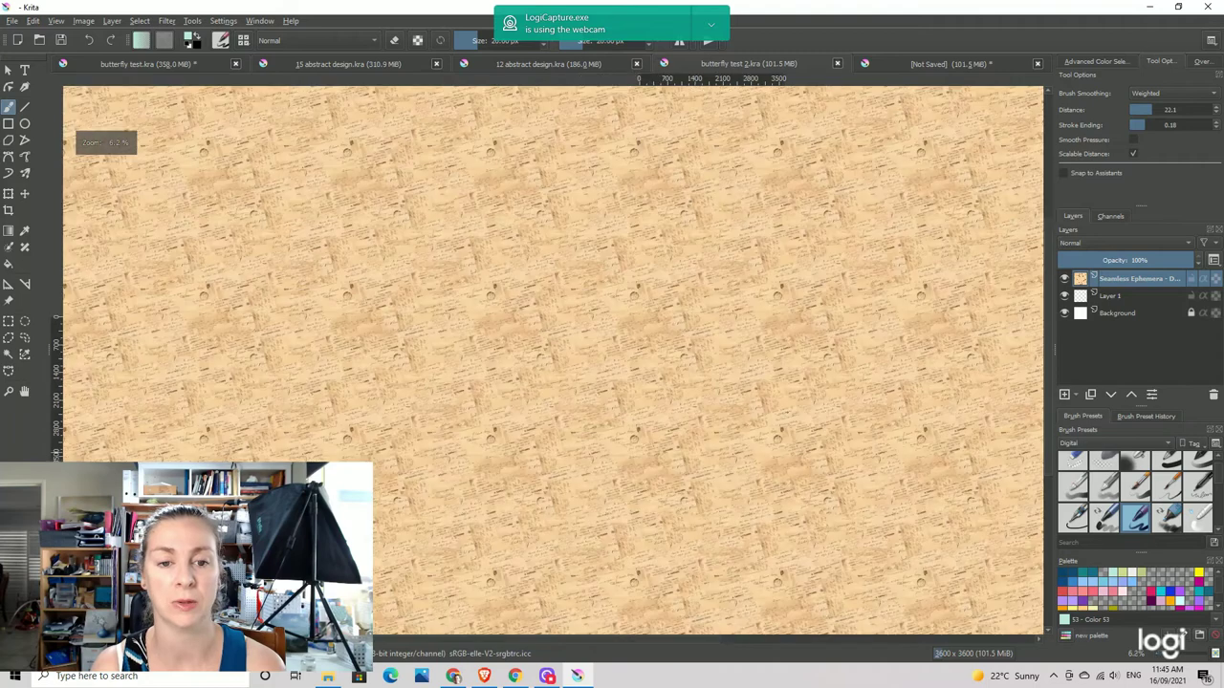
{"action": "key", "text": "minus"}
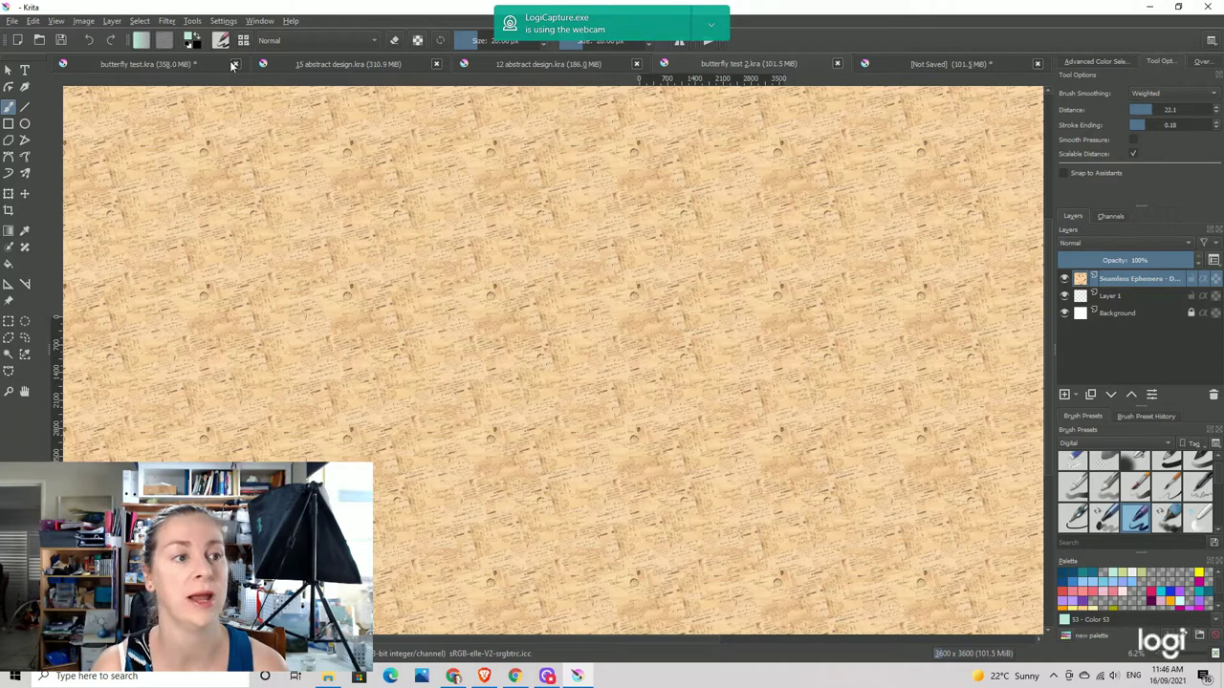
{"action": "left_click", "coordinate": [84, 23]}
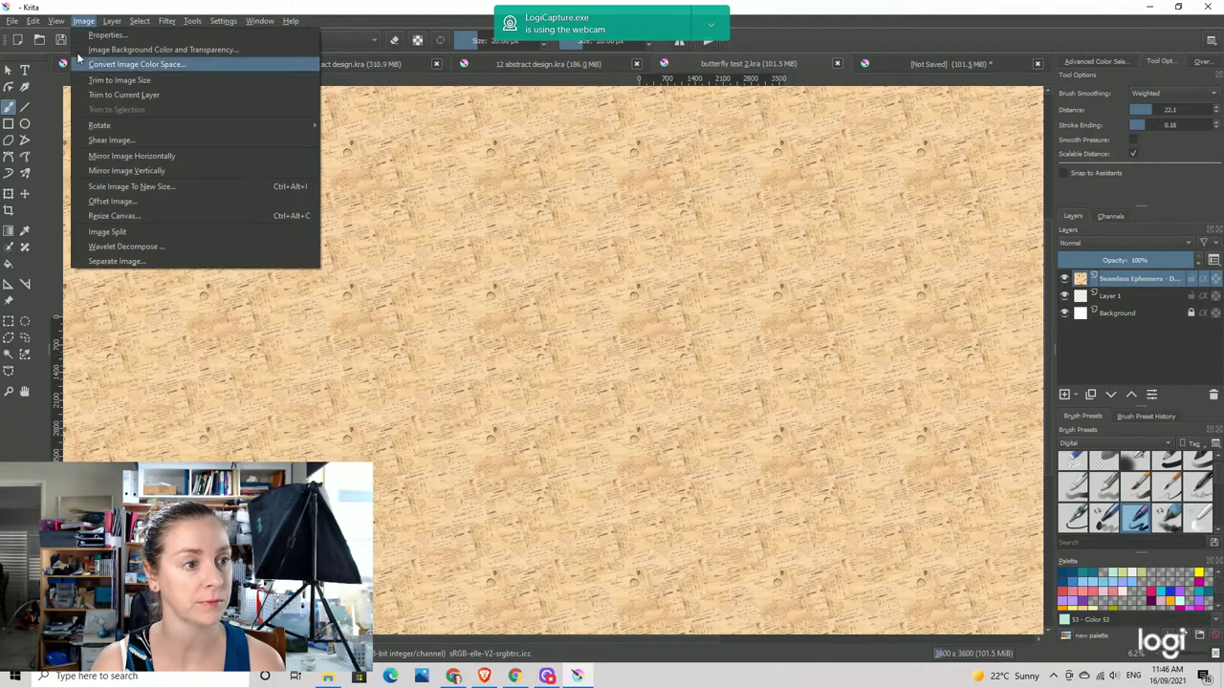
{"action": "mouse_move", "coordinate": [56, 21]}
{"action": "left_click", "coordinate": [71, 65]}
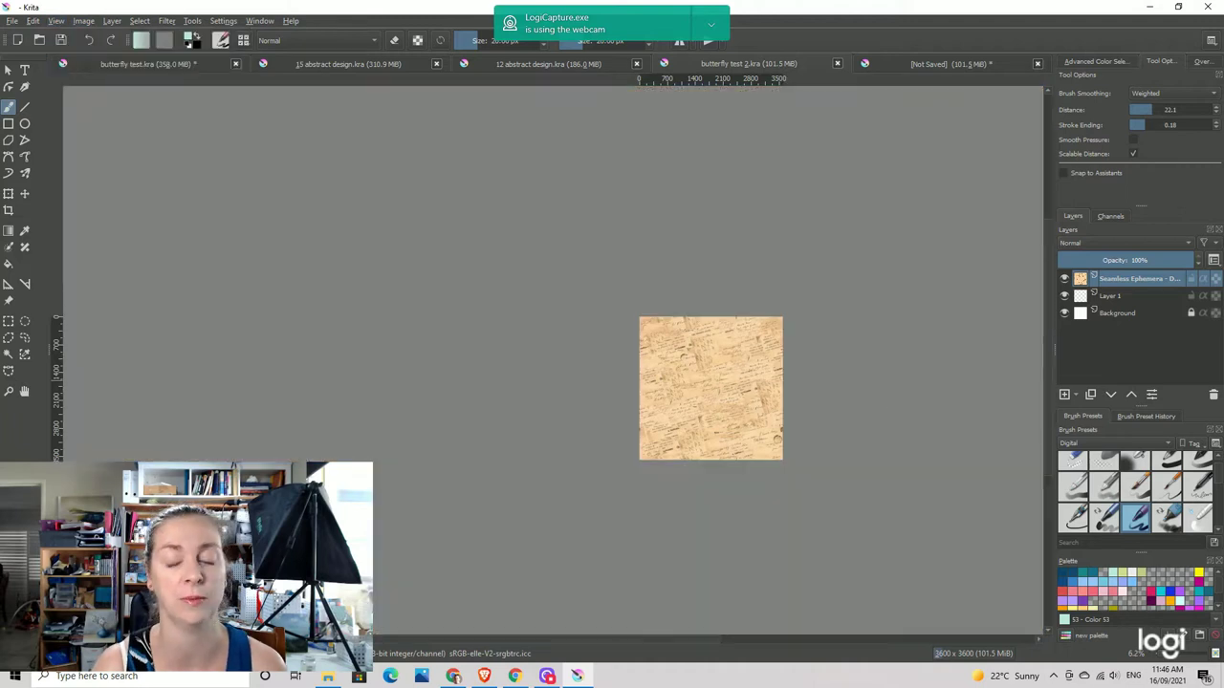
{"action": "left_click_drag", "start_coordinate": [917, 391], "coordinate": [705, 284]}
{"action": "left_click_drag", "start_coordinate": [612, 276], "coordinate": [670, 307]}
{"action": "scroll", "coordinate": [624, 290], "scroll_direction": "up", "scroll_amount": 4}
{"action": "scroll", "coordinate": [622, 294], "scroll_direction": "down", "scroll_amount": 2}
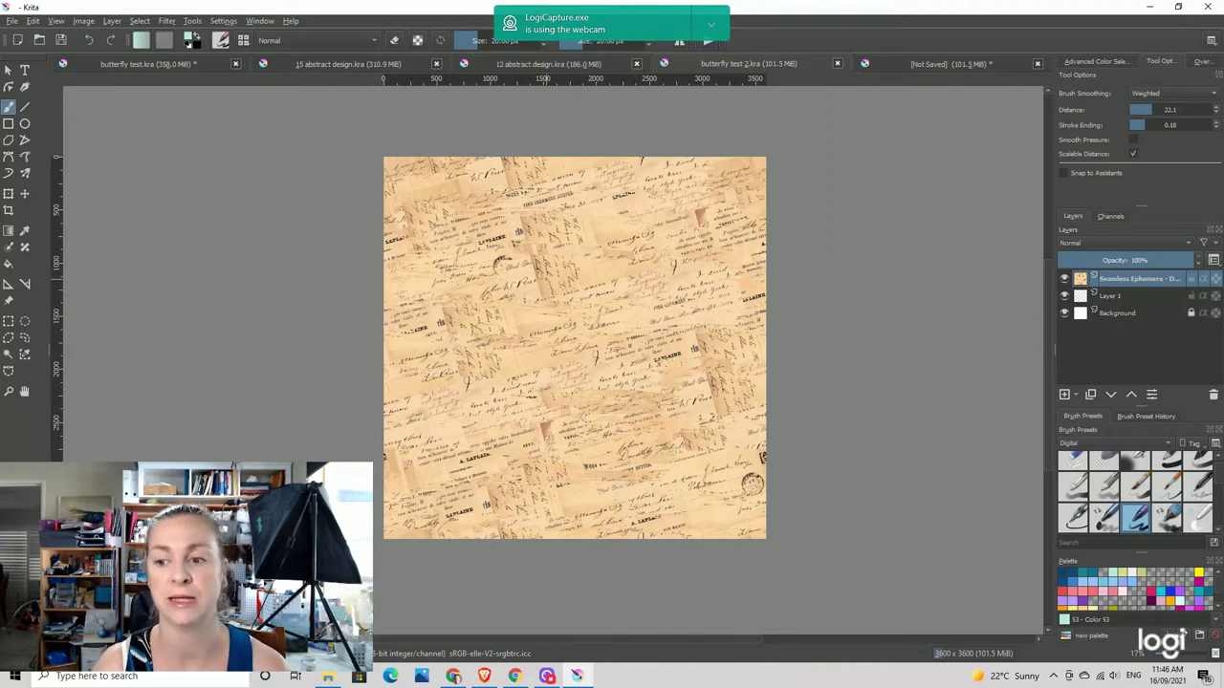
Insert the transparent Butterfly1 PNG from the Animals folder into butterfly test 2 as a new layer
{"action": "left_click", "coordinate": [328, 678]}
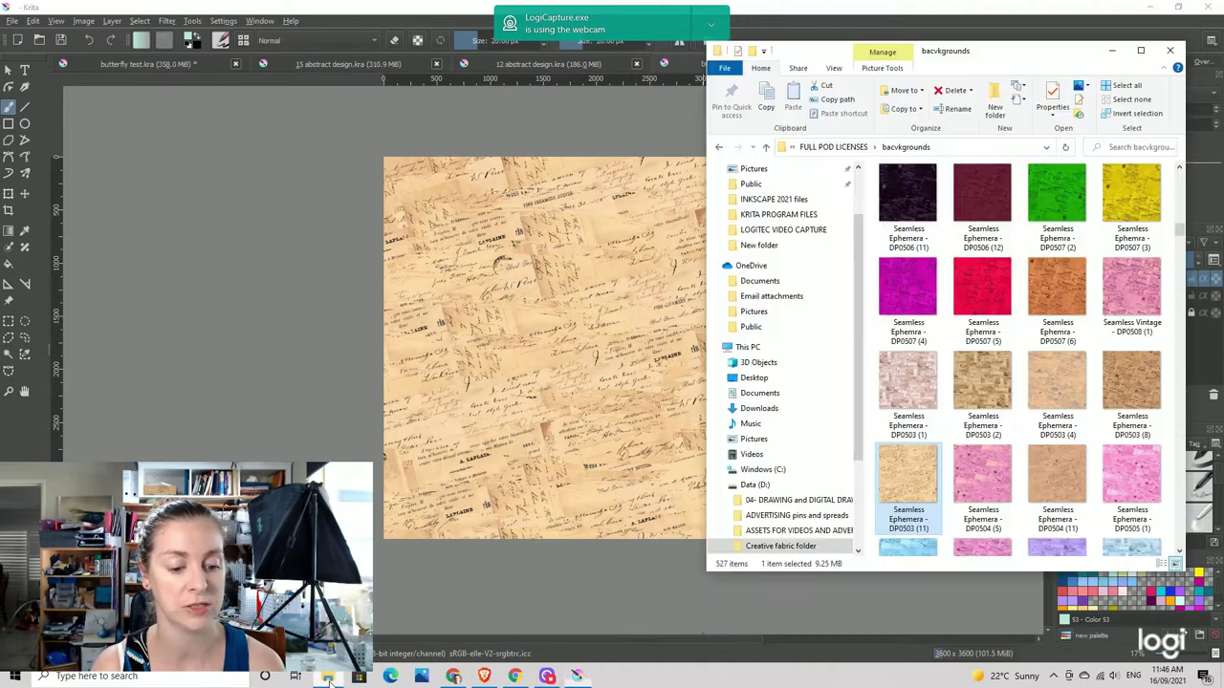
{"action": "left_click", "coordinate": [834, 148]}
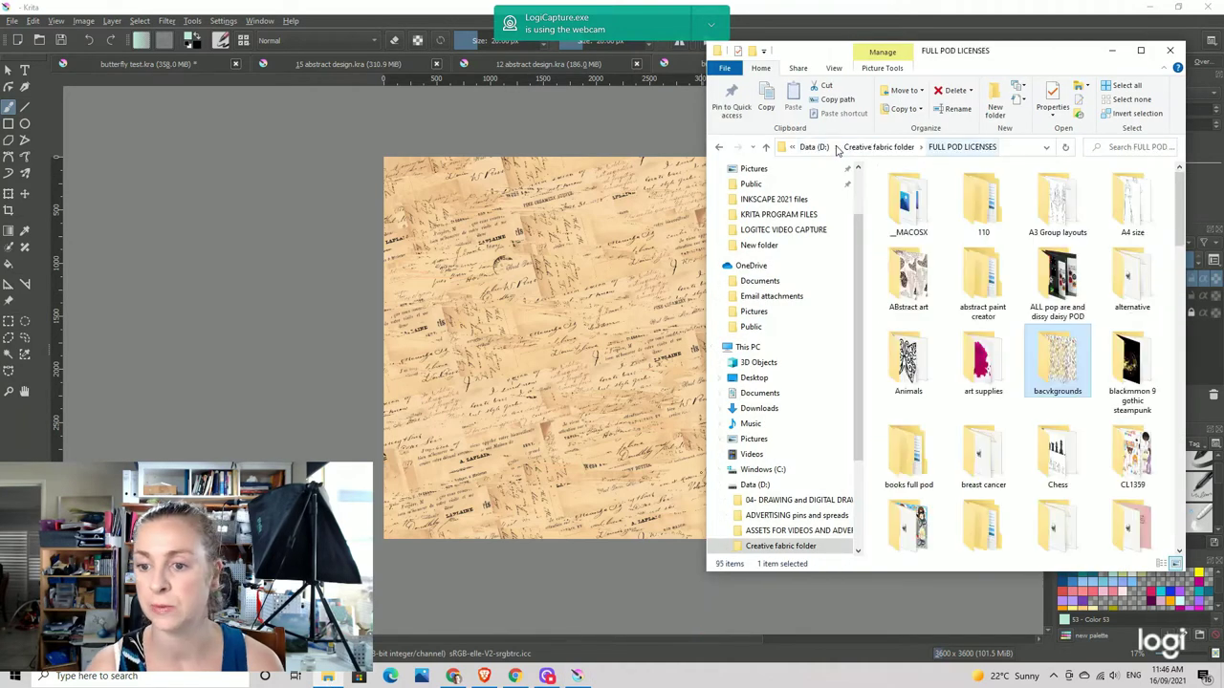
{"action": "double_click", "coordinate": [923, 368]}
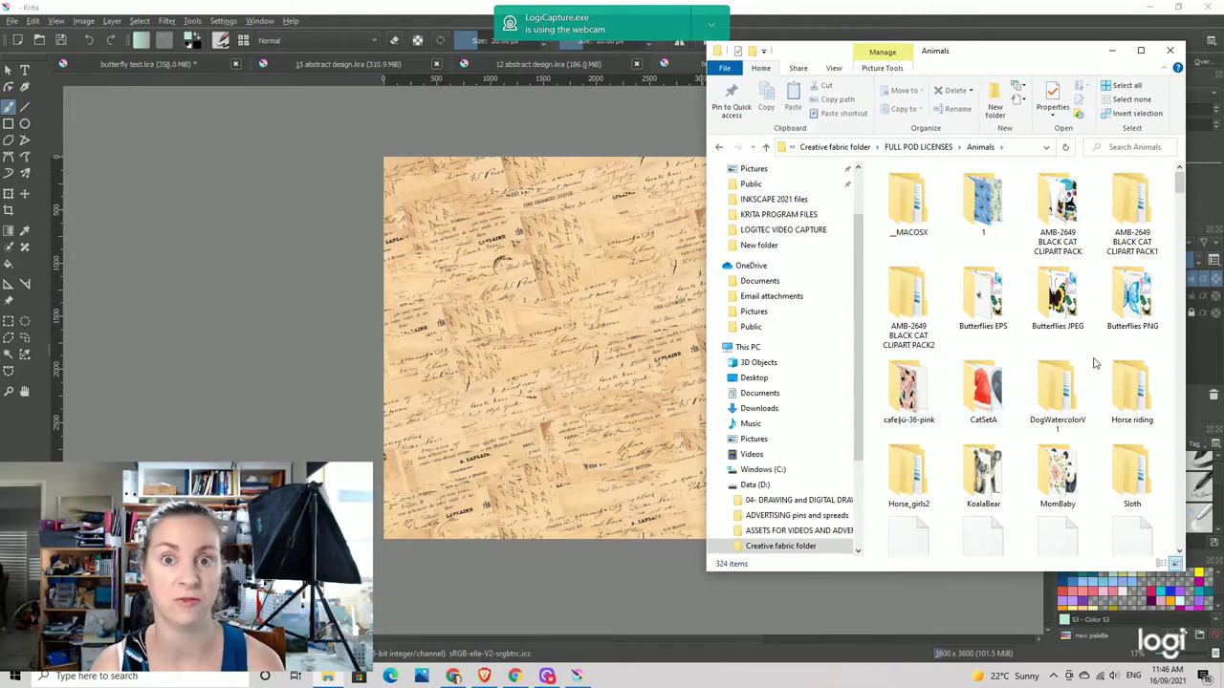
{"action": "scroll", "coordinate": [1099, 355], "scroll_direction": "down", "scroll_amount": 2}
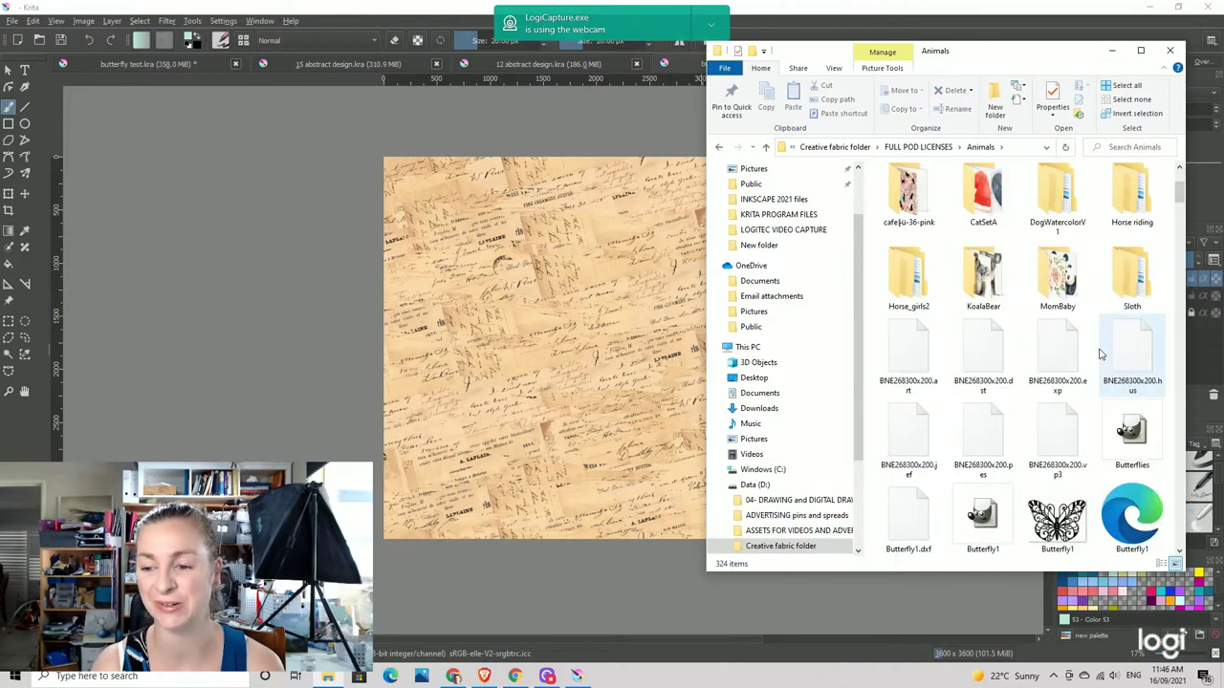
{"action": "scroll", "coordinate": [1099, 355], "scroll_direction": "down", "scroll_amount": 3}
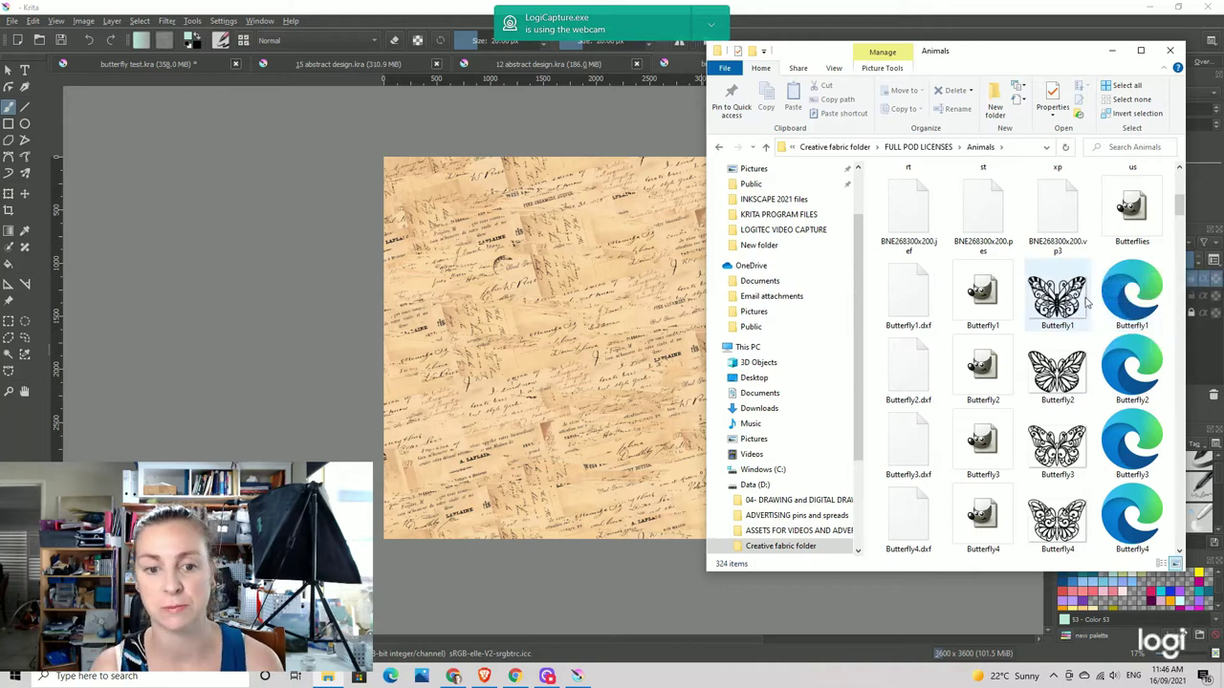
{"action": "mouse_move", "coordinate": [1087, 304]}
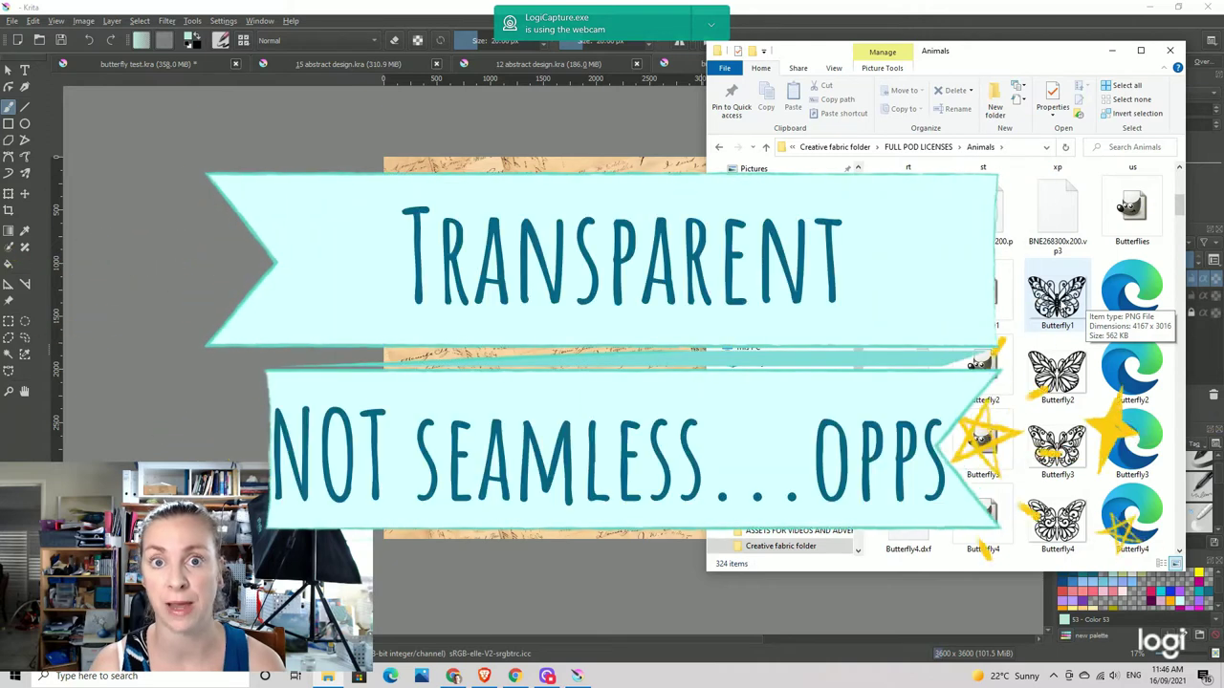
{"action": "mouse_move", "coordinate": [1019, 339]}
{"action": "mouse_move", "coordinate": [1047, 299]}
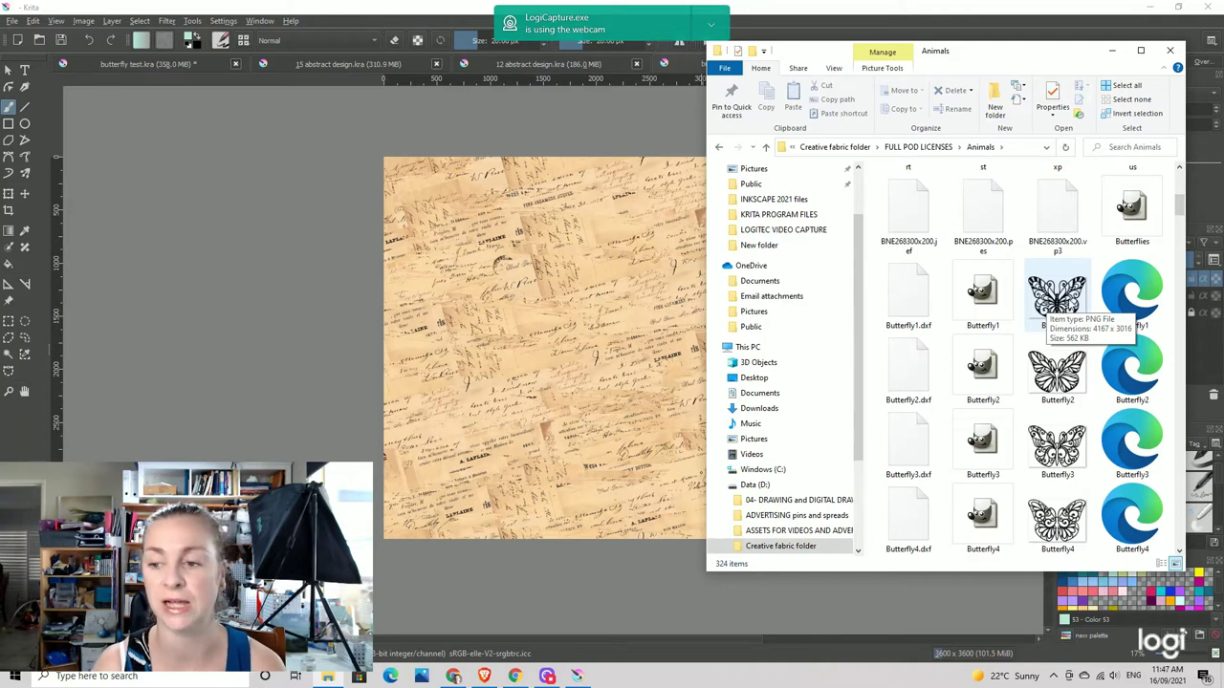
{"action": "left_click_drag", "start_coordinate": [1073, 301], "coordinate": [578, 299]}
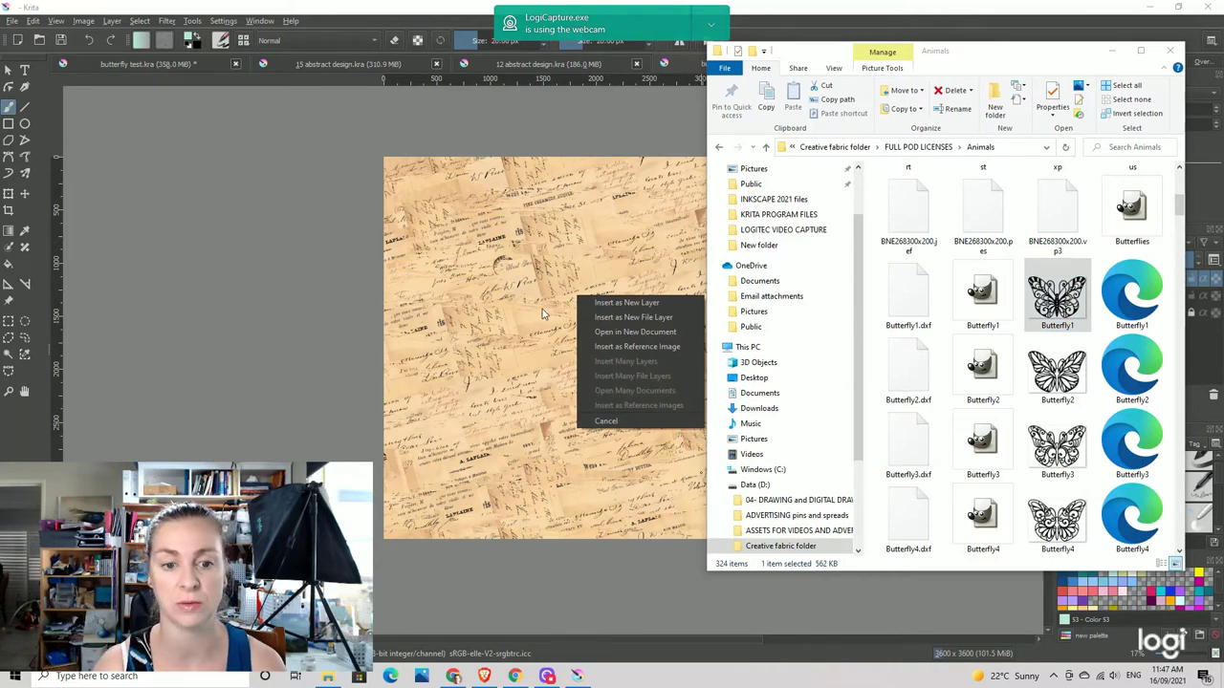
{"action": "left_click", "coordinate": [640, 303]}
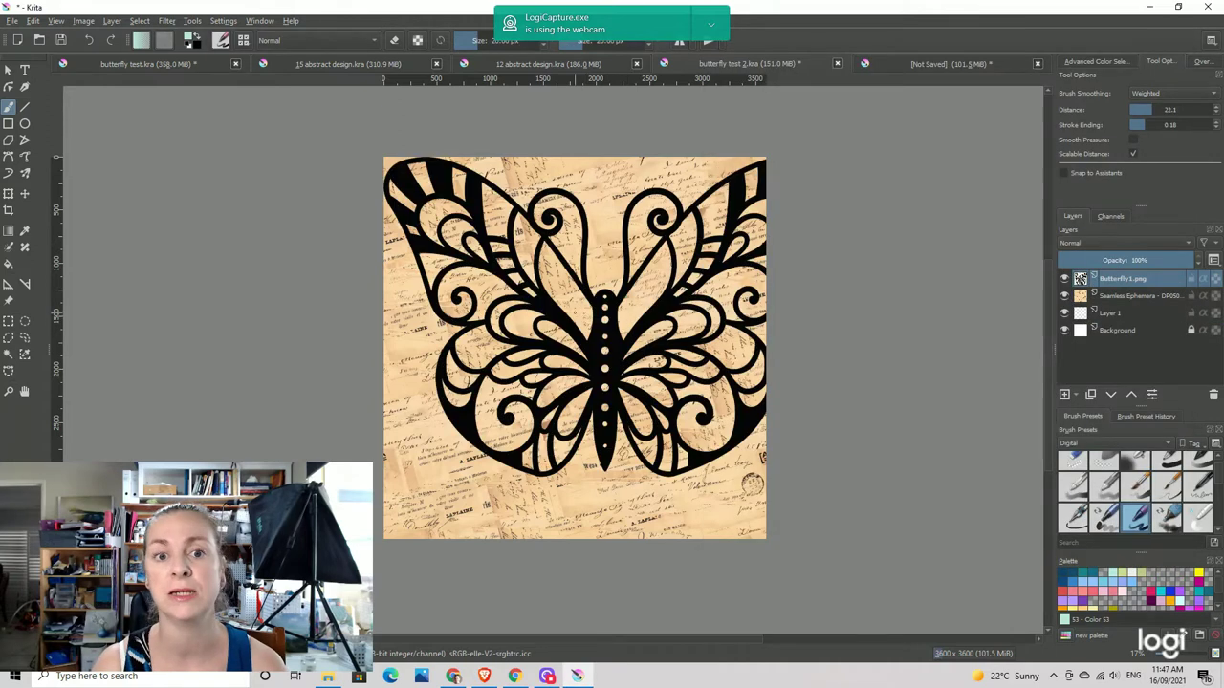
Scale the butterfly proportionally to about half the canvas width and place it near the centre of the background
{"action": "left_click", "coordinate": [9, 194]}
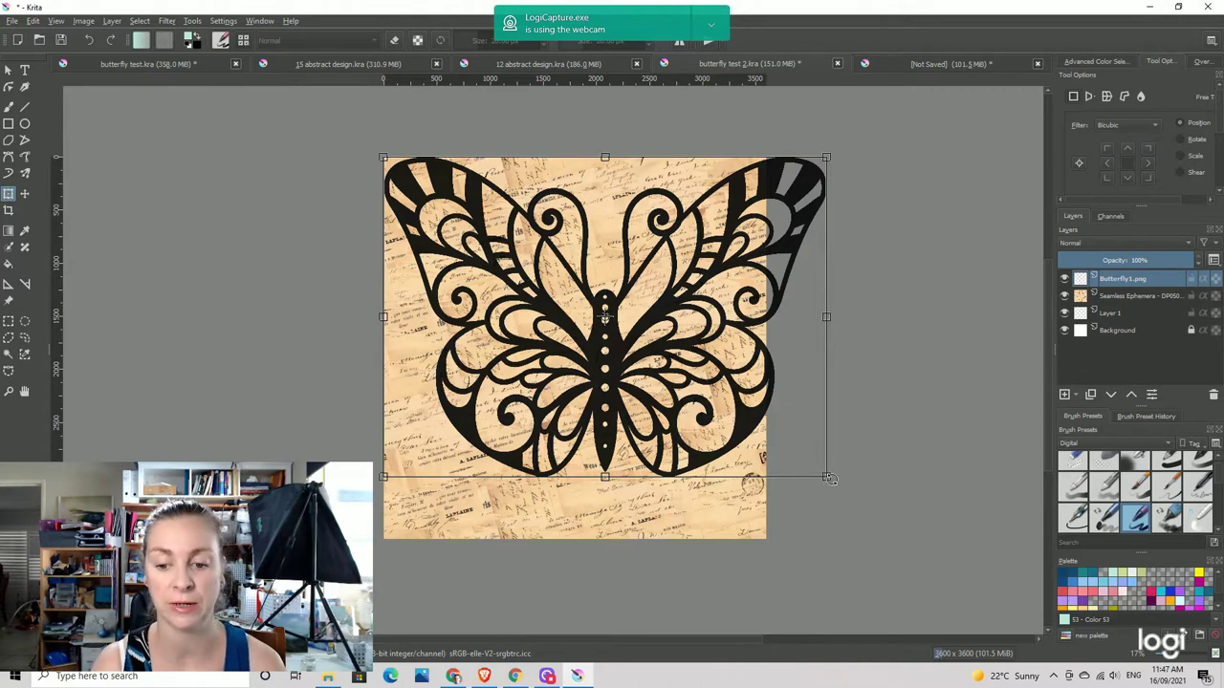
{"action": "left_click_drag", "start_coordinate": [832, 481], "coordinate": [967, 372]}
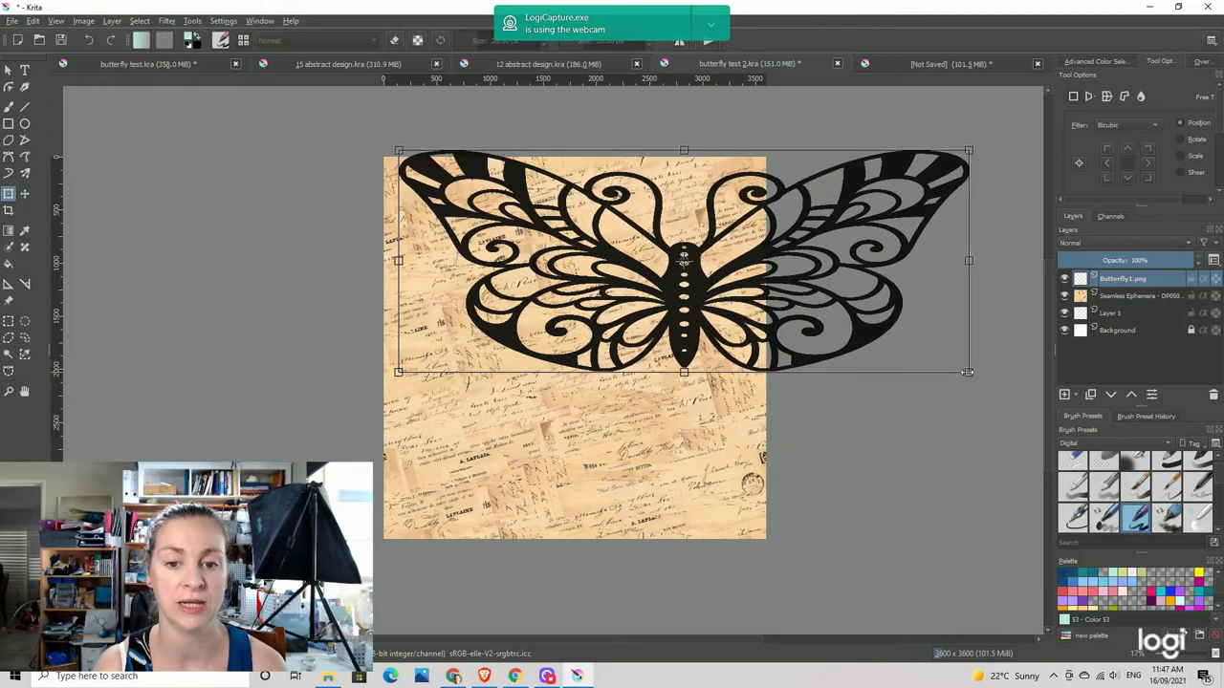
{"action": "key", "text": "ctrl+z"}
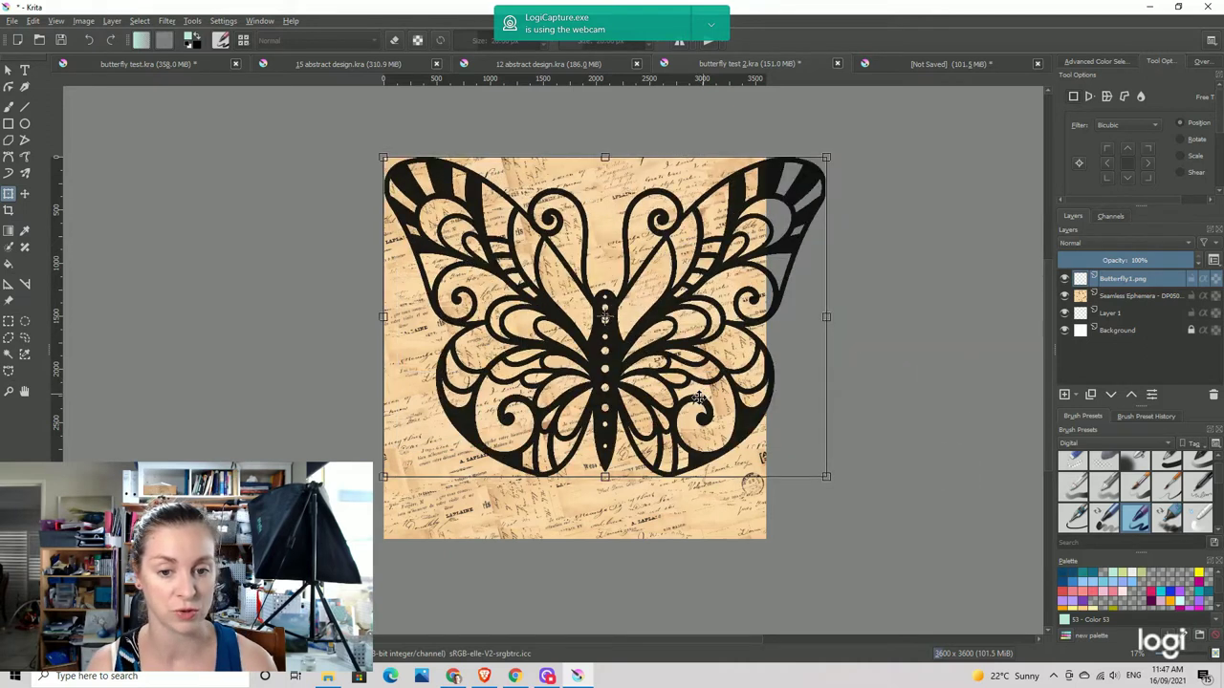
{"action": "left_click_drag", "start_coordinate": [827, 476], "coordinate": [606, 322]}
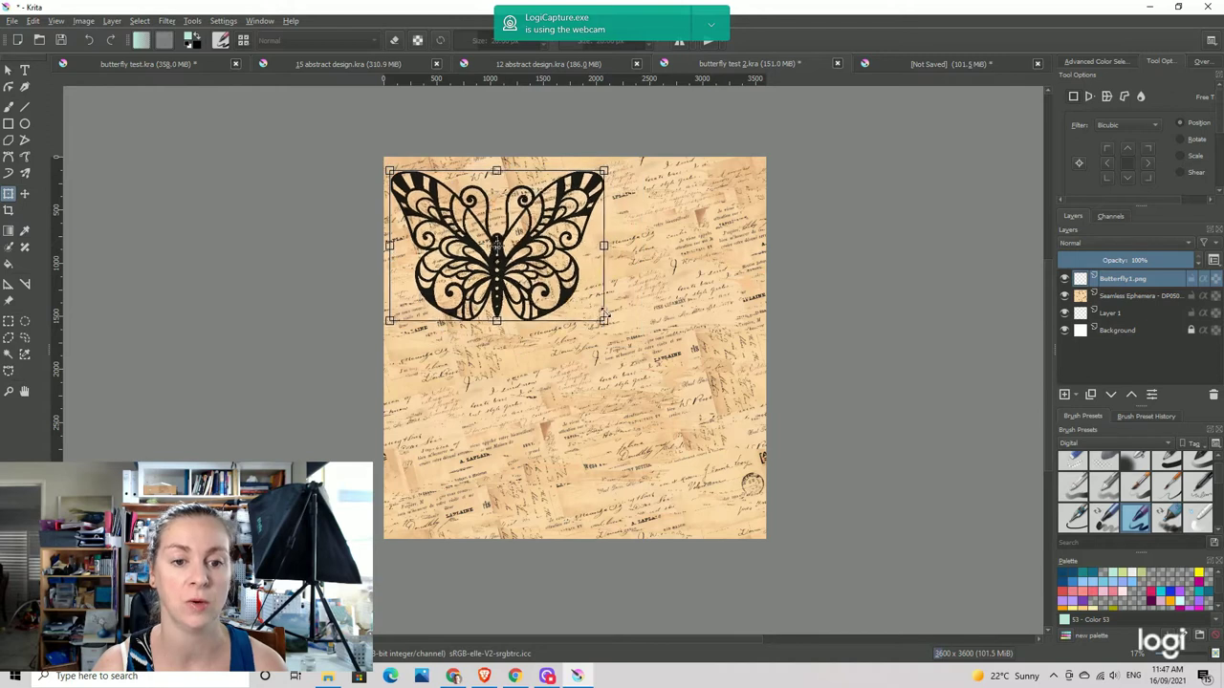
{"action": "left_click_drag", "start_coordinate": [529, 264], "coordinate": [605, 340]}
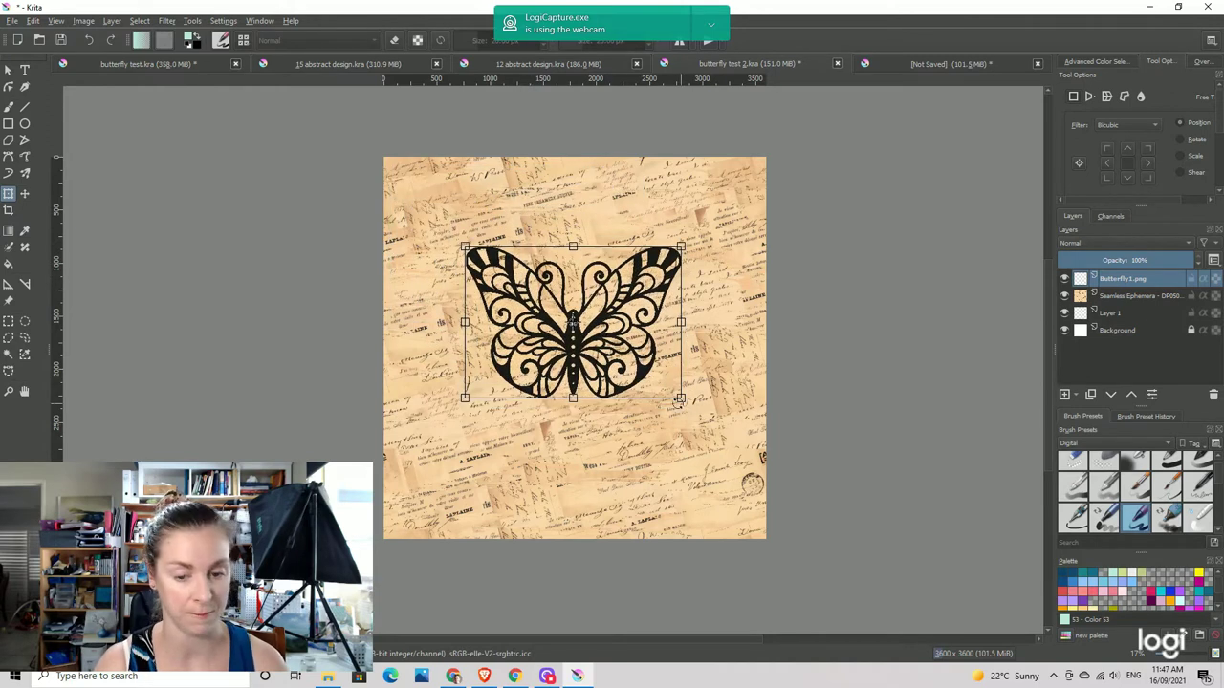
{"action": "left_click_drag", "start_coordinate": [681, 398], "coordinate": [656, 381]}
{"action": "left_click_drag", "start_coordinate": [590, 334], "coordinate": [606, 354]}
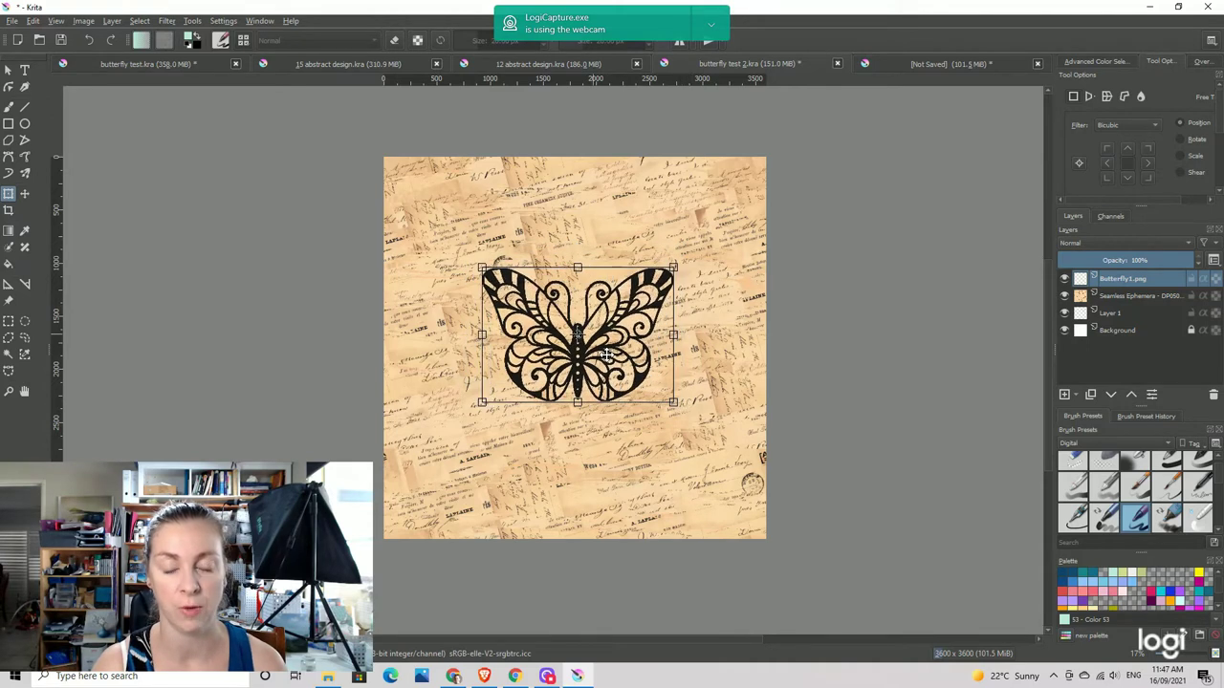
Preview the repeating single-butterfly pattern in Wrap Around Mode, and switch the mode off again
{"action": "left_click", "coordinate": [84, 20]}
{"action": "mouse_move", "coordinate": [56, 20]}
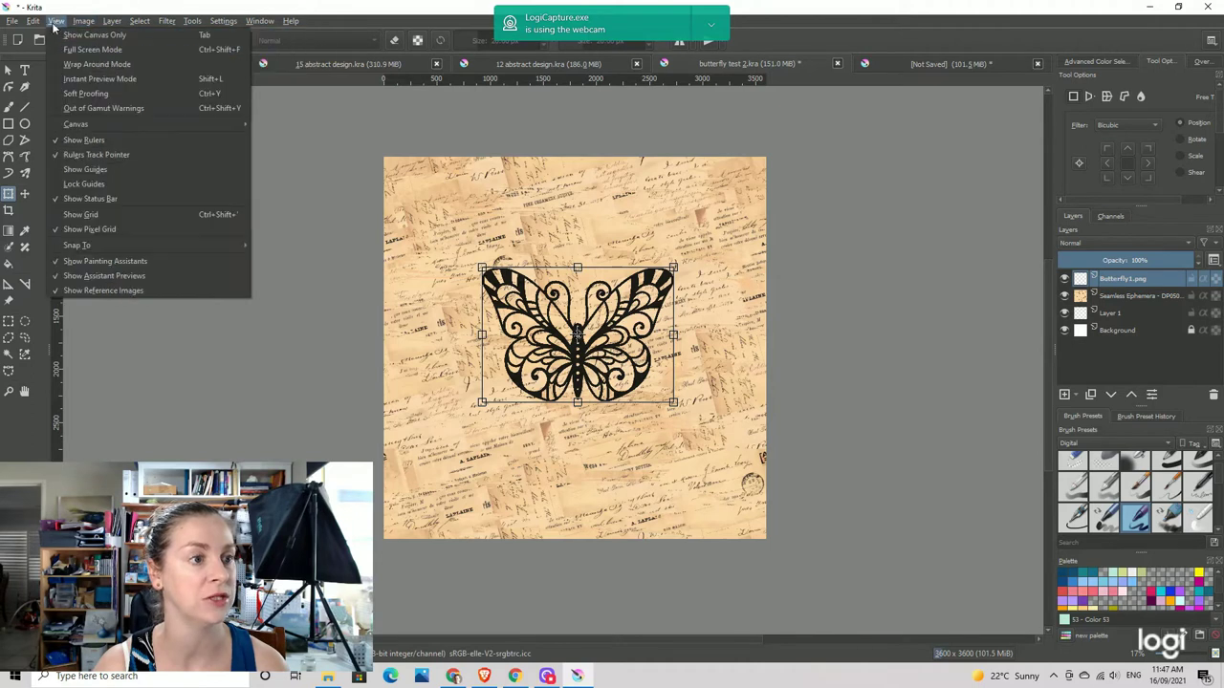
{"action": "left_click", "coordinate": [69, 65]}
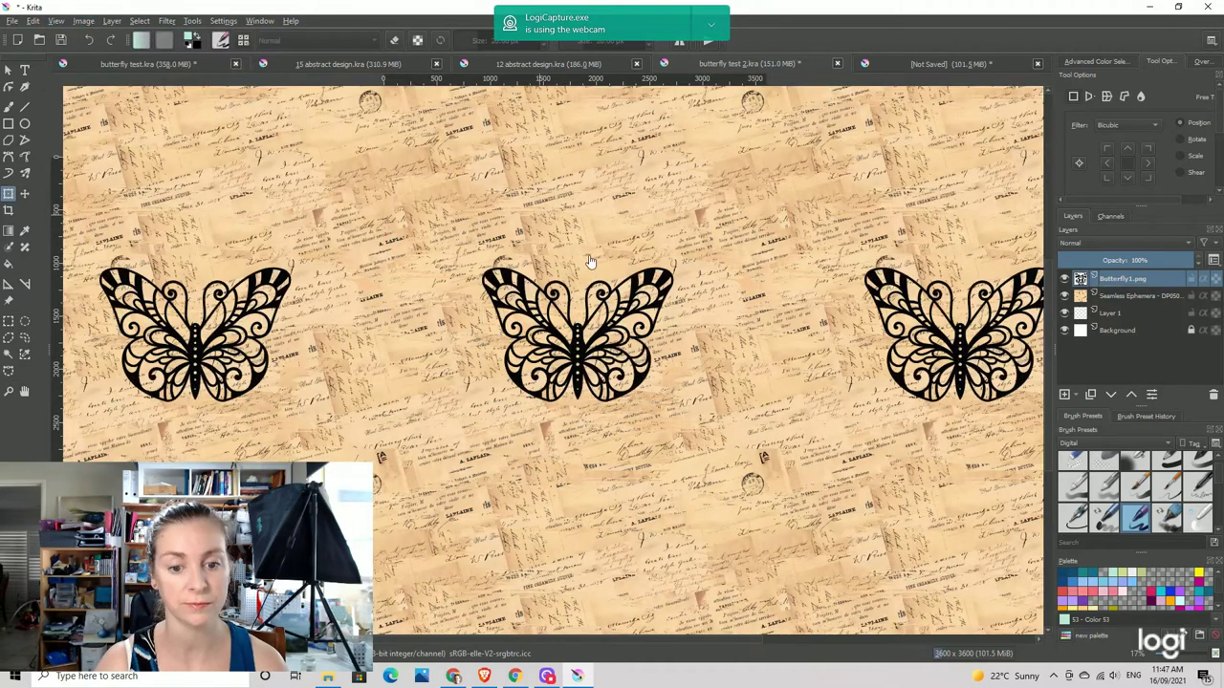
{"action": "scroll", "coordinate": [640, 323], "scroll_direction": "down", "scroll_amount": 2}
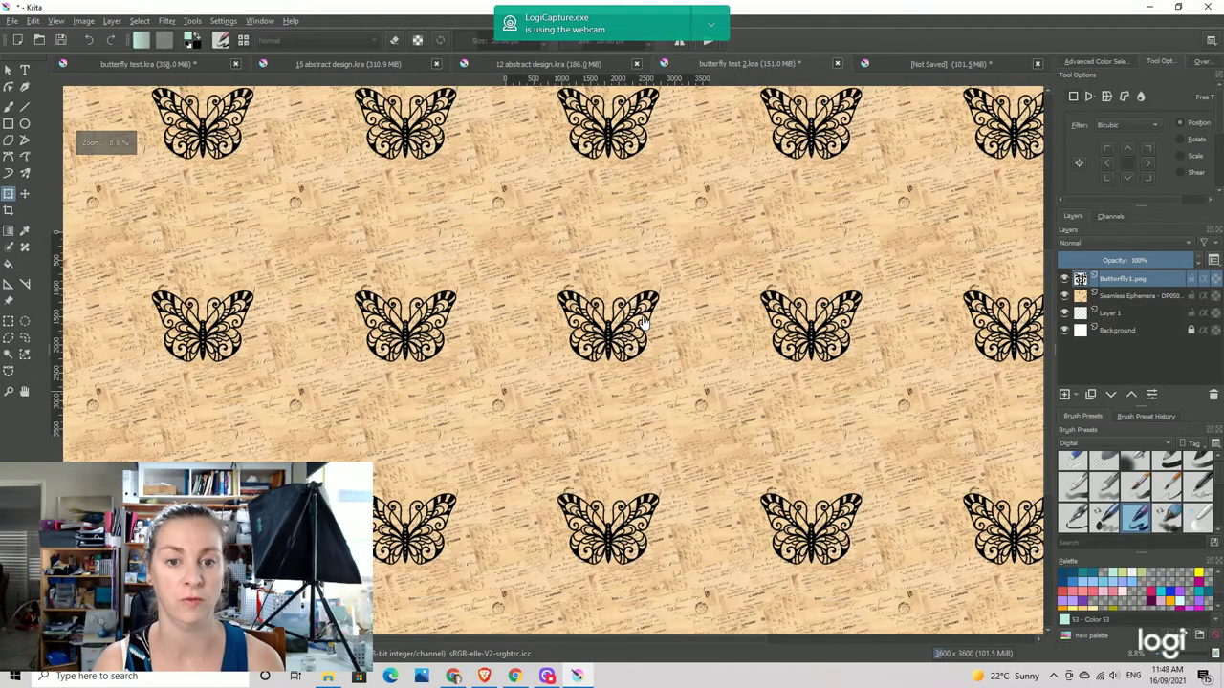
{"action": "scroll", "coordinate": [645, 323], "scroll_direction": "up", "scroll_amount": 3}
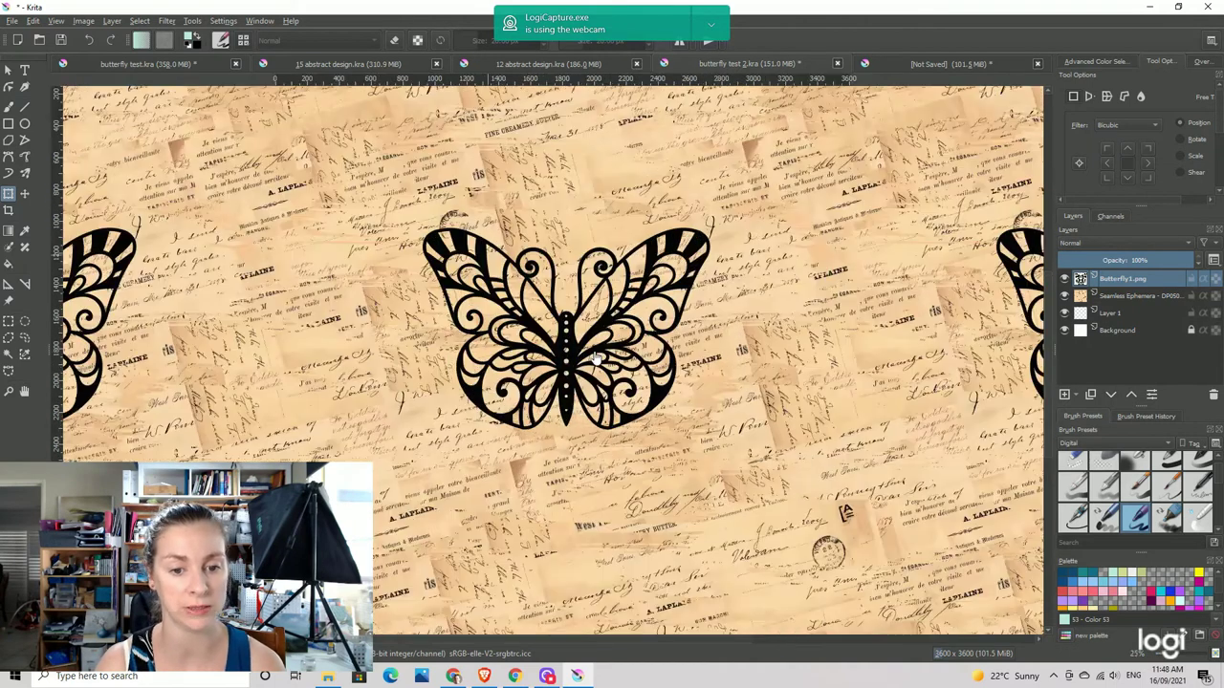
{"action": "left_click", "coordinate": [83, 20]}
{"action": "mouse_move", "coordinate": [56, 20]}
{"action": "left_click", "coordinate": [71, 64]}
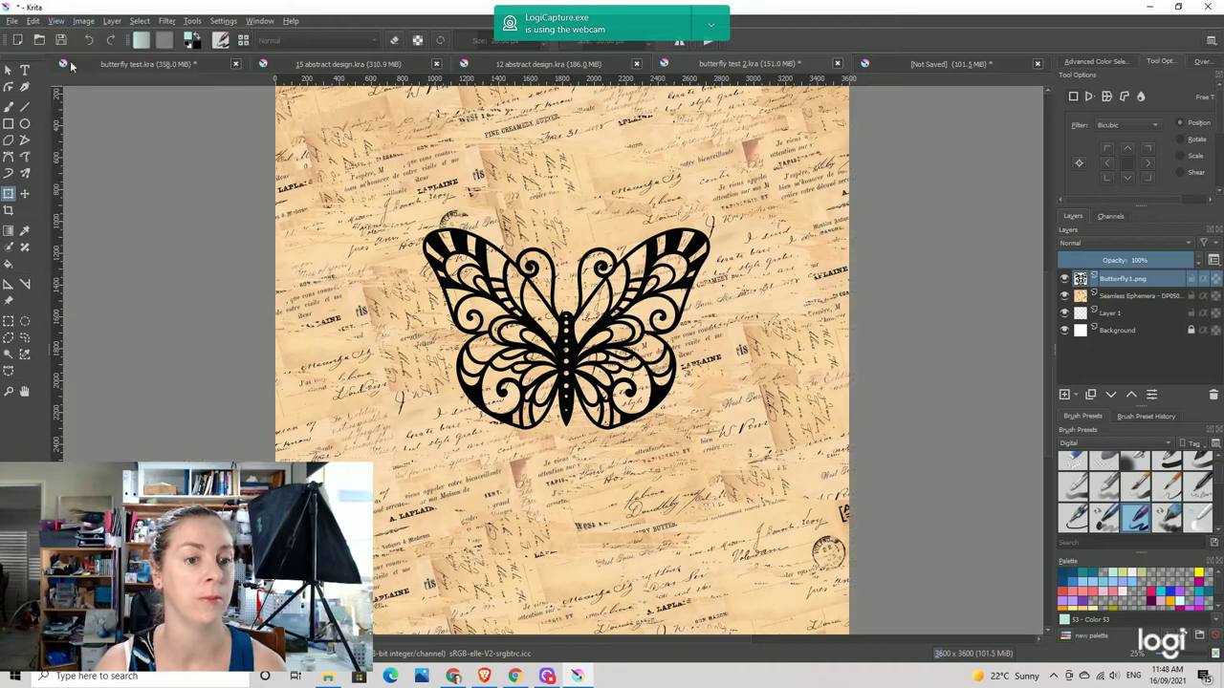
Insert the Cat PNG from the Animals folder into butterfly test 2 as a new layer
{"action": "scroll", "coordinate": [620, 205], "scroll_direction": "down", "scroll_amount": 2}
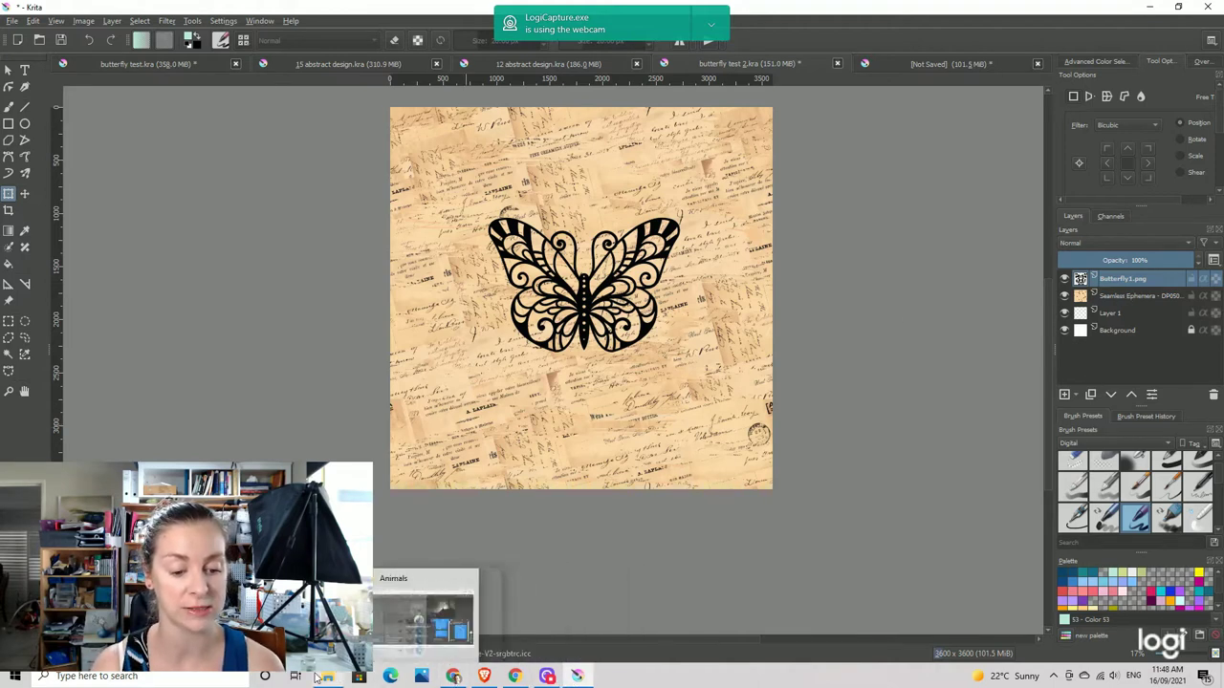
{"action": "left_click", "coordinate": [422, 676]}
{"action": "scroll", "coordinate": [1089, 352], "scroll_direction": "down", "scroll_amount": 5}
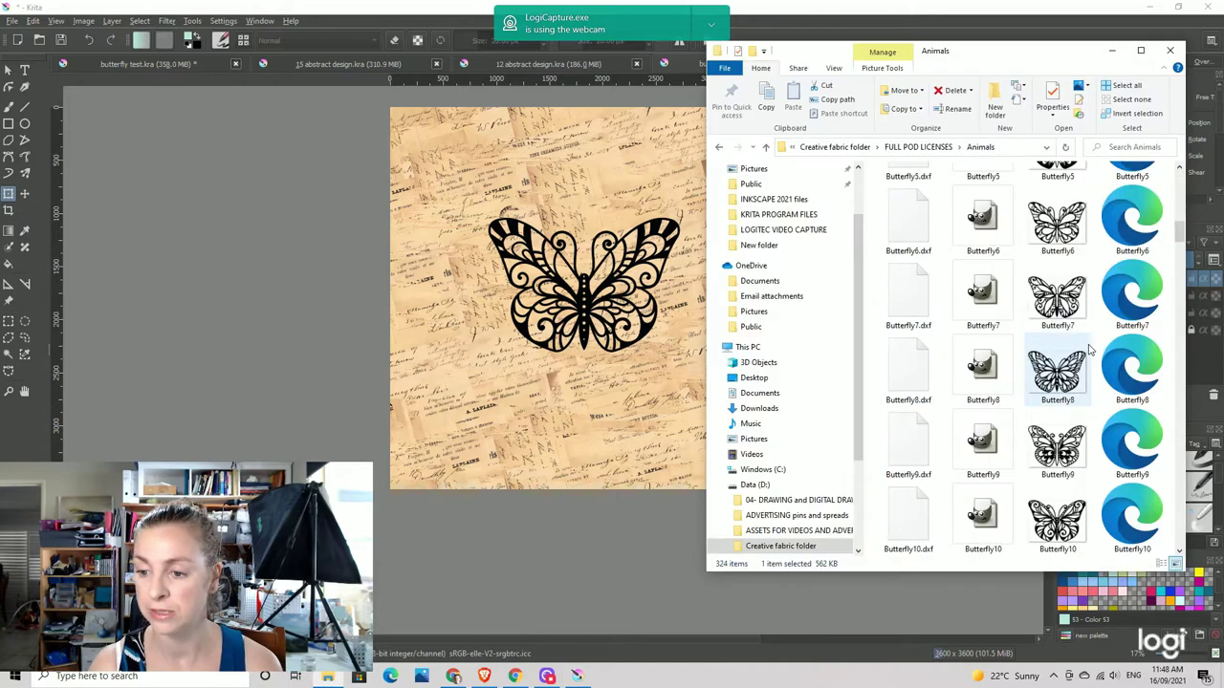
{"action": "scroll", "coordinate": [1104, 449], "scroll_direction": "down", "scroll_amount": 10}
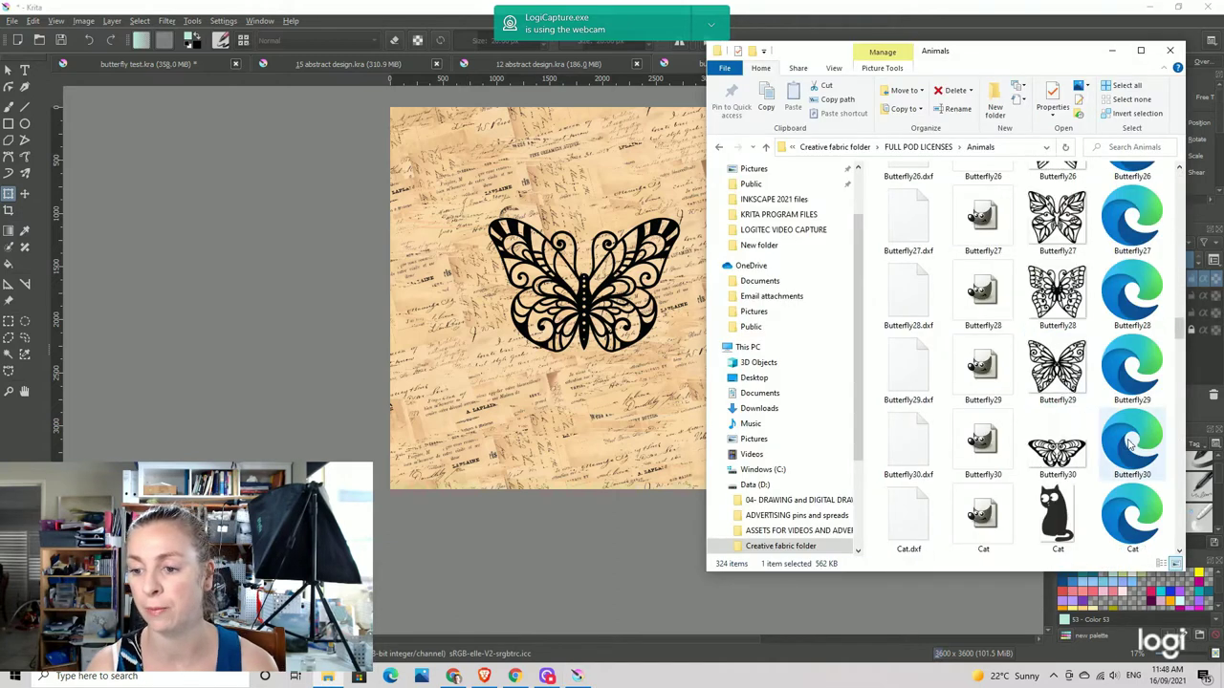
{"action": "scroll", "coordinate": [1104, 435], "scroll_direction": "up", "scroll_amount": 3}
{"action": "left_click_drag", "start_coordinate": [1057, 277], "coordinate": [405, 363]}
{"action": "left_click", "coordinate": [420, 367]}
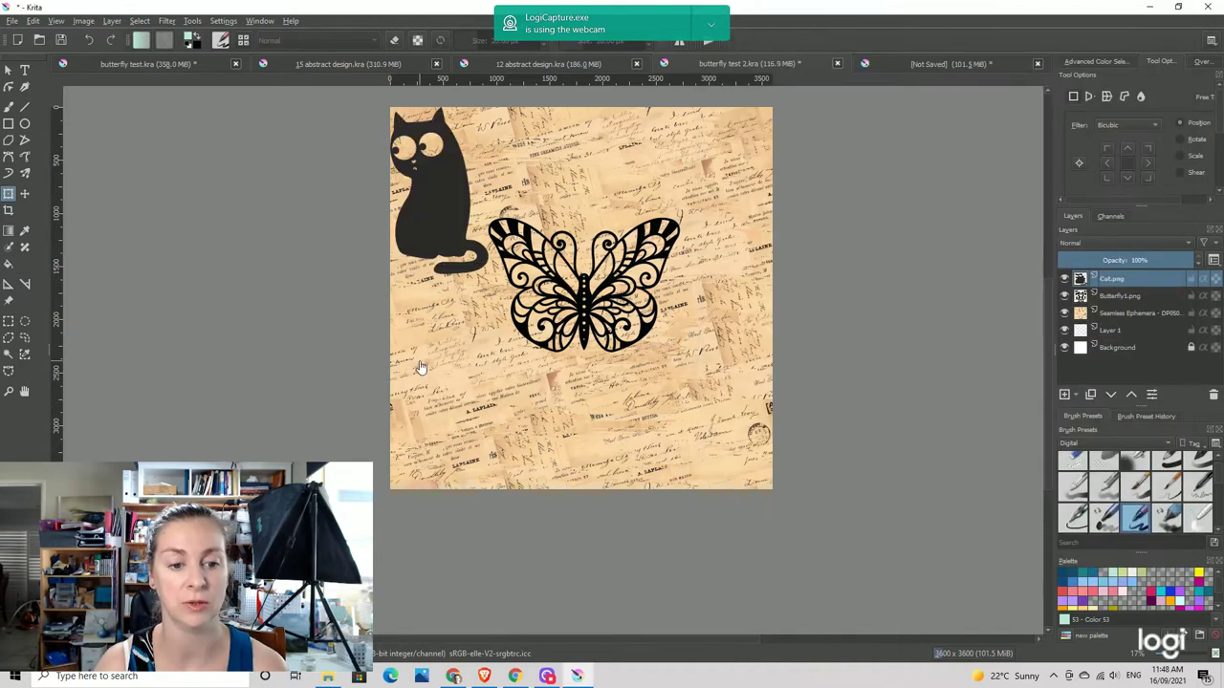
Move the cat down so that it straddles the canvas's left edge, and turn on Wrap Around Mode
{"action": "left_click", "coordinate": [447, 207]}
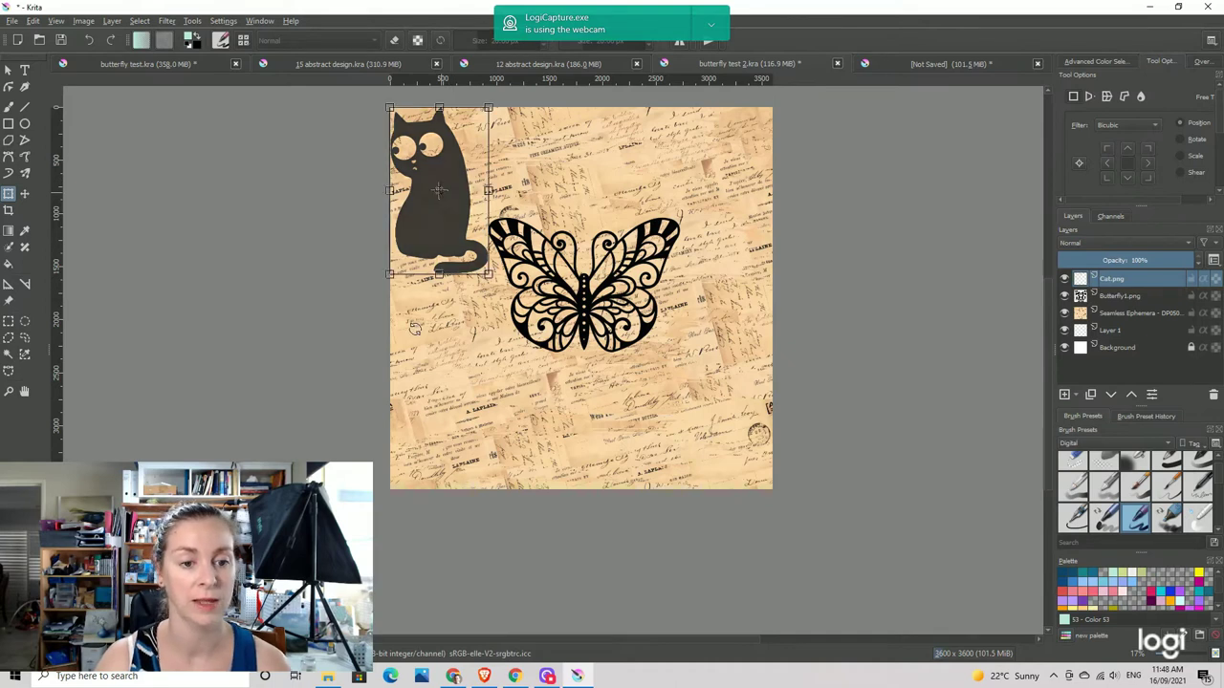
{"action": "left_click_drag", "start_coordinate": [443, 221], "coordinate": [405, 381]}
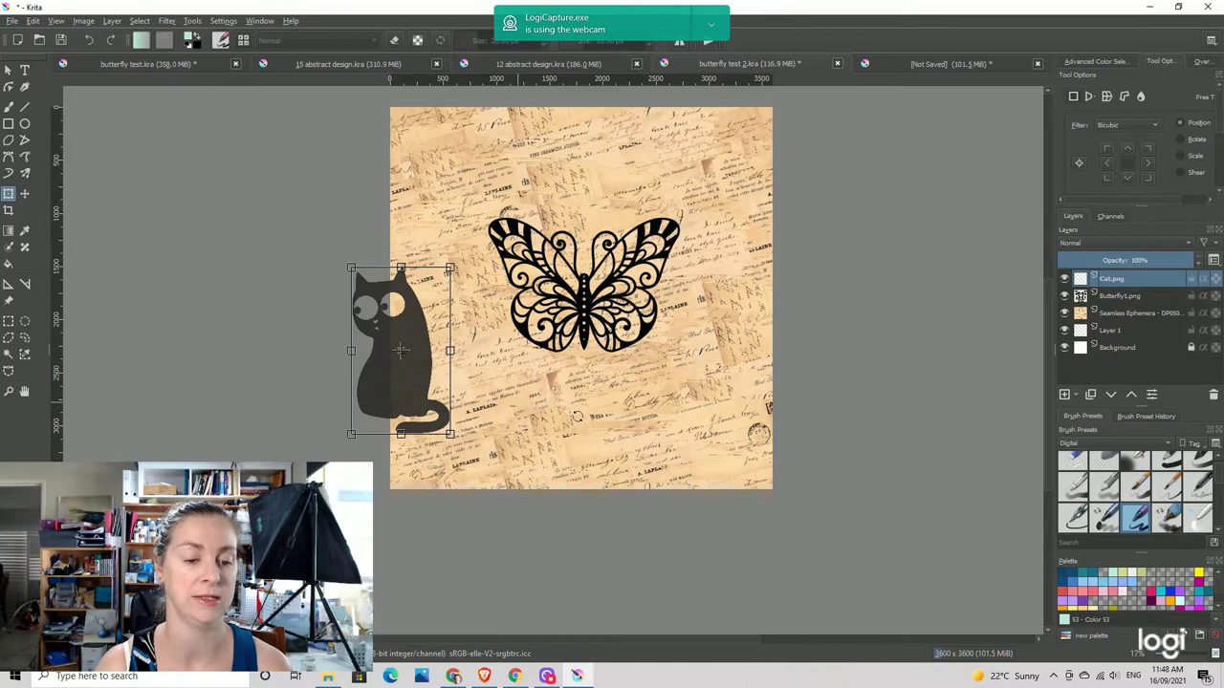
{"action": "left_click", "coordinate": [88, 24]}
{"action": "left_click", "coordinate": [72, 63]}
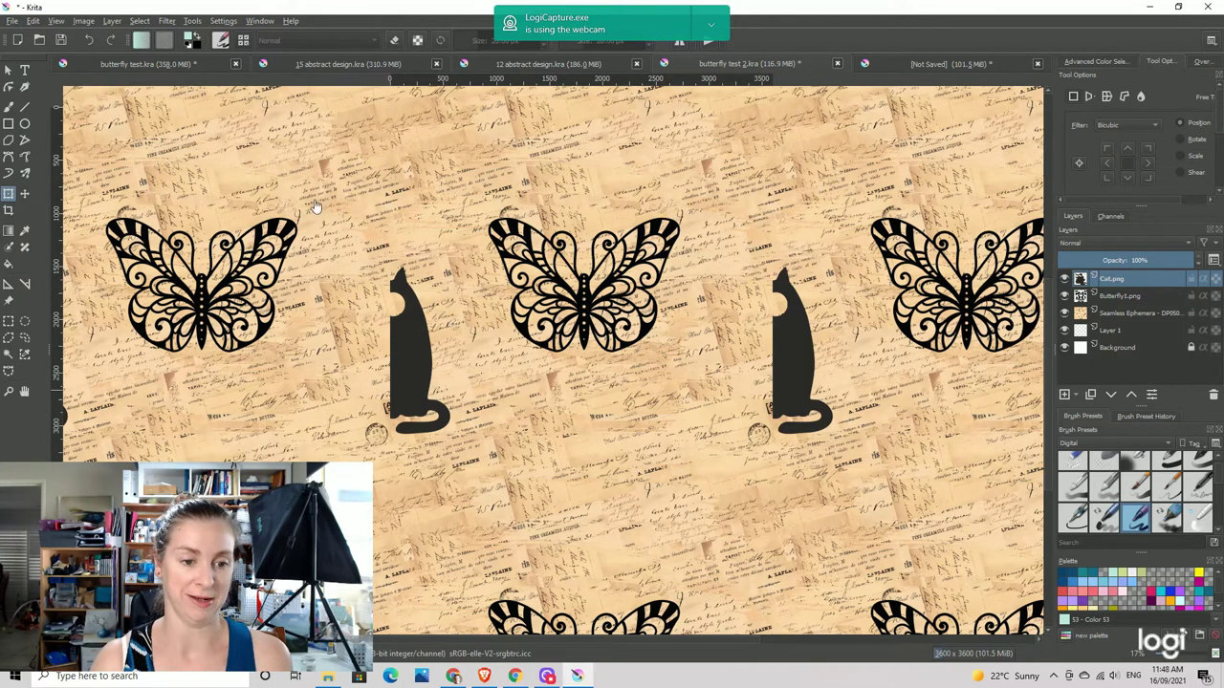
Wrap the cat's overhanging part to the opposite canvas edge with the Move tool, and turn off Wrap Around Mode
{"action": "left_click", "coordinate": [24, 193]}
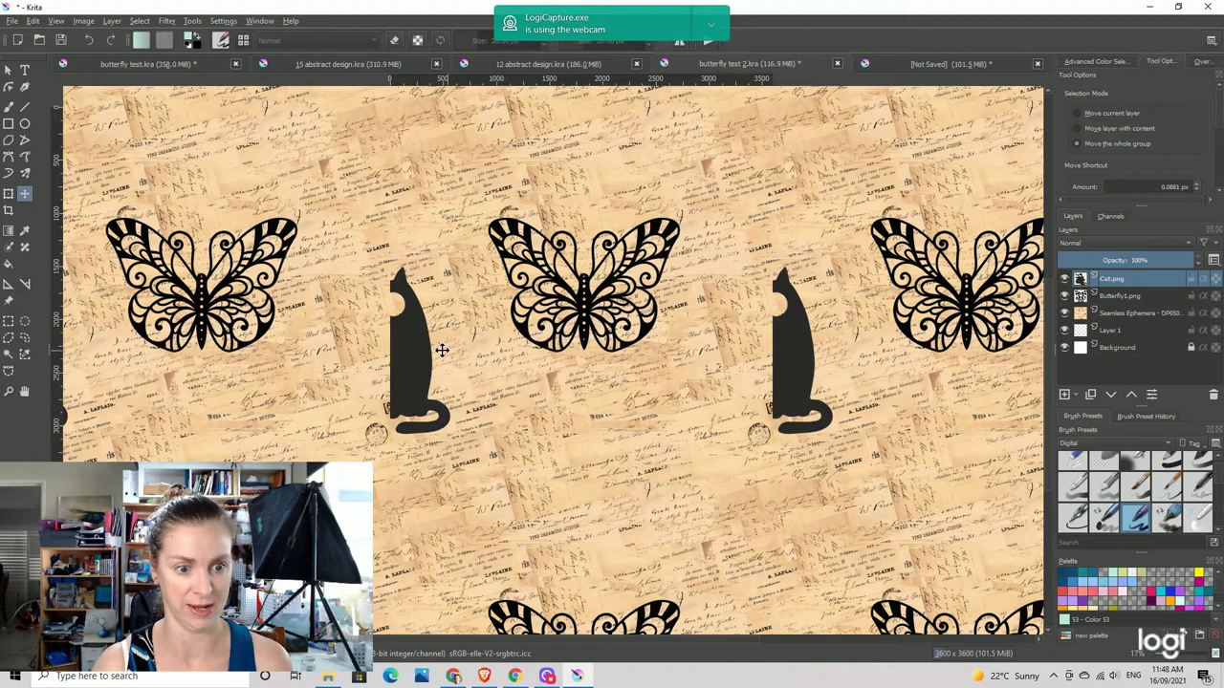
{"action": "left_click", "coordinate": [416, 354]}
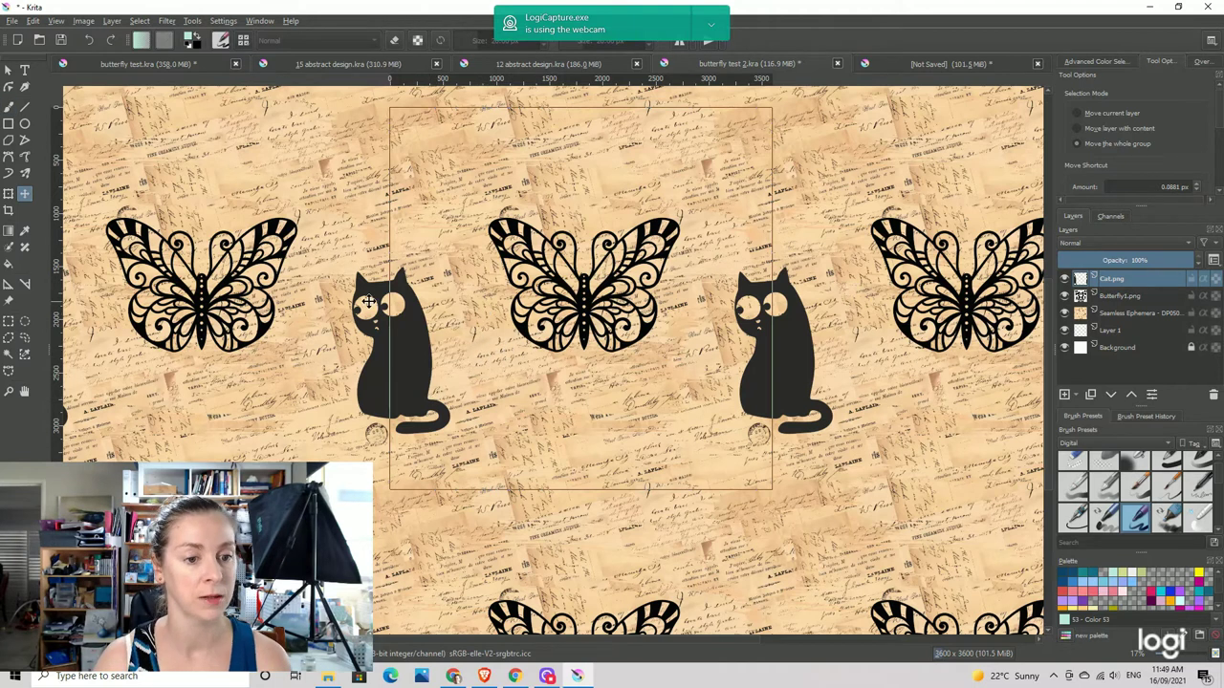
{"action": "left_click", "coordinate": [83, 21]}
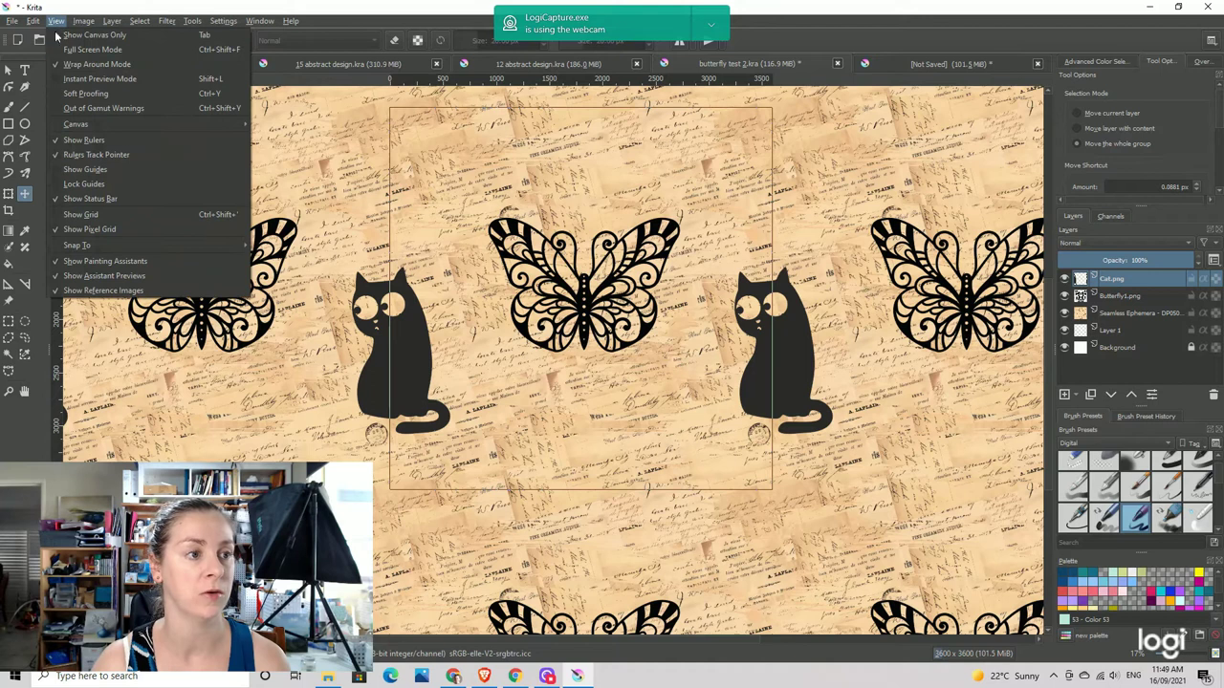
{"action": "left_click", "coordinate": [74, 67]}
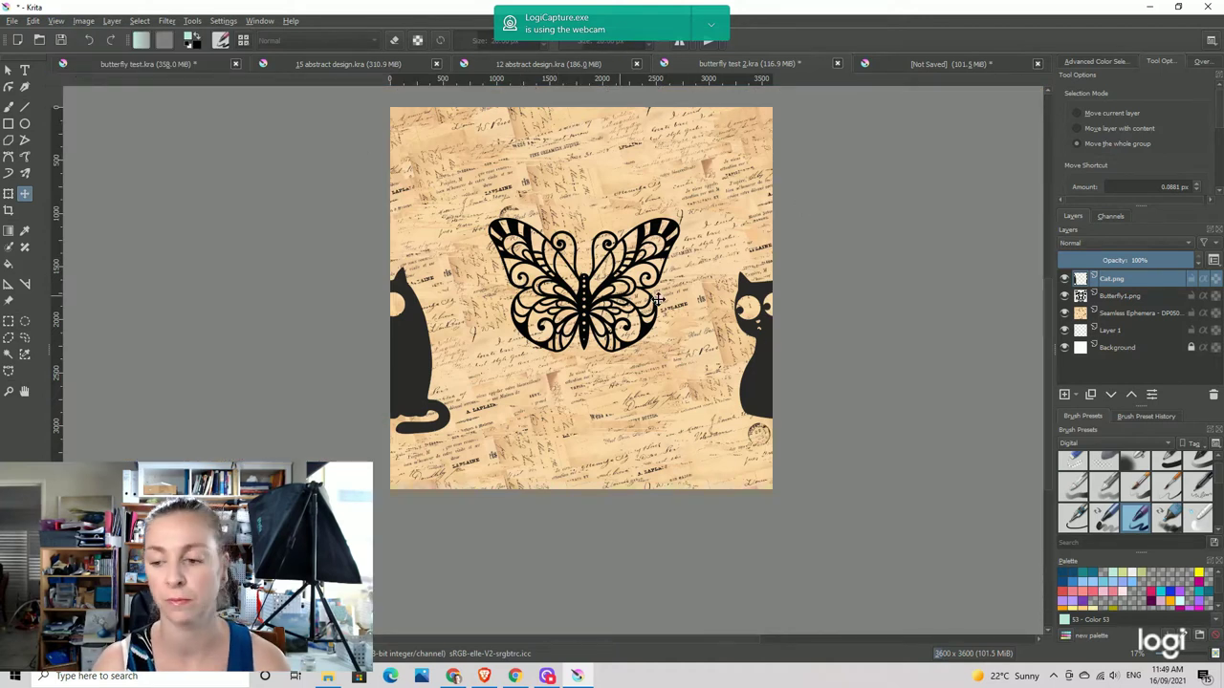
Insert the Butterfly22 PNG from the Animals folder as a new layer
{"action": "left_click", "coordinate": [327, 676]}
{"action": "scroll", "coordinate": [1081, 349], "scroll_direction": "down", "scroll_amount": 2}
{"action": "scroll", "coordinate": [1080, 349], "scroll_direction": "up", "scroll_amount": 2}
{"action": "scroll", "coordinate": [1080, 348], "scroll_direction": "up", "scroll_amount": 5}
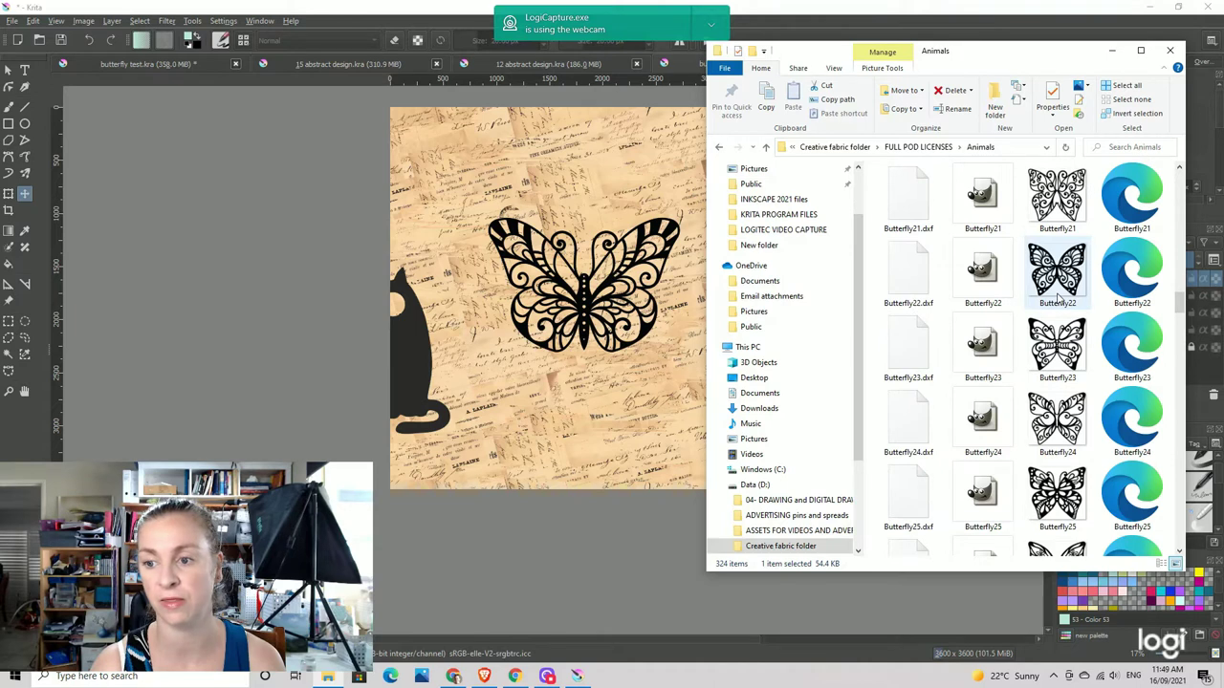
{"action": "left_click_drag", "start_coordinate": [1052, 287], "coordinate": [528, 201]}
{"action": "left_click", "coordinate": [541, 219]}
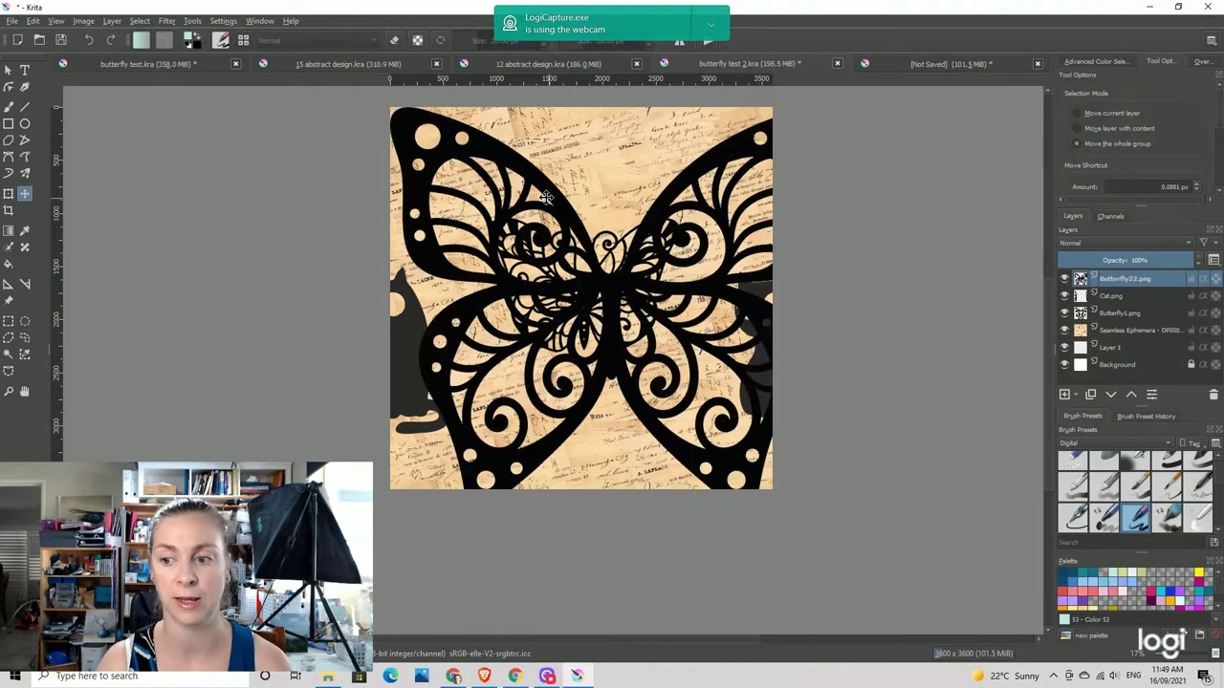
Scale Butterfly22 proportionally to about two fifths of the canvas width and place it across the top edge, above the central butterfly's left wing
{"action": "mouse_move", "coordinate": [1150, 280]}
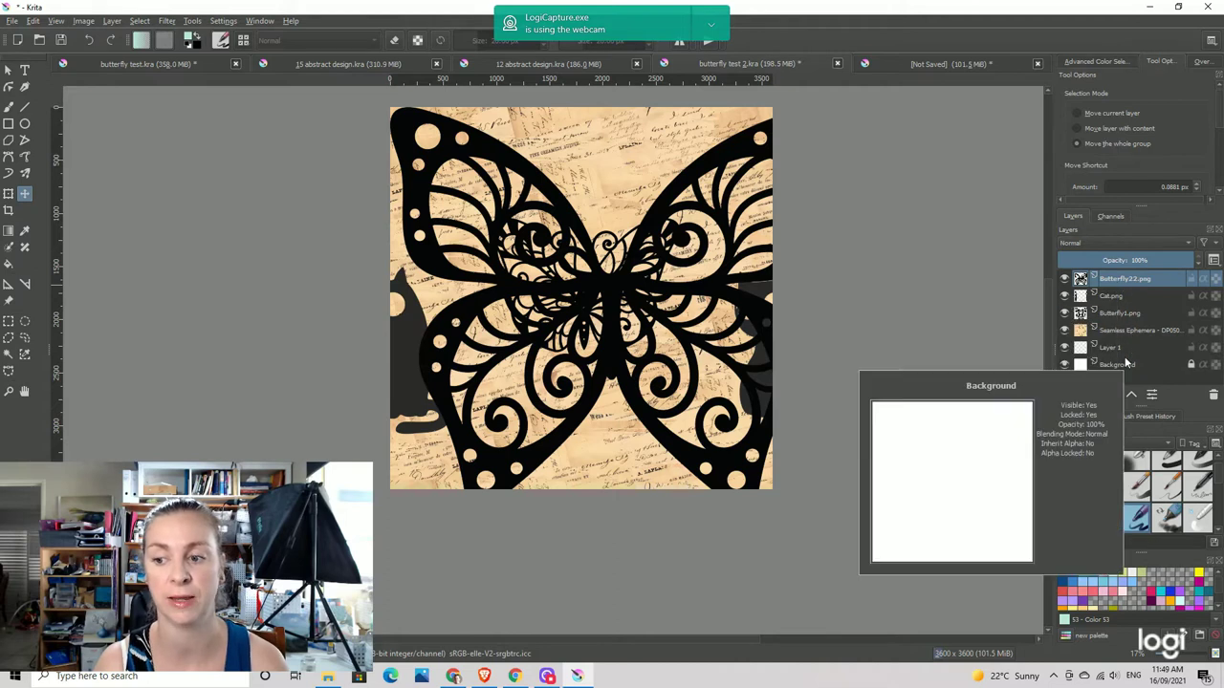
{"action": "left_click", "coordinate": [8, 194]}
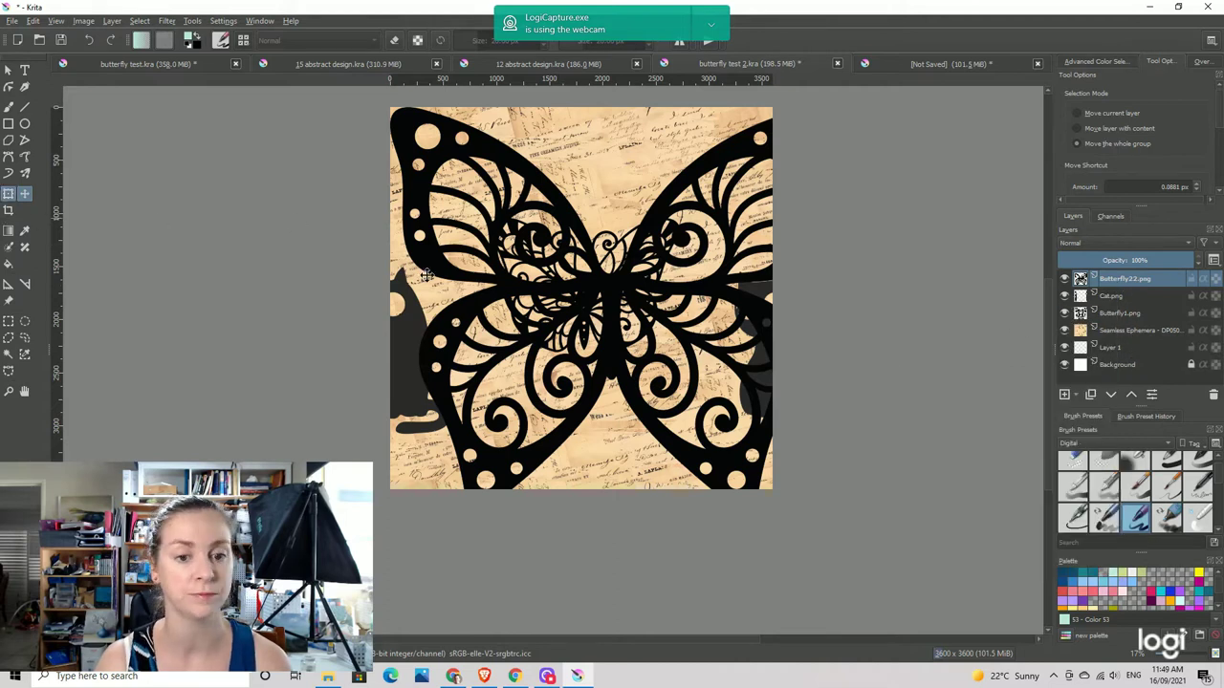
{"action": "left_click_drag", "start_coordinate": [834, 512], "coordinate": [552, 258]}
{"action": "left_click_drag", "start_coordinate": [481, 191], "coordinate": [507, 156]}
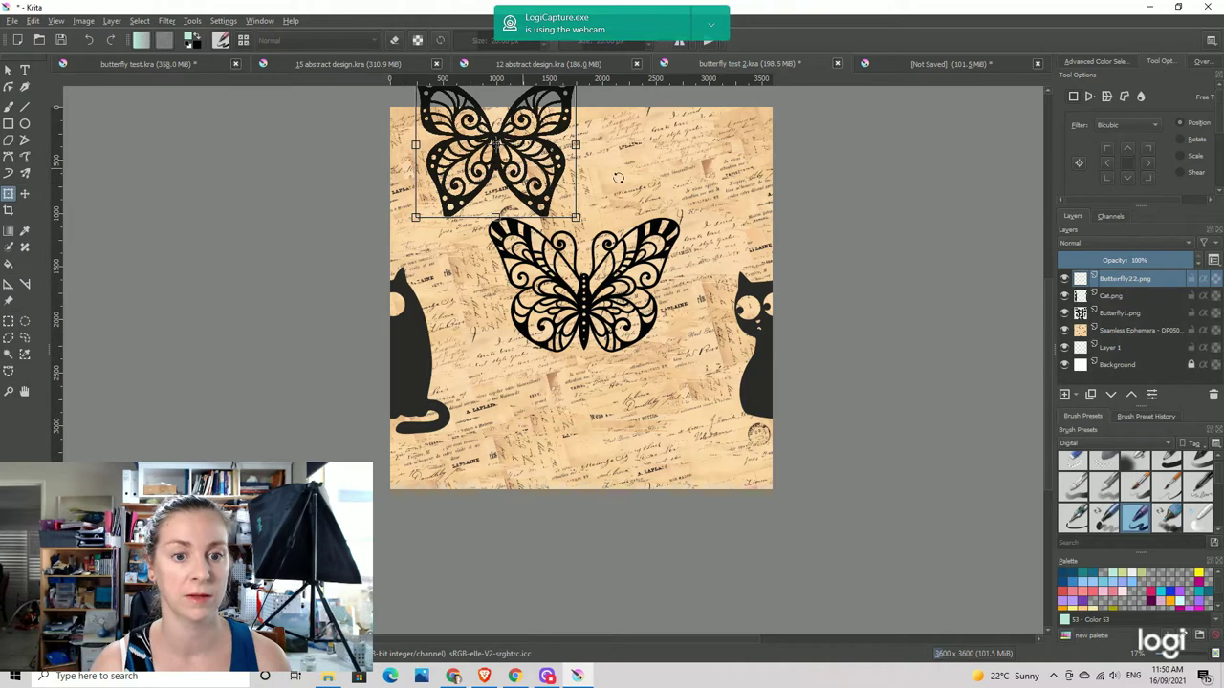
{"action": "left_click_drag", "start_coordinate": [722, 182], "coordinate": [720, 244]}
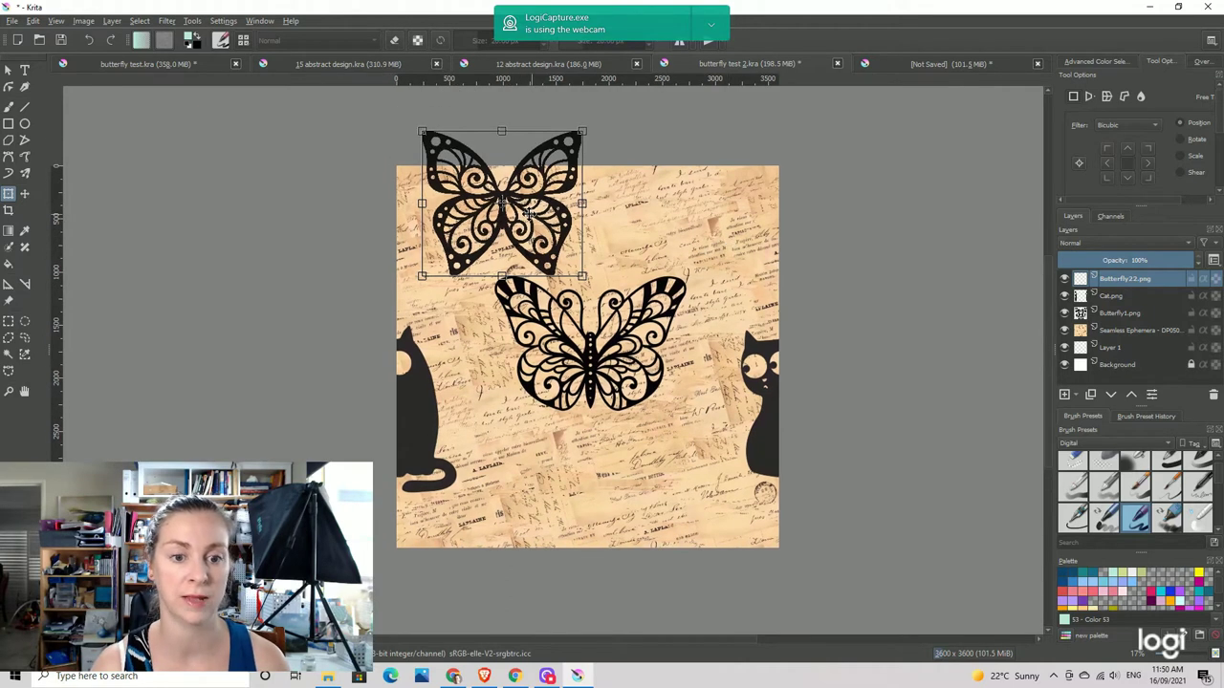
Turn on Wrap Around Mode and wrap Butterfly22's overhang across the canvas's top edge with the Move tool
{"action": "left_click", "coordinate": [56, 20]}
{"action": "mouse_move", "coordinate": [34, 20]}
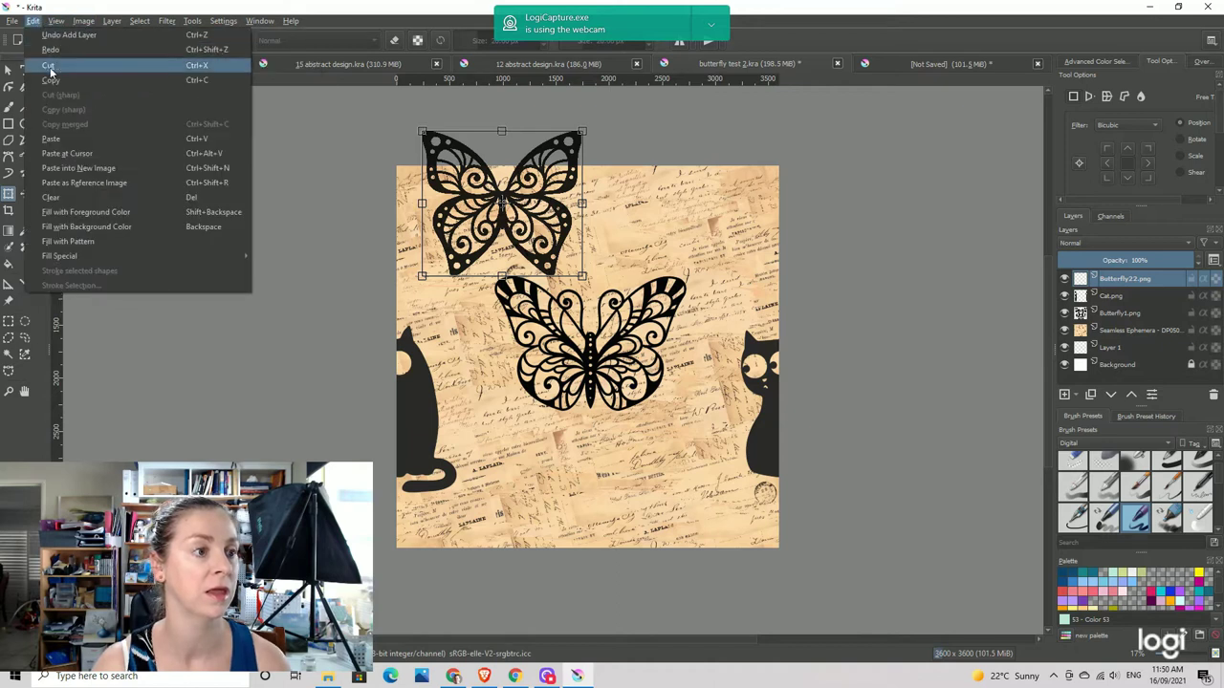
{"action": "left_click", "coordinate": [63, 78]}
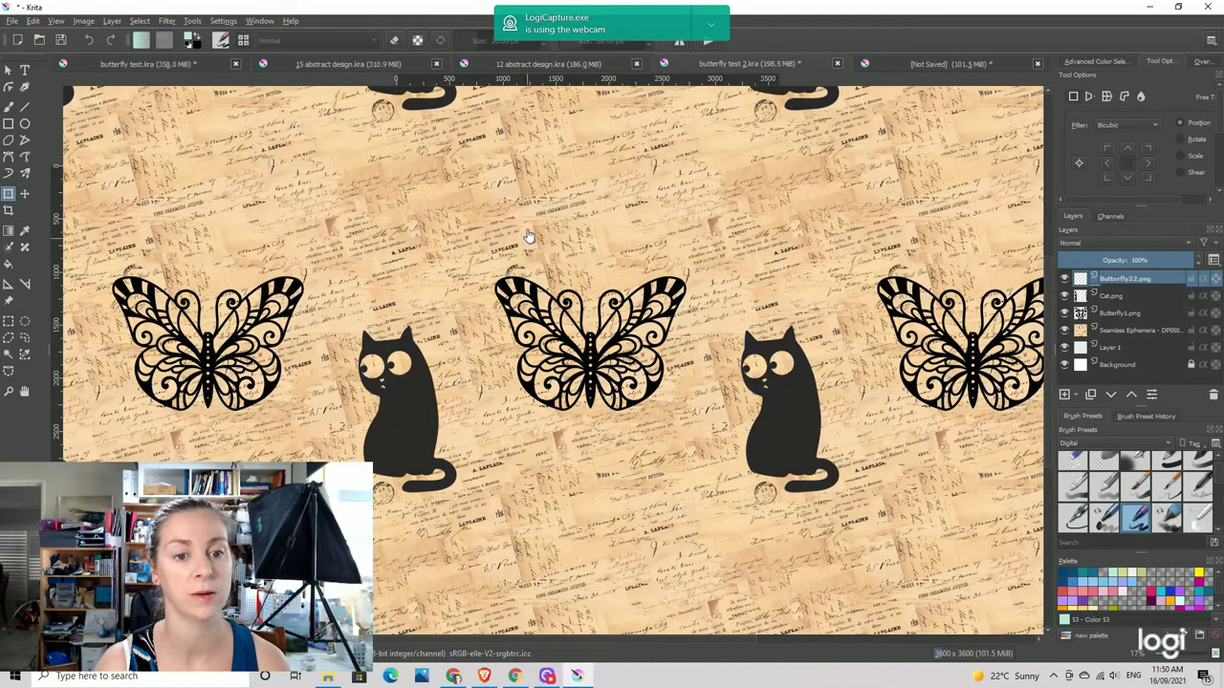
{"action": "key", "text": "t"}
{"action": "left_click_drag", "start_coordinate": [507, 216], "coordinate": [514, 208]}
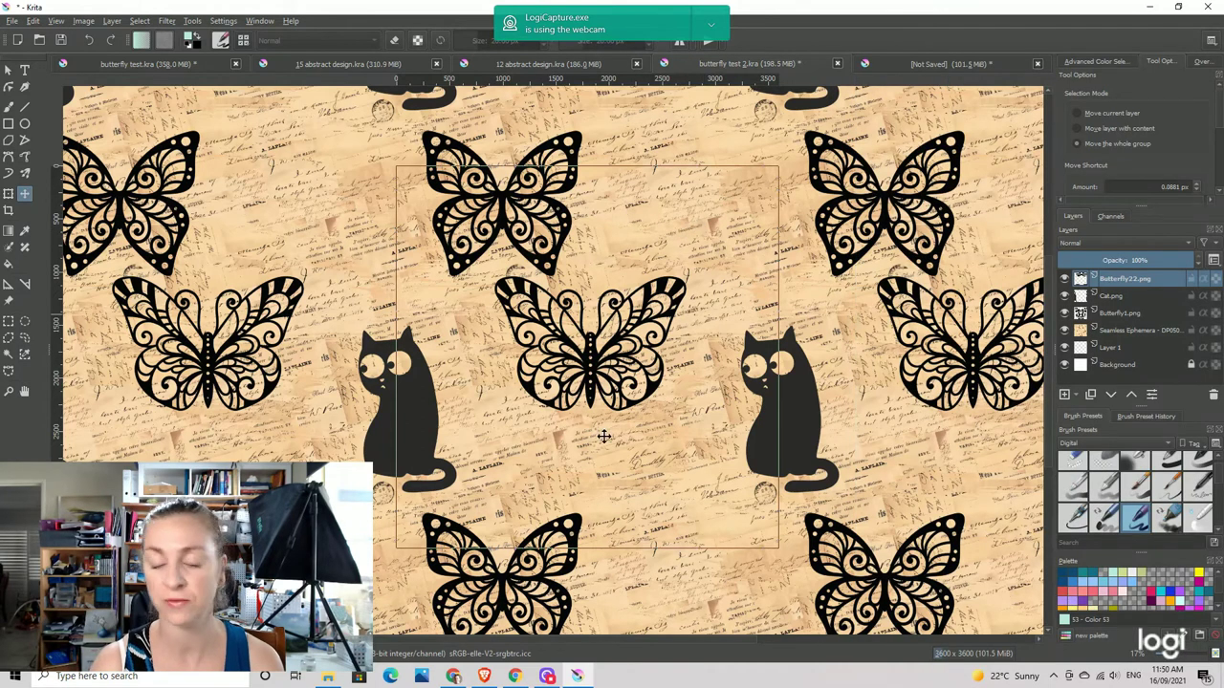
Insert the Butterfly29 PNG from the Animals folder as a new layer
{"action": "left_click", "coordinate": [328, 677]}
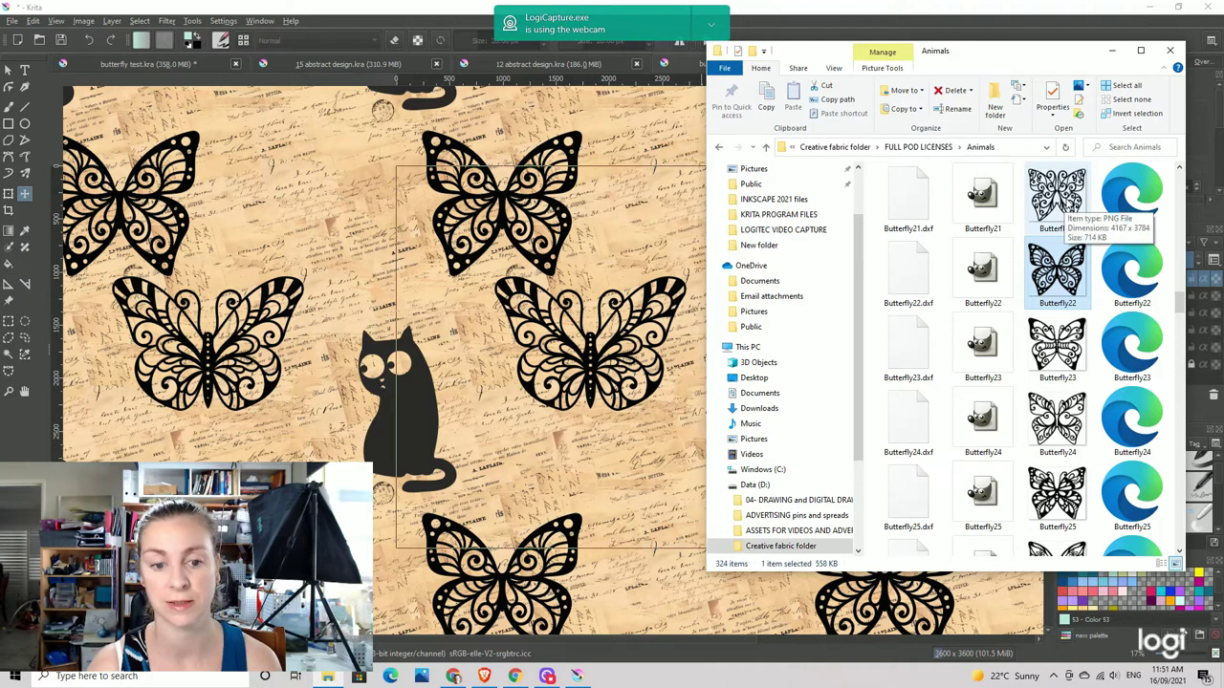
{"action": "scroll", "coordinate": [1057, 215], "scroll_direction": "down", "scroll_amount": 5}
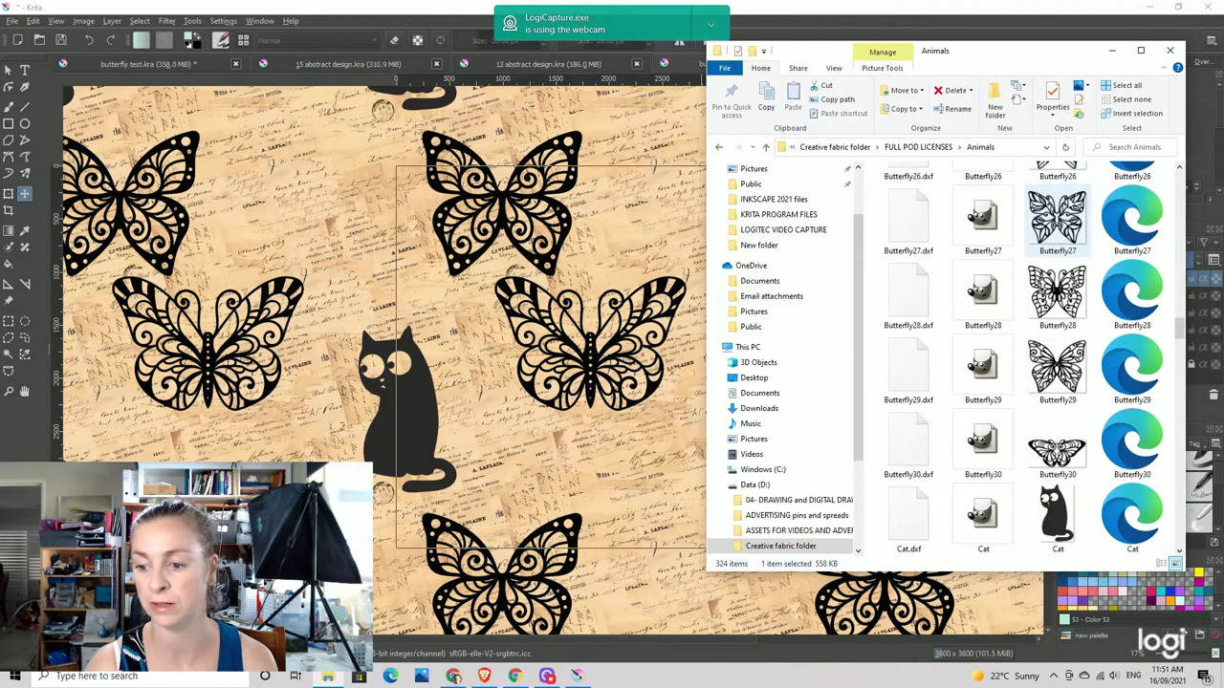
{"action": "left_click", "coordinate": [1054, 351]}
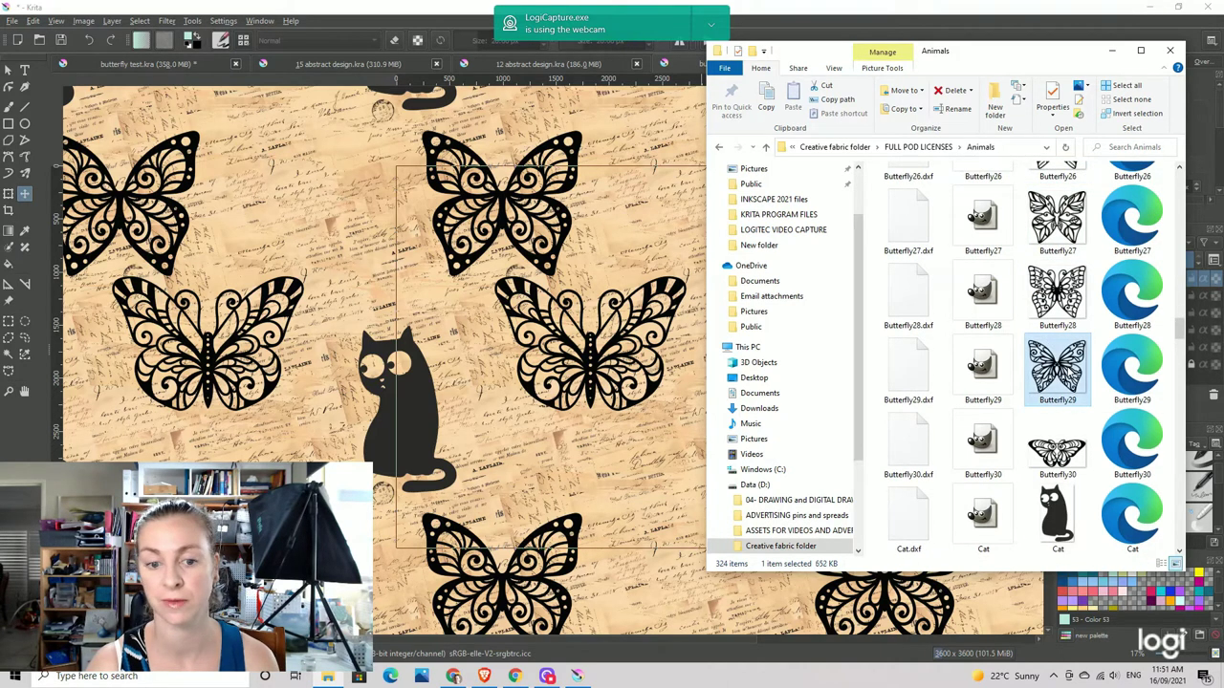
{"action": "left_click_drag", "start_coordinate": [1057, 363], "coordinate": [645, 241]}
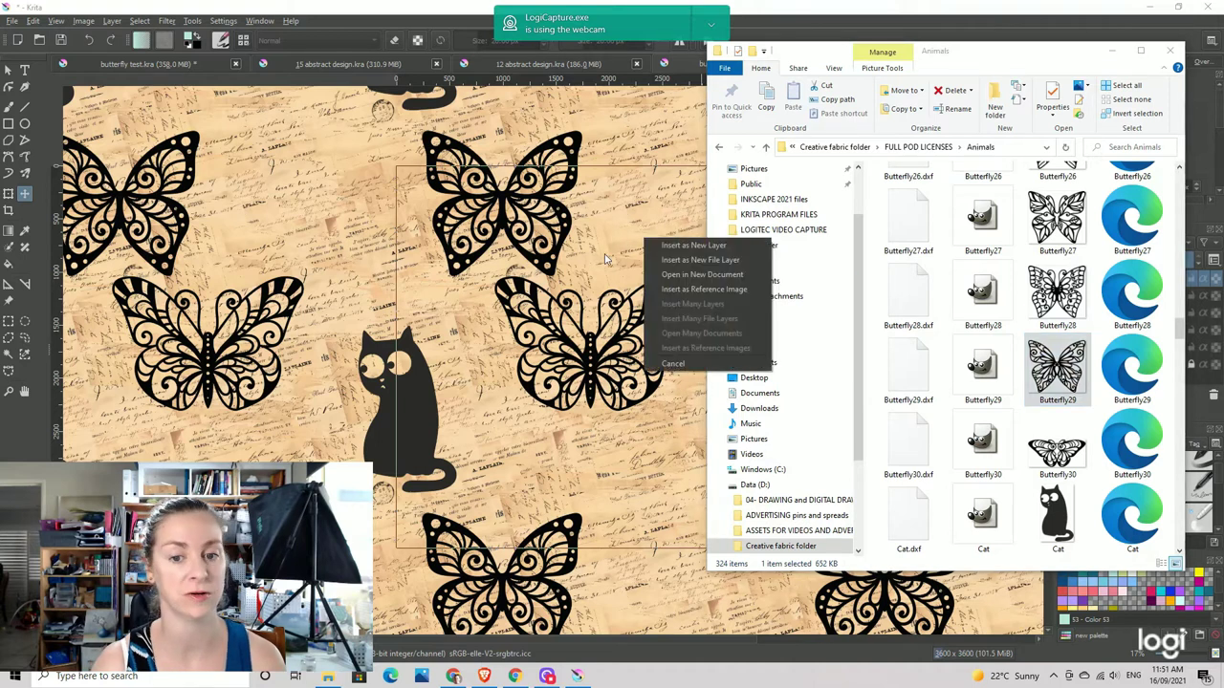
{"action": "left_click", "coordinate": [707, 247]}
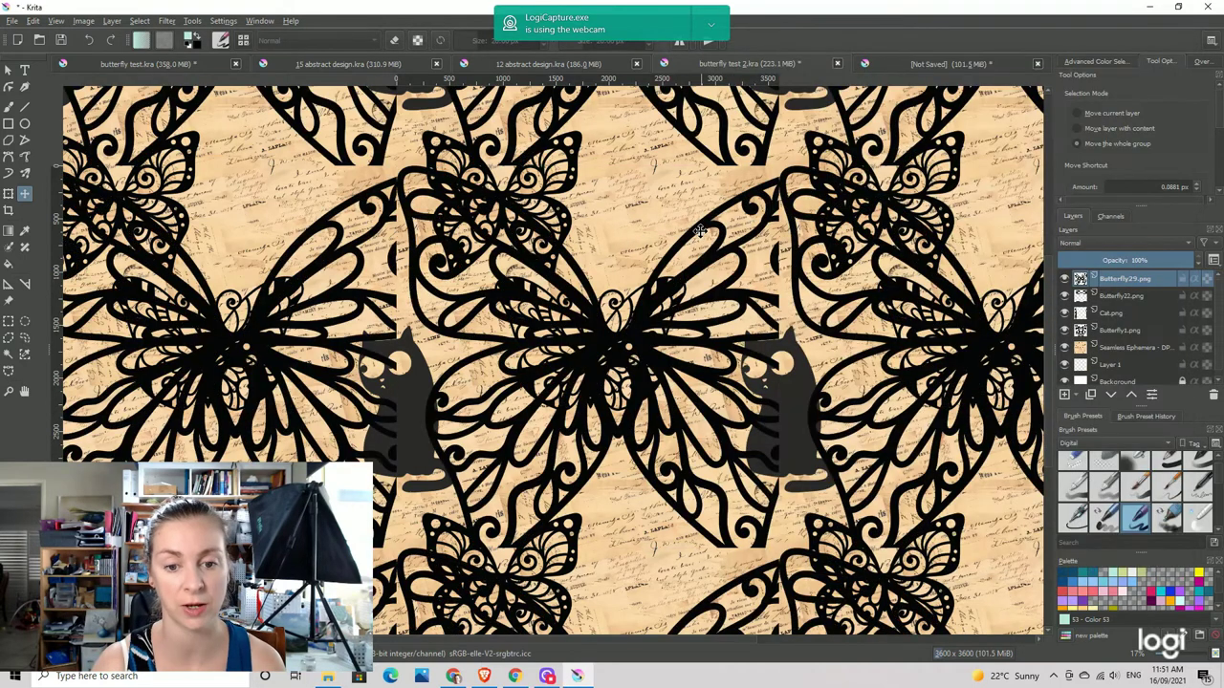
Scale Butterfly29 proportionally to just under a third of the canvas width and place it across the top edge, to the right of Butterfly22
{"action": "left_click", "coordinate": [7, 194]}
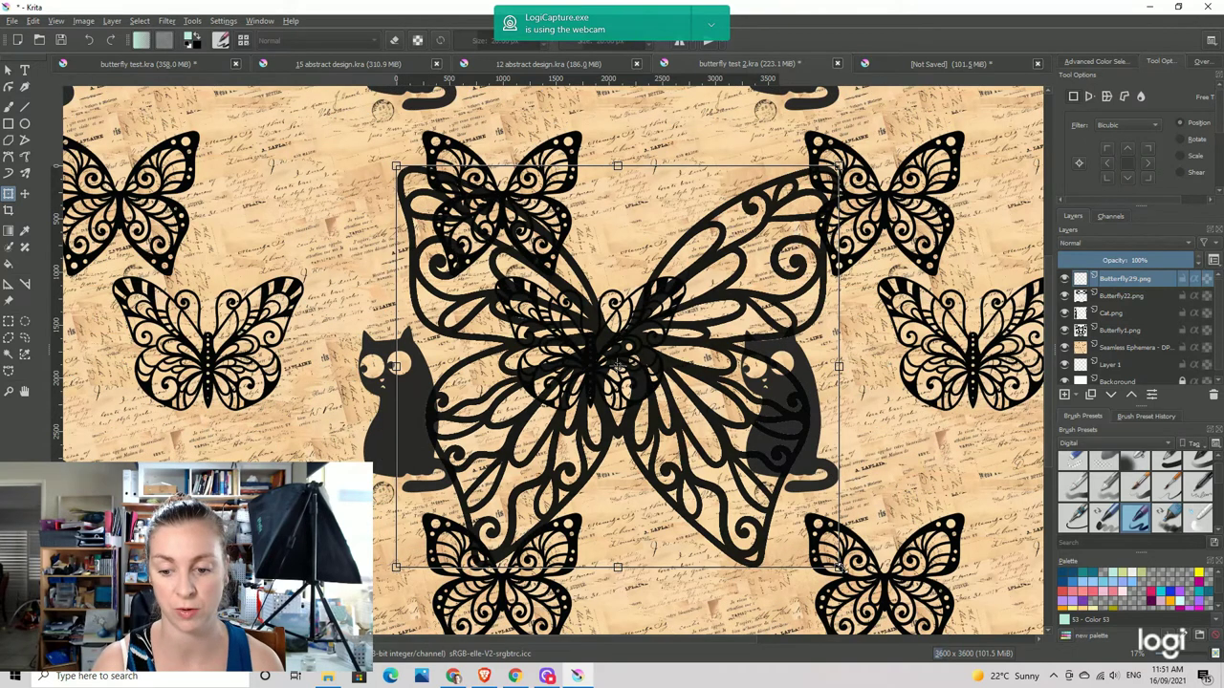
{"action": "left_click_drag", "start_coordinate": [838, 567], "coordinate": [561, 316]}
{"action": "left_click_drag", "start_coordinate": [488, 237], "coordinate": [703, 186]}
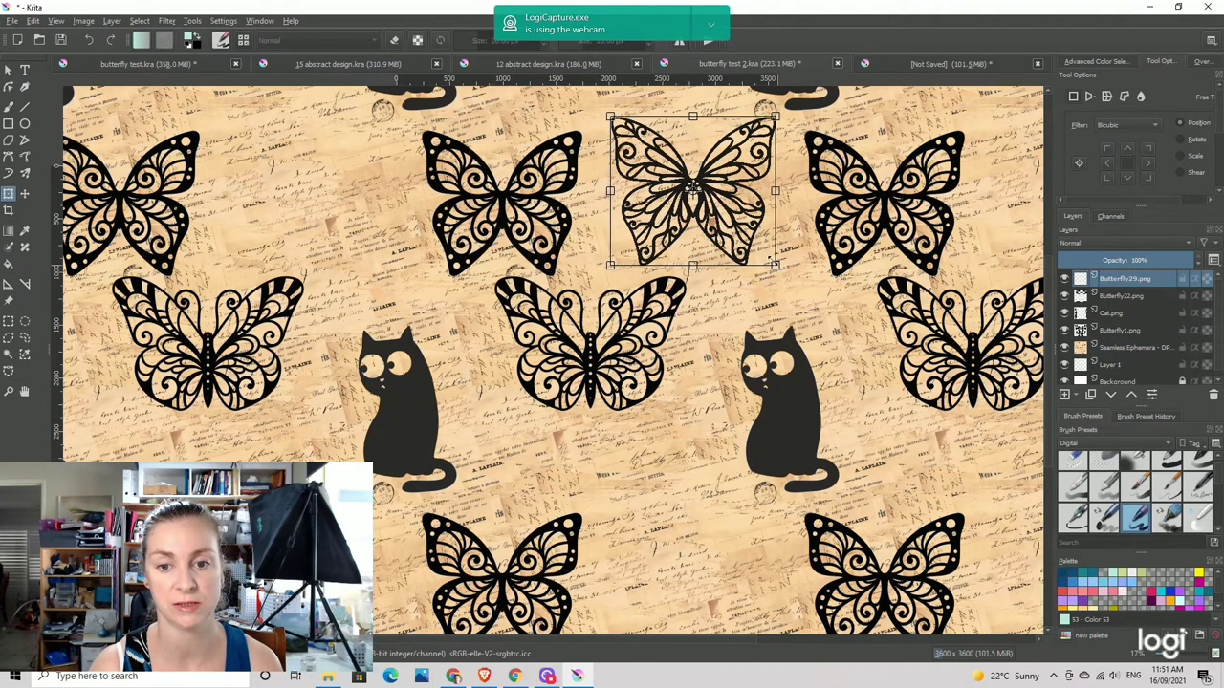
{"action": "left_click_drag", "start_coordinate": [775, 265], "coordinate": [729, 224]}
{"action": "left_click_drag", "start_coordinate": [679, 175], "coordinate": [703, 206]}
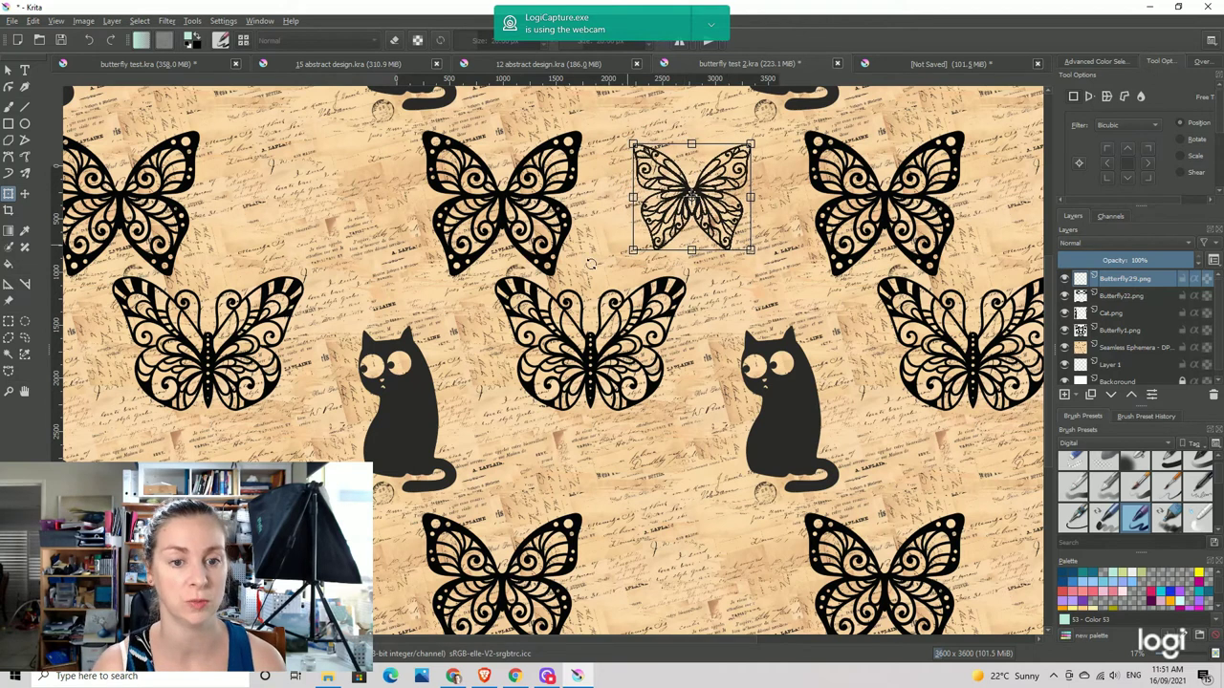
Wrap Butterfly29's overhang across the canvas's top edge with the Move tool and check the repeating pattern
{"action": "left_click", "coordinate": [25, 193]}
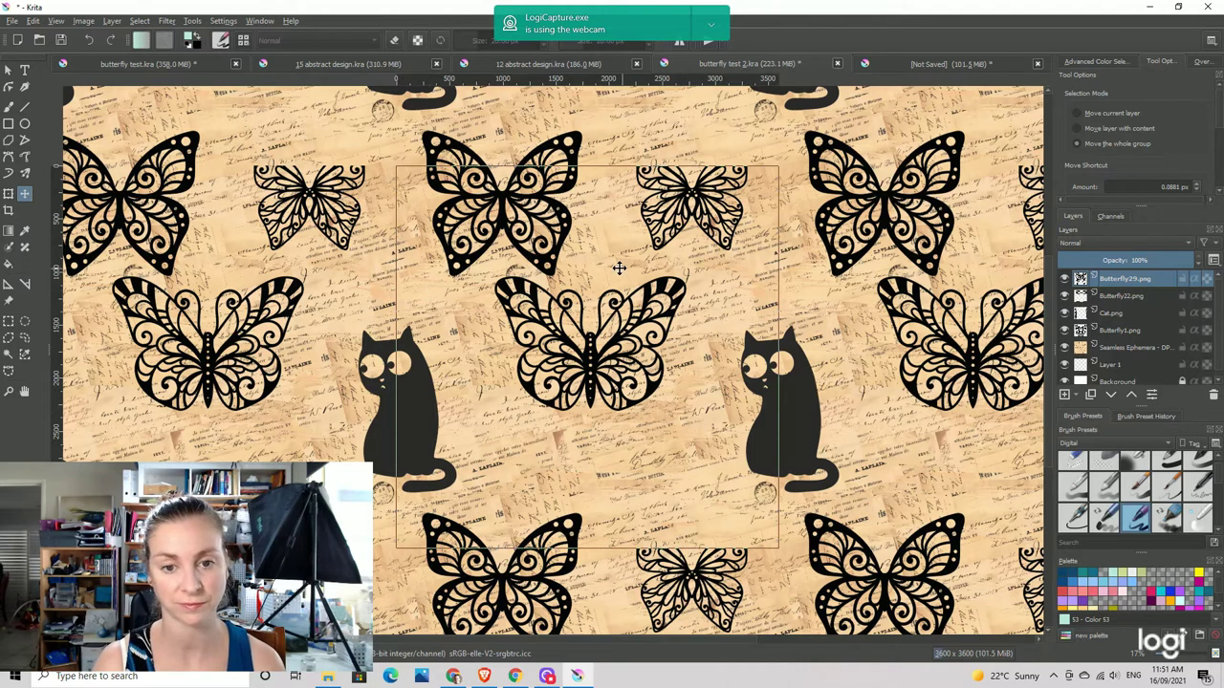
{"action": "left_click", "coordinate": [8, 194]}
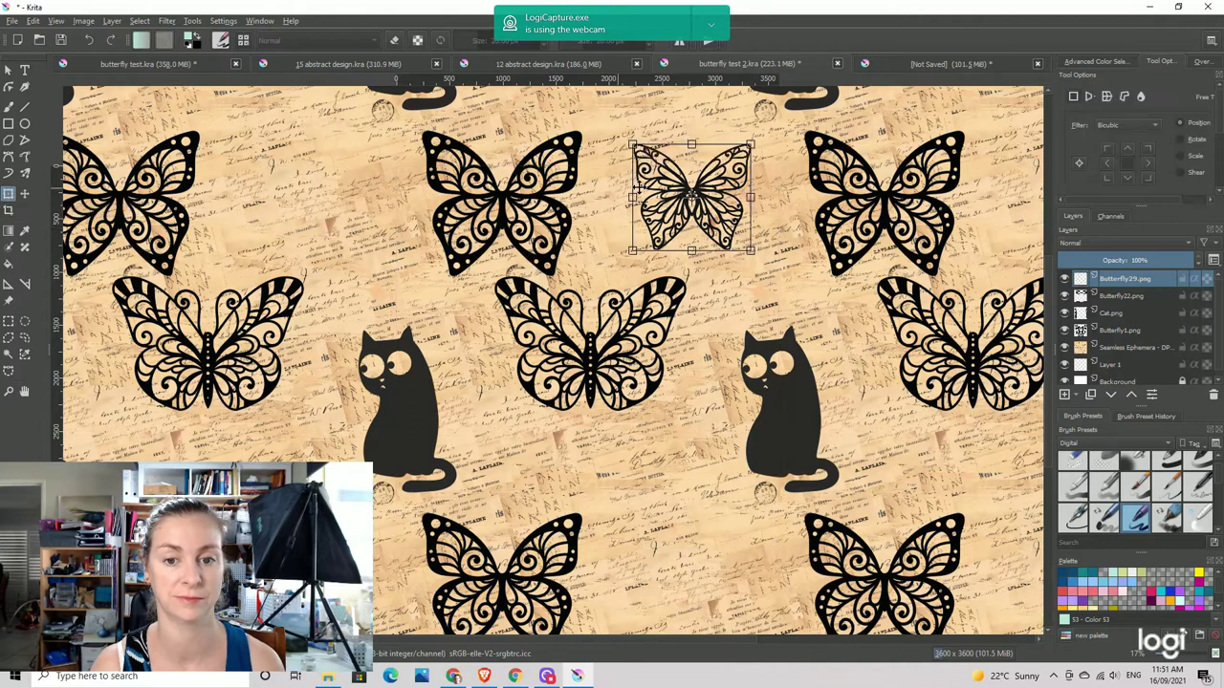
{"action": "left_click", "coordinate": [26, 195]}
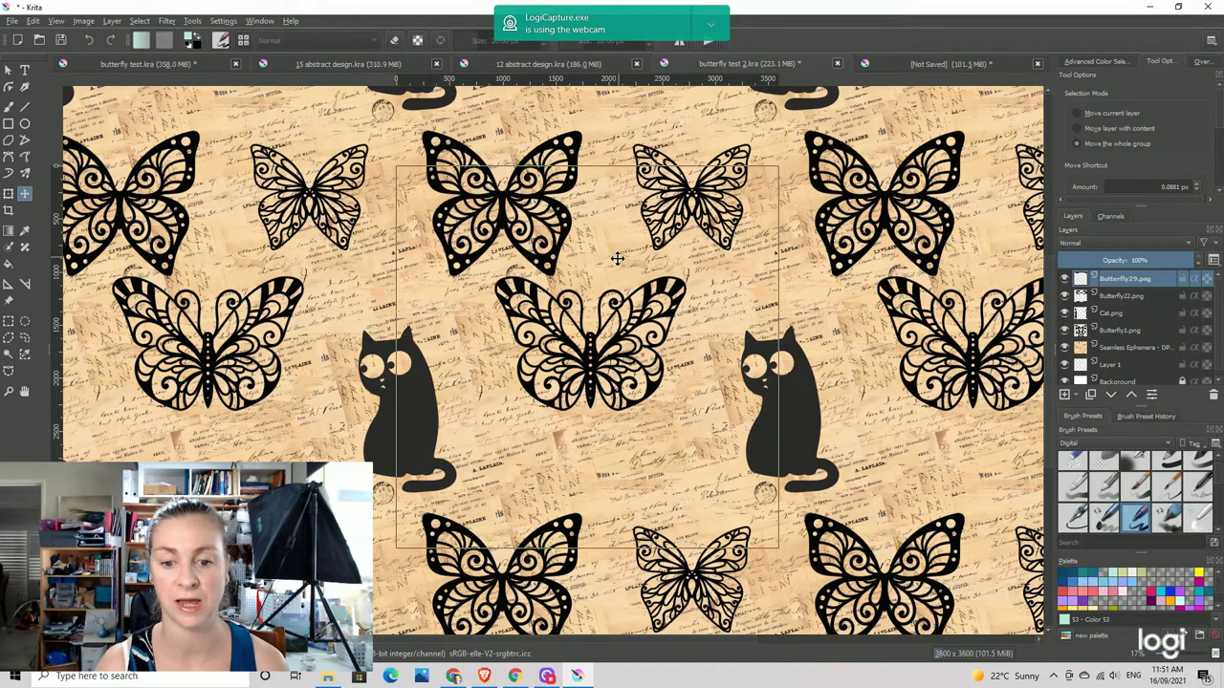
{"action": "scroll", "coordinate": [595, 235], "scroll_direction": "down", "scroll_amount": 2}
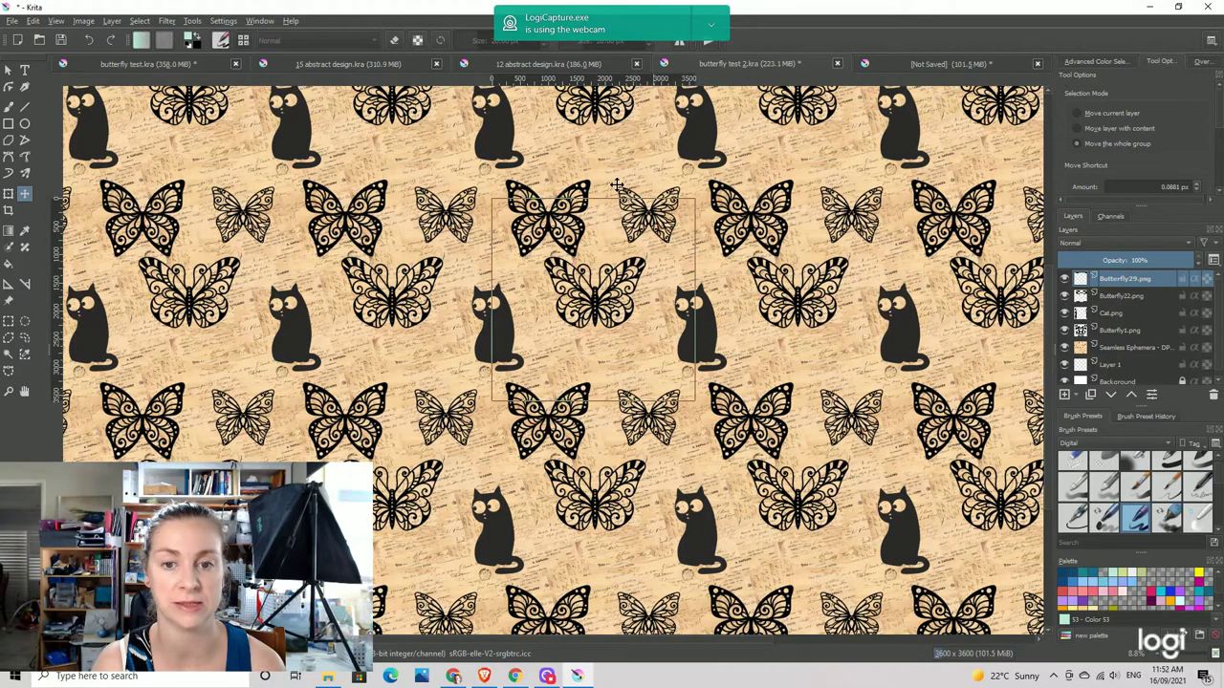
Insert the Butterfly19 PNG from the Animals folder as a new layer
{"action": "left_click", "coordinate": [327, 679]}
{"action": "scroll", "coordinate": [1061, 243], "scroll_direction": "down", "scroll_amount": 1}
{"action": "left_click_drag", "start_coordinate": [1058, 279], "coordinate": [616, 178]}
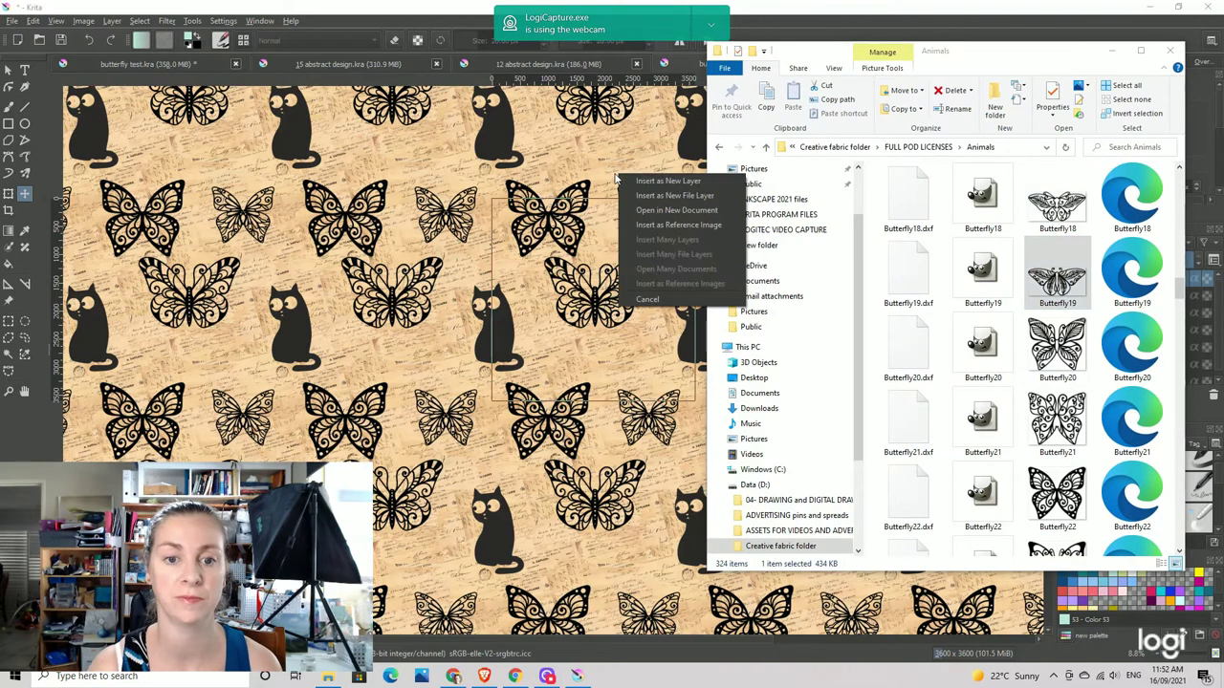
{"action": "left_click", "coordinate": [633, 181]}
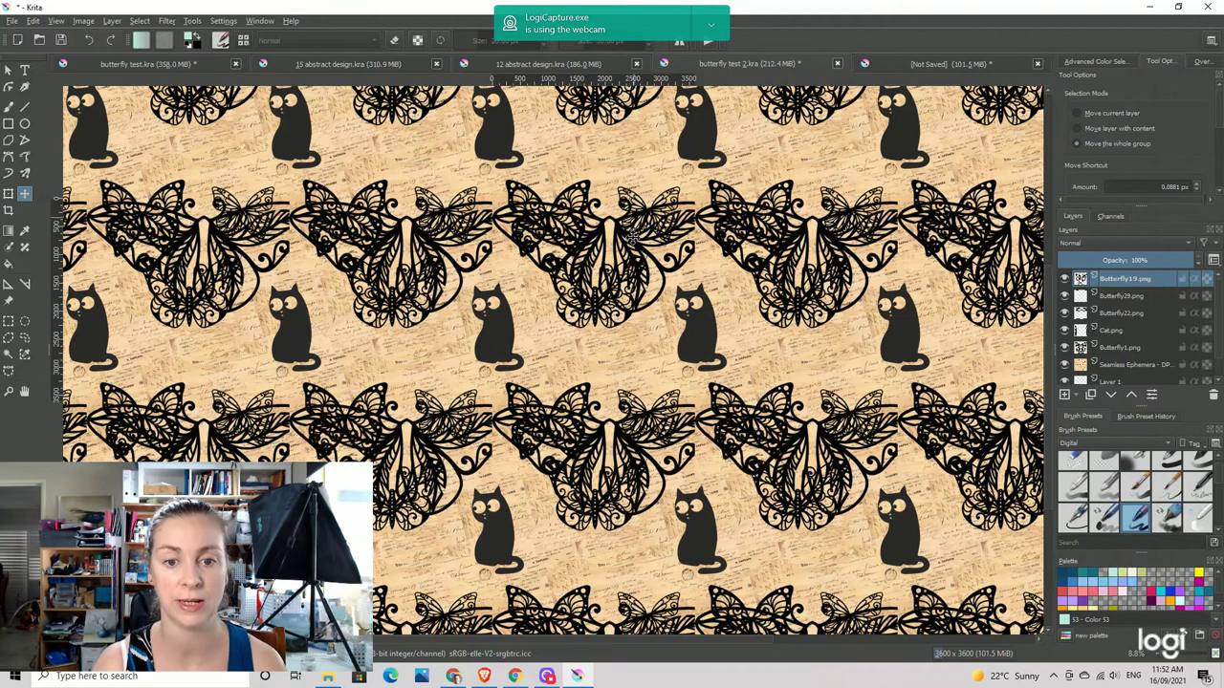
Scale the Butterfly19 layer proportionally to about two thirds of the canvas width and save the document
{"action": "left_click", "coordinate": [9, 193]}
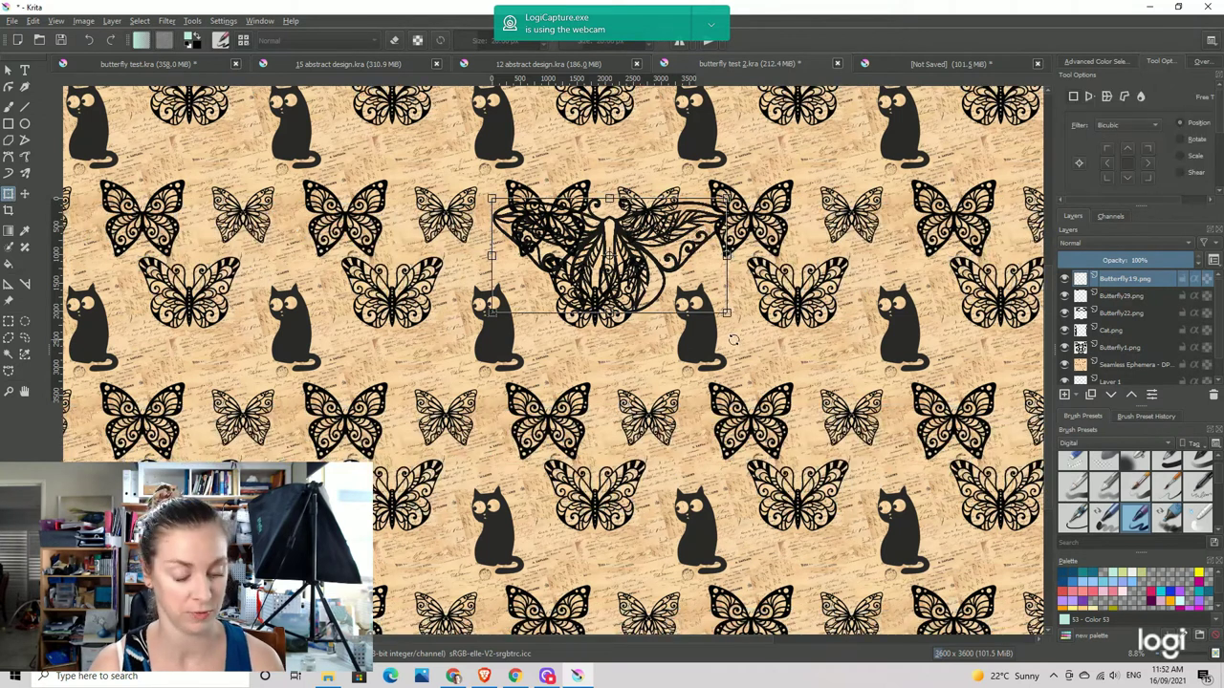
{"action": "left_click_drag", "start_coordinate": [726, 313], "coordinate": [623, 260]}
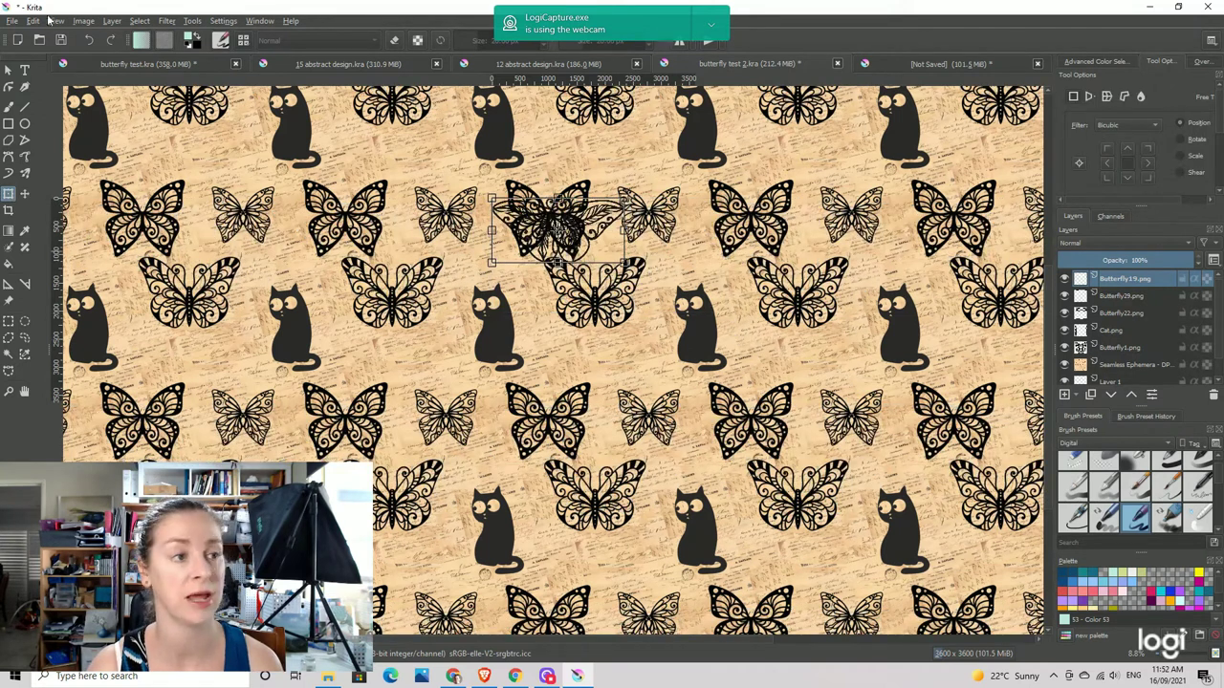
{"action": "left_click", "coordinate": [15, 25]}
{"action": "left_click", "coordinate": [33, 88]}
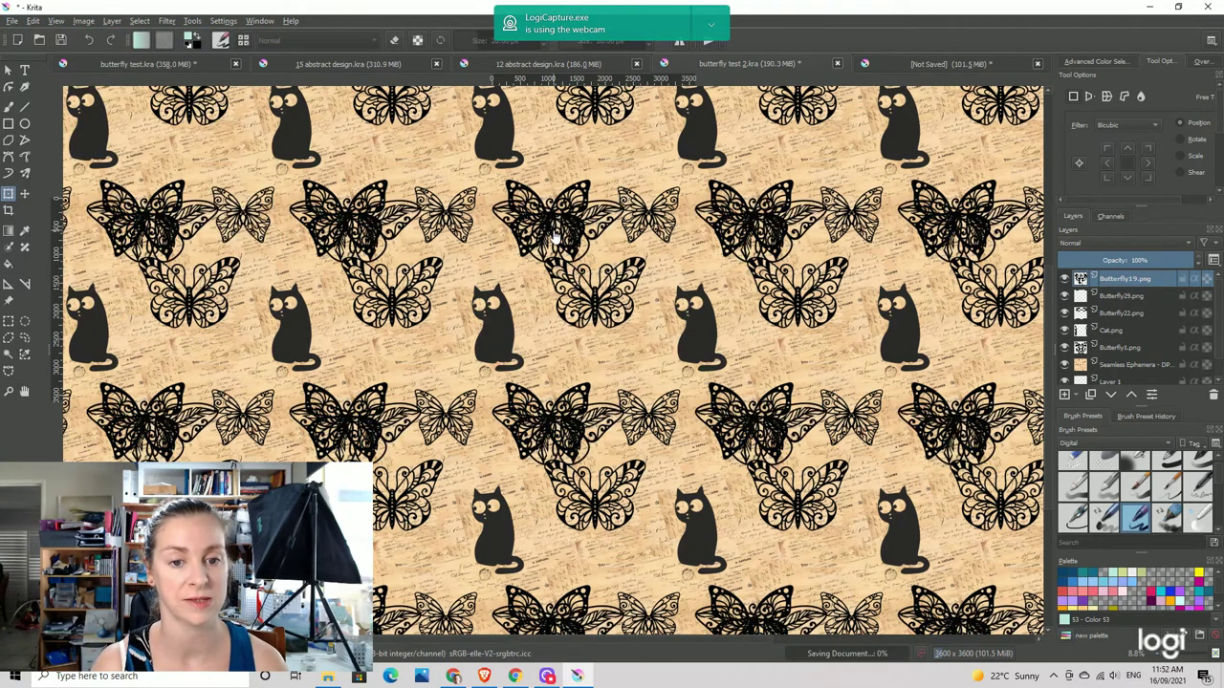
Scale Butterfly19 further to just under half the canvas width and place it just above the canvas's top edge, between the repeated cats
{"action": "left_click", "coordinate": [589, 169]}
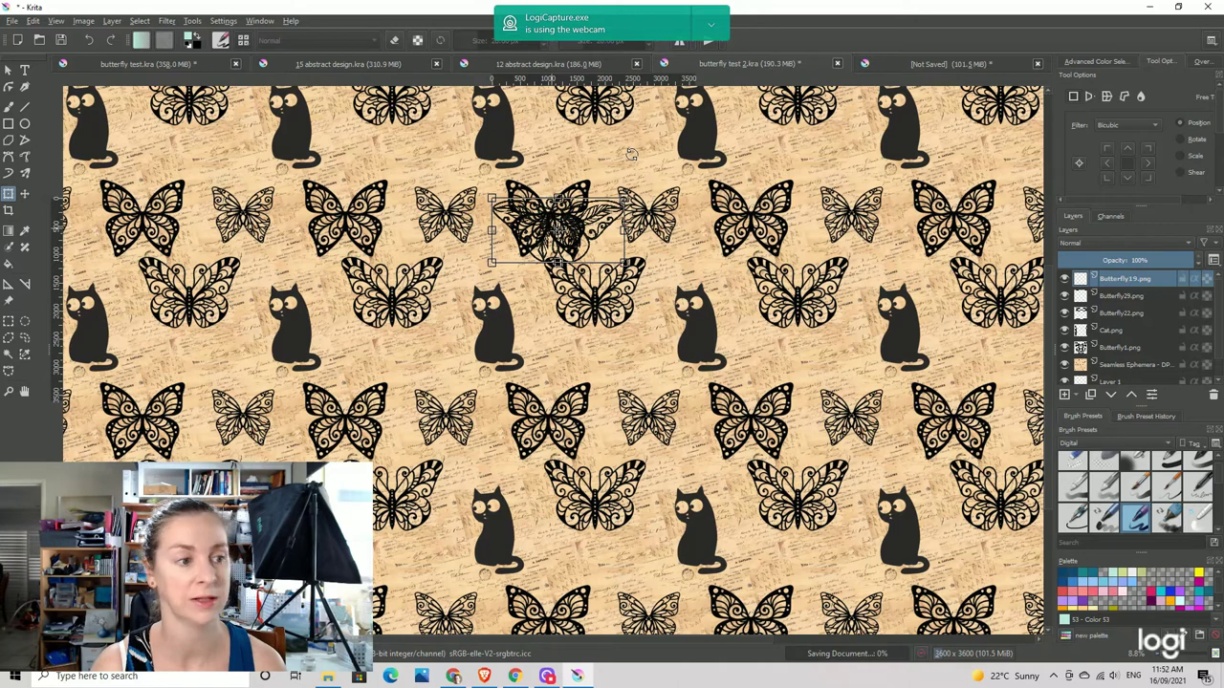
{"action": "left_click_drag", "start_coordinate": [571, 227], "coordinate": [617, 151]}
{"action": "left_click_drag", "start_coordinate": [669, 188], "coordinate": [614, 145]}
{"action": "left_click_drag", "start_coordinate": [668, 180], "coordinate": [630, 156]}
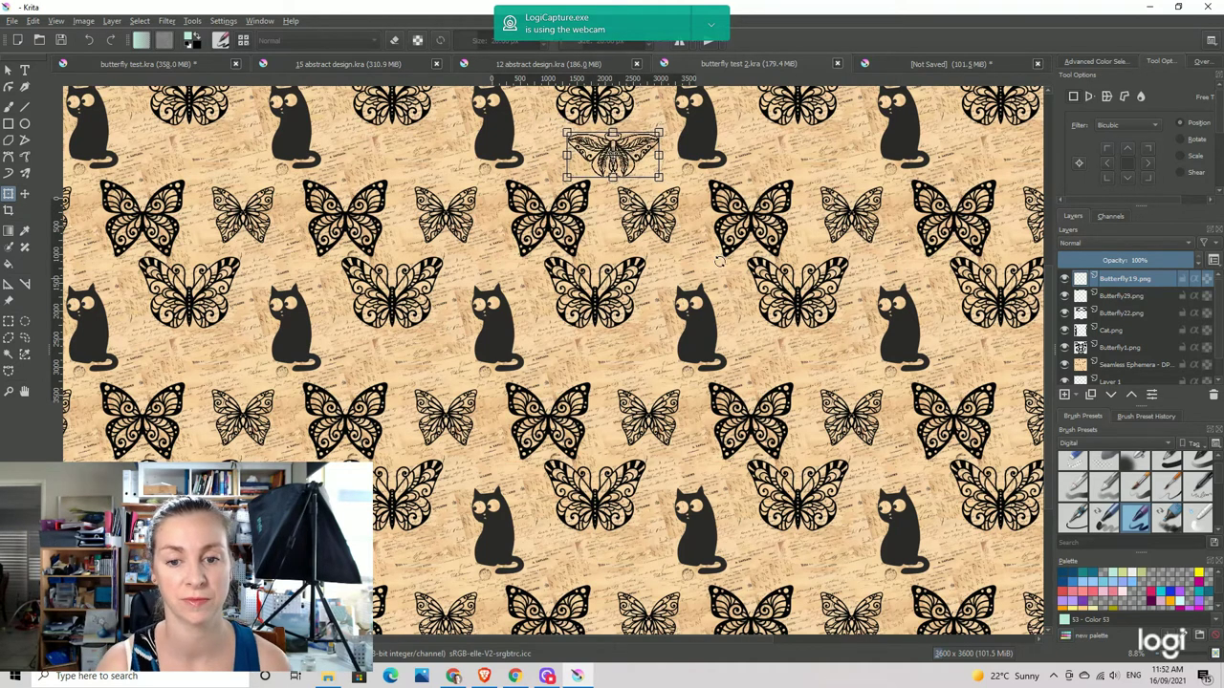
Wrap the off-canvas Butterfly19 back into the canvas below the central butterfly with the Move tool
{"action": "left_click", "coordinate": [25, 193]}
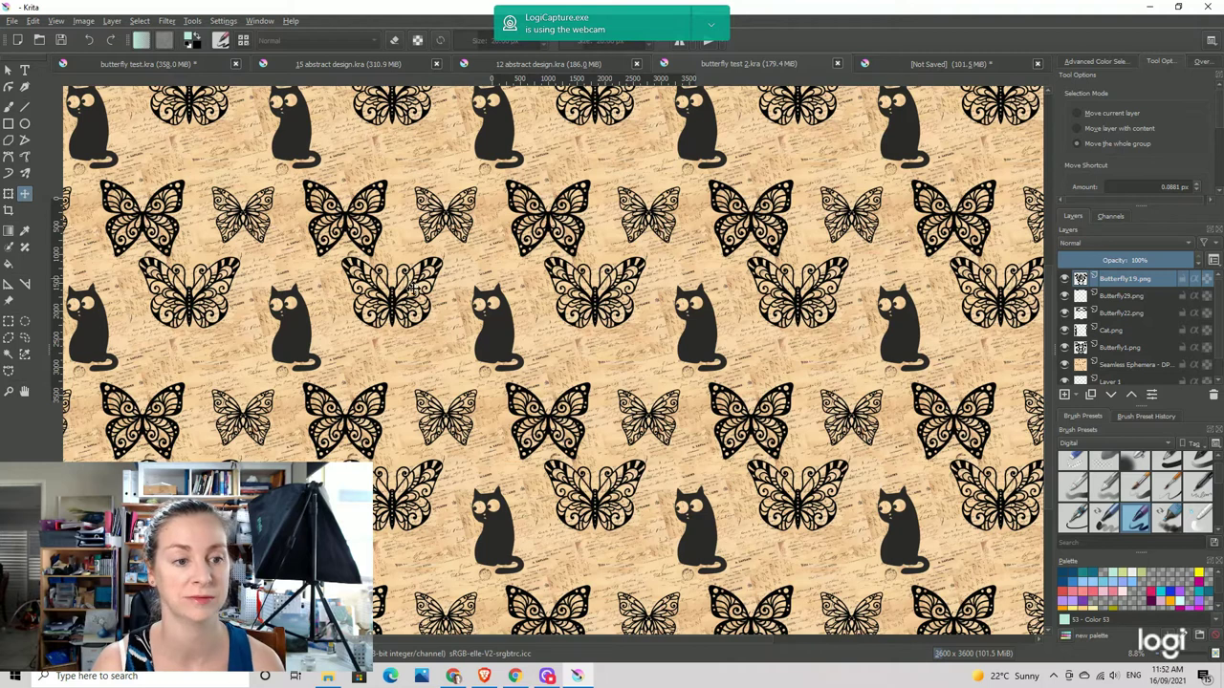
{"action": "left_click", "coordinate": [626, 153]}
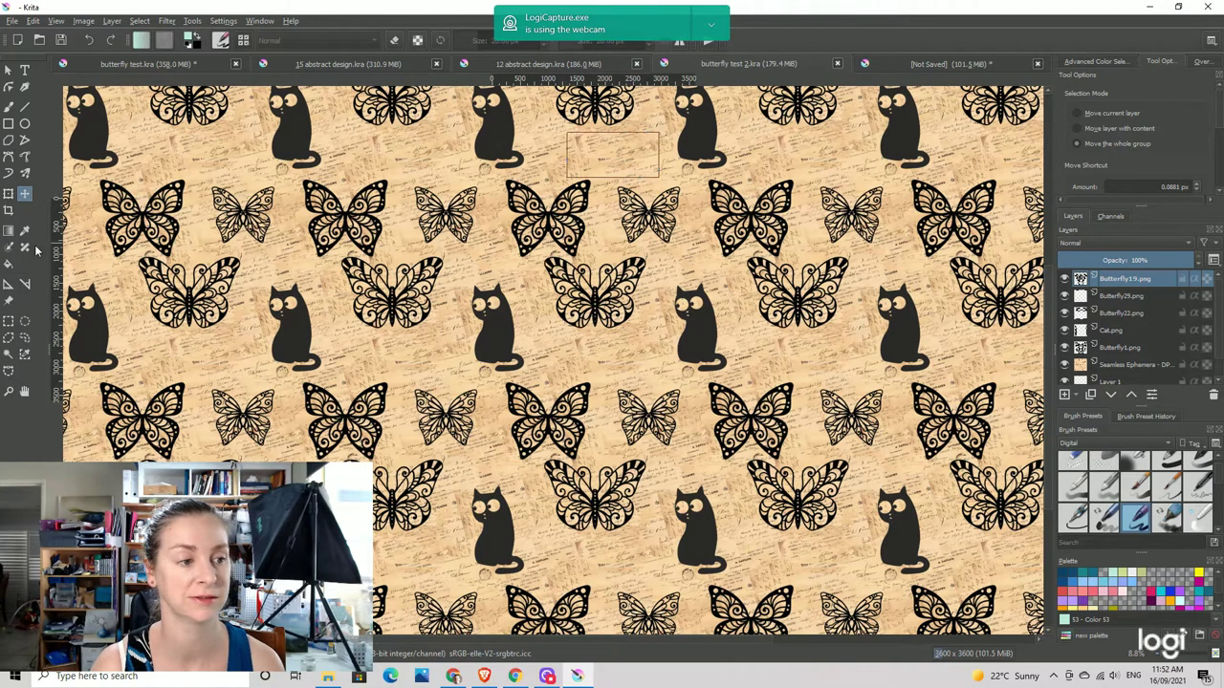
{"action": "left_click_drag", "start_coordinate": [614, 151], "coordinate": [632, 195]}
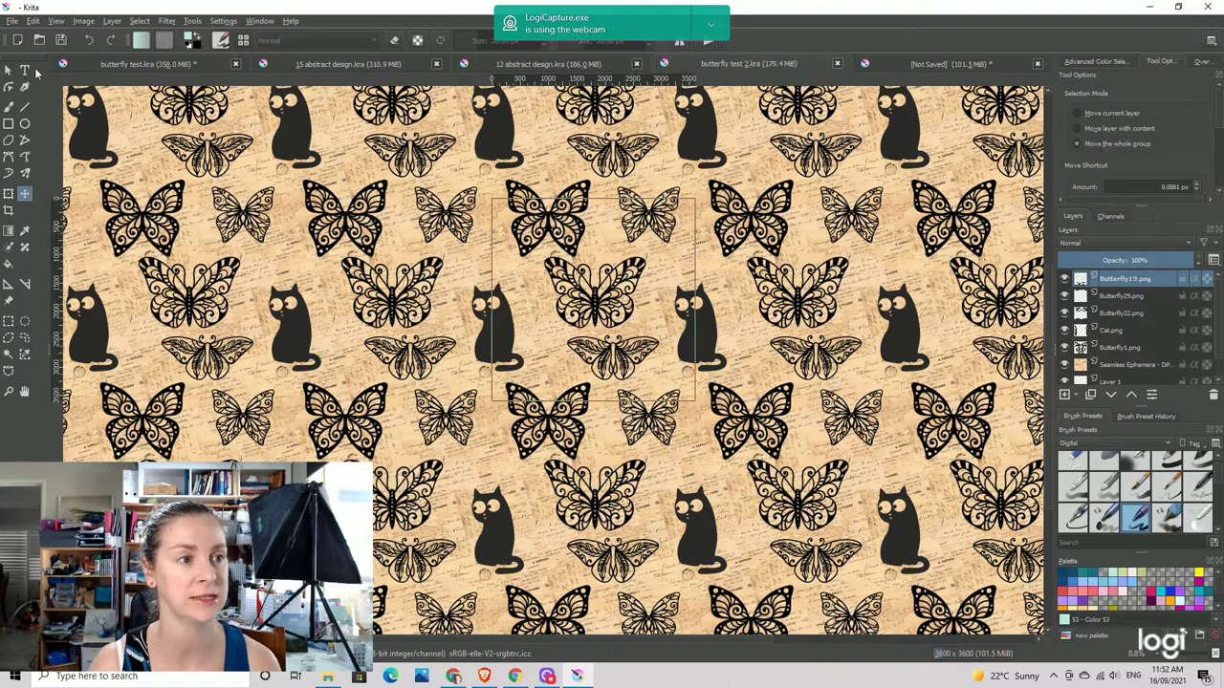
Switch Wrap Around Mode off and on twice to compare the single tile with the repeating pattern
{"action": "left_click", "coordinate": [83, 21]}
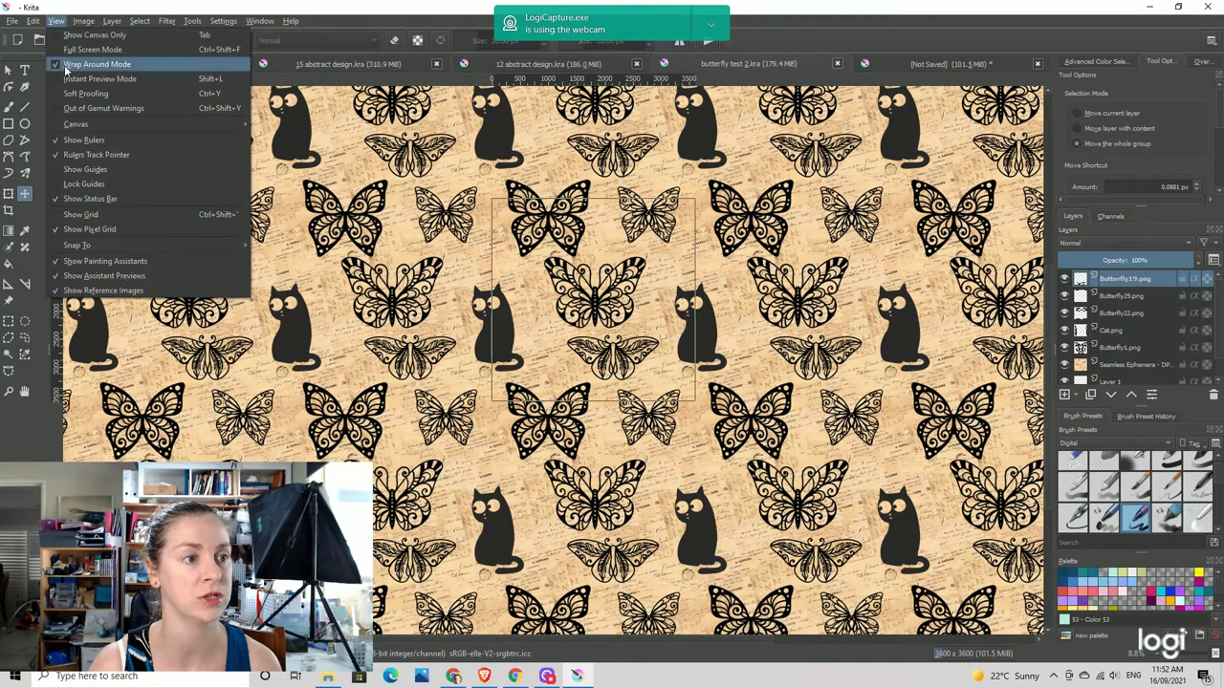
{"action": "left_click", "coordinate": [65, 69]}
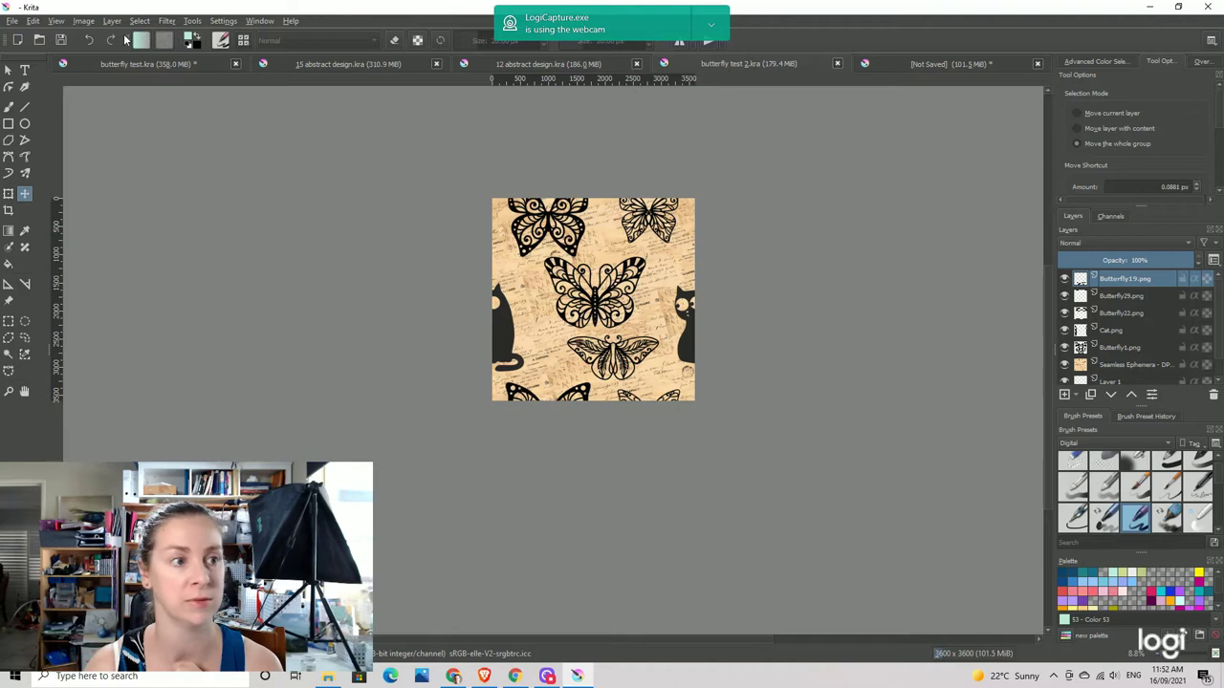
{"action": "left_click", "coordinate": [56, 22]}
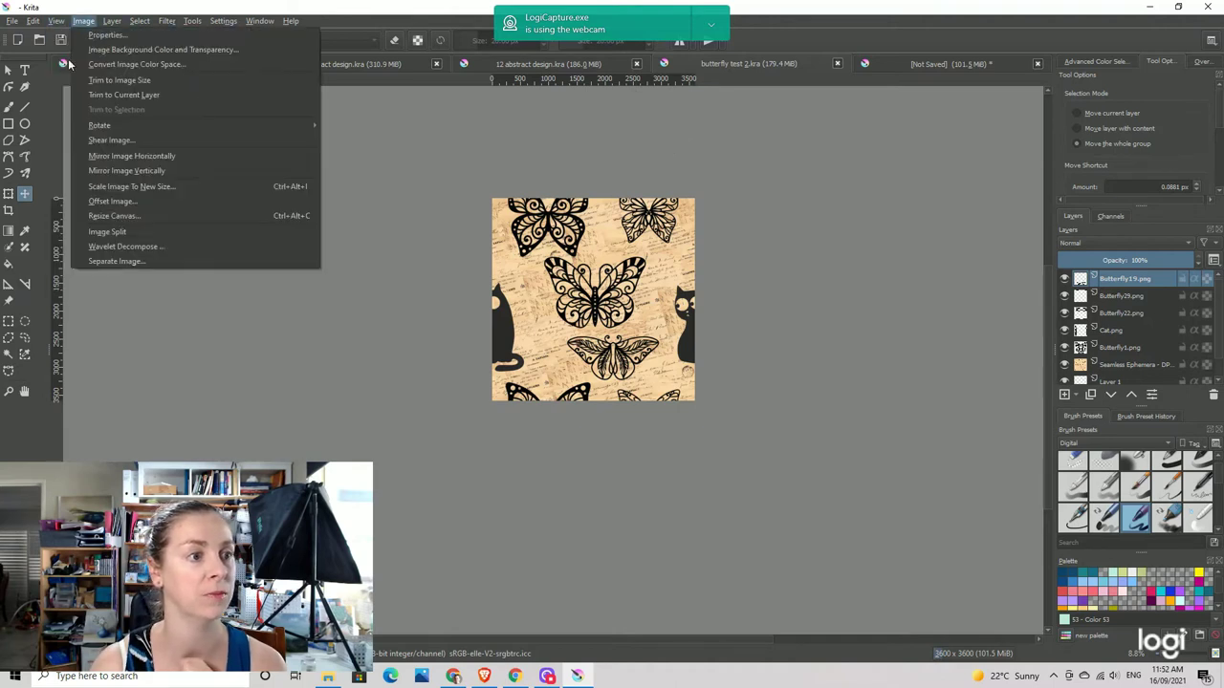
{"action": "left_click", "coordinate": [95, 64]}
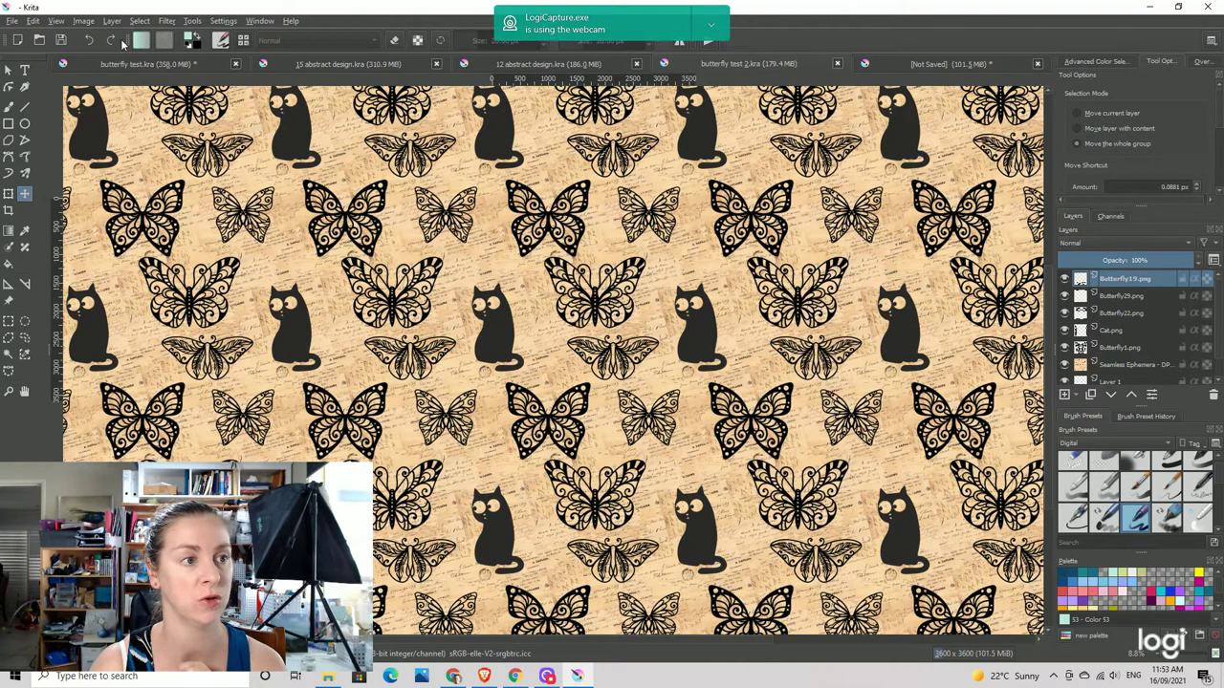
{"action": "left_click", "coordinate": [84, 21]}
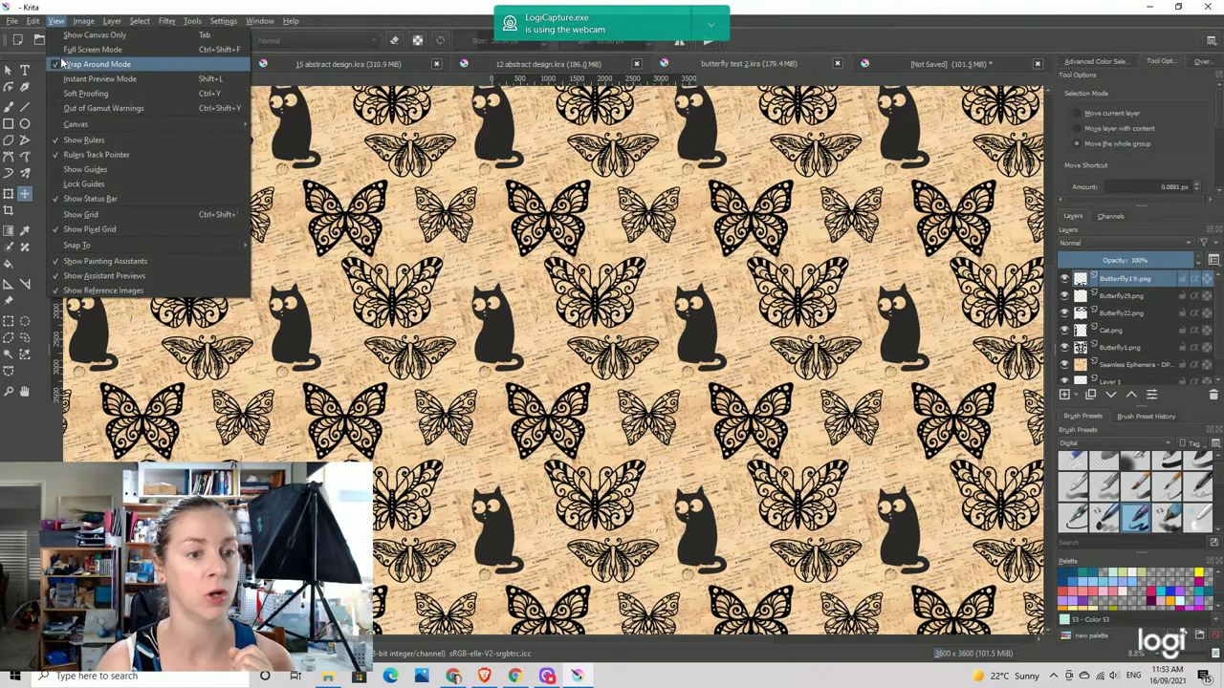
{"action": "left_click", "coordinate": [91, 65]}
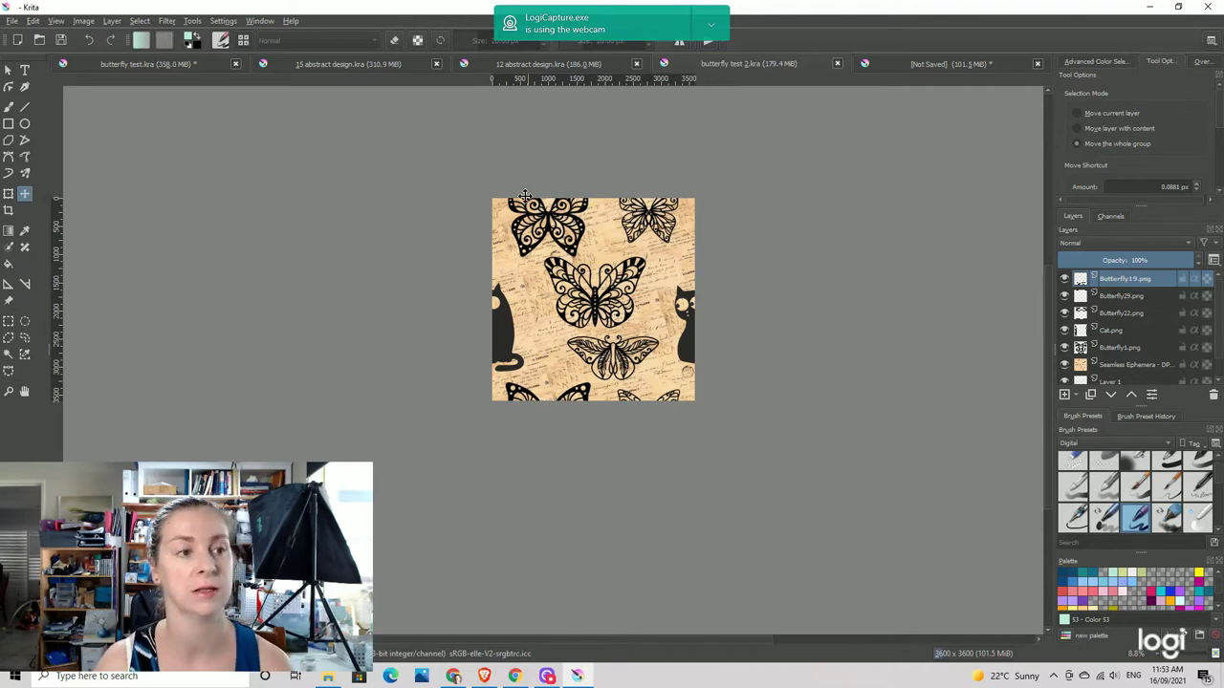
{"action": "left_click", "coordinate": [83, 20]}
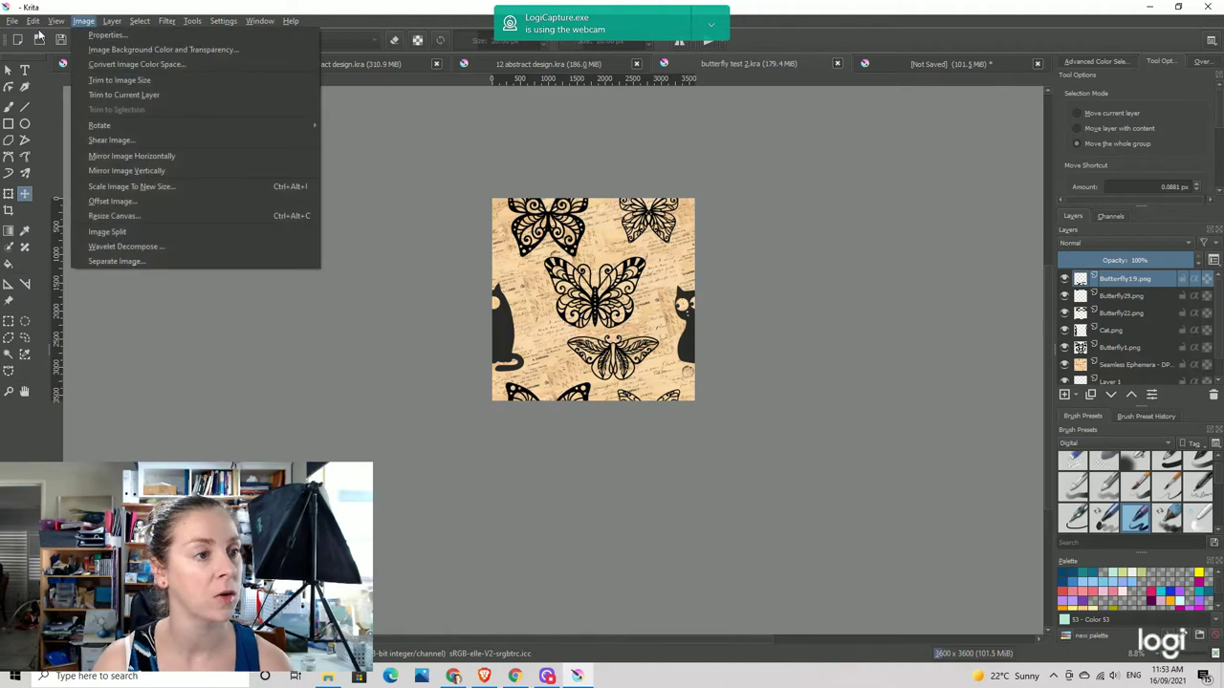
{"action": "left_click", "coordinate": [100, 69]}
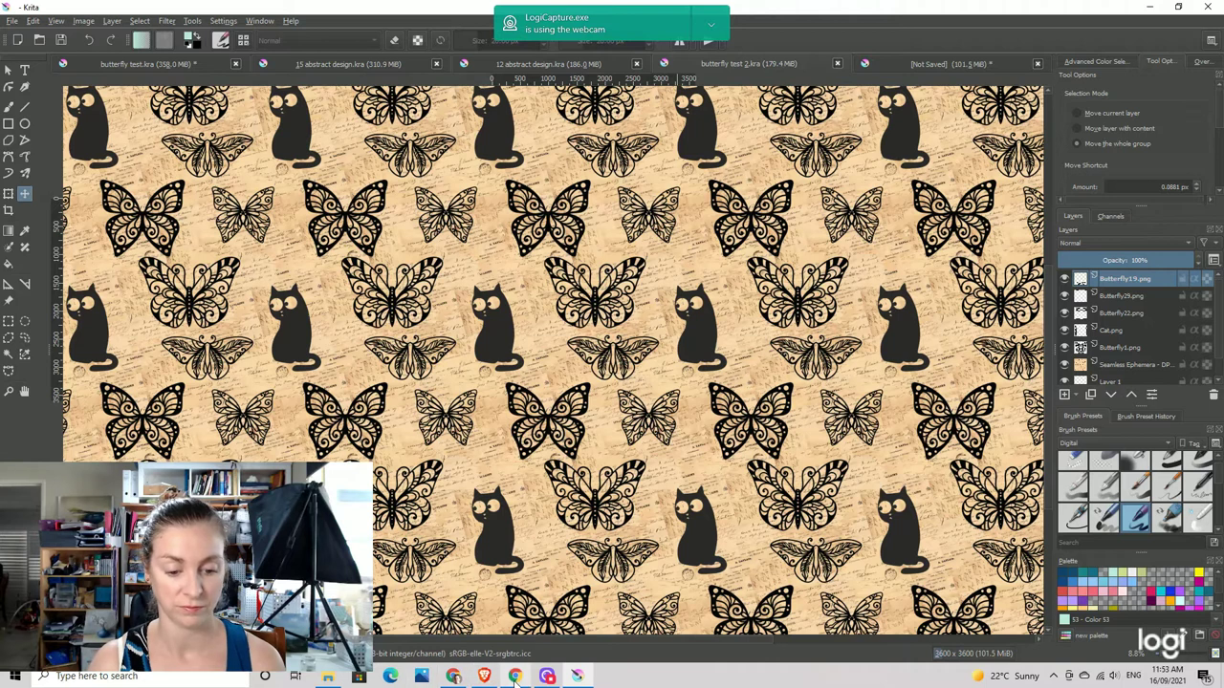
Insert the Butterfly25 PNG from the Animals folder as a new layer
{"action": "left_click", "coordinate": [330, 676]}
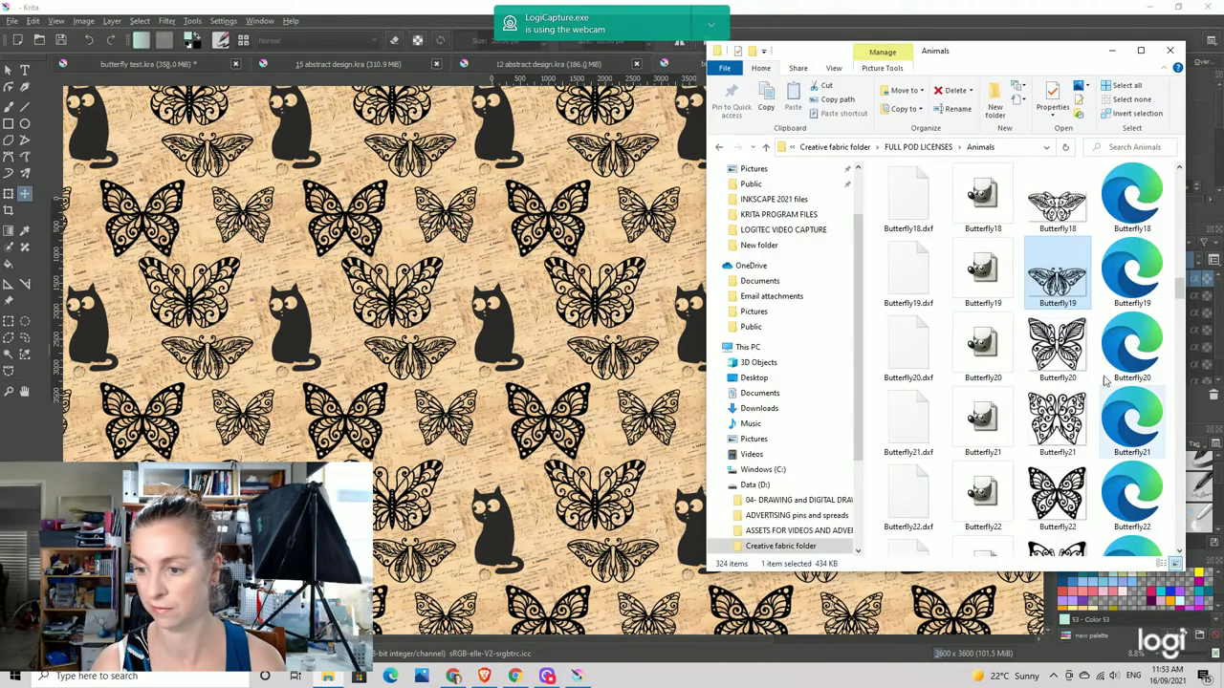
{"action": "scroll", "coordinate": [1061, 373], "scroll_direction": "up", "scroll_amount": 1}
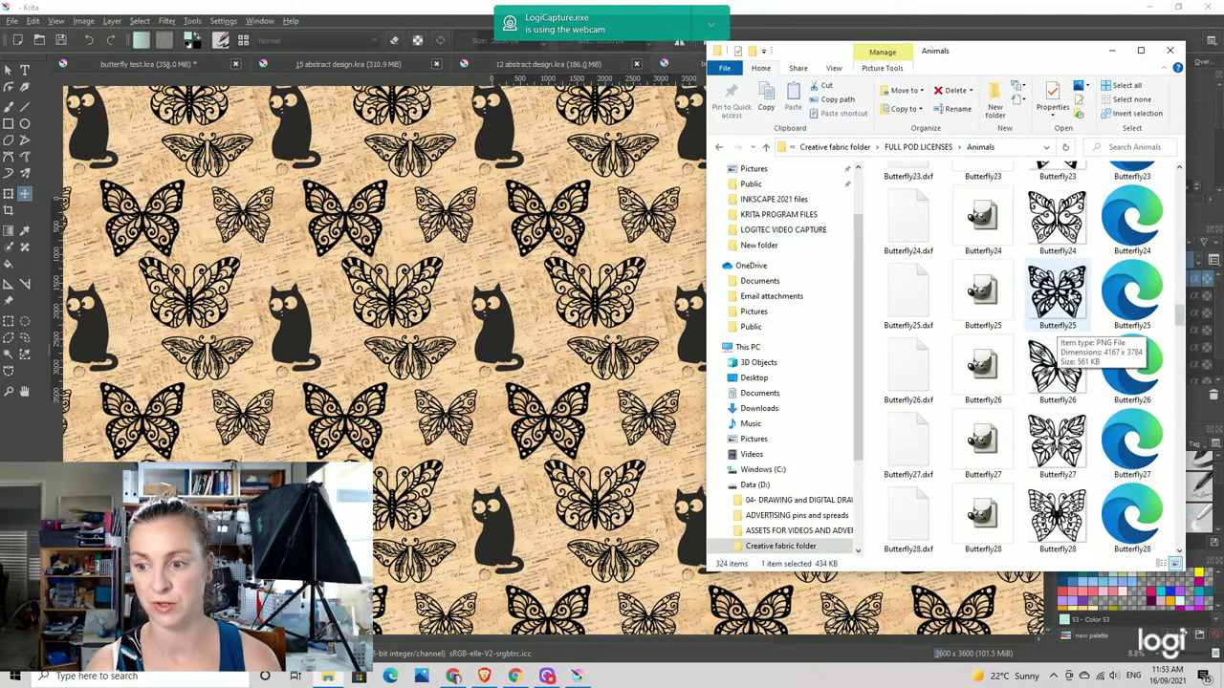
{"action": "left_click", "coordinate": [1068, 296]}
{"action": "left_click_drag", "start_coordinate": [1068, 295], "coordinate": [675, 247]}
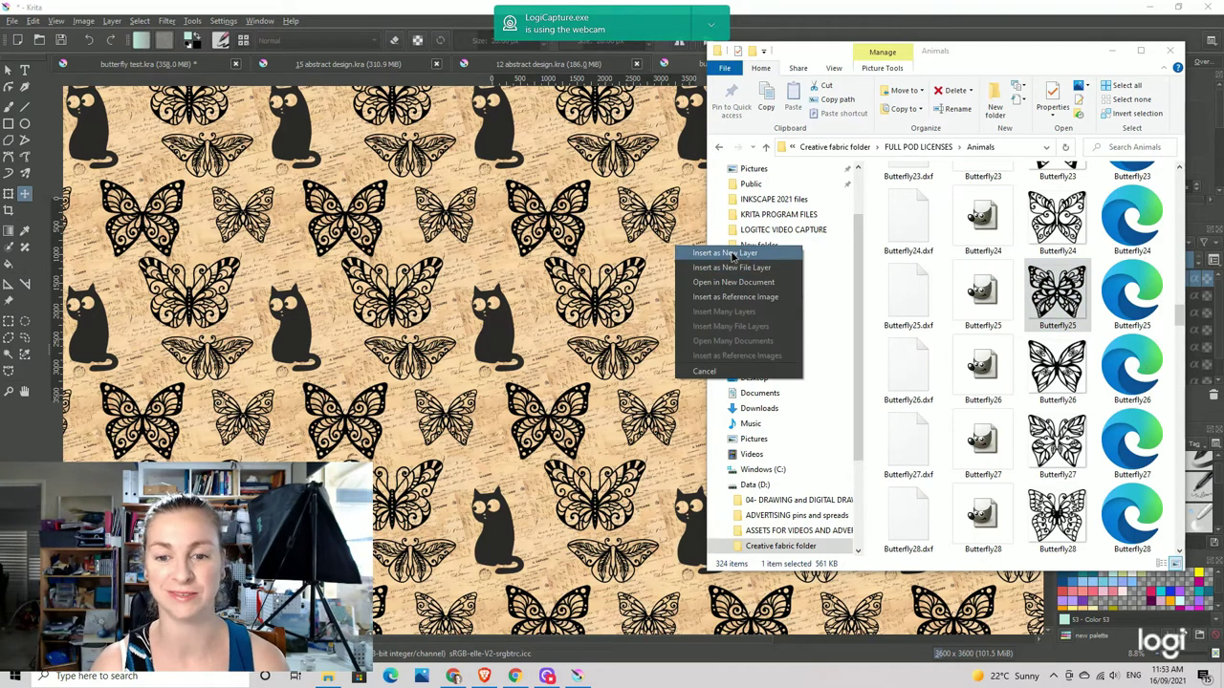
{"action": "left_click", "coordinate": [730, 252]}
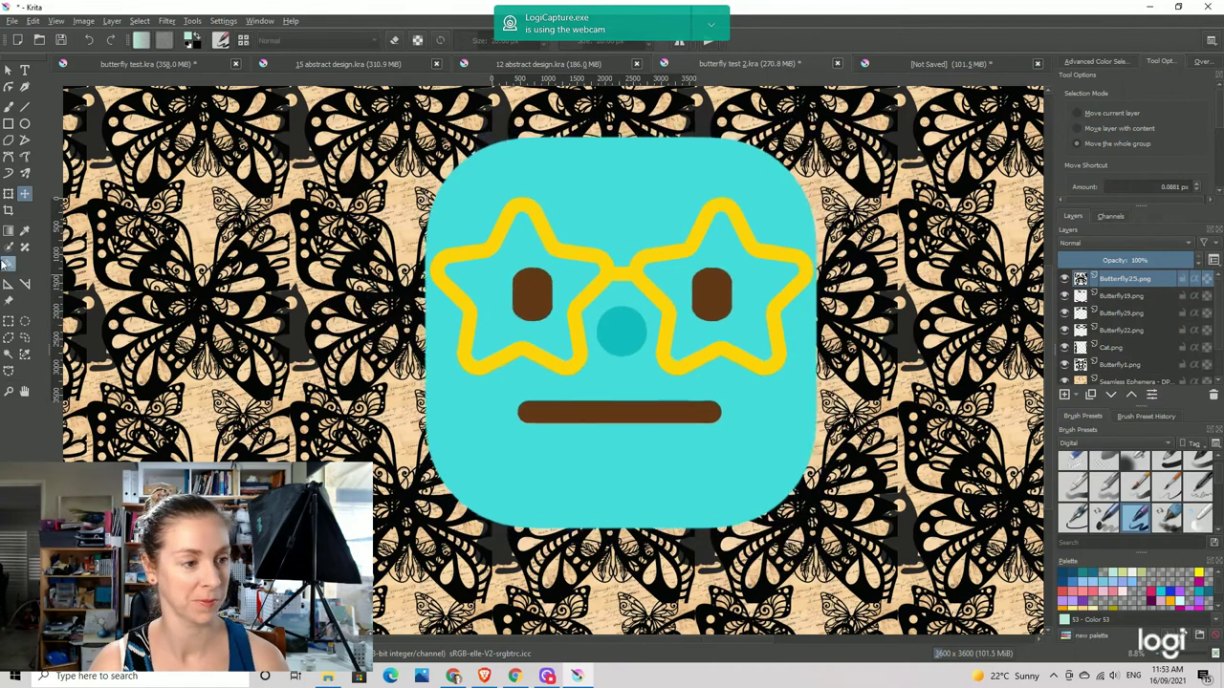
Scale Butterfly25 proportionally to just under a fifth of the canvas width and place it above the cat's head across the canvas's right edge
{"action": "key", "text": "ctrl+t"}
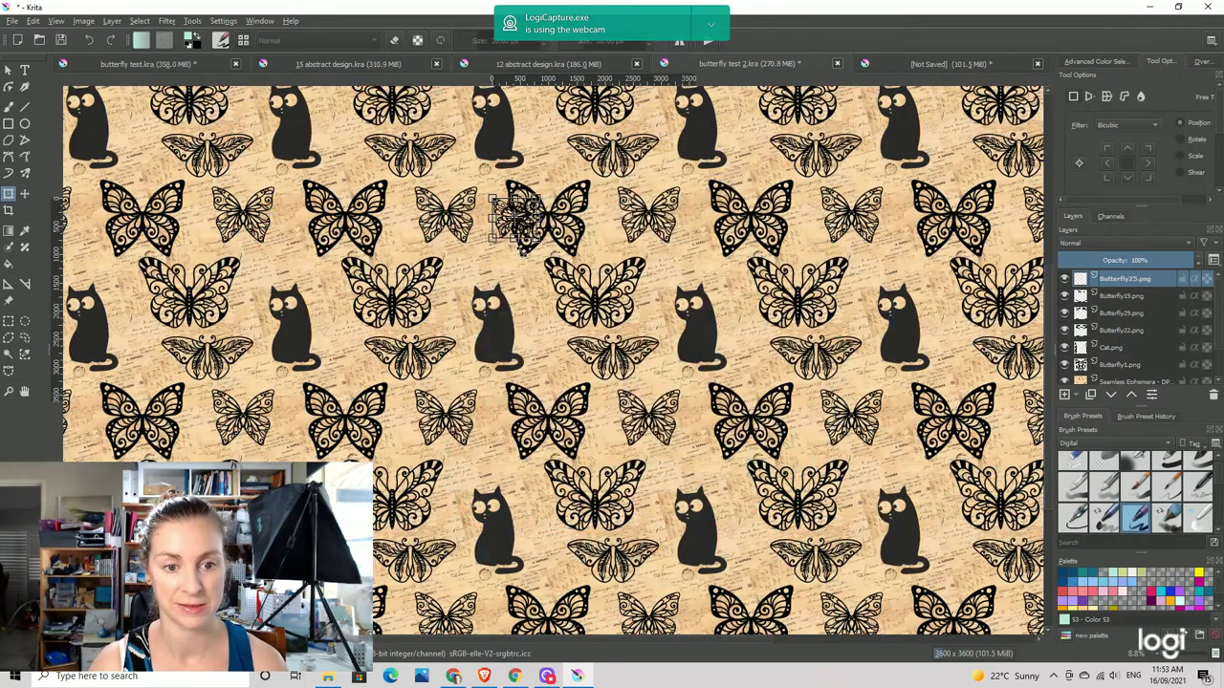
{"action": "left_click_drag", "start_coordinate": [512, 216], "coordinate": [676, 257]}
{"action": "scroll", "coordinate": [719, 282], "scroll_direction": "up", "scroll_amount": 2}
{"action": "key", "text": "t"}
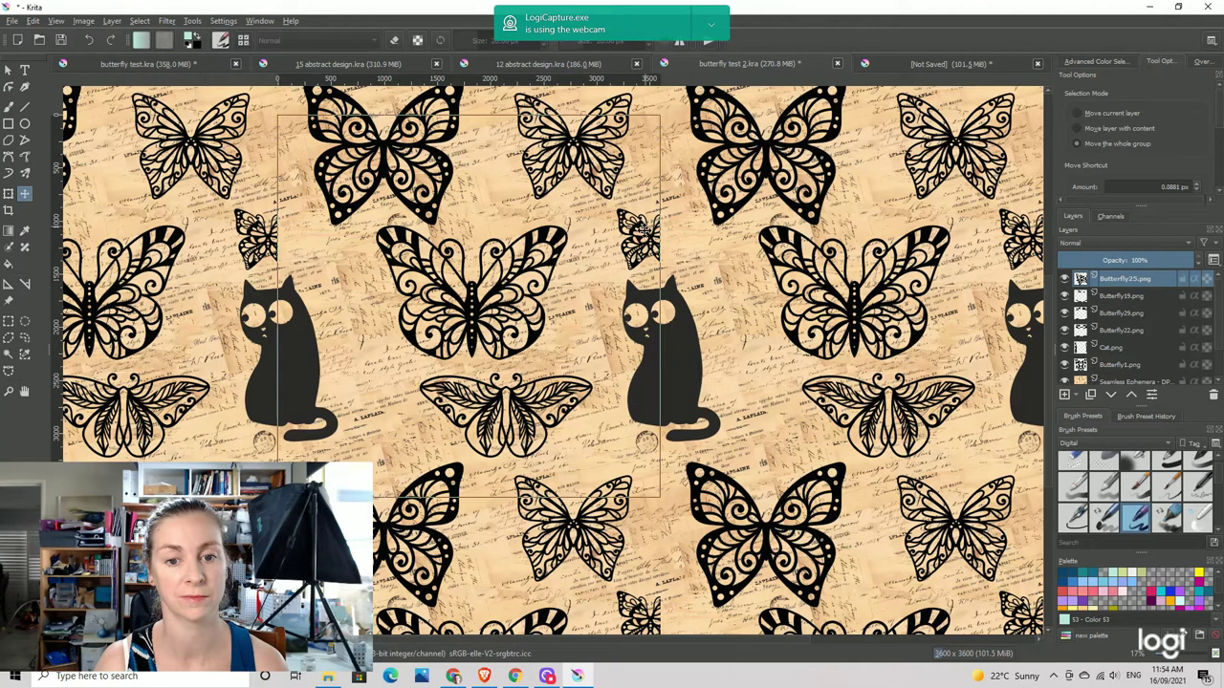
Wrap Butterfly25's overhang across the canvas's right edge with the Transform and Move tools and check the repeating pattern
{"action": "left_click", "coordinate": [7, 196]}
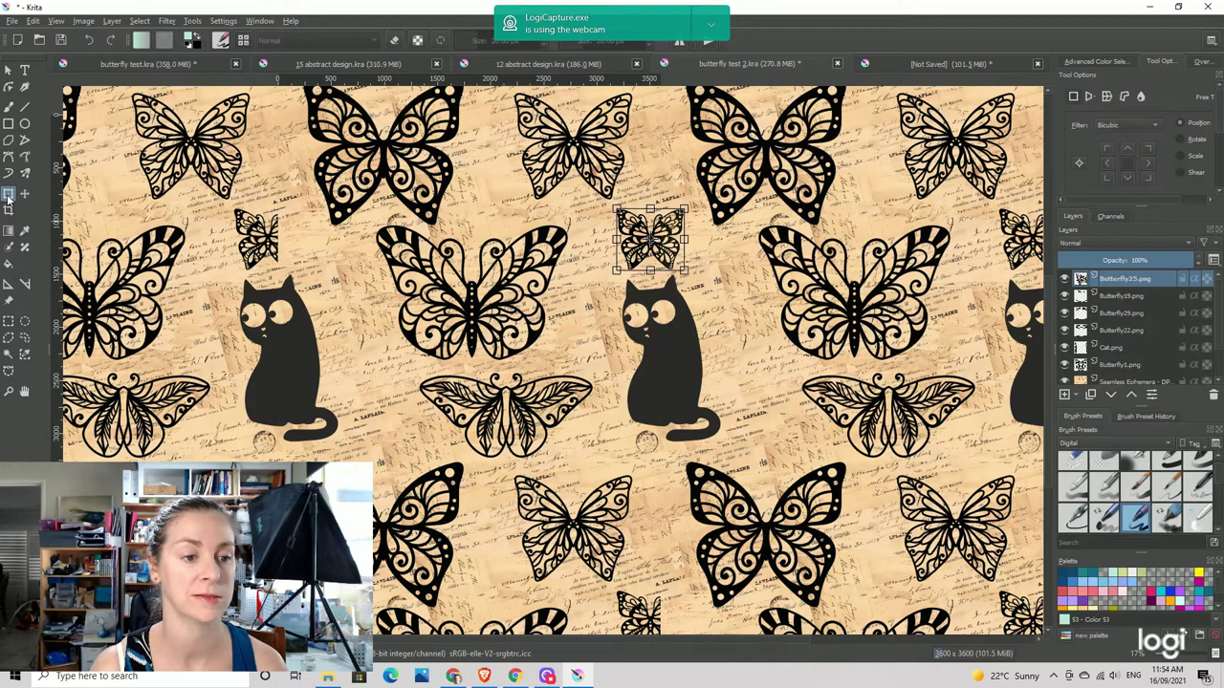
{"action": "key", "text": "m"}
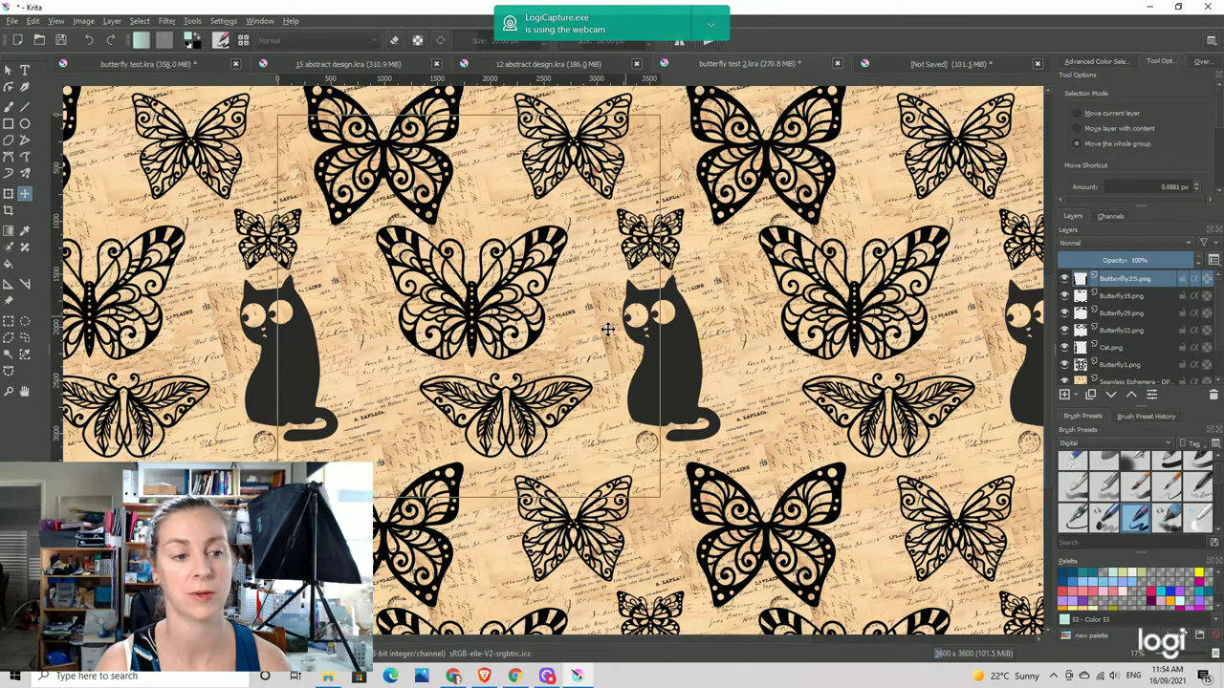
{"action": "scroll", "coordinate": [546, 319], "scroll_direction": "down", "scroll_amount": 2}
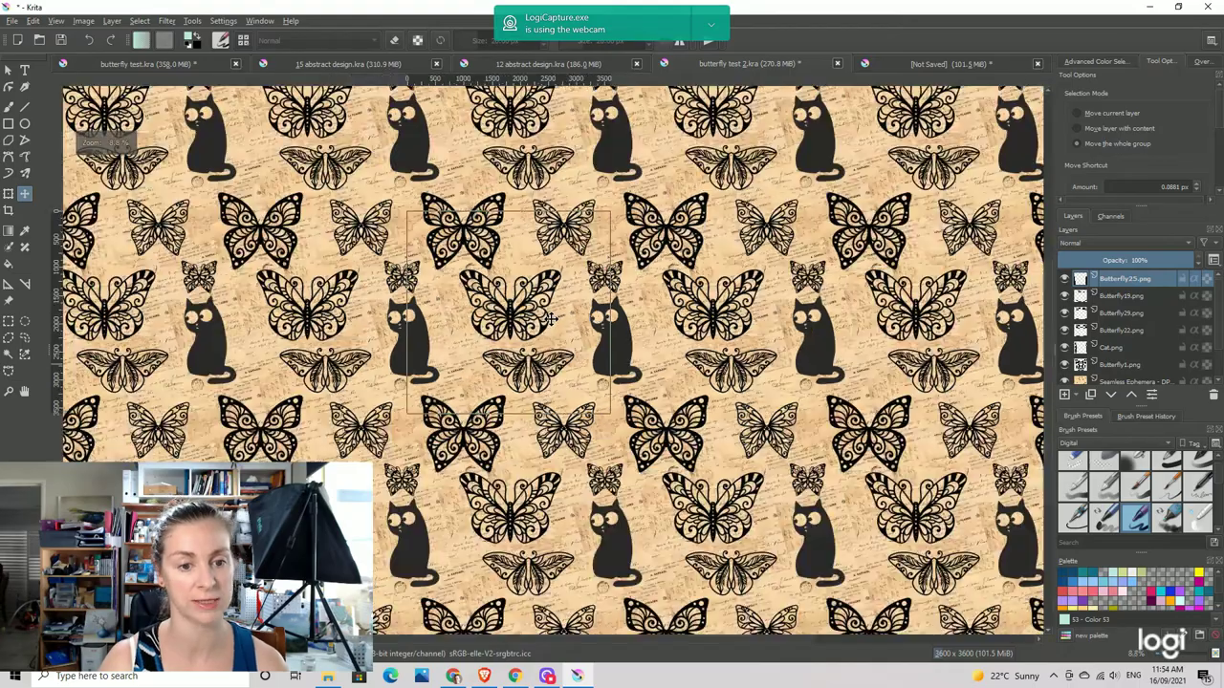
{"action": "left_click_drag", "start_coordinate": [530, 329], "coordinate": [515, 357]}
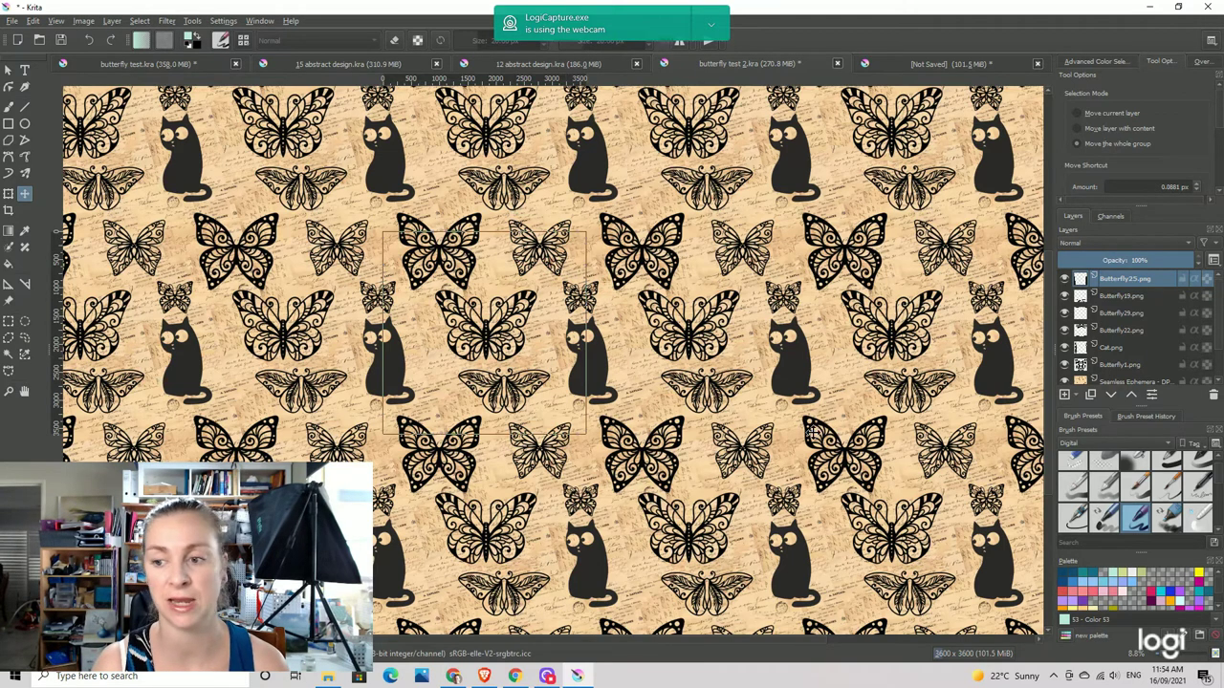
Toggle the Butterfly25 layer's visibility and rename the layer "little butterfly"
{"action": "left_click", "coordinate": [1065, 279]}
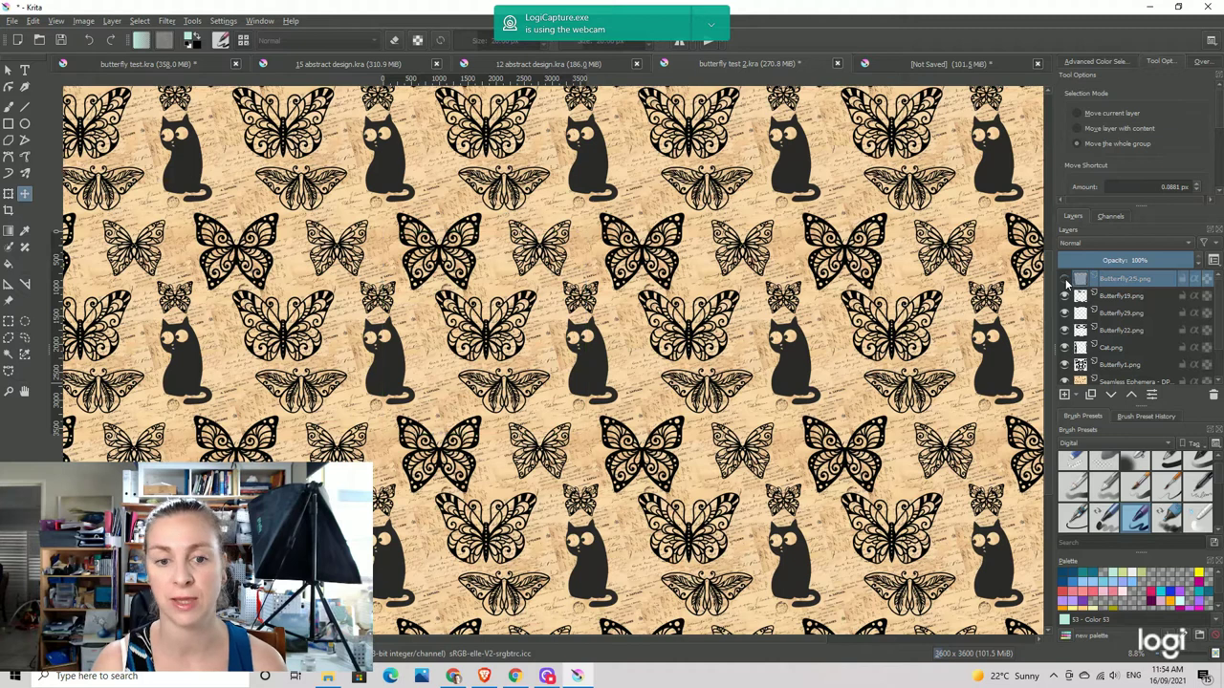
{"action": "left_click", "coordinate": [1065, 280]}
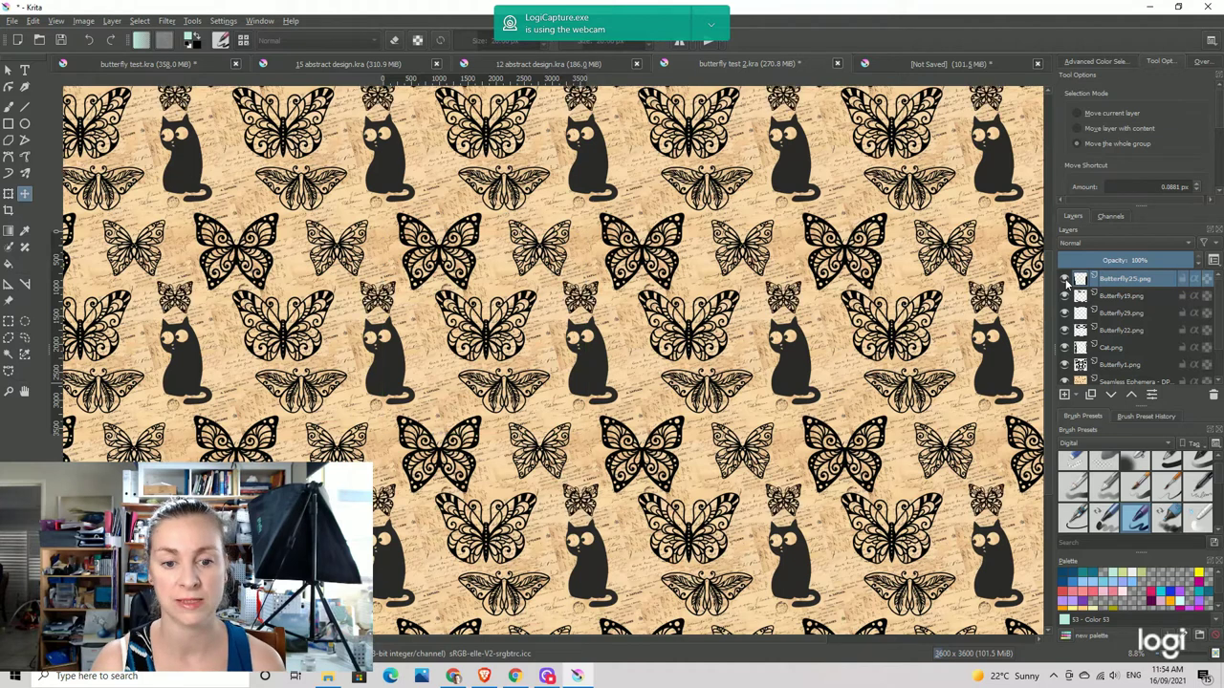
{"action": "double_click", "coordinate": [1123, 280]}
{"action": "key", "text": "BackSpace"}
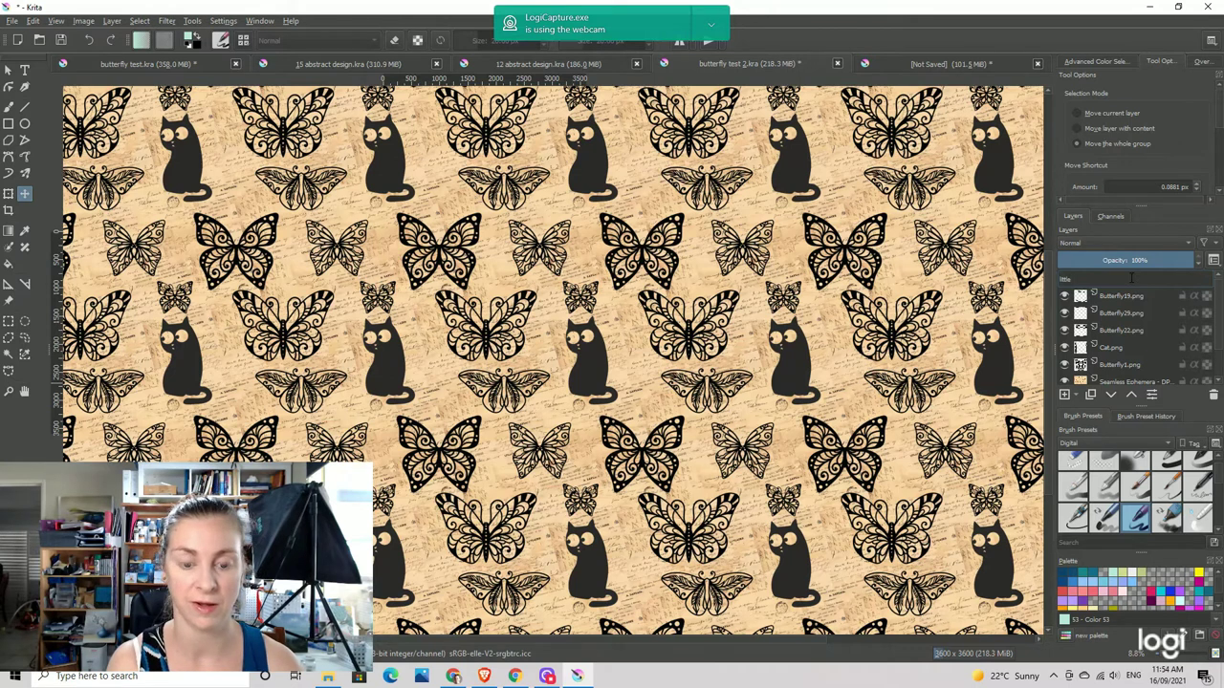
{"action": "type", "text": "ly"}
{"action": "key", "text": "Return"}
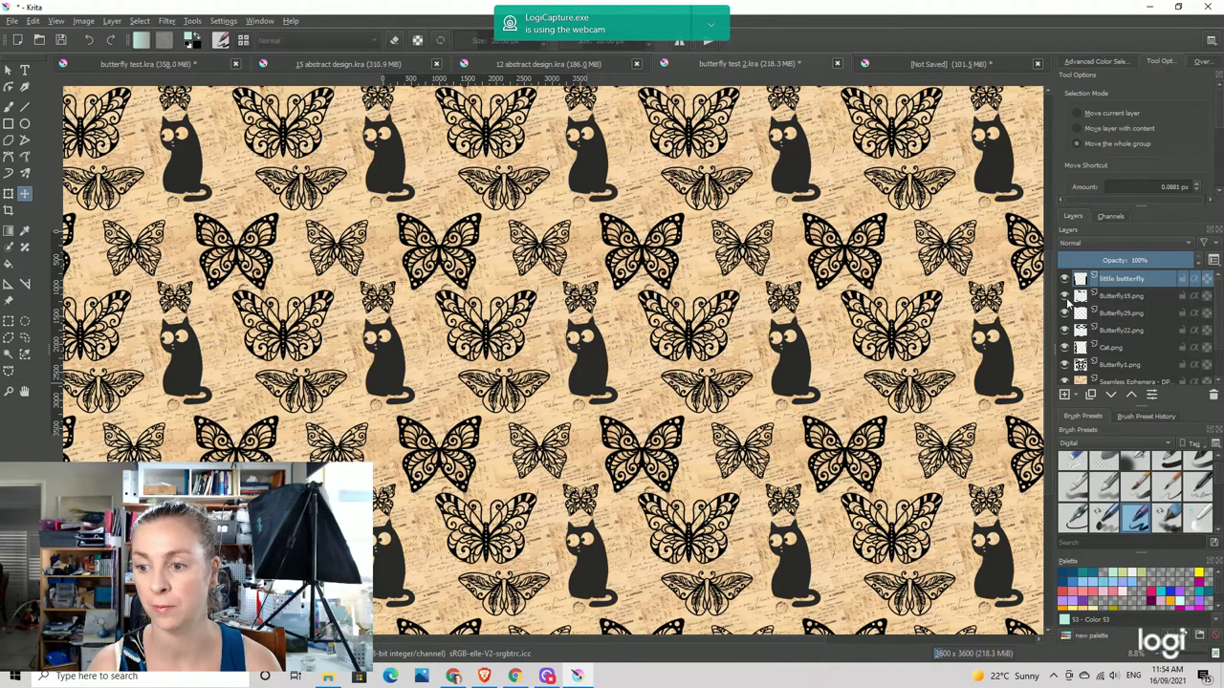
Rename the Butterfly19 layer "moth"
{"action": "double_click", "coordinate": [1125, 298]}
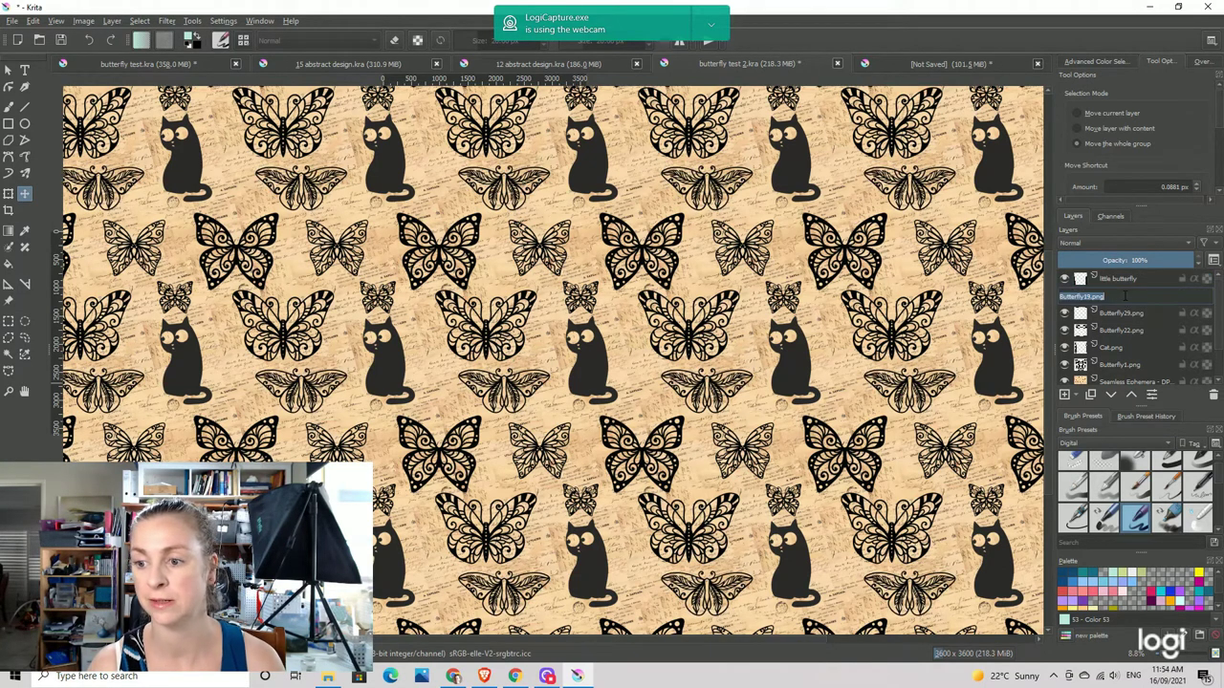
{"action": "type", "text": "moth"}
{"action": "key", "text": "Return"}
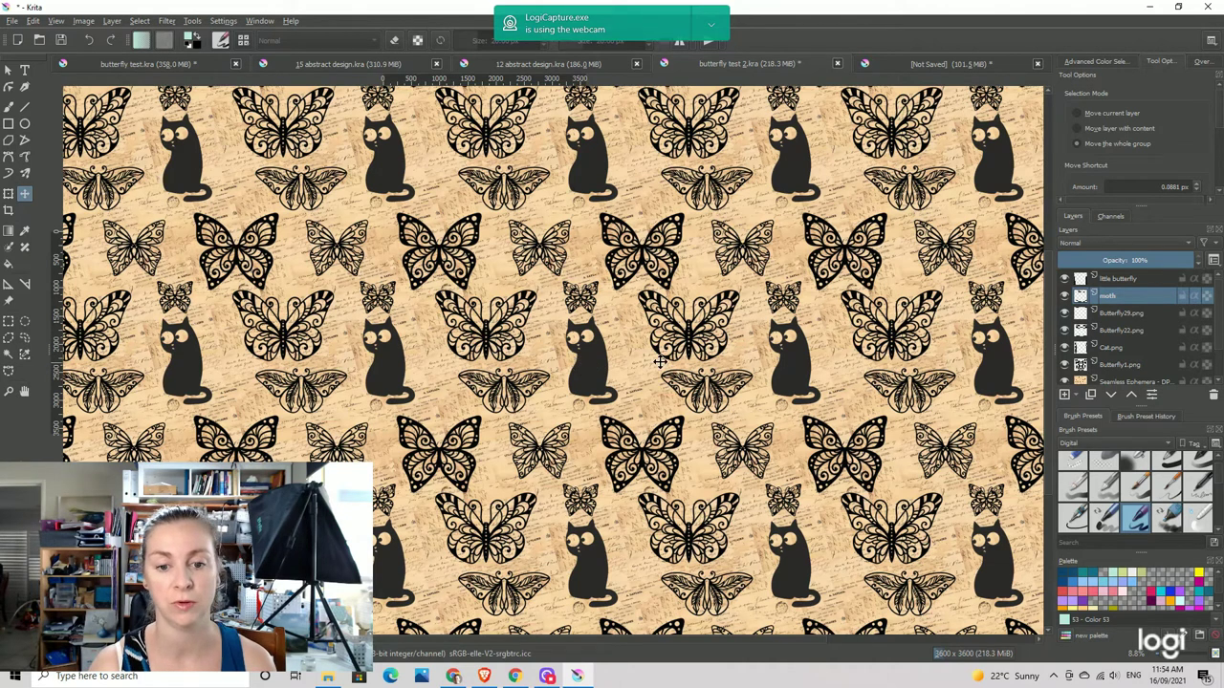
Hide and show the Cat layer to identify its motif, and look over the repeating pattern
{"action": "left_click", "coordinate": [1116, 346]}
{"action": "left_click", "coordinate": [1065, 350]}
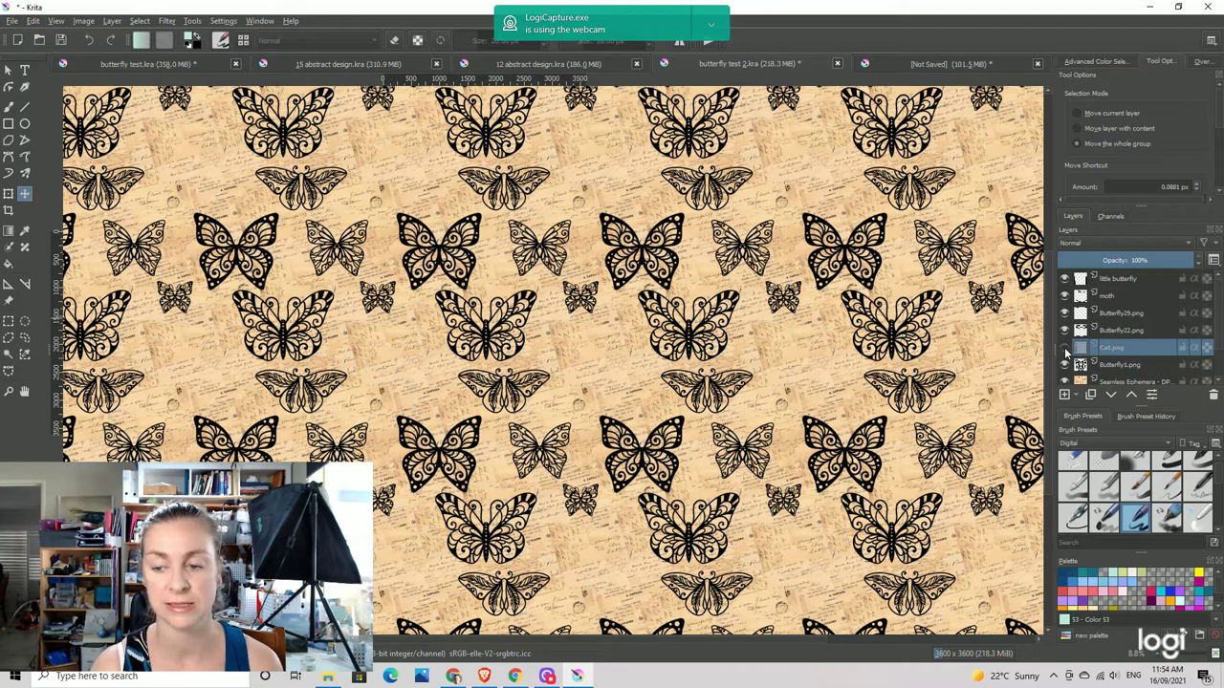
{"action": "left_click", "coordinate": [1065, 350]}
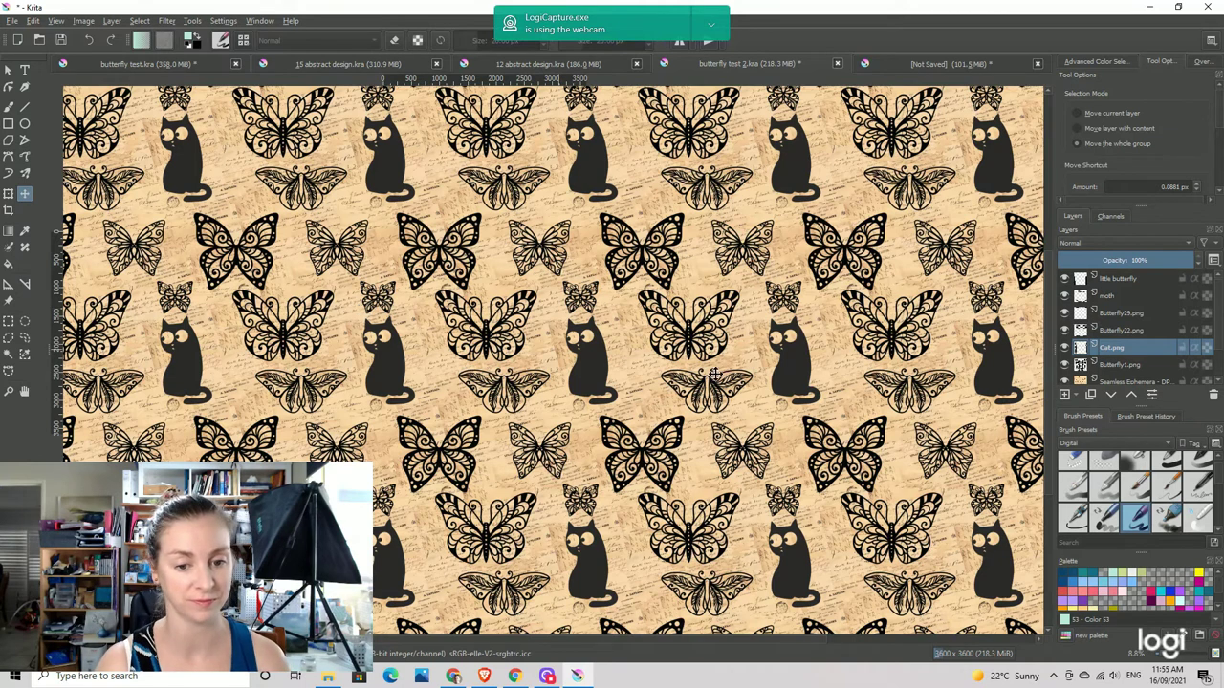
{"action": "left_click_drag", "start_coordinate": [650, 356], "coordinate": [646, 331]}
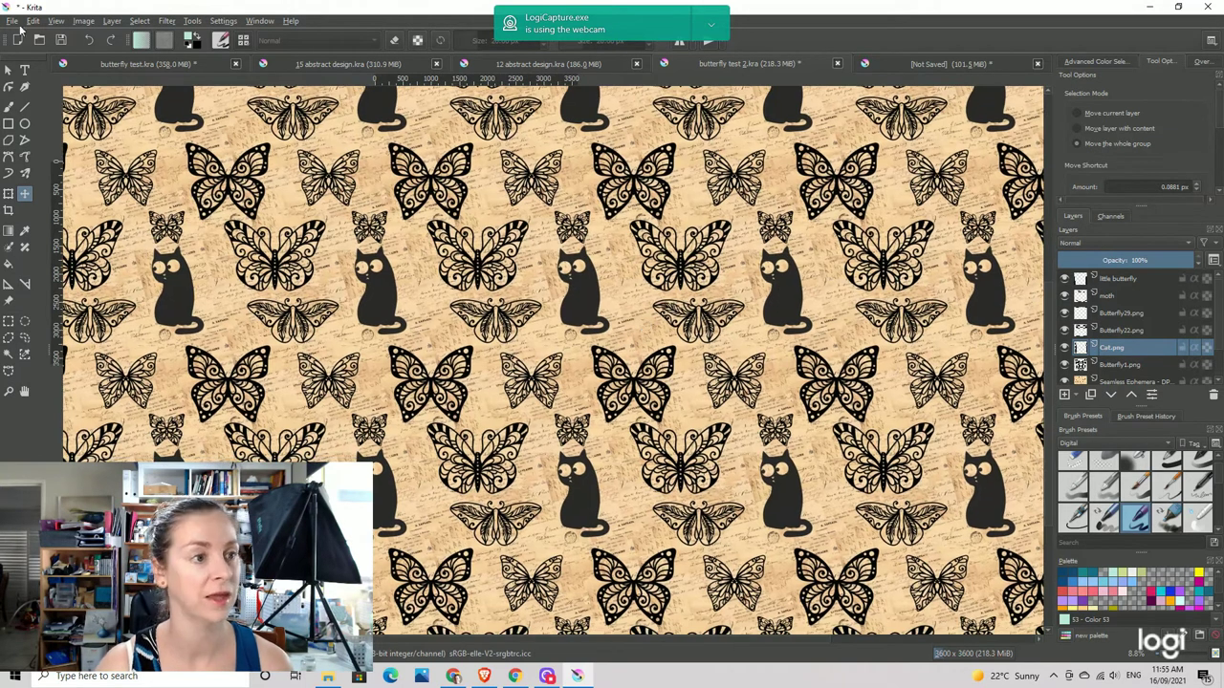
Move the cat motif right and slightly up with the Transform tool so it sits inside the canvas's left edge
{"action": "scroll", "coordinate": [605, 354], "scroll_direction": "up", "scroll_amount": 2}
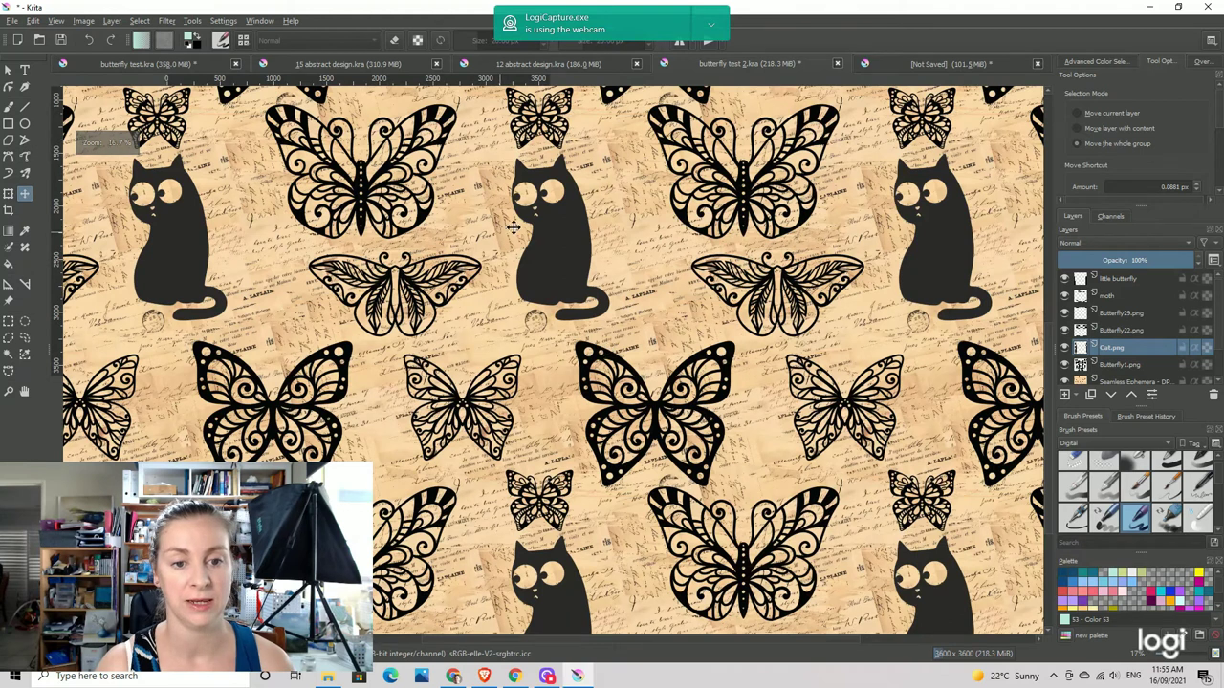
{"action": "left_click_drag", "start_coordinate": [559, 220], "coordinate": [532, 320]}
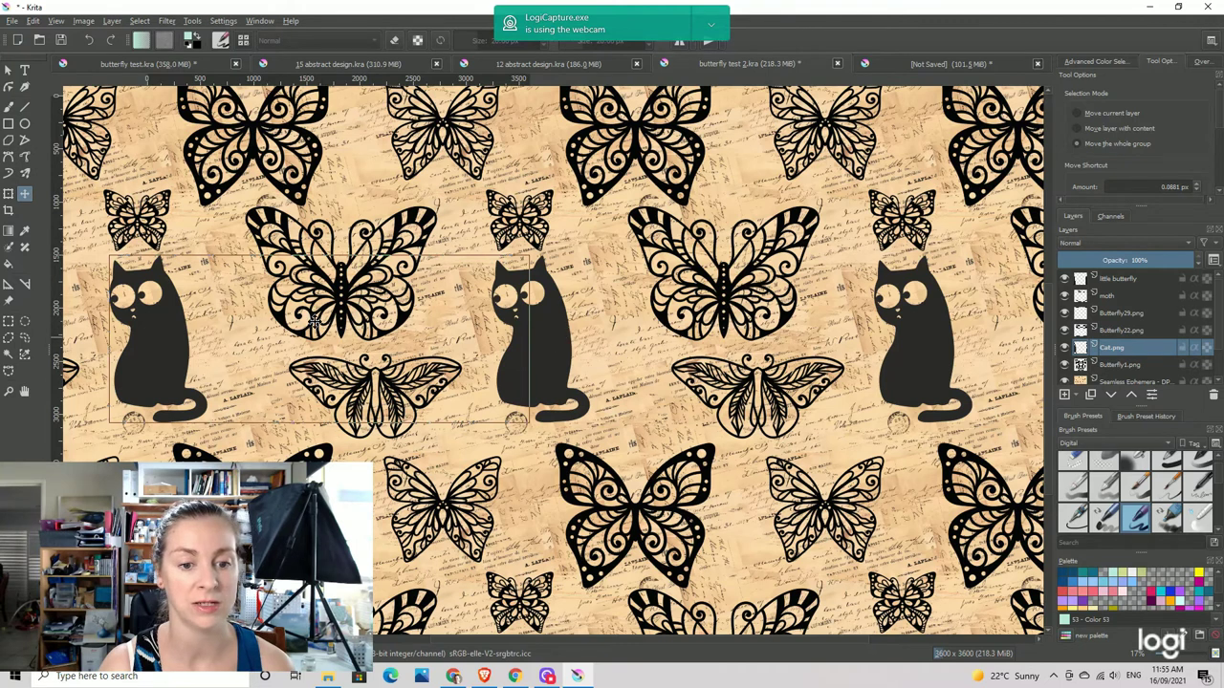
{"action": "left_click", "coordinate": [8, 193]}
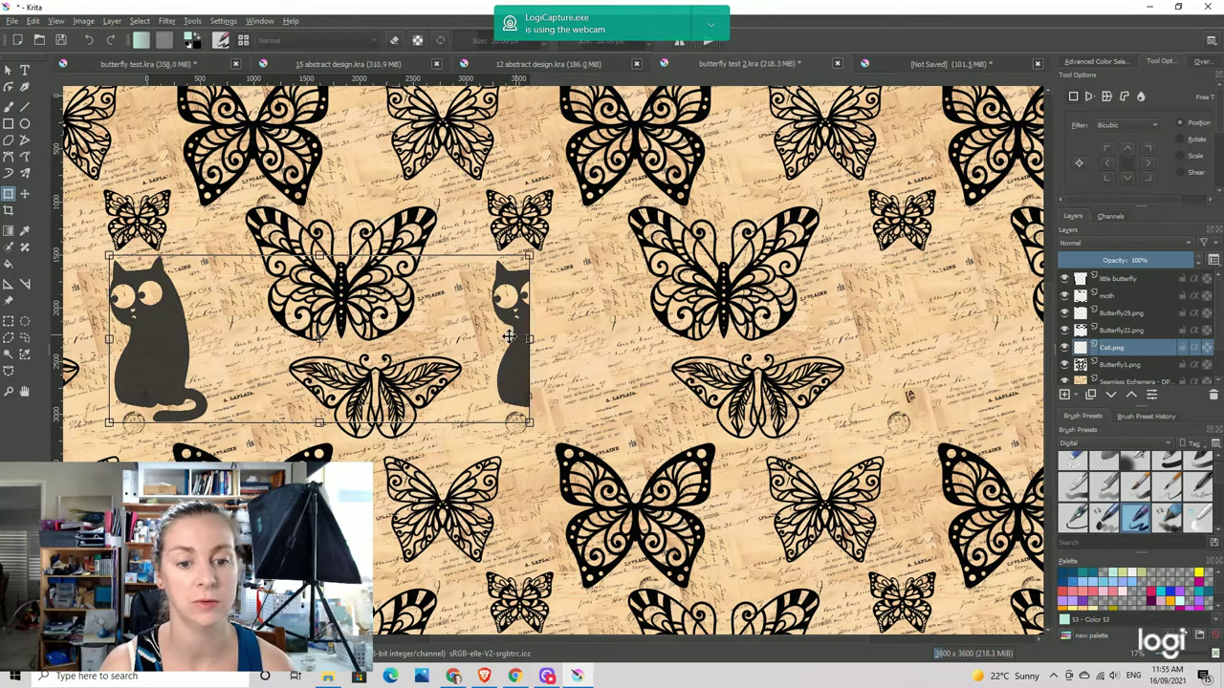
{"action": "left_click_drag", "start_coordinate": [172, 322], "coordinate": [213, 316]}
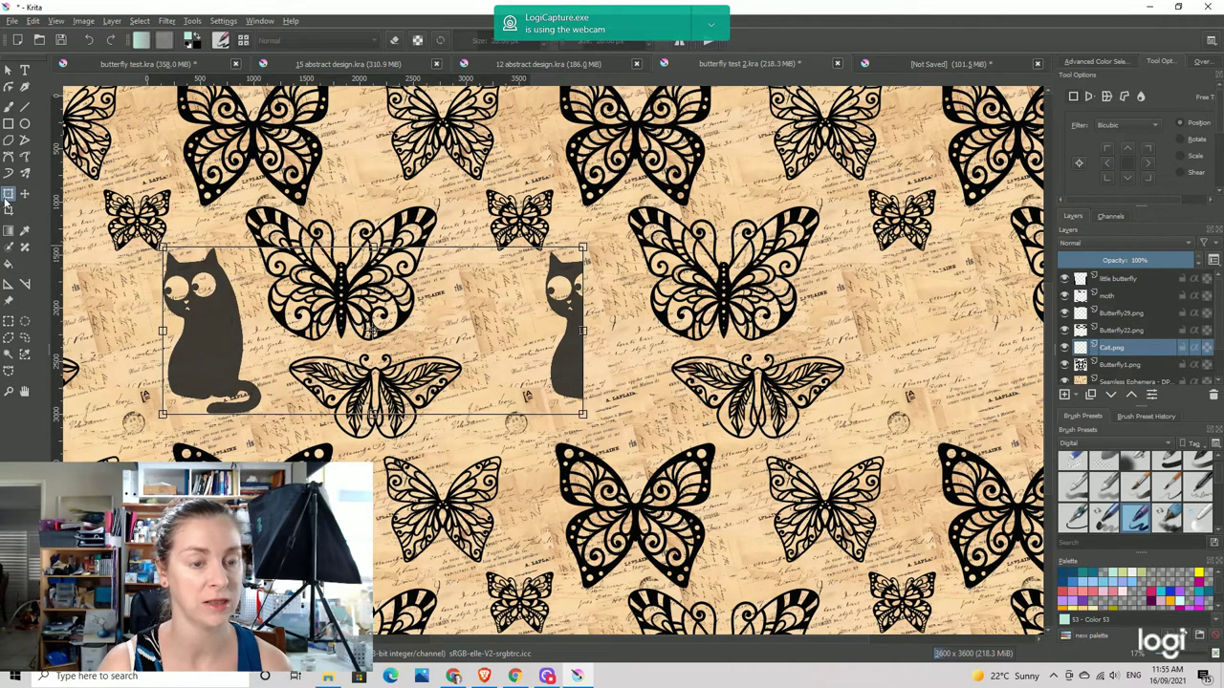
Turn Wrap Around Mode off and back on twice to compare the single canvas tile with the repeating pattern
{"action": "left_click", "coordinate": [81, 21]}
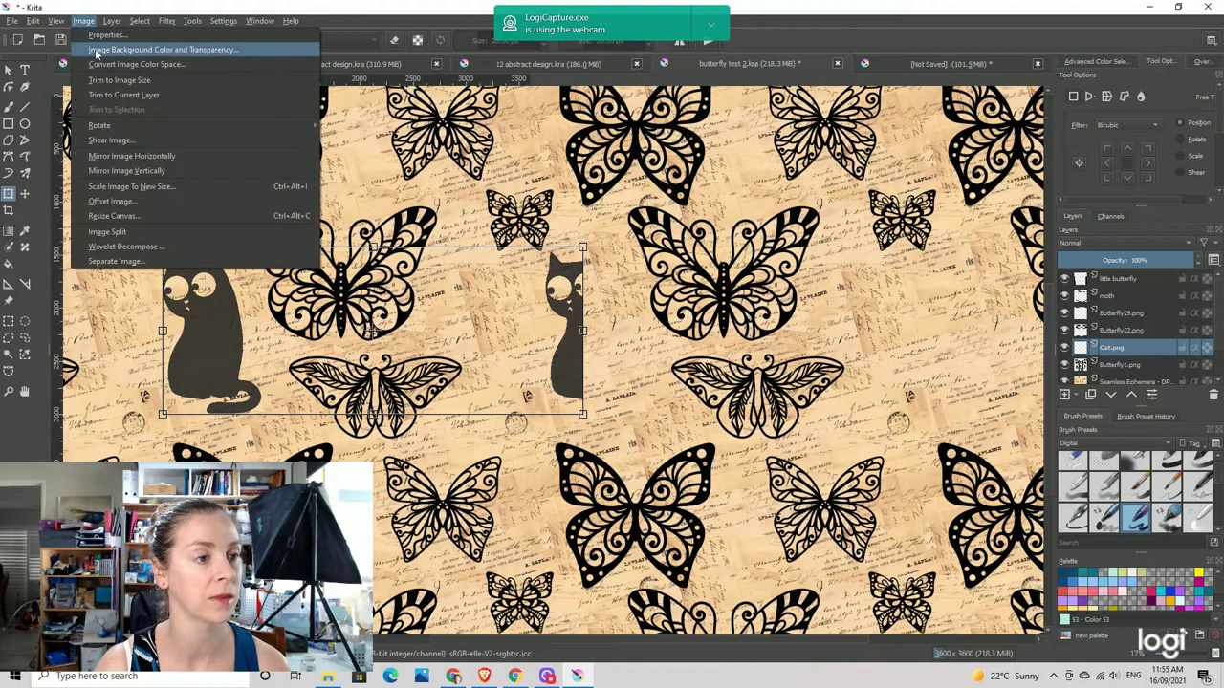
{"action": "left_click", "coordinate": [74, 67]}
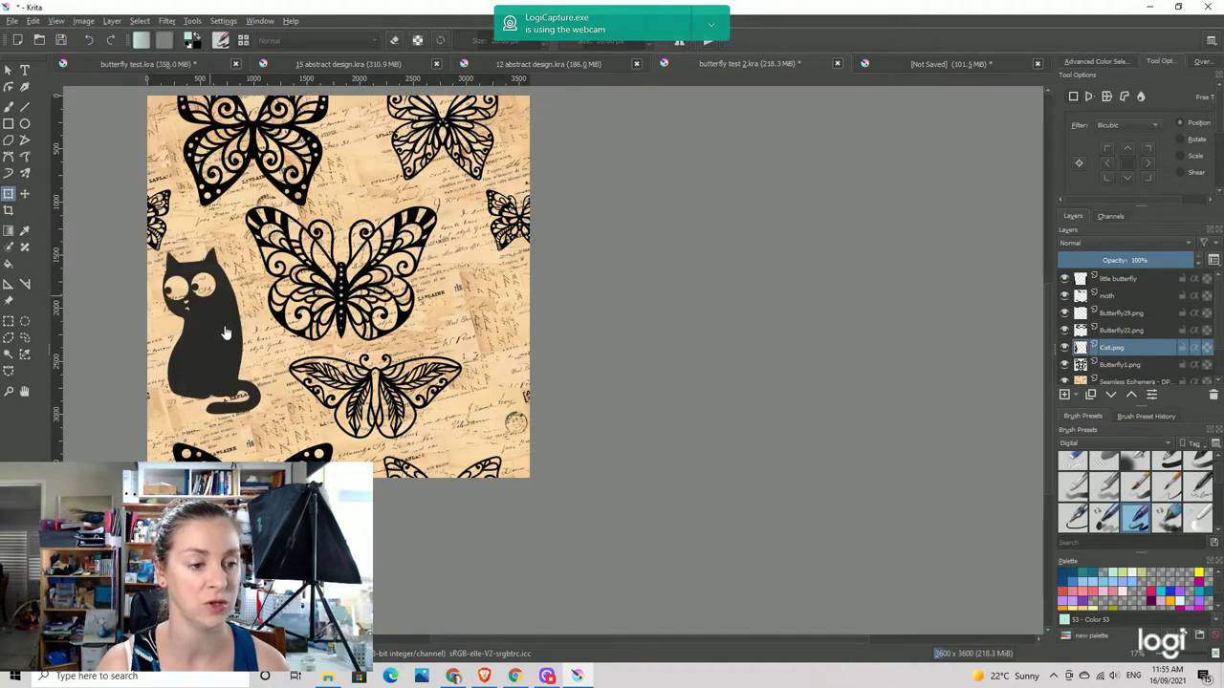
{"action": "left_click", "coordinate": [84, 22]}
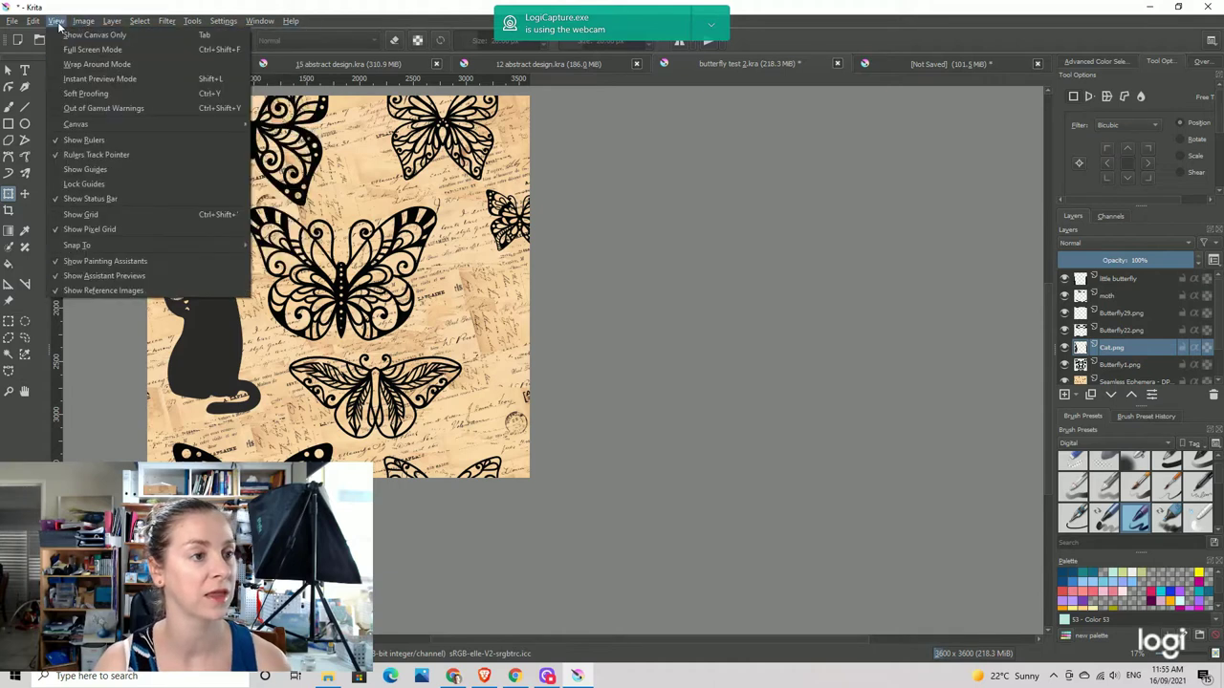
{"action": "left_click", "coordinate": [80, 67]}
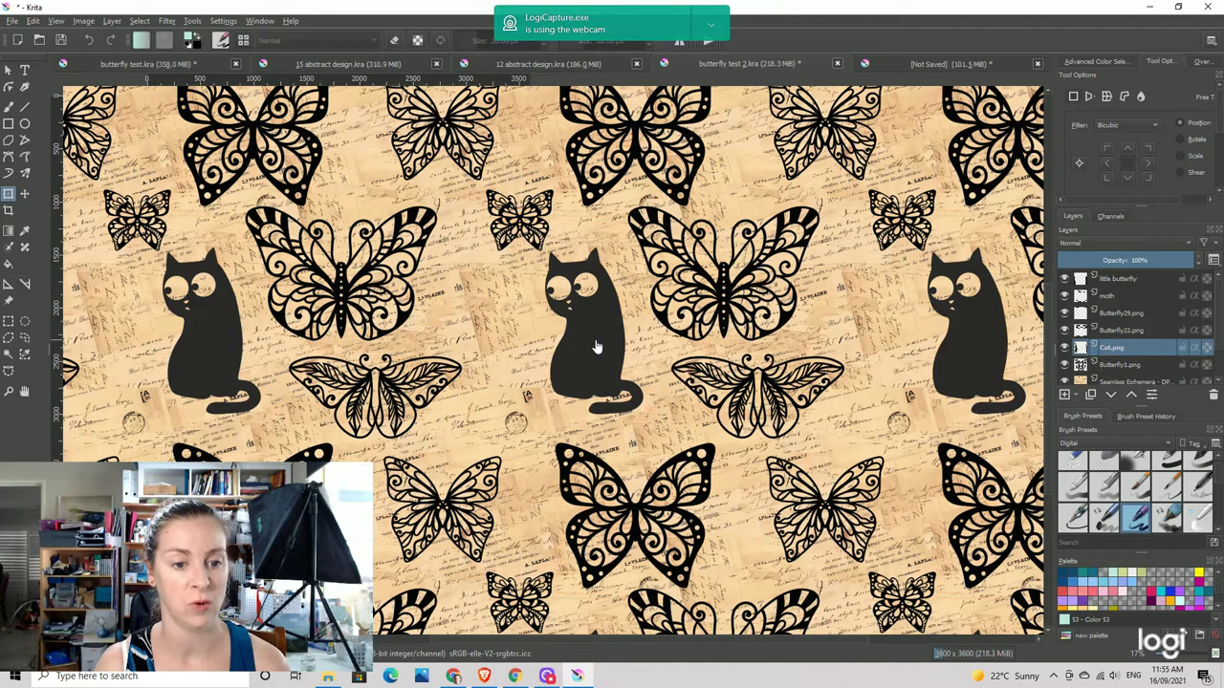
{"action": "left_click", "coordinate": [84, 20]}
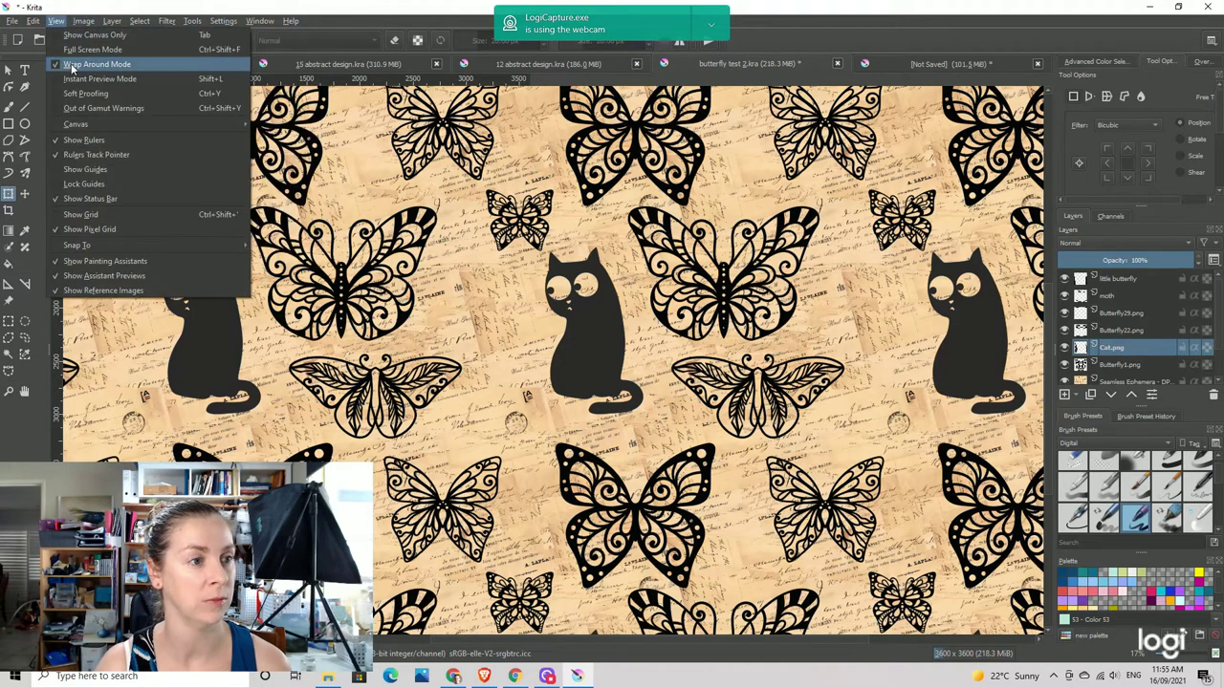
{"action": "left_click", "coordinate": [71, 64]}
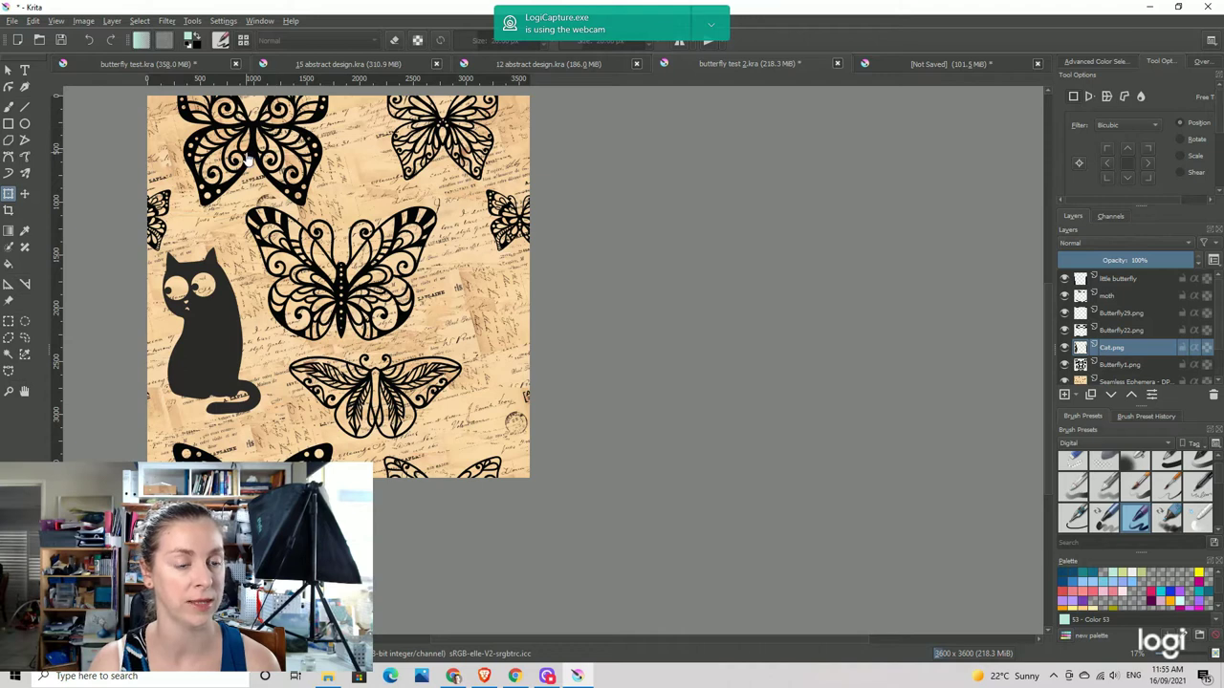
{"action": "left_click_drag", "start_coordinate": [341, 177], "coordinate": [440, 251]}
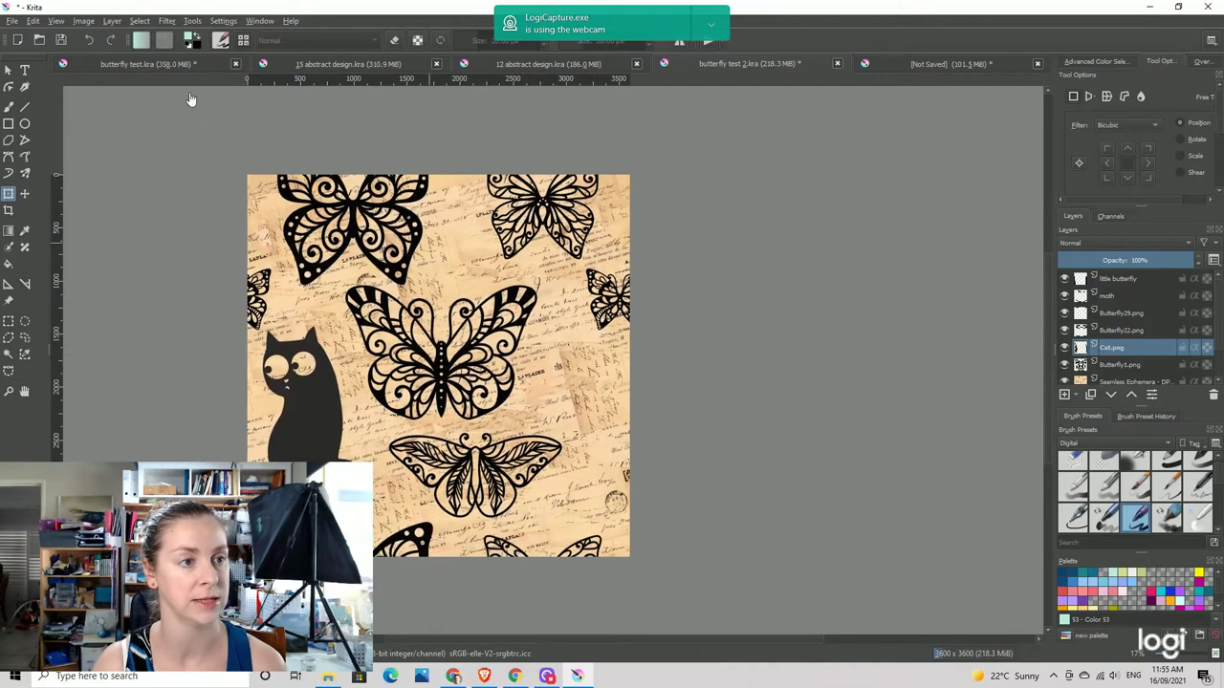
{"action": "left_click", "coordinate": [85, 21]}
{"action": "mouse_move", "coordinate": [58, 21]}
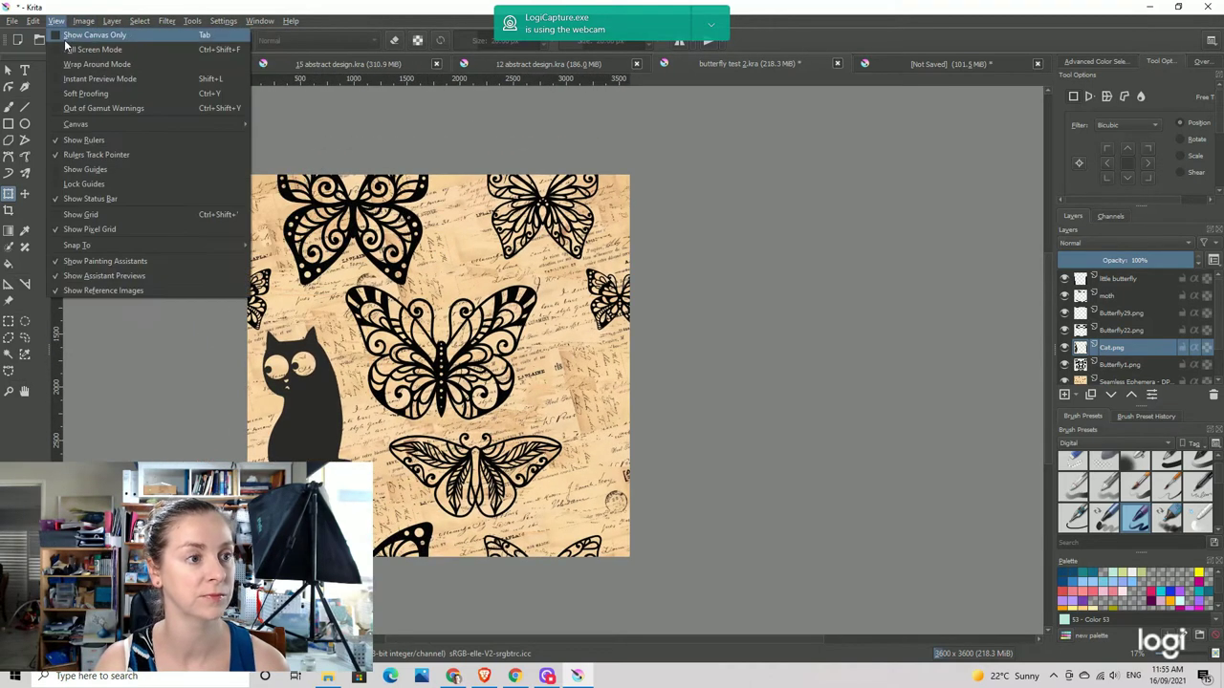
{"action": "left_click", "coordinate": [79, 64]}
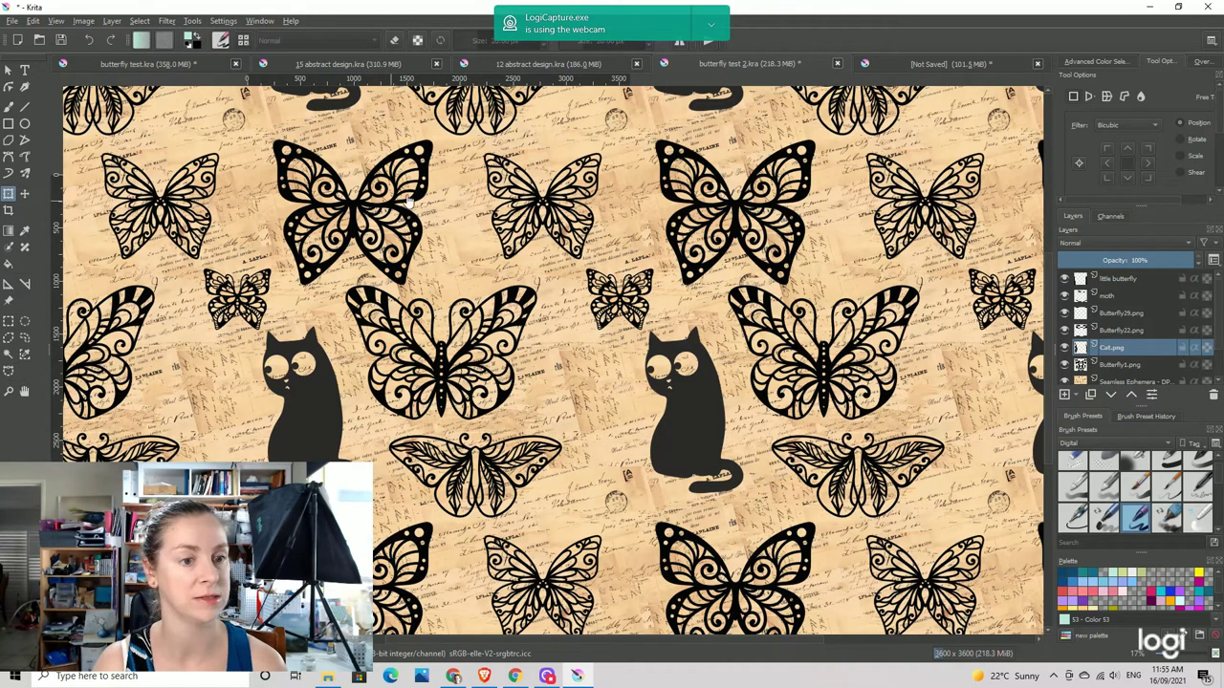
Check the Cat layer's transform bounds and toggle the Butterfly22 layer's visibility to identify its motif
{"action": "key", "text": "ctrl+t"}
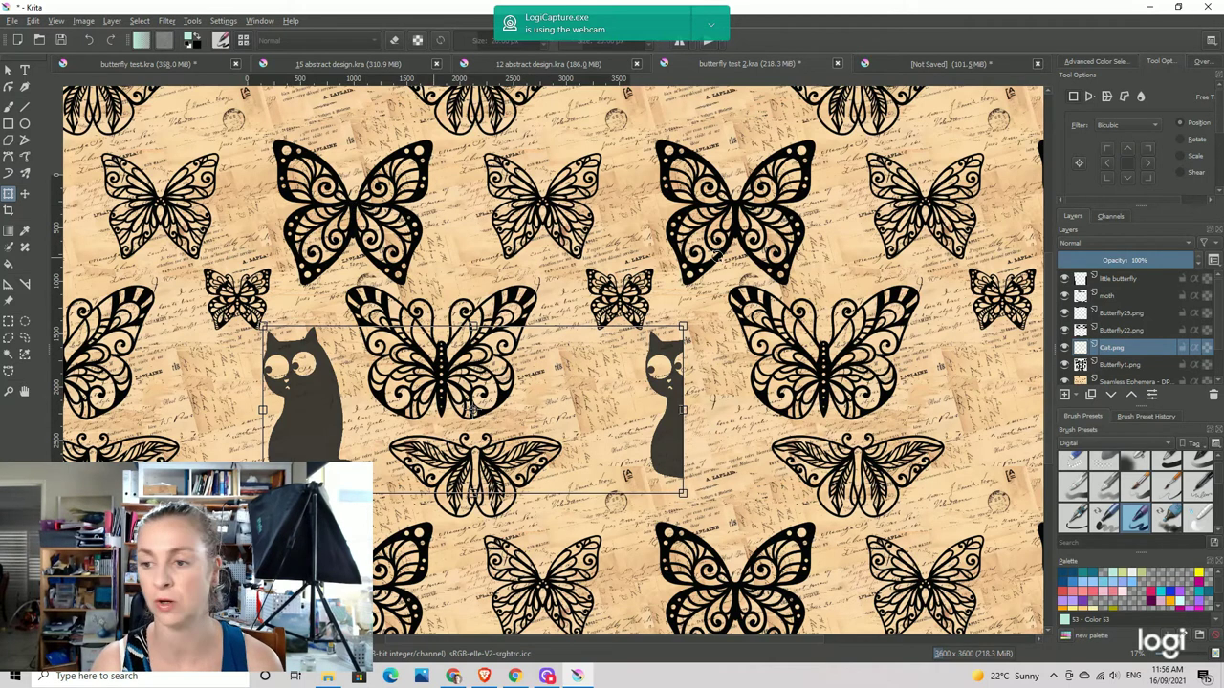
{"action": "key", "text": "Return"}
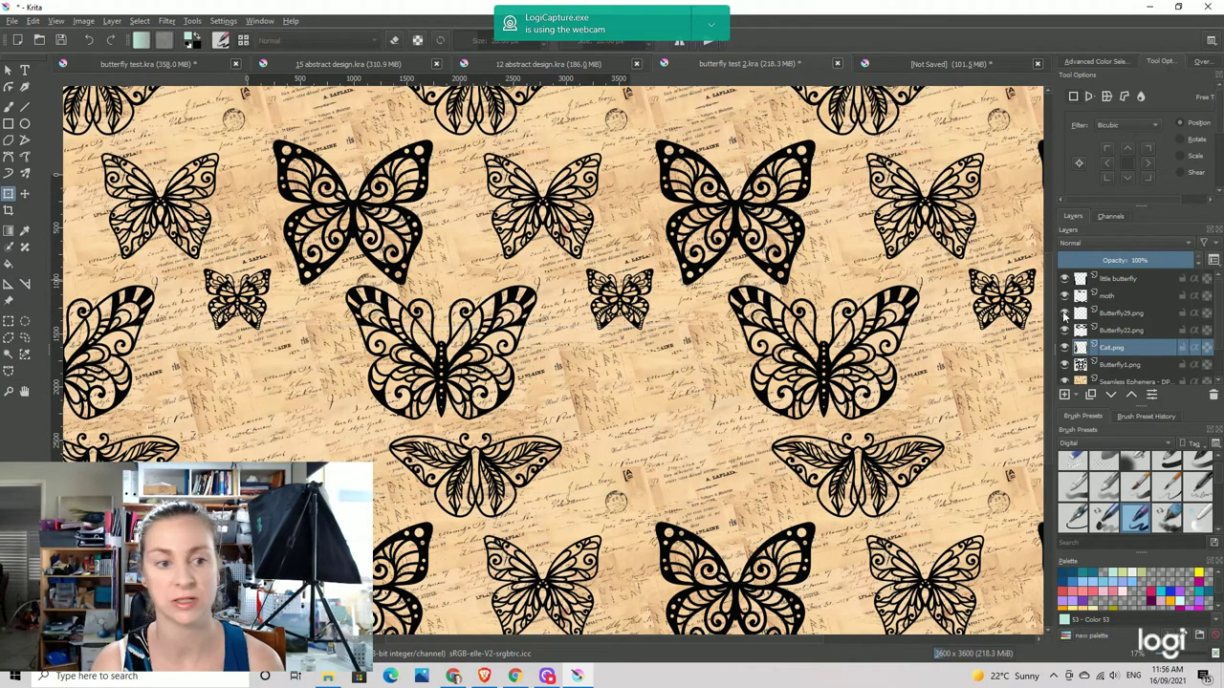
{"action": "left_click", "coordinate": [1065, 330]}
{"action": "left_click", "coordinate": [1065, 329]}
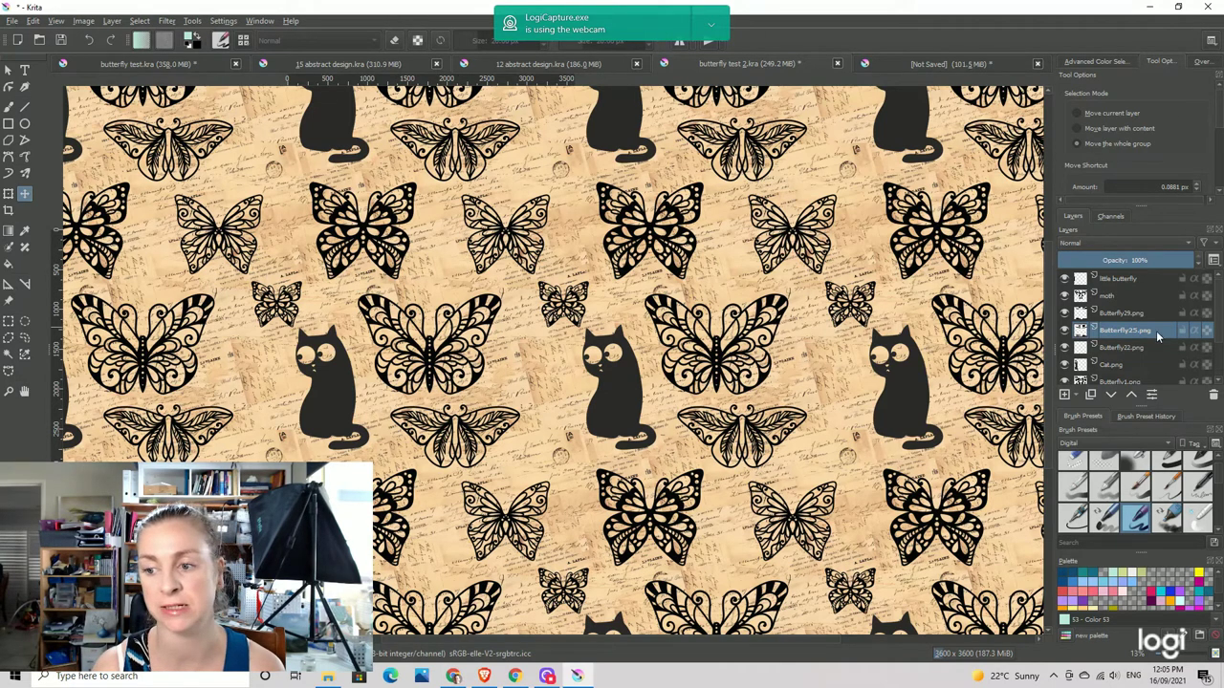
Move the Butterfly25 motif left and up with the Move tool so it slightly overlaps the canvas's left edge
{"action": "left_click", "coordinate": [7, 194]}
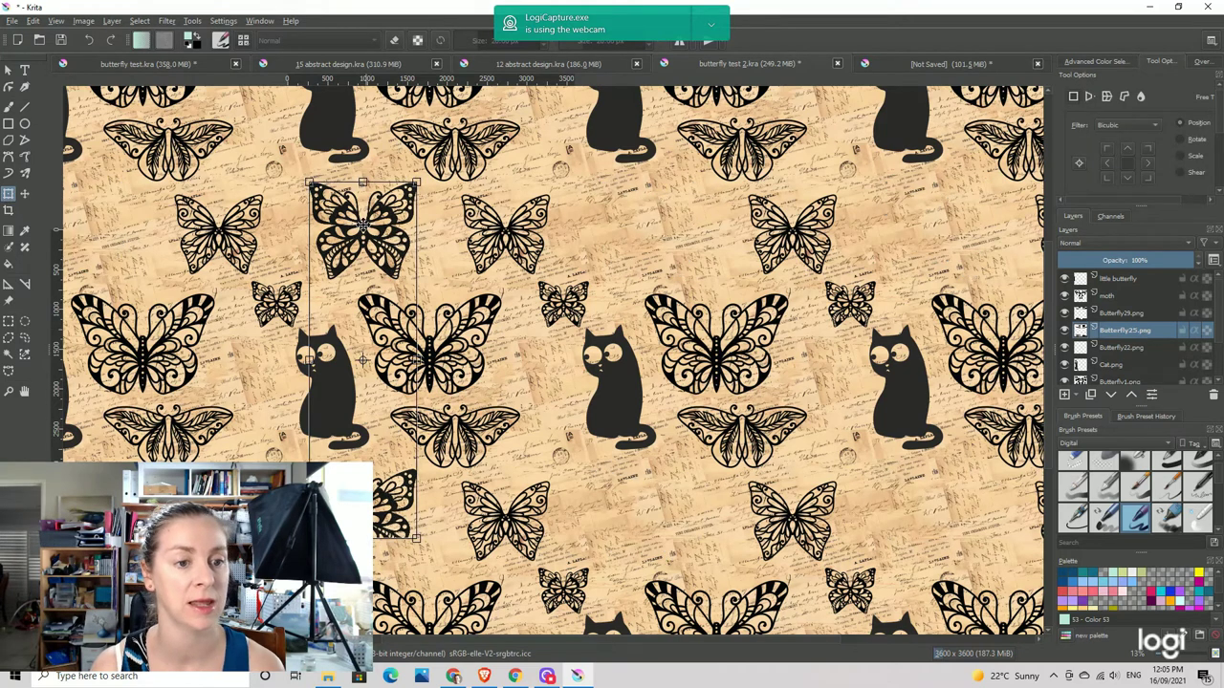
{"action": "left_click", "coordinate": [25, 195]}
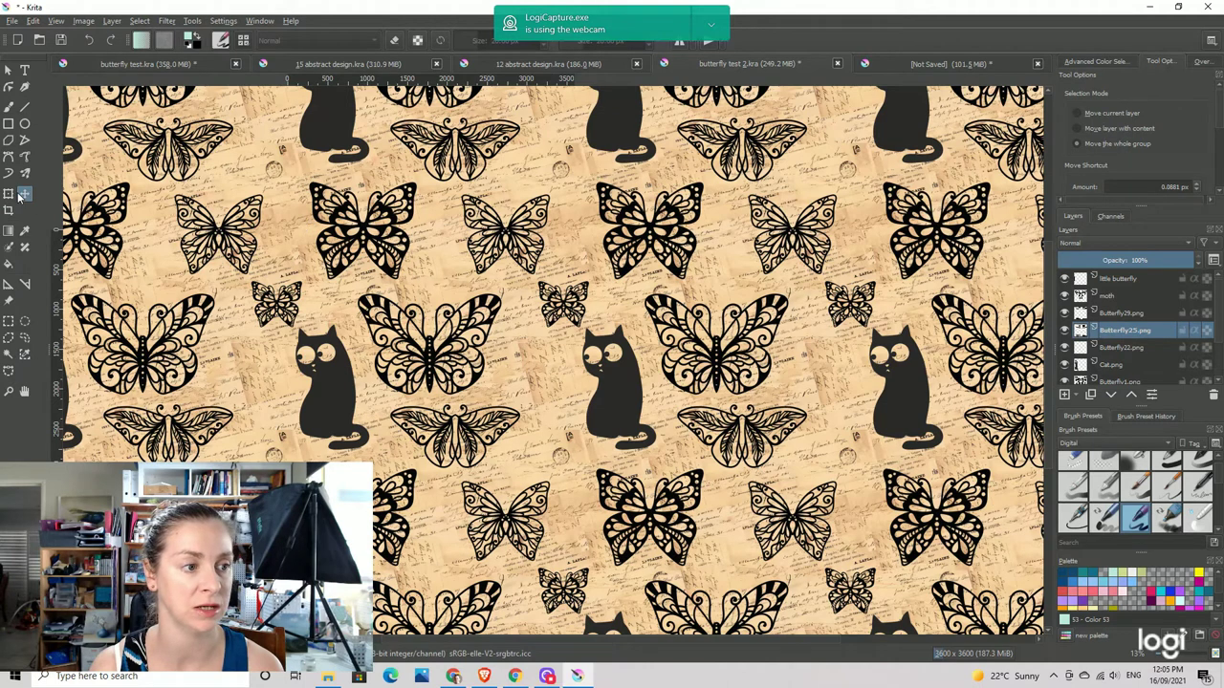
{"action": "left_click_drag", "start_coordinate": [373, 230], "coordinate": [340, 216]}
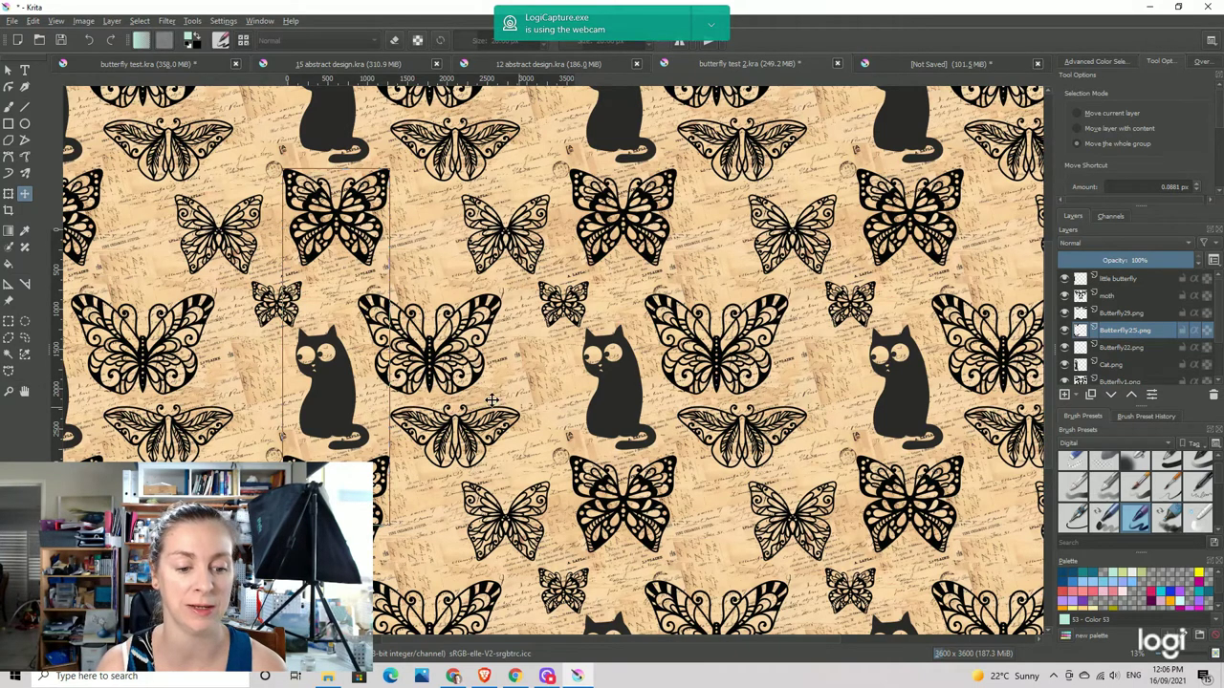
Turn Wrap Around Mode off and on to inspect the tile, and check the lock on the Seamless Ephemera background layer
{"action": "left_click", "coordinate": [83, 21]}
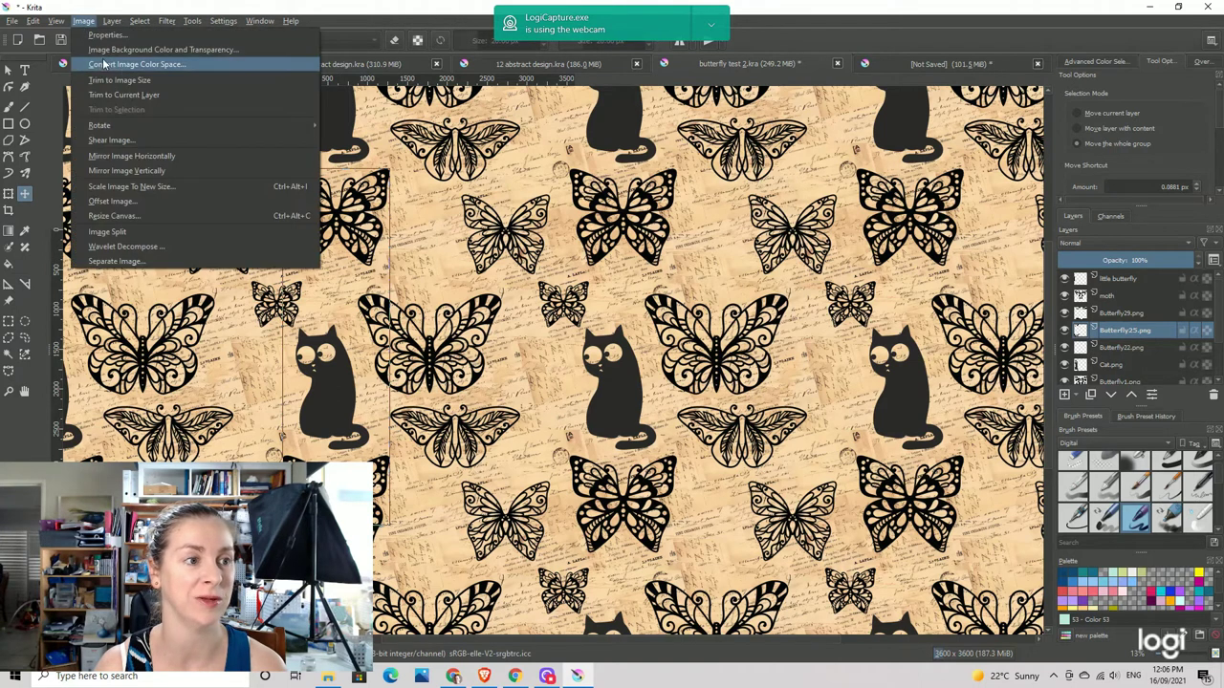
{"action": "left_click", "coordinate": [71, 68]}
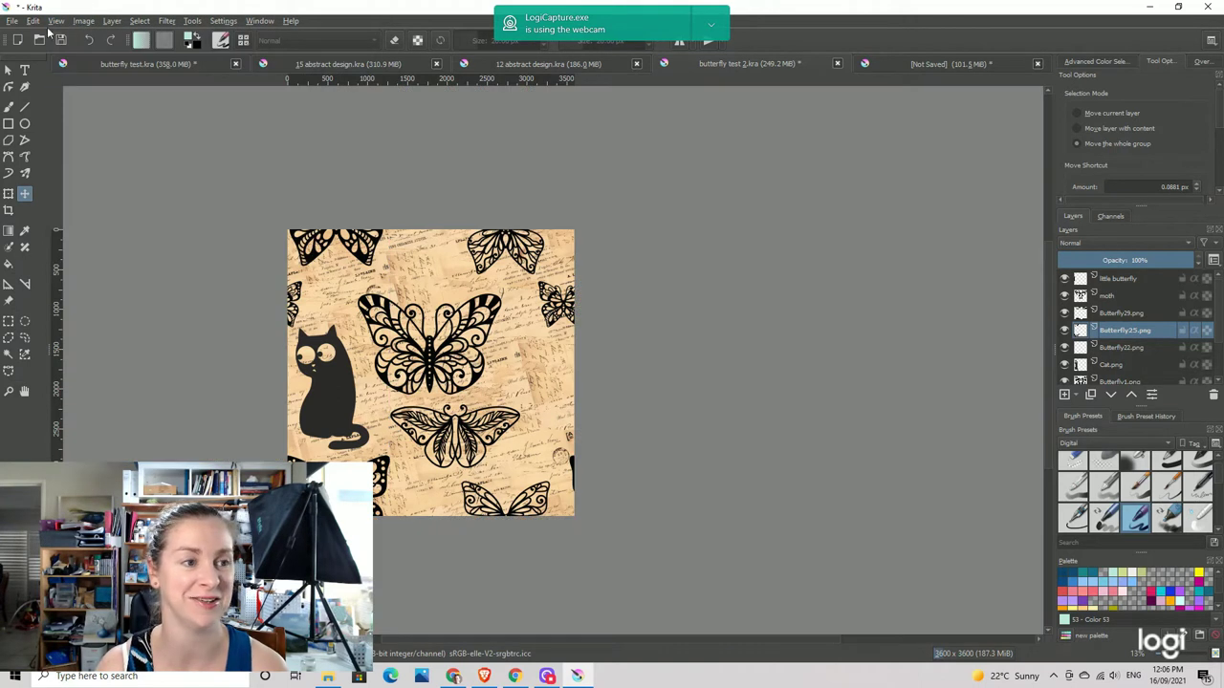
{"action": "left_click", "coordinate": [55, 20]}
{"action": "left_click", "coordinate": [75, 66]}
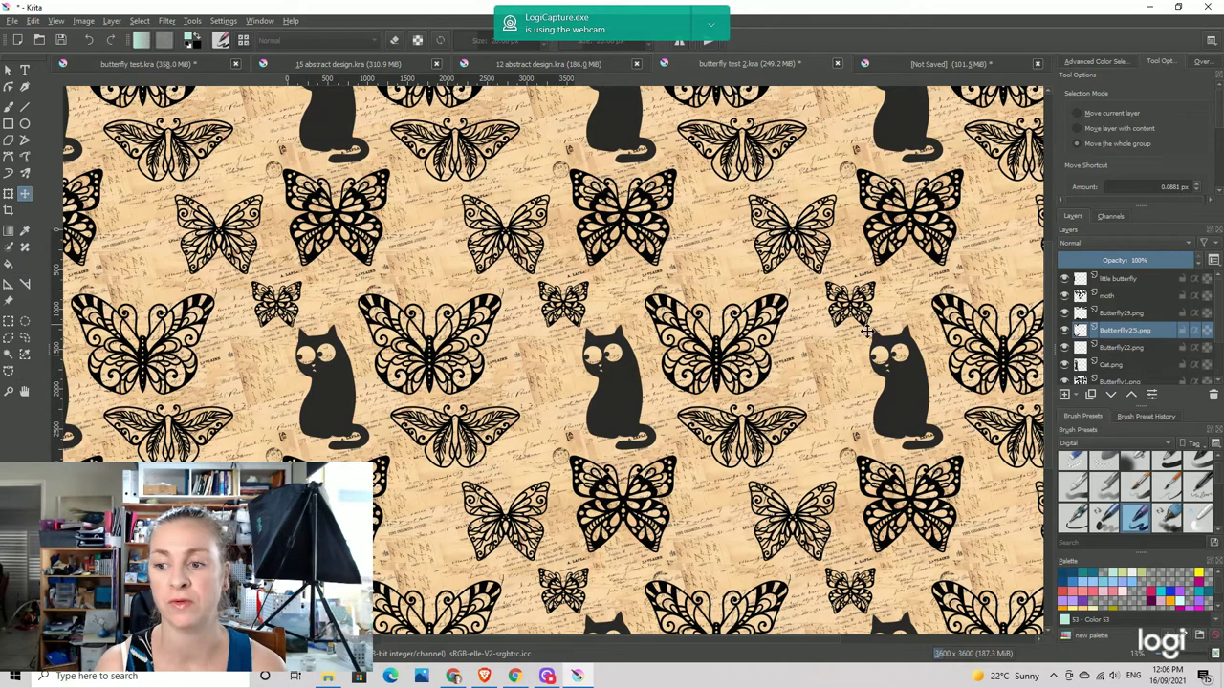
{"action": "scroll", "coordinate": [1109, 347], "scroll_direction": "down", "scroll_amount": 1}
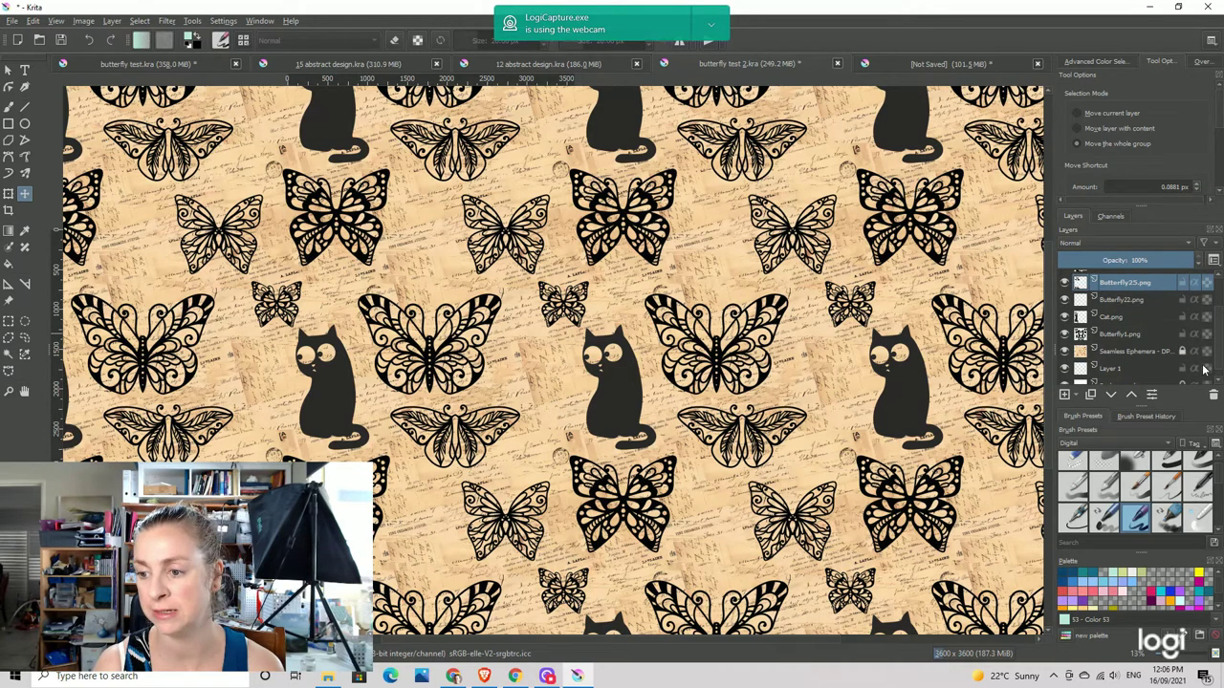
{"action": "mouse_move", "coordinate": [1181, 354]}
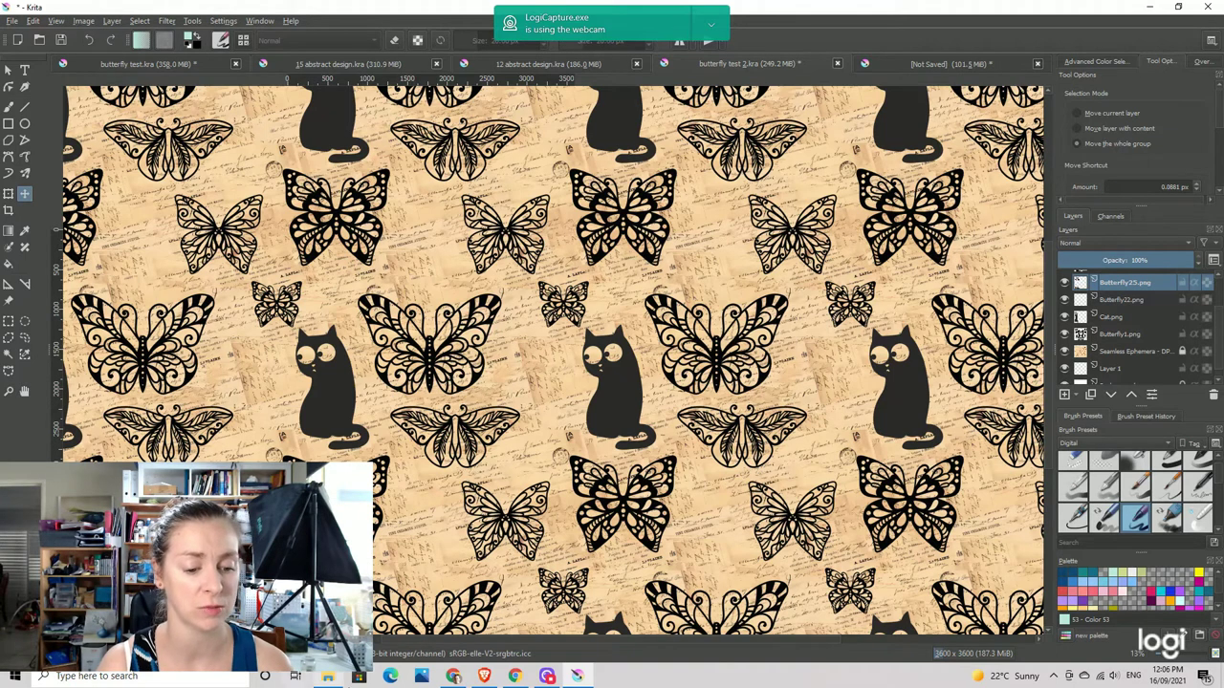
Bring the Butterfly26 image from the Animals folder into the pattern document as a new layer
{"action": "left_click", "coordinate": [327, 676]}
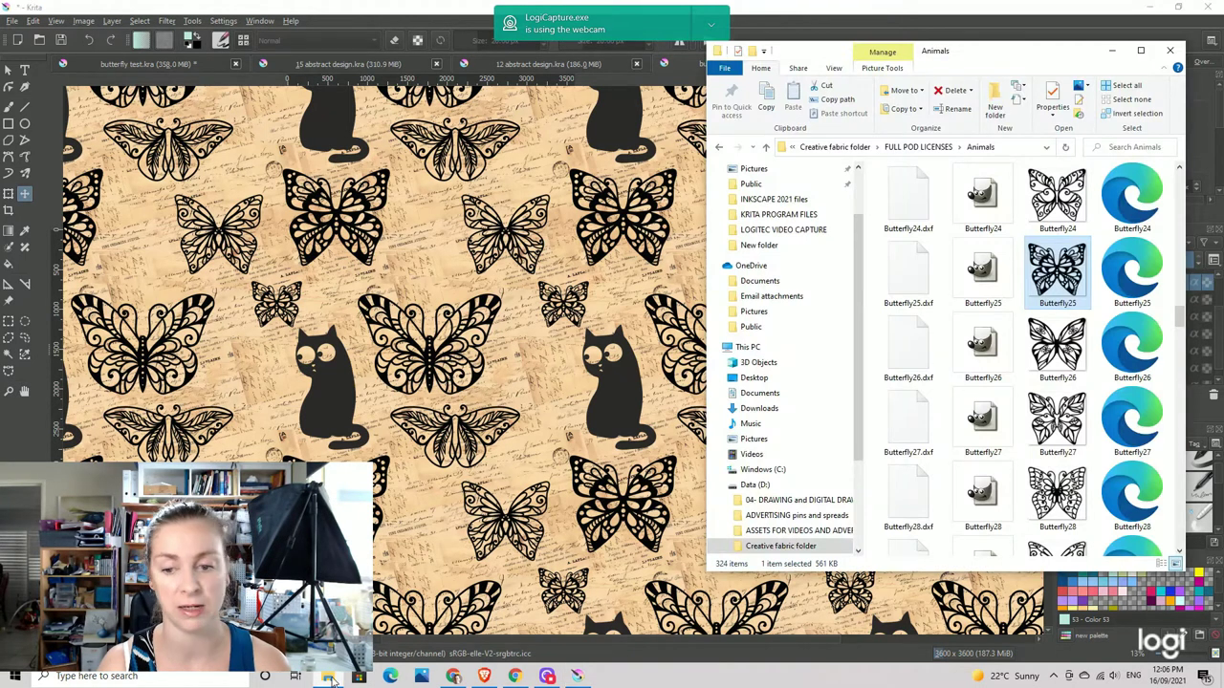
{"action": "left_click", "coordinate": [1056, 344]}
{"action": "left_click_drag", "start_coordinate": [1057, 344], "coordinate": [440, 277]}
{"action": "key", "text": "Escape"}
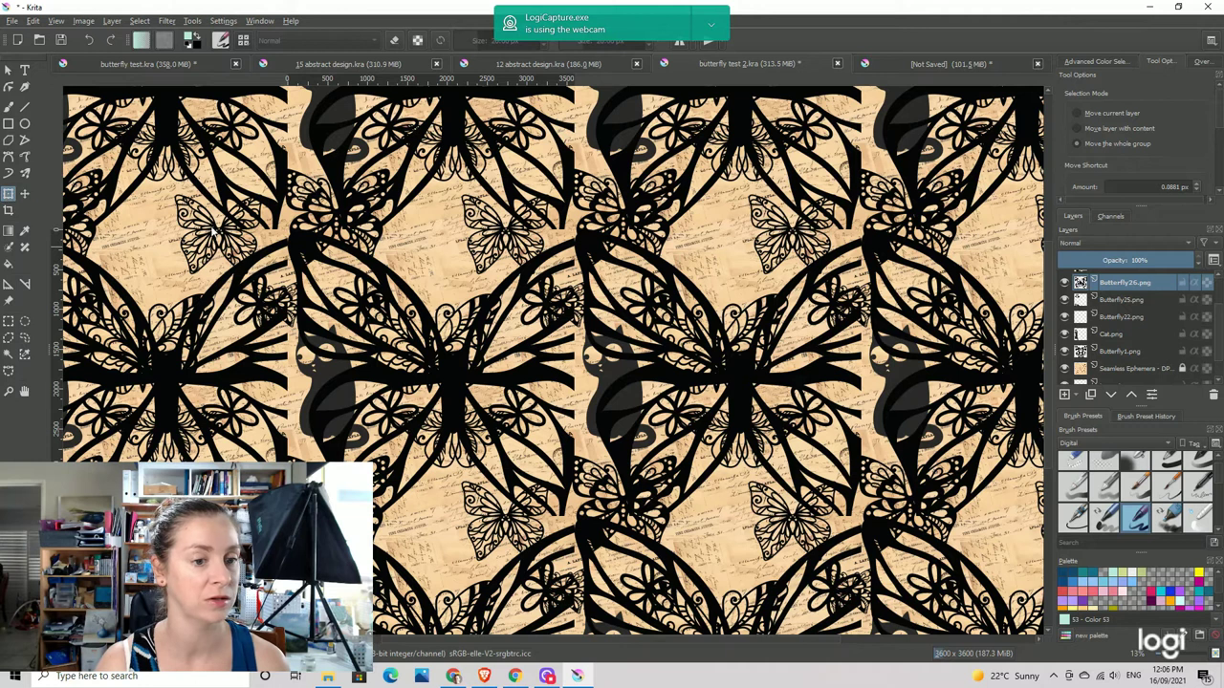
Shrink the Butterfly26 motif, place it between the two larger butterflies along the canvas's upper edge, and save the document
{"action": "key", "text": "ctrl+t"}
{"action": "left_click_drag", "start_coordinate": [620, 532], "coordinate": [321, 312]}
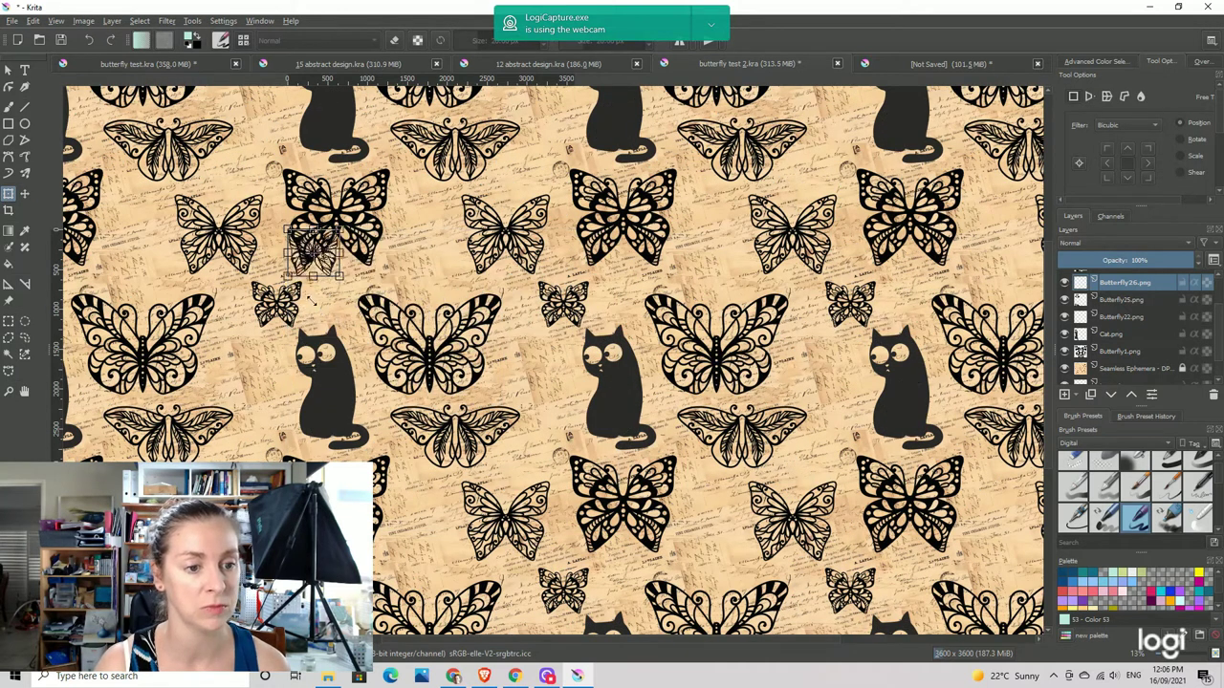
{"action": "left_click_drag", "start_coordinate": [301, 244], "coordinate": [419, 242]}
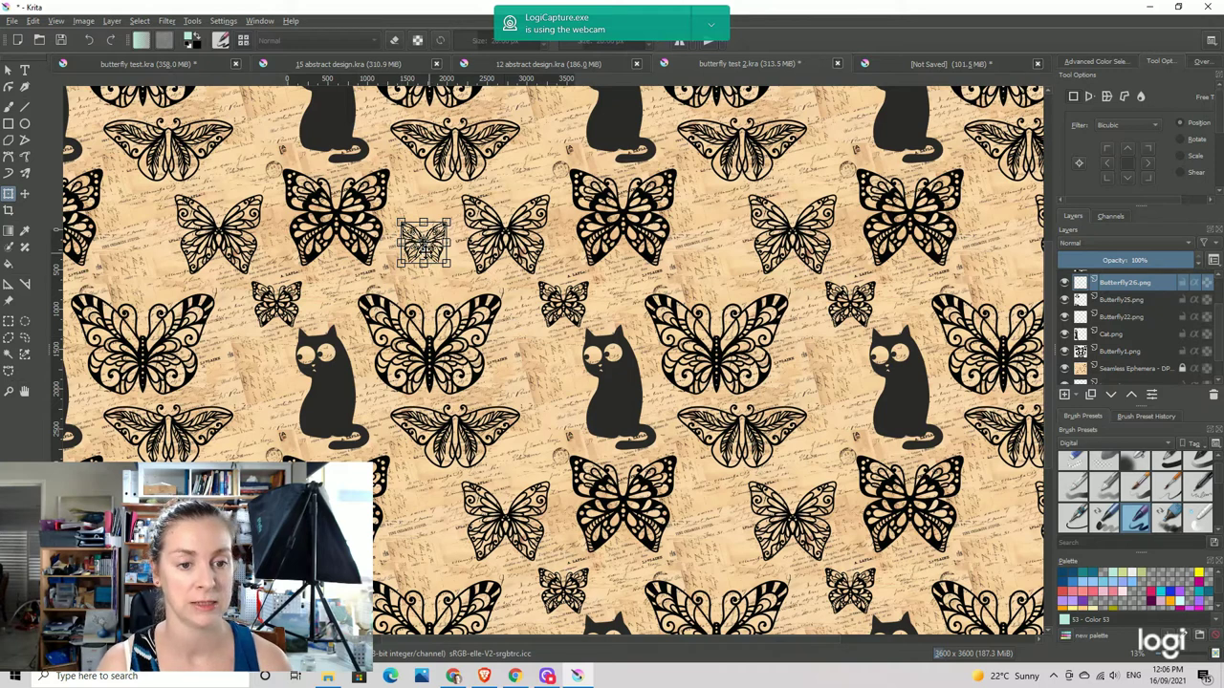
{"action": "left_click", "coordinate": [25, 193]}
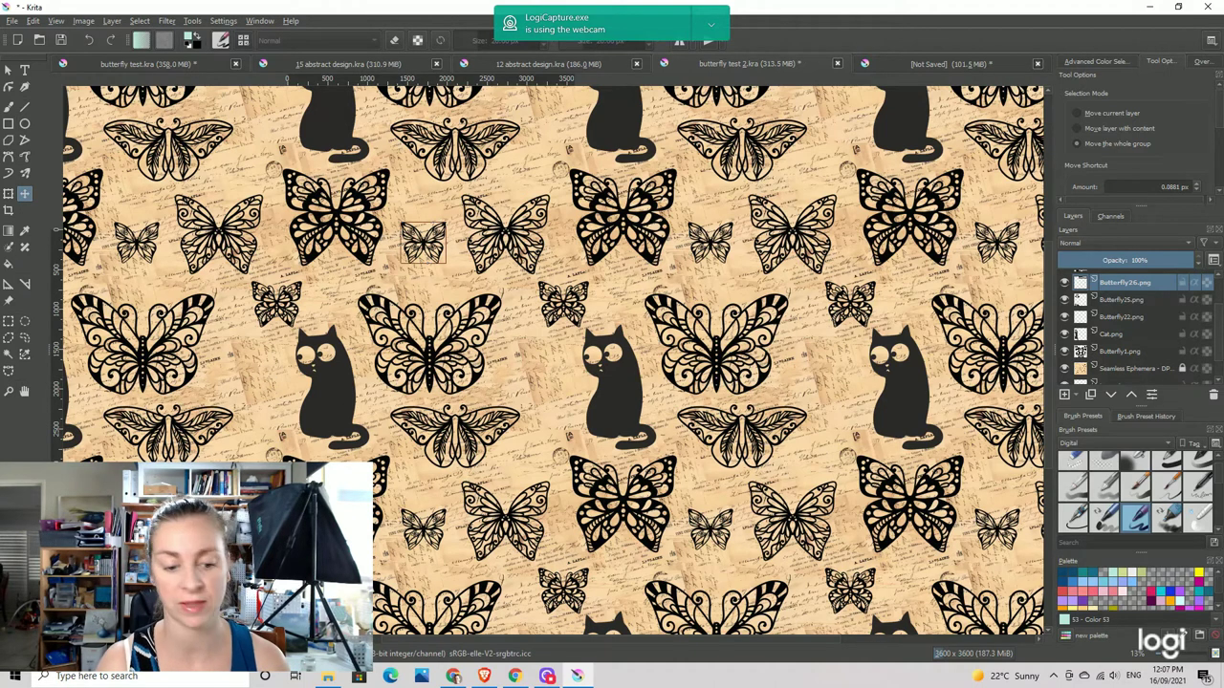
{"action": "left_click", "coordinate": [11, 21]}
{"action": "left_click", "coordinate": [43, 87]}
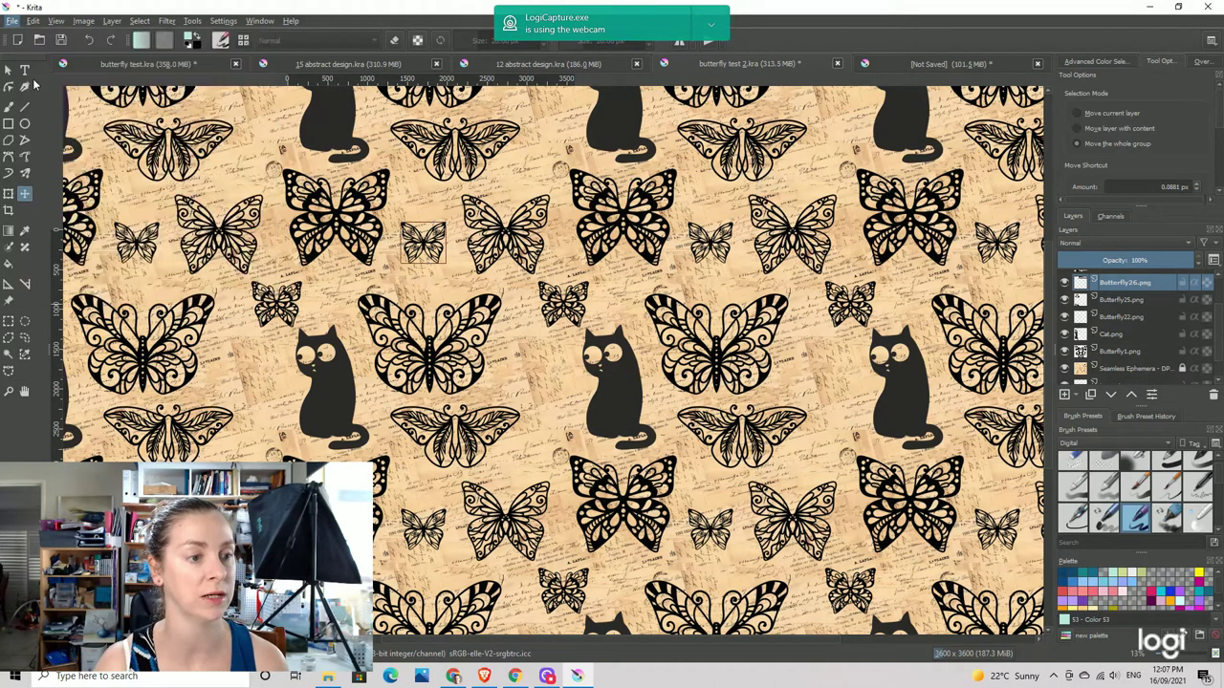
Browse the Animals folder for another motif and bring the Butterfly15 image into the document as a new layer
{"action": "left_click", "coordinate": [327, 677]}
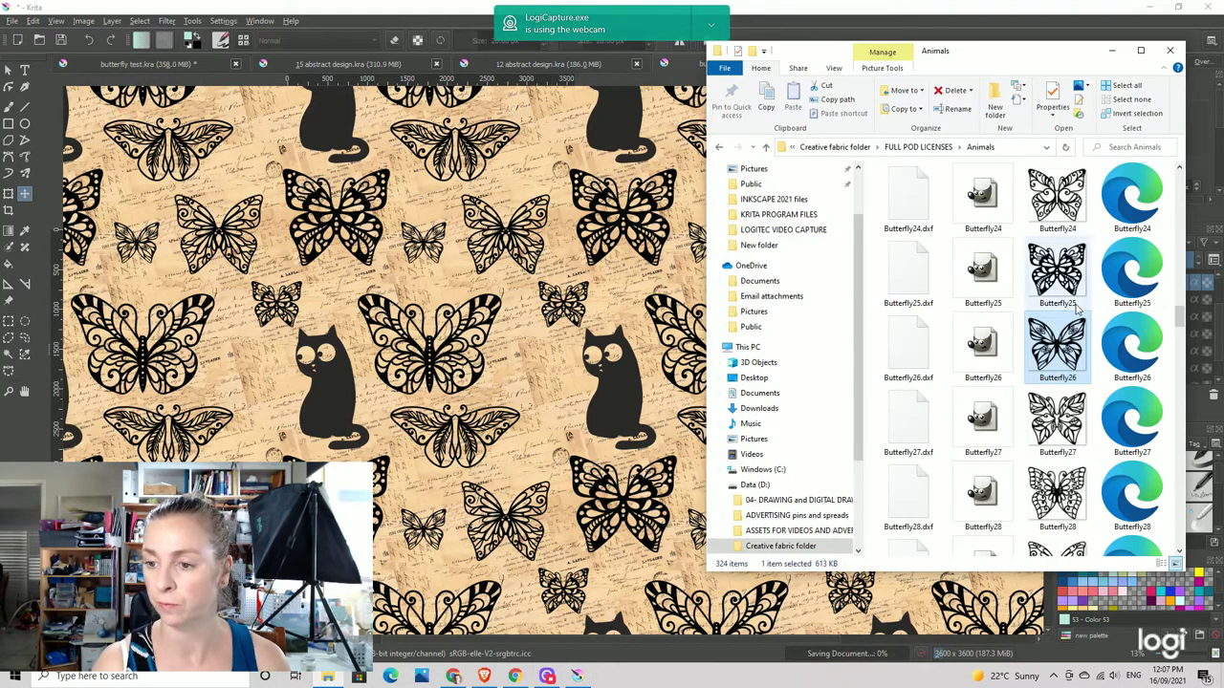
{"action": "scroll", "coordinate": [1077, 308], "scroll_direction": "down", "scroll_amount": 3}
{"action": "scroll", "coordinate": [1052, 275], "scroll_direction": "down", "scroll_amount": 3}
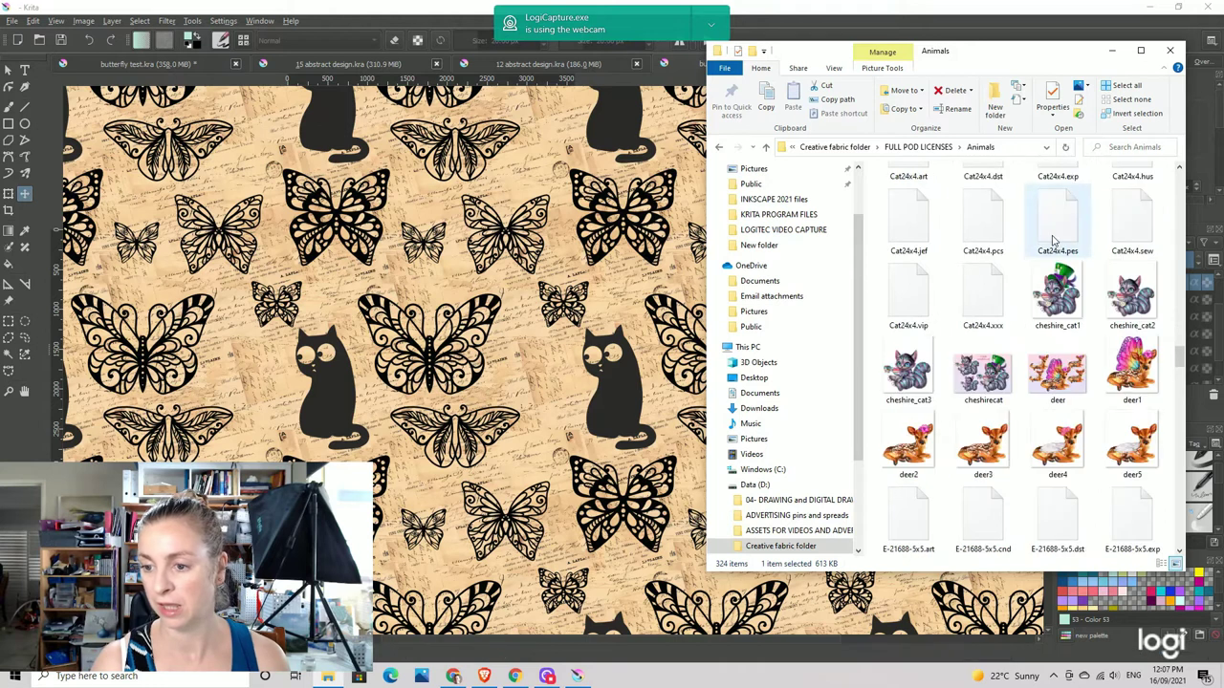
{"action": "scroll", "coordinate": [1061, 273], "scroll_direction": "up", "scroll_amount": 5}
{"action": "scroll", "coordinate": [1071, 275], "scroll_direction": "up", "scroll_amount": 10}
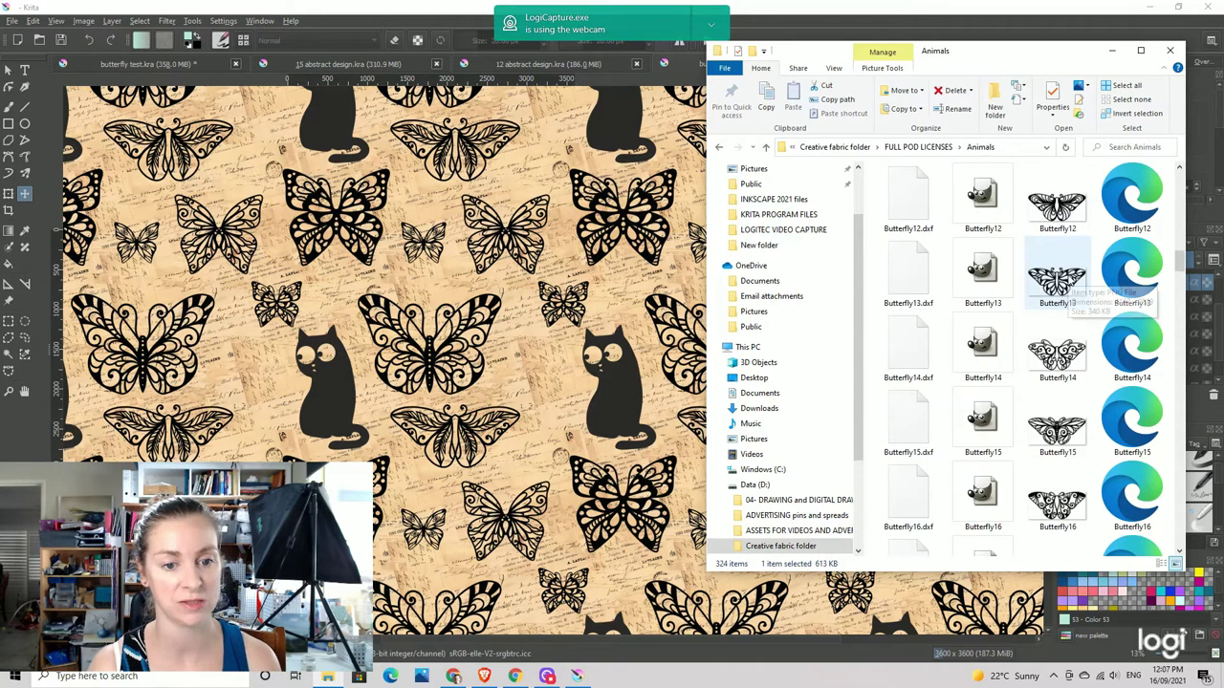
{"action": "left_click", "coordinate": [1060, 438]}
{"action": "left_click_drag", "start_coordinate": [1061, 436], "coordinate": [537, 402]}
{"action": "left_click", "coordinate": [600, 414]}
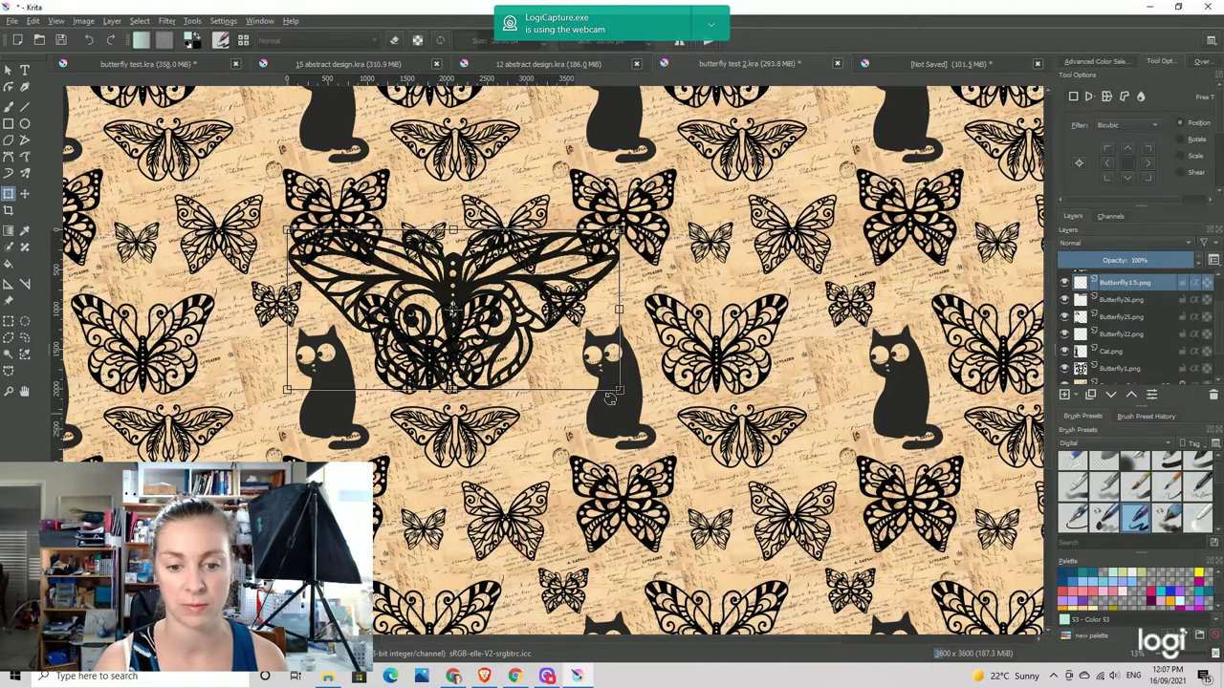
Shrink the Butterfly15 motif, place it in the gap between the large butterfly and the cat, and tilt it clockwise
{"action": "left_click_drag", "start_coordinate": [618, 389], "coordinate": [390, 278]}
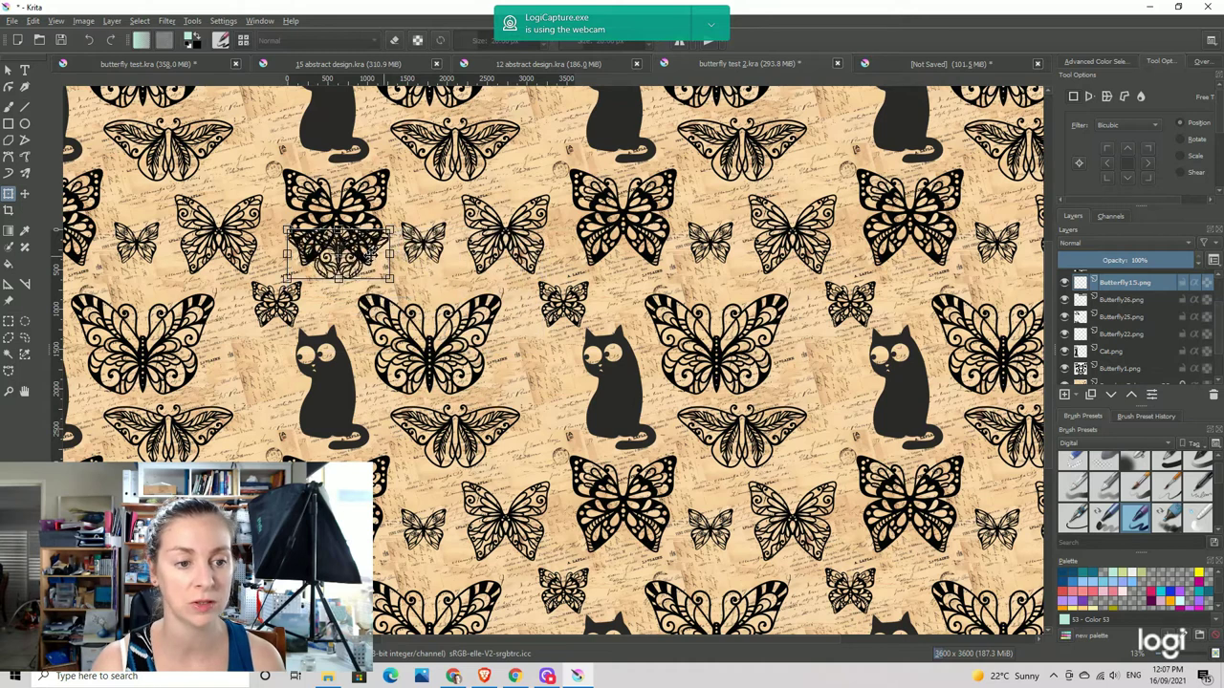
{"action": "left_click_drag", "start_coordinate": [341, 247], "coordinate": [536, 364]}
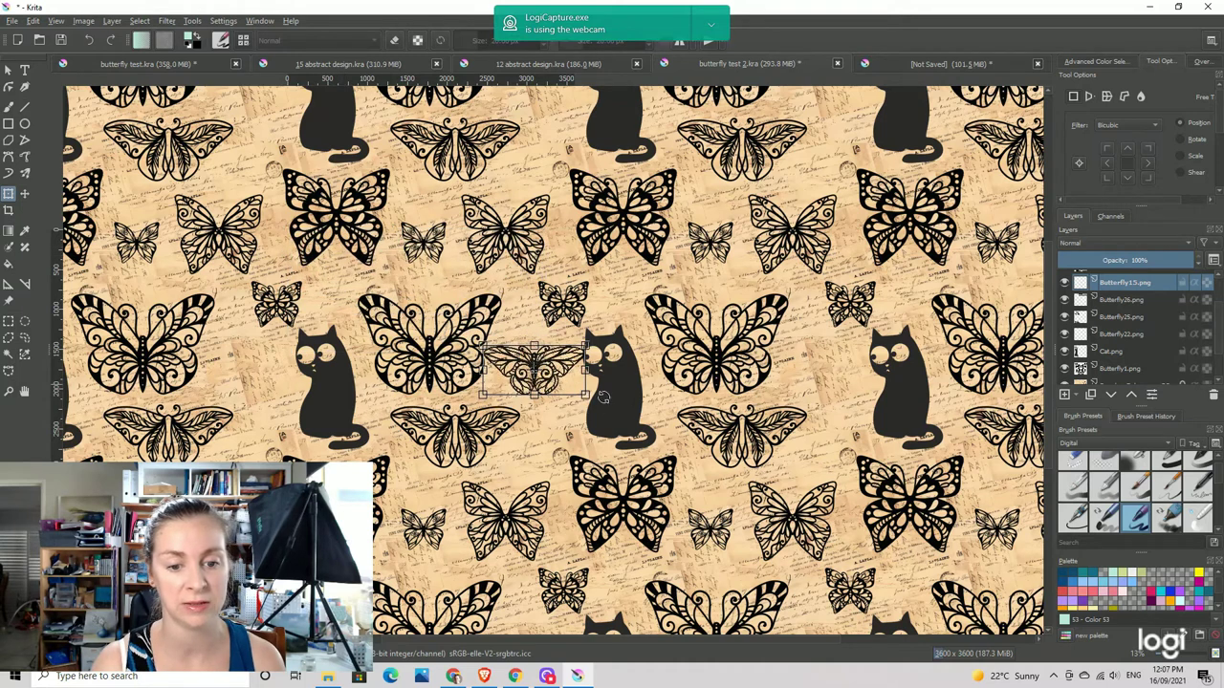
{"action": "left_click_drag", "start_coordinate": [587, 395], "coordinate": [549, 373]}
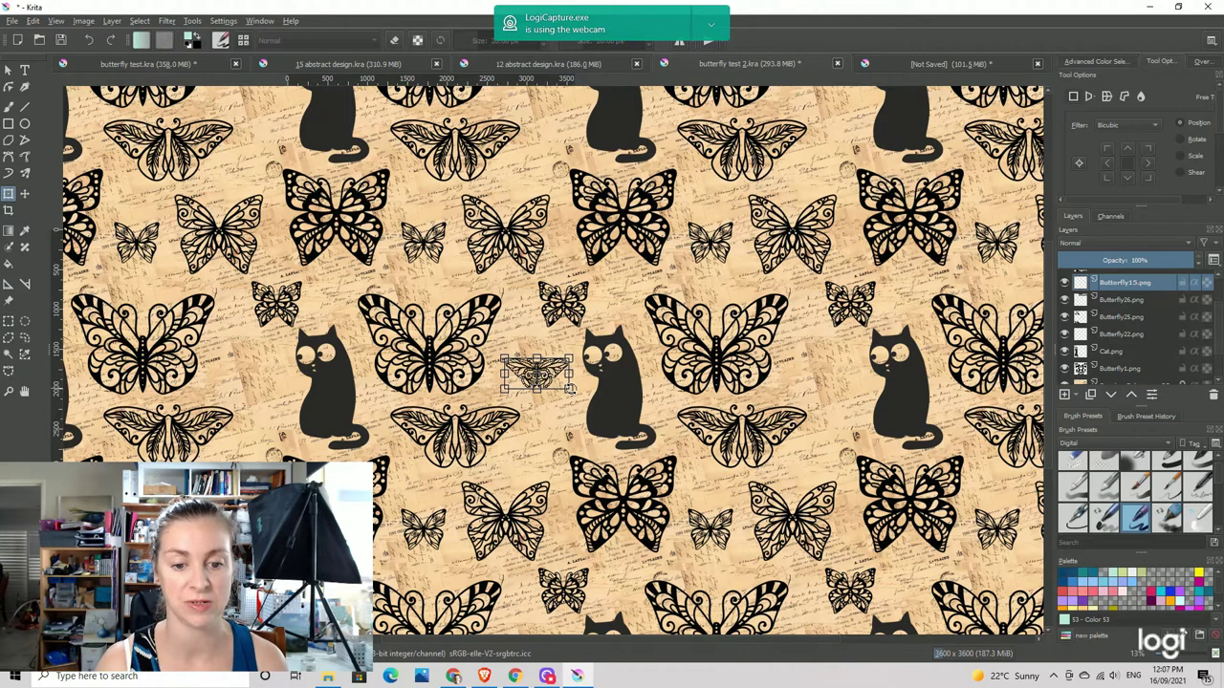
{"action": "left_click_drag", "start_coordinate": [569, 392], "coordinate": [559, 399]}
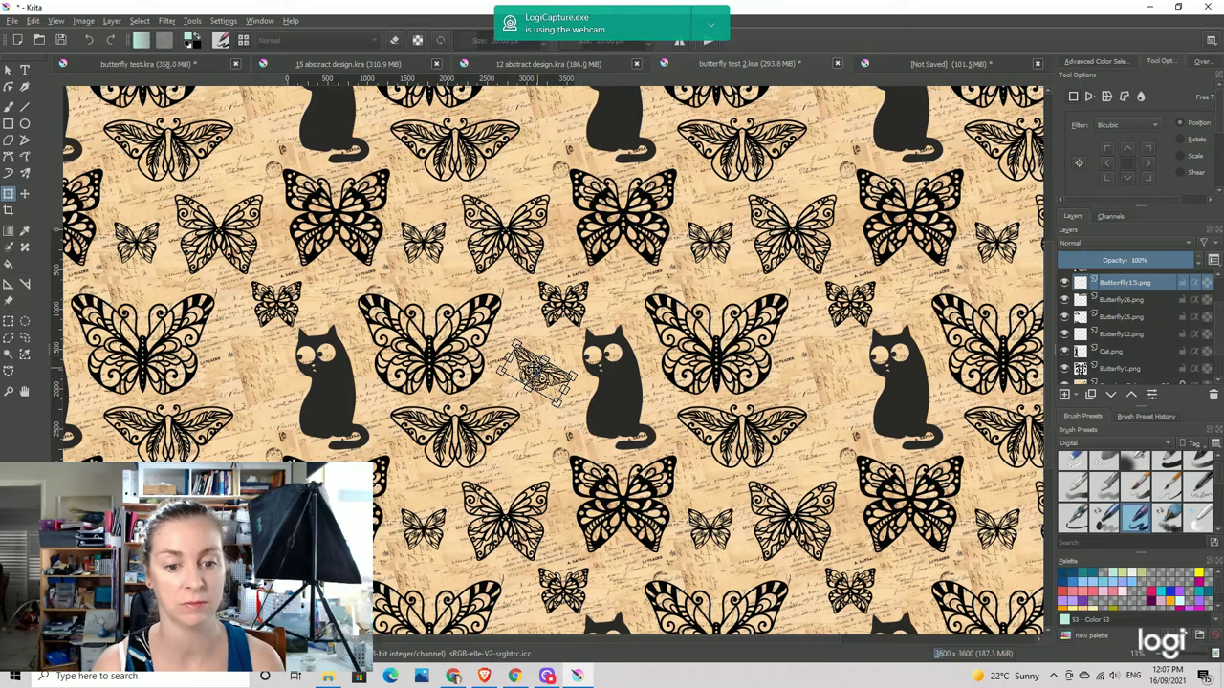
{"action": "left_click", "coordinate": [25, 194]}
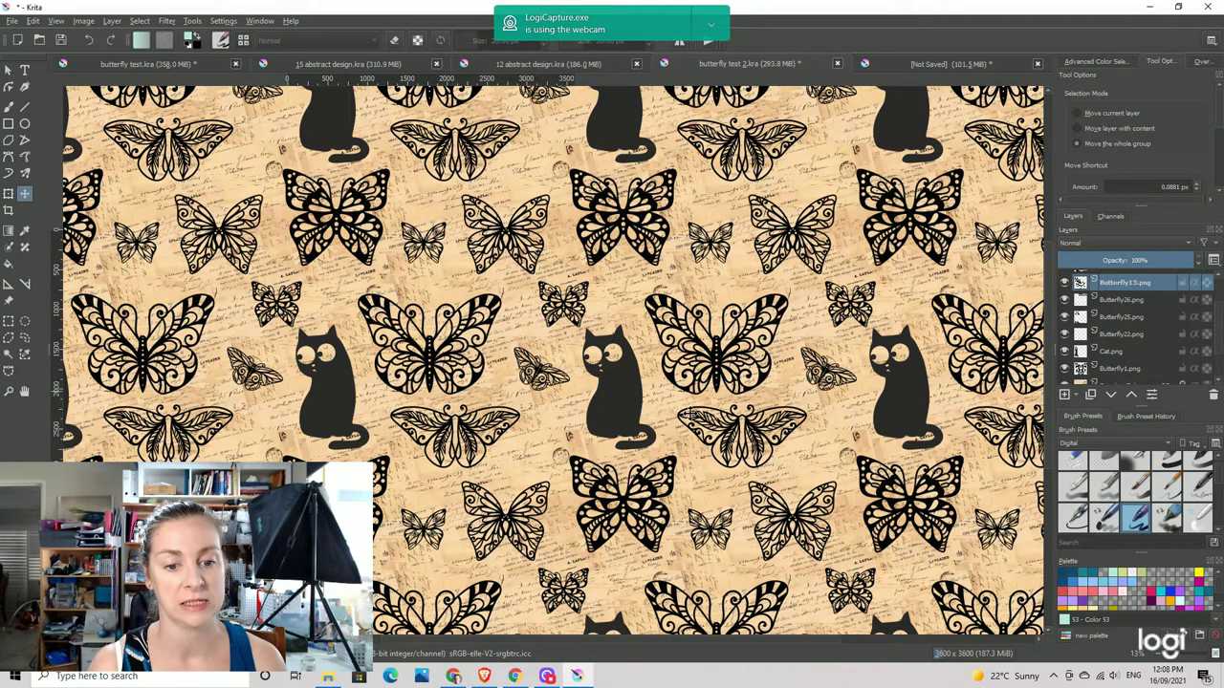
Review the repeating pattern at several scales and hide the Cat layer
{"action": "scroll", "coordinate": [500, 276], "scroll_direction": "down", "scroll_amount": 3}
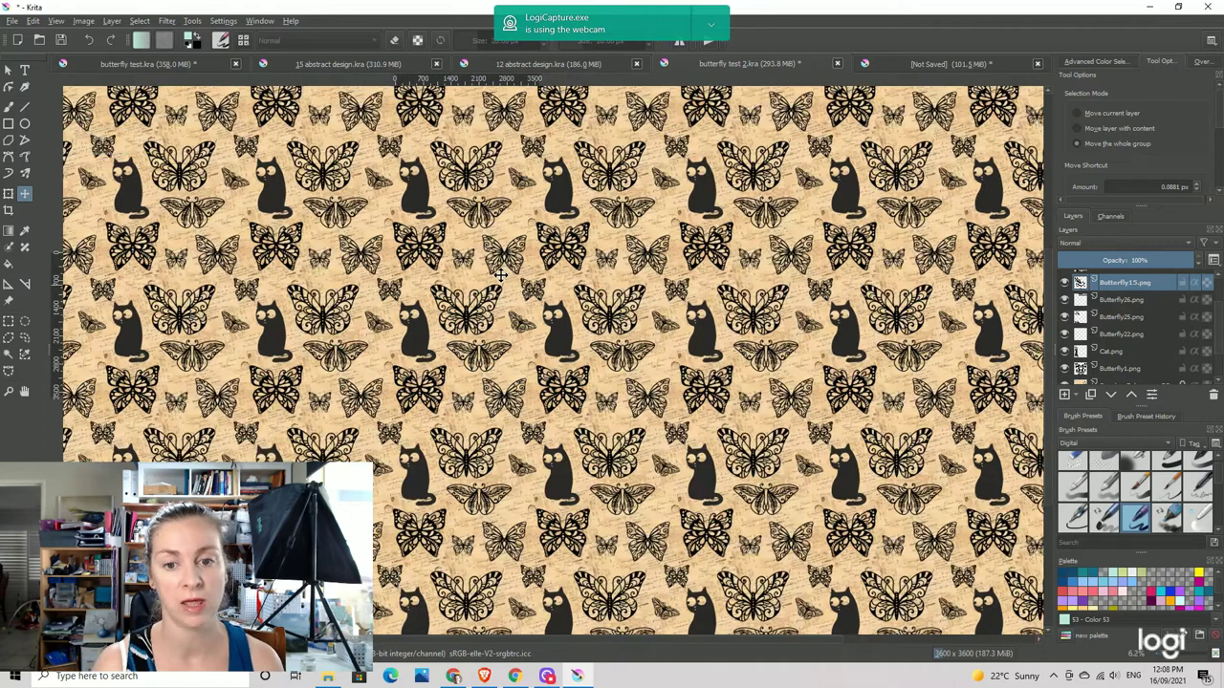
{"action": "scroll", "coordinate": [500, 275], "scroll_direction": "up", "scroll_amount": 2}
{"action": "scroll", "coordinate": [500, 276], "scroll_direction": "down", "scroll_amount": 1}
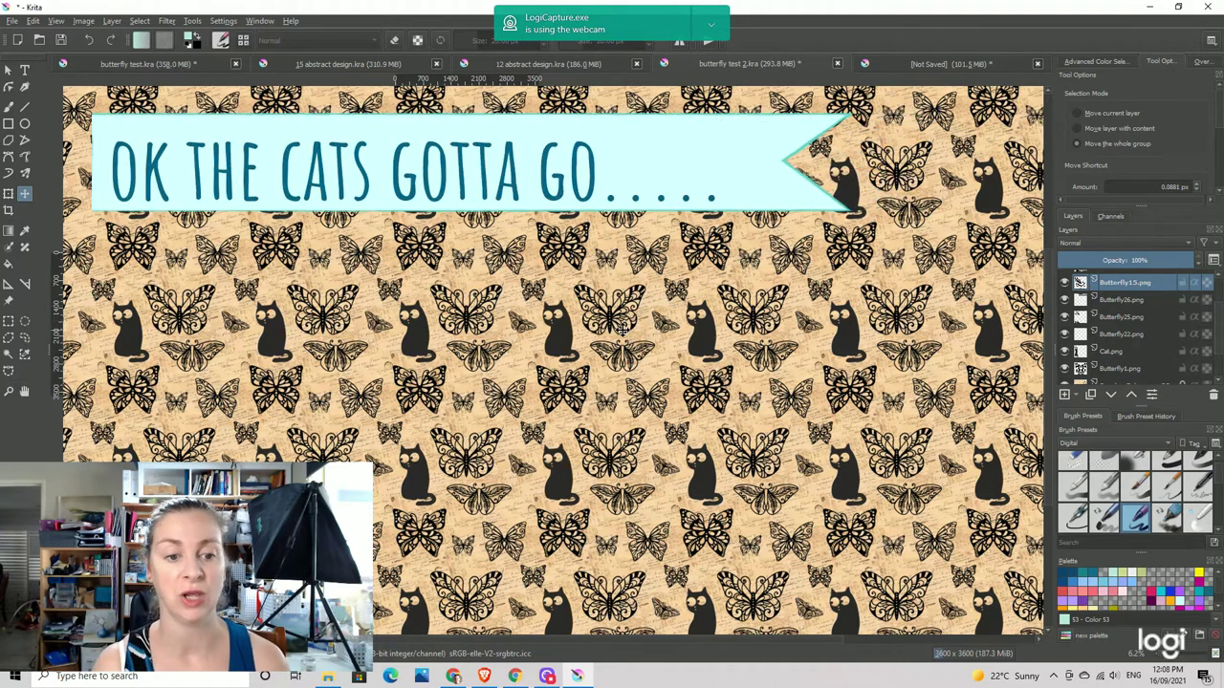
{"action": "scroll", "coordinate": [623, 329], "scroll_direction": "down", "scroll_amount": 2}
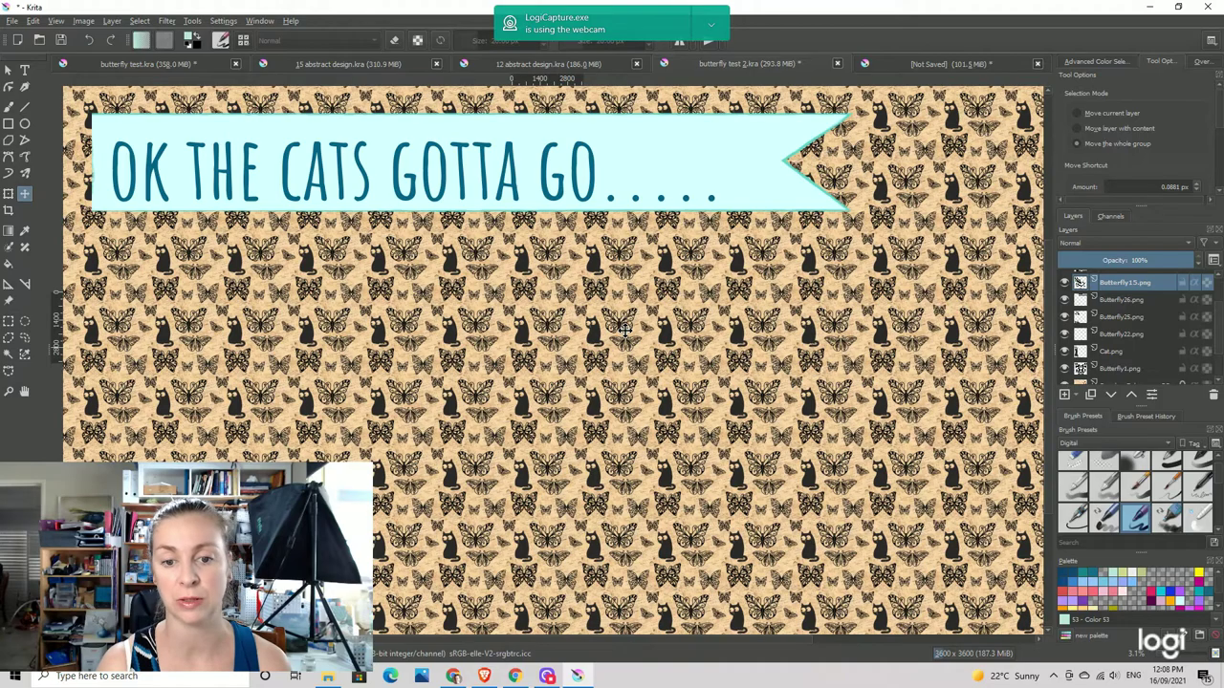
{"action": "scroll", "coordinate": [623, 329], "scroll_direction": "up", "scroll_amount": 5}
{"action": "scroll", "coordinate": [624, 329], "scroll_direction": "down", "scroll_amount": 2}
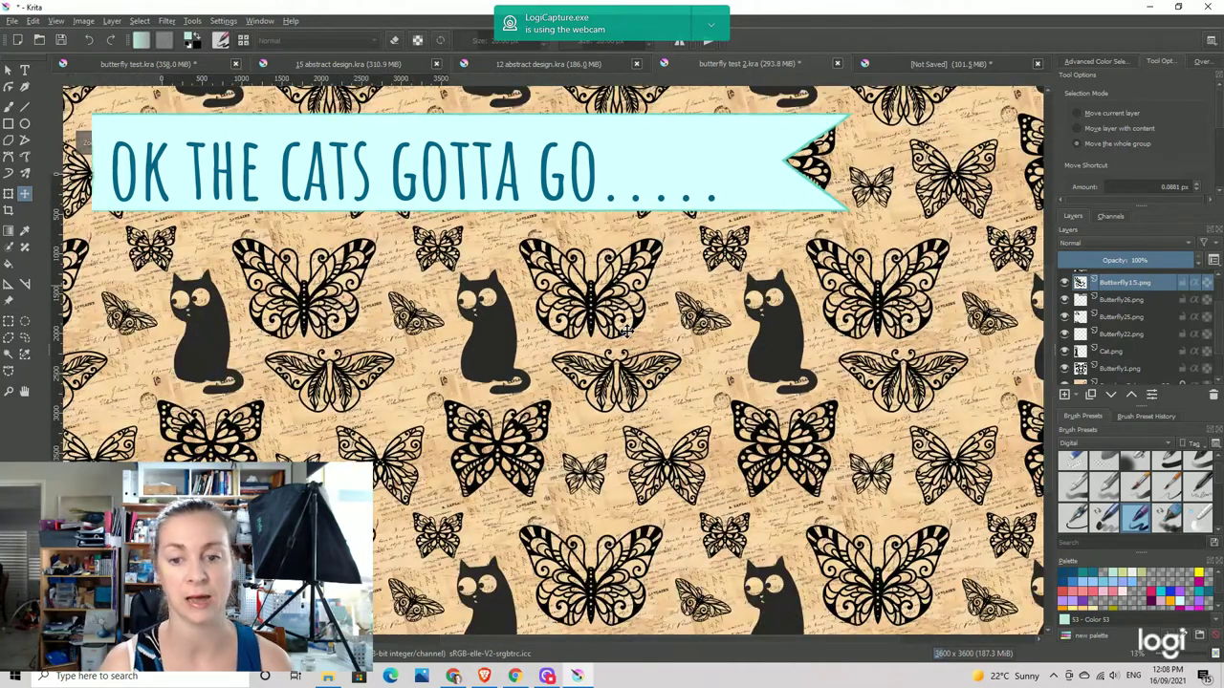
{"action": "scroll", "coordinate": [623, 329], "scroll_direction": "down", "scroll_amount": 2}
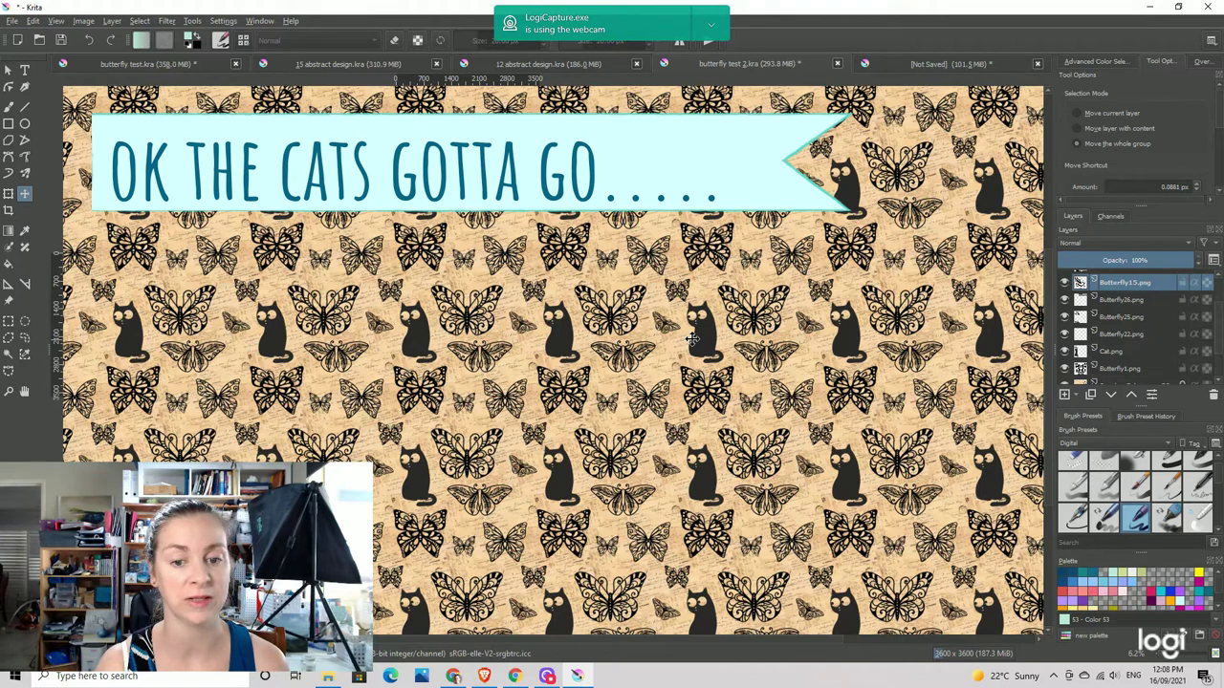
{"action": "scroll", "coordinate": [690, 339], "scroll_direction": "up", "scroll_amount": 2}
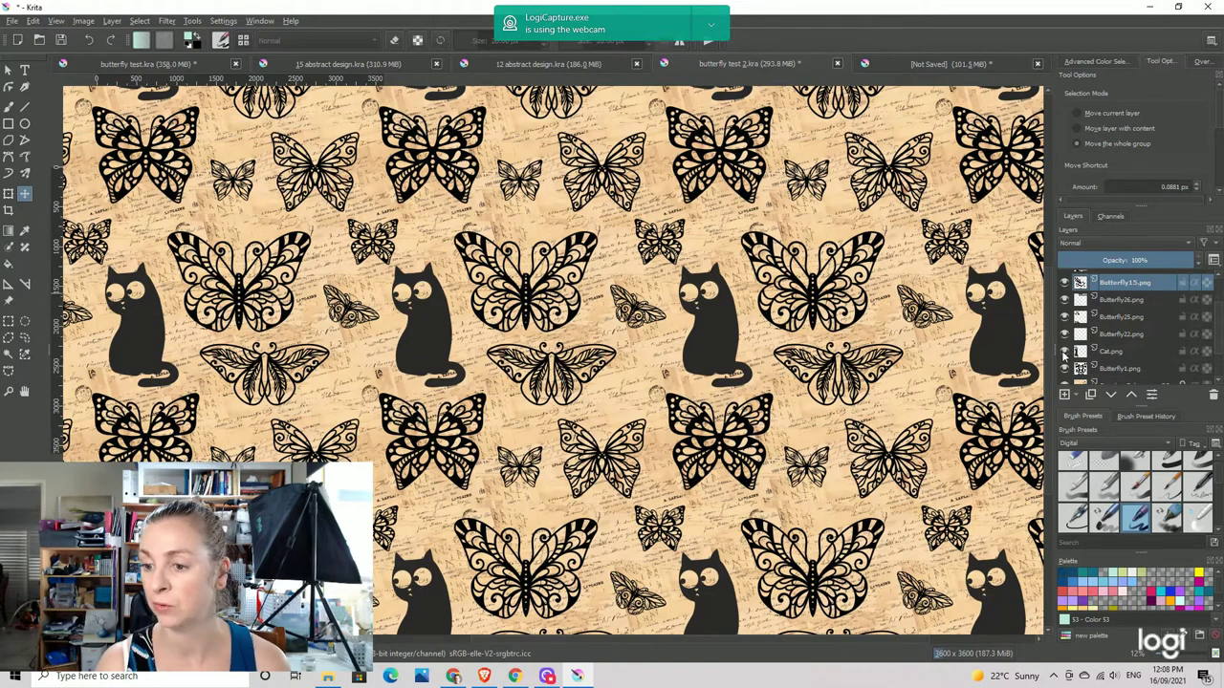
{"action": "left_click", "coordinate": [1064, 350]}
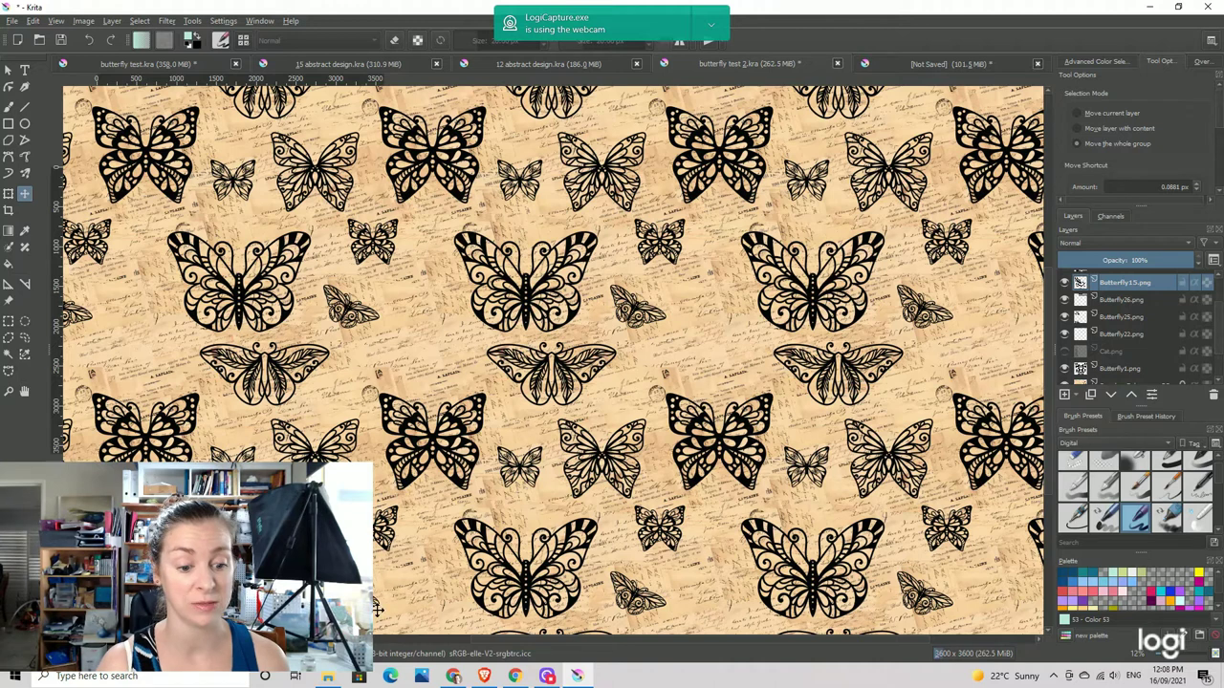
Bring the Butterfly12 image from the Animals folder into the pattern document as a new layer
{"action": "left_click", "coordinate": [327, 679]}
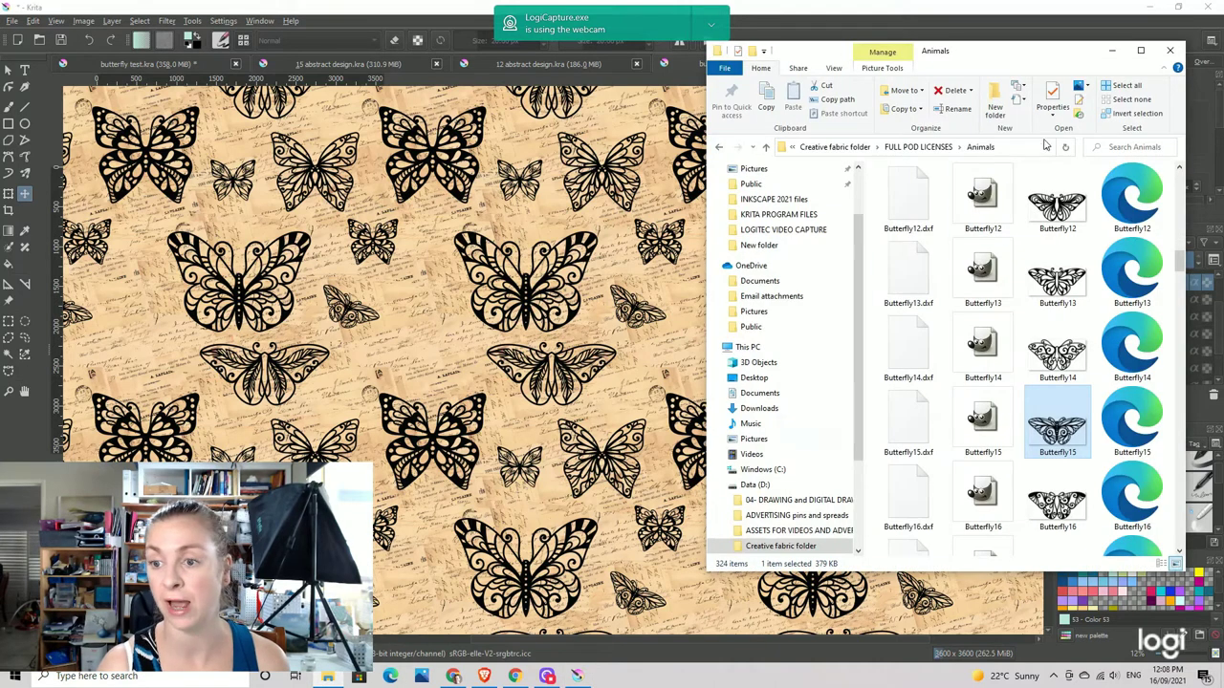
{"action": "left_click", "coordinate": [1071, 214]}
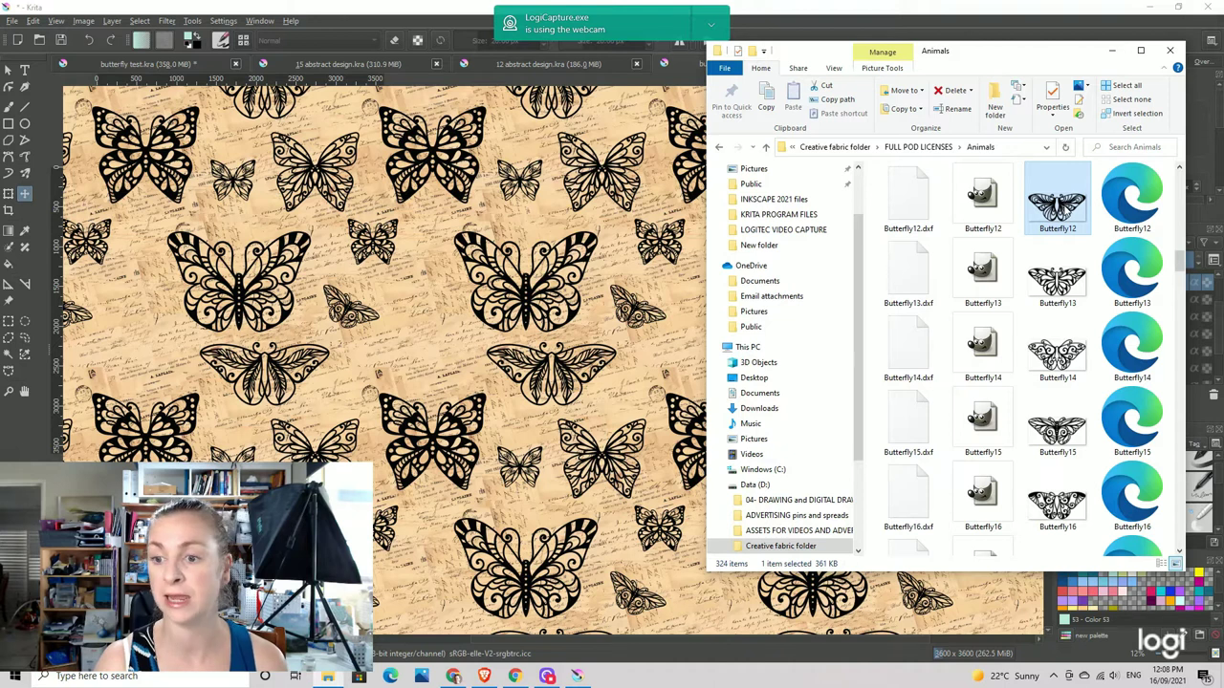
{"action": "left_click_drag", "start_coordinate": [1057, 206], "coordinate": [645, 311]}
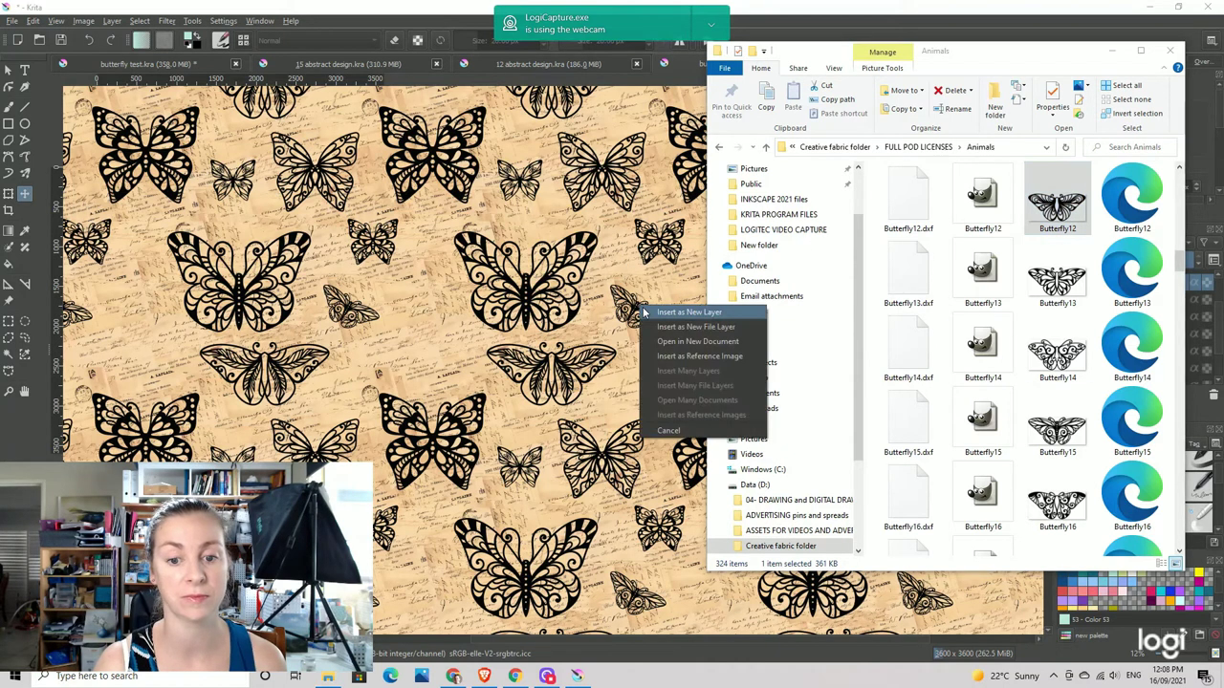
{"action": "left_click", "coordinate": [671, 315]}
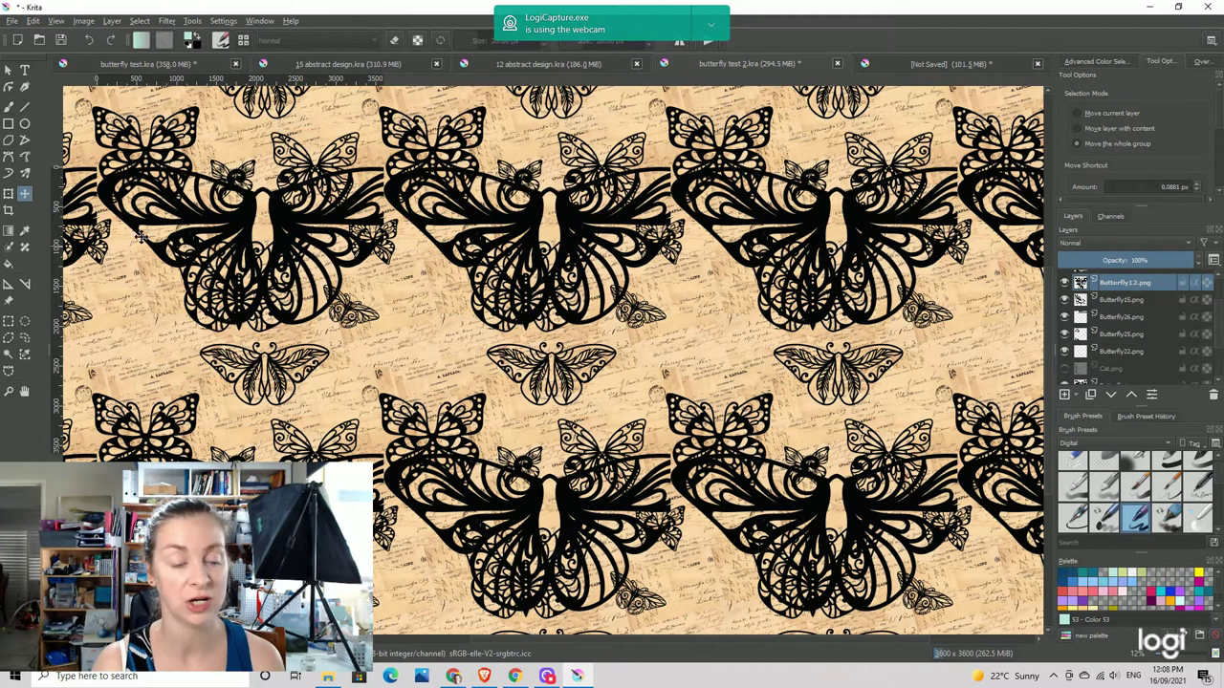
Shrink the Butterfly12 motif, tilt it counterclockwise, and place it in the gap between the repeated moths where the cat was
{"action": "left_click", "coordinate": [8, 193]}
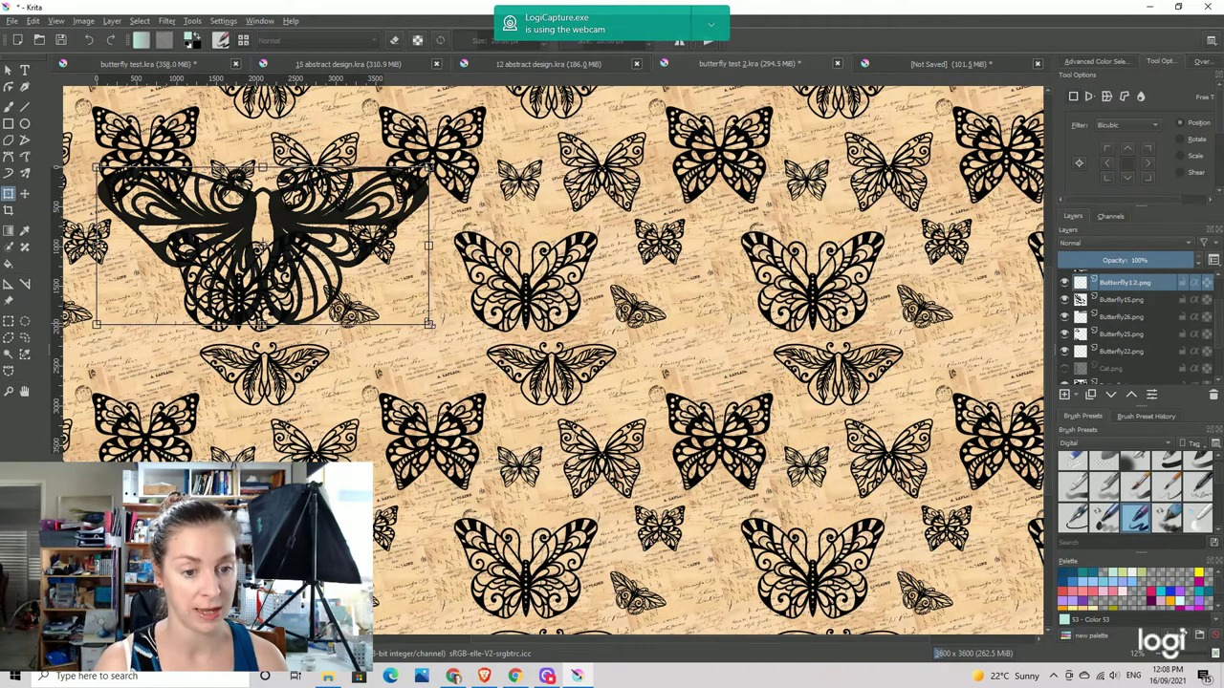
{"action": "left_click_drag", "start_coordinate": [406, 305], "coordinate": [241, 234]}
{"action": "left_click_drag", "start_coordinate": [172, 203], "coordinate": [420, 359]}
{"action": "left_click_drag", "start_coordinate": [489, 390], "coordinate": [427, 354]}
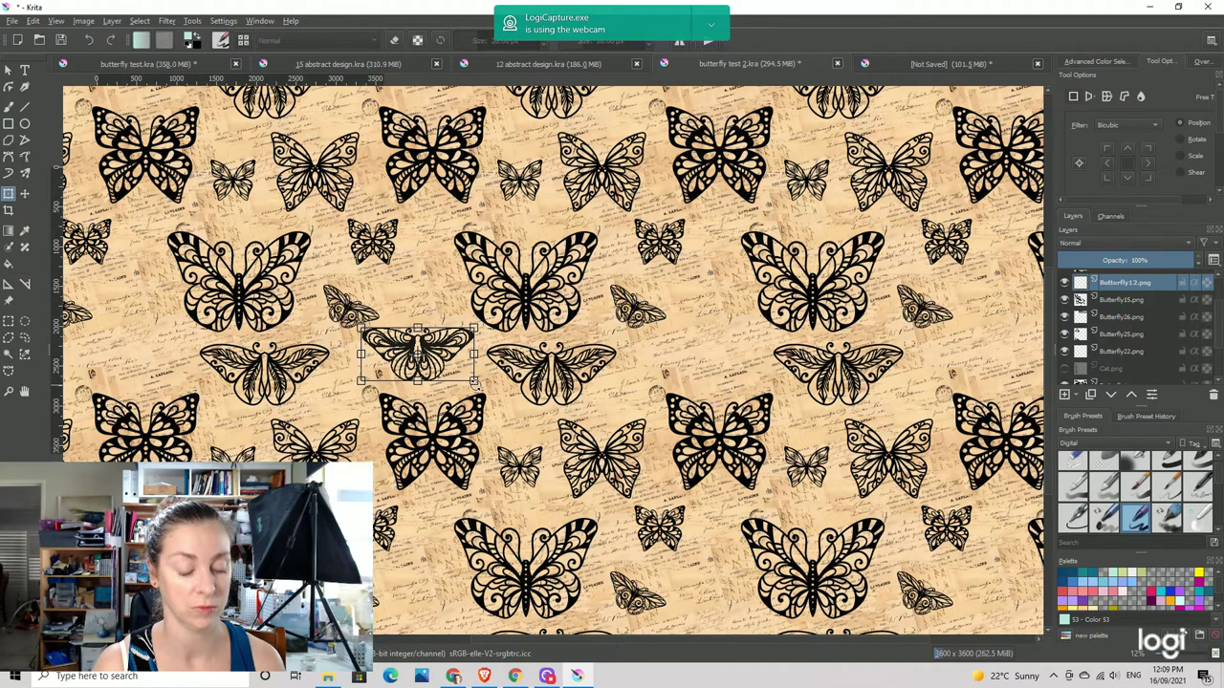
{"action": "left_click_drag", "start_coordinate": [478, 378], "coordinate": [490, 355]}
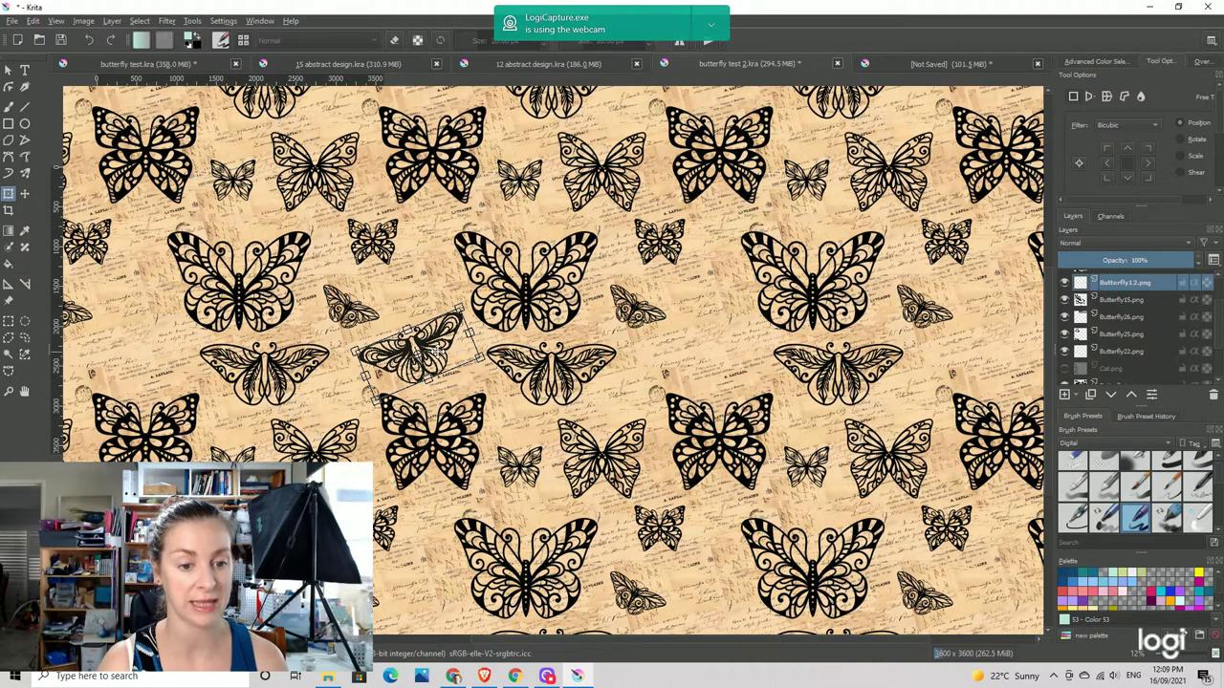
{"action": "left_click", "coordinate": [25, 194]}
{"action": "left_click_drag", "start_coordinate": [446, 354], "coordinate": [371, 357]}
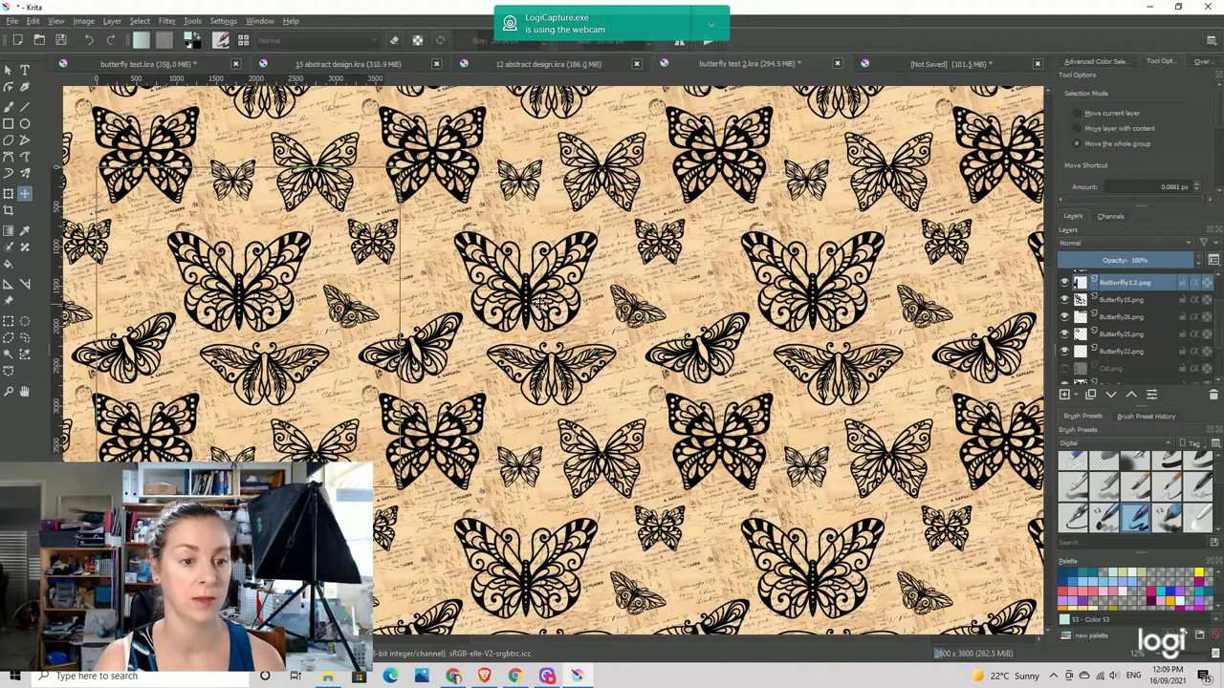
Bring the Butterfly28 image from the Animals folder into the document as a new layer and save the document
{"action": "scroll", "coordinate": [539, 300], "scroll_direction": "down", "scroll_amount": 3, "text": "ctrl"}
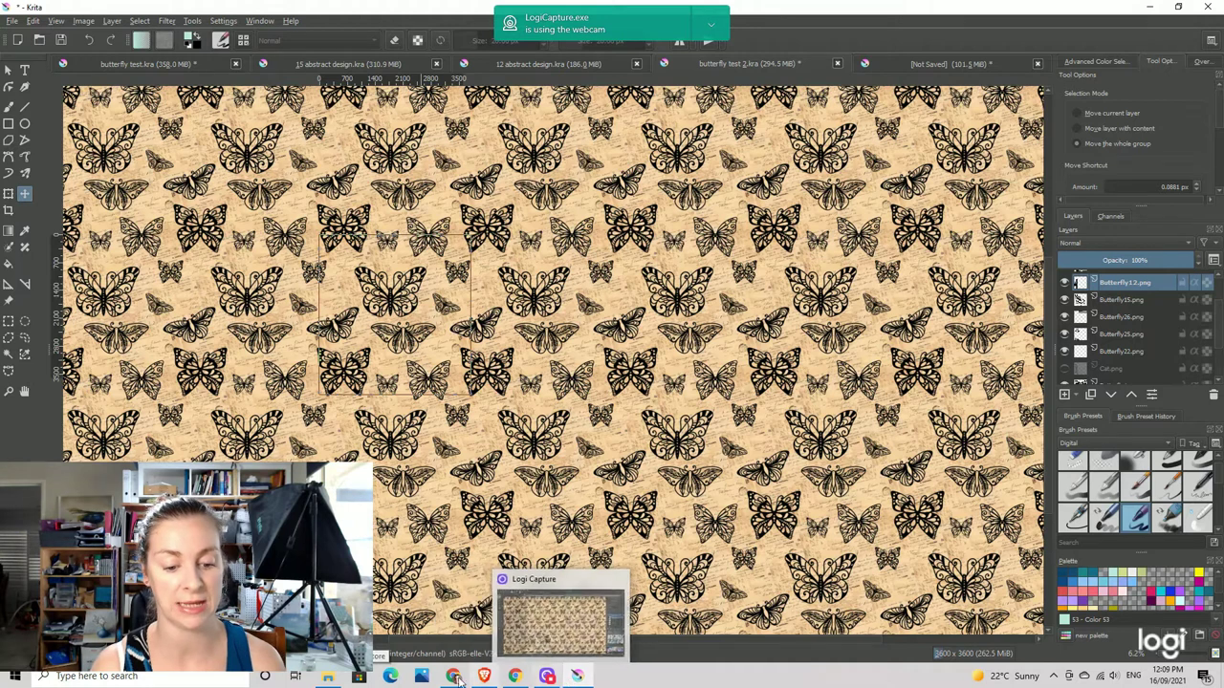
{"action": "left_click", "coordinate": [330, 678]}
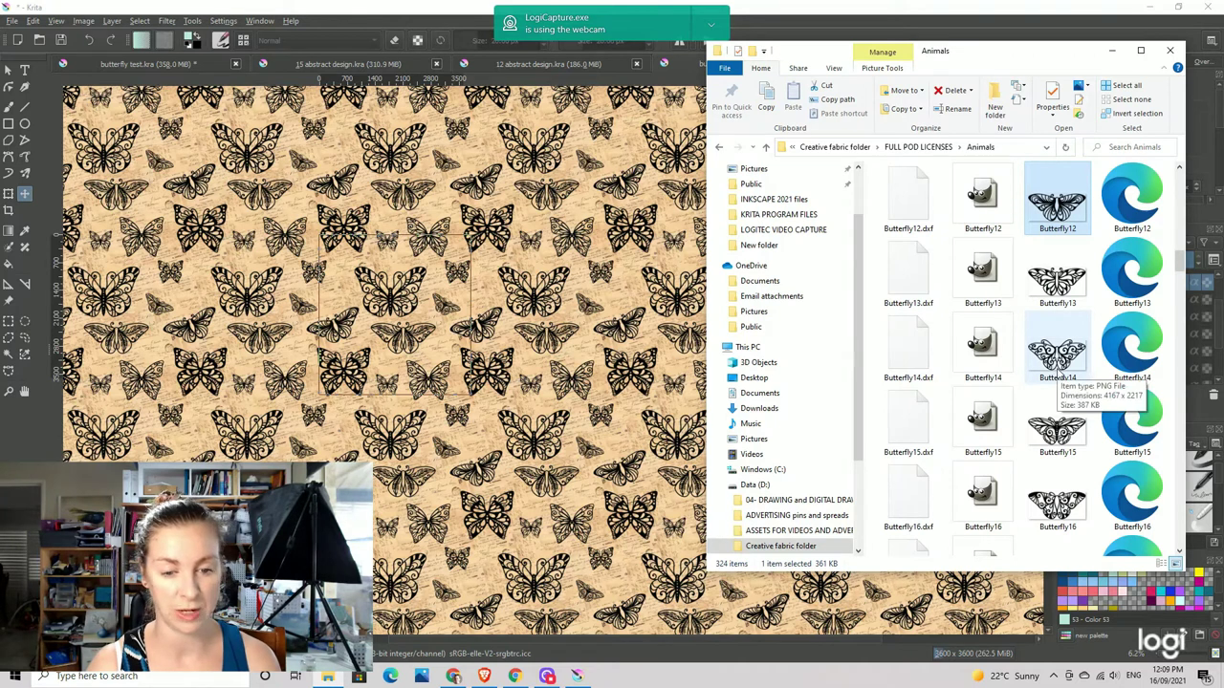
{"action": "scroll", "coordinate": [1057, 375], "scroll_direction": "down", "scroll_amount": 5}
{"action": "left_click", "coordinate": [1059, 301]}
{"action": "left_click_drag", "start_coordinate": [1061, 304], "coordinate": [514, 392]}
{"action": "left_click", "coordinate": [547, 405]}
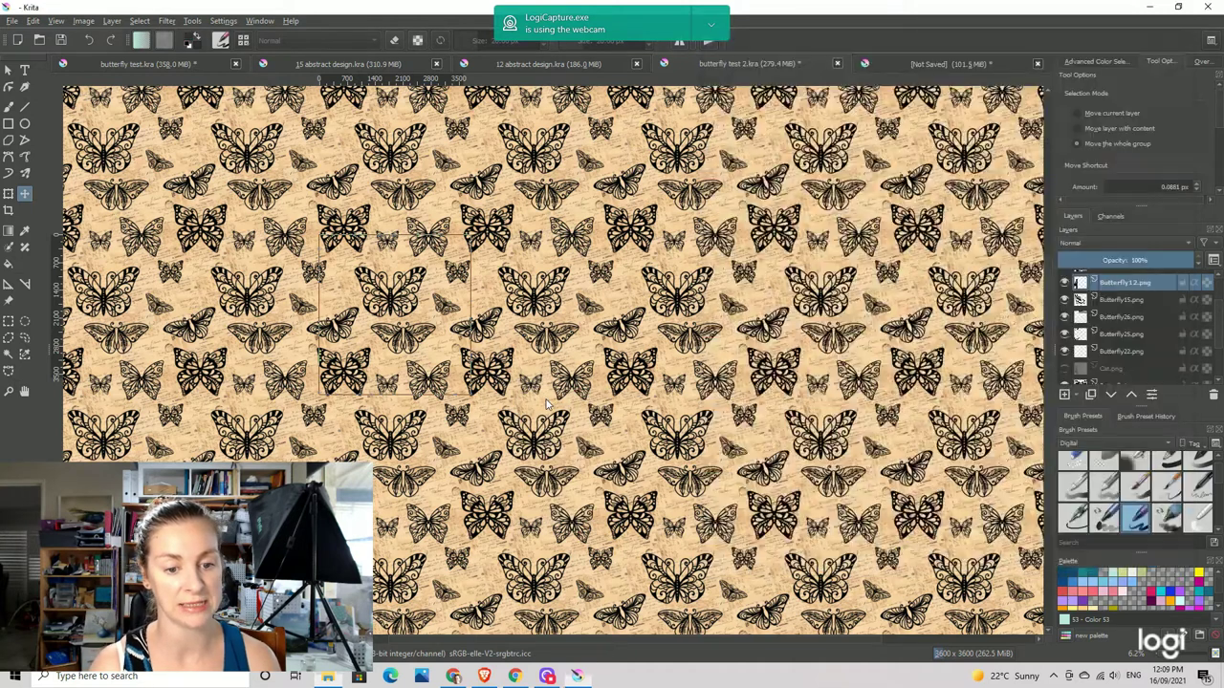
{"action": "left_click", "coordinate": [12, 23]}
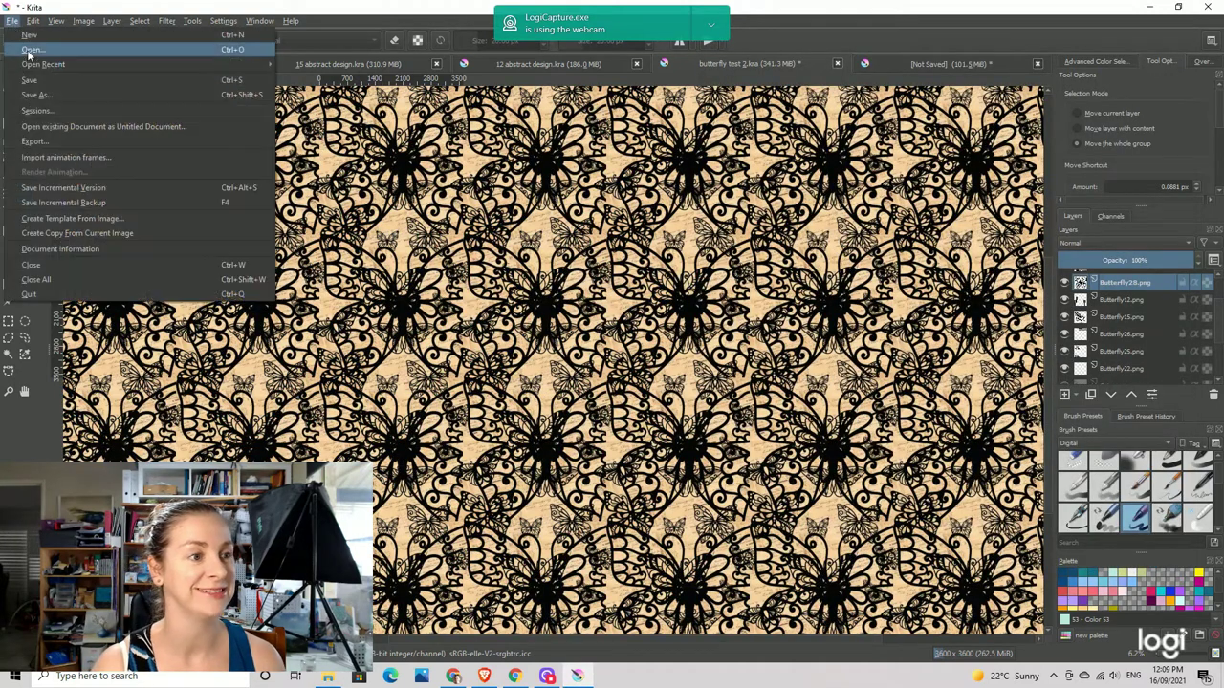
{"action": "left_click", "coordinate": [32, 82]}
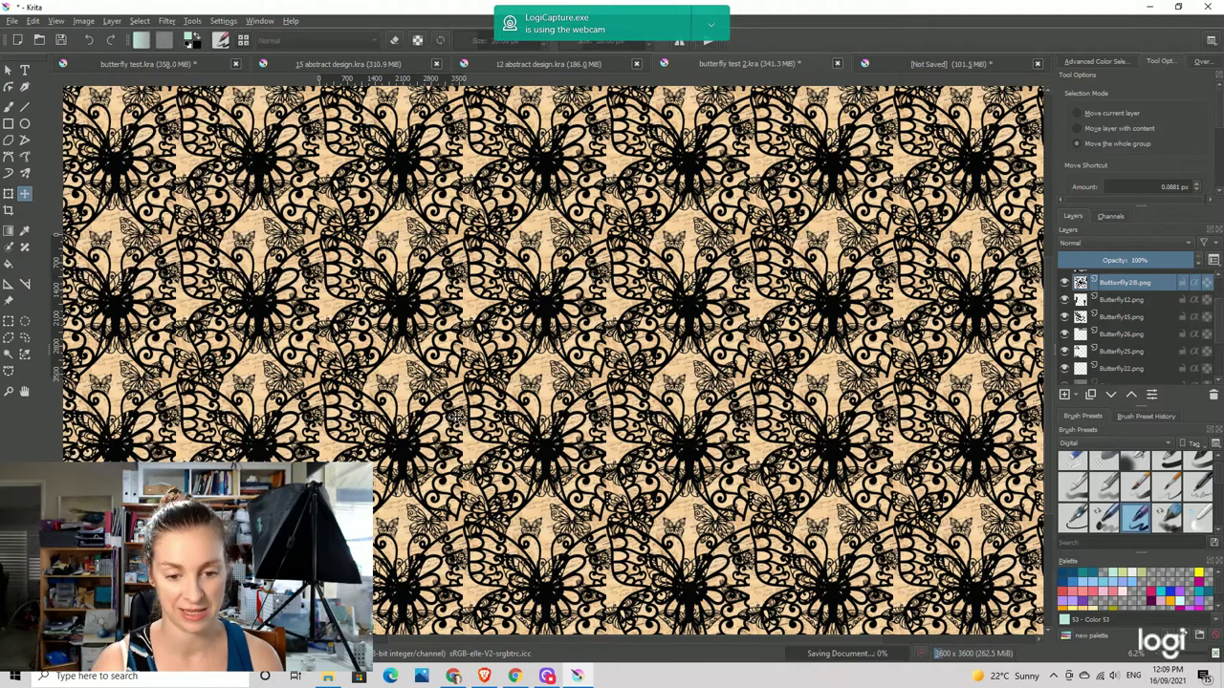
Shrink the Butterfly28 motif, place it in the gap above the tilted Butterfly12 moth, and rotate it slightly
{"action": "left_click", "coordinate": [7, 194]}
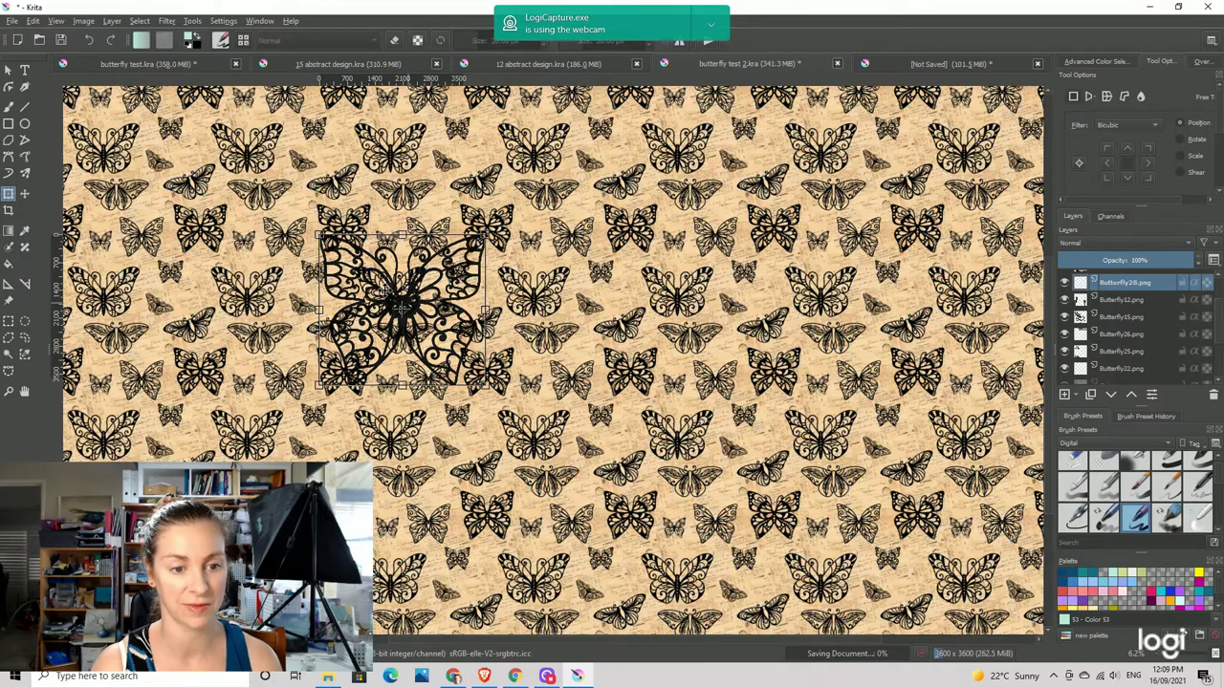
{"action": "left_click_drag", "start_coordinate": [483, 382], "coordinate": [350, 277]}
{"action": "scroll", "coordinate": [446, 307], "scroll_direction": "up", "scroll_amount": 3}
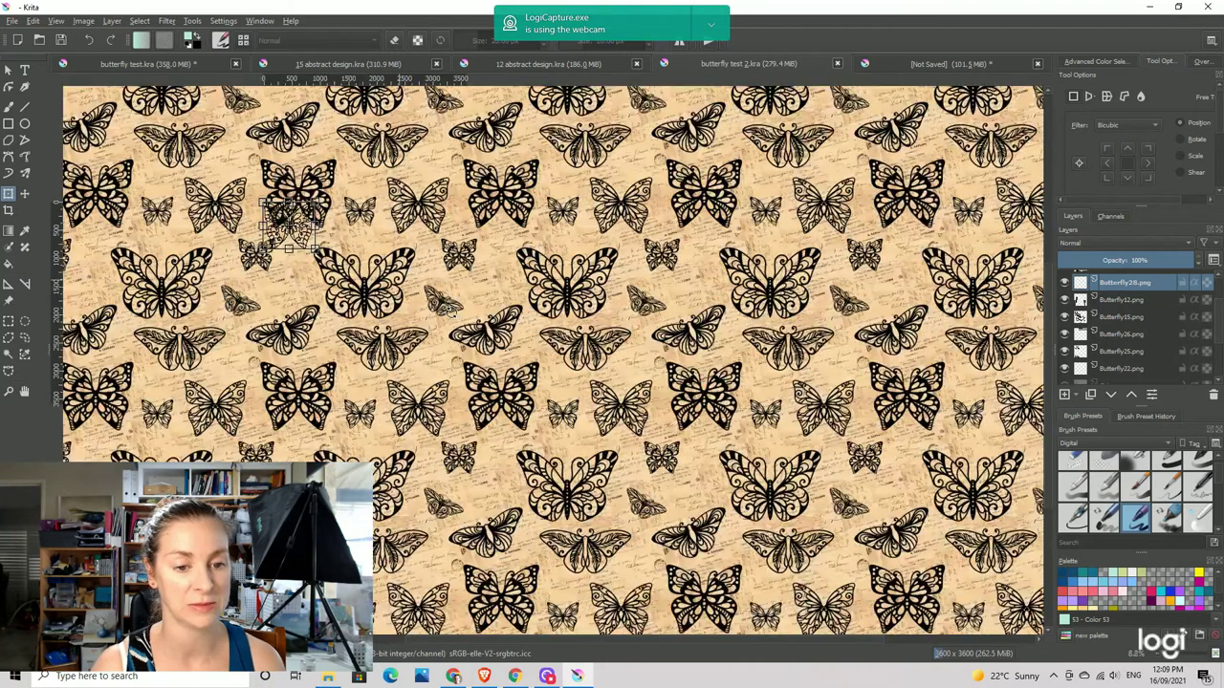
{"action": "left_click_drag", "start_coordinate": [283, 217], "coordinate": [518, 278]}
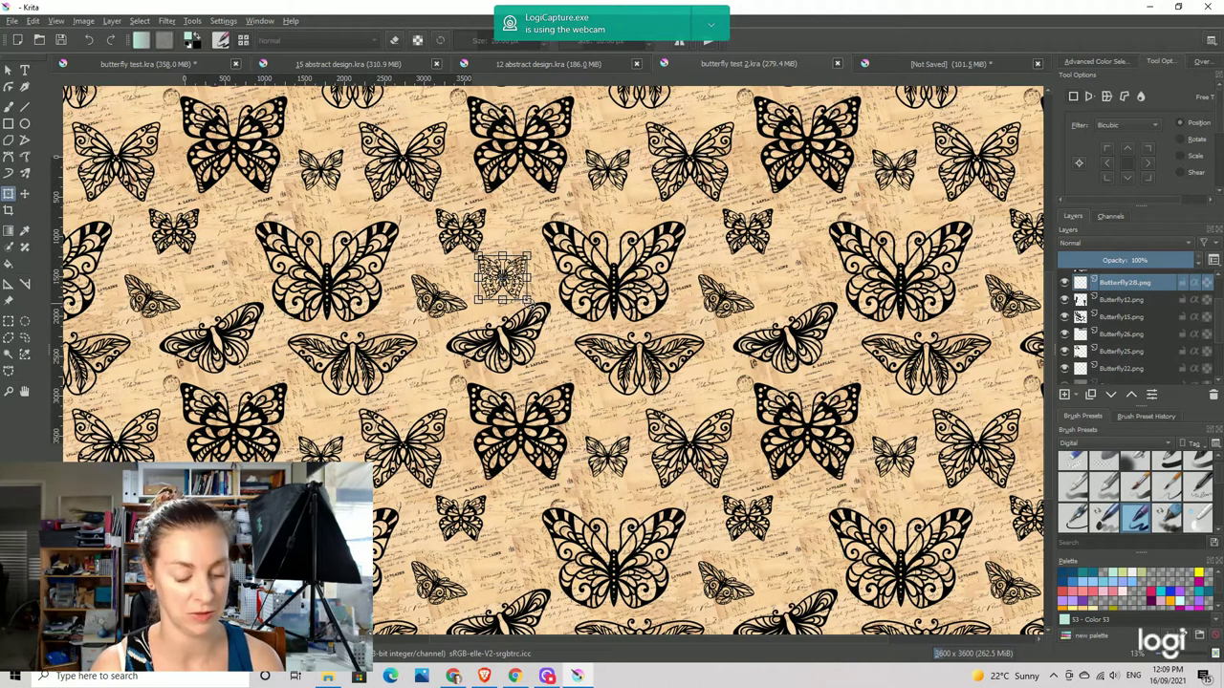
{"action": "left_click_drag", "start_coordinate": [532, 300], "coordinate": [527, 312]}
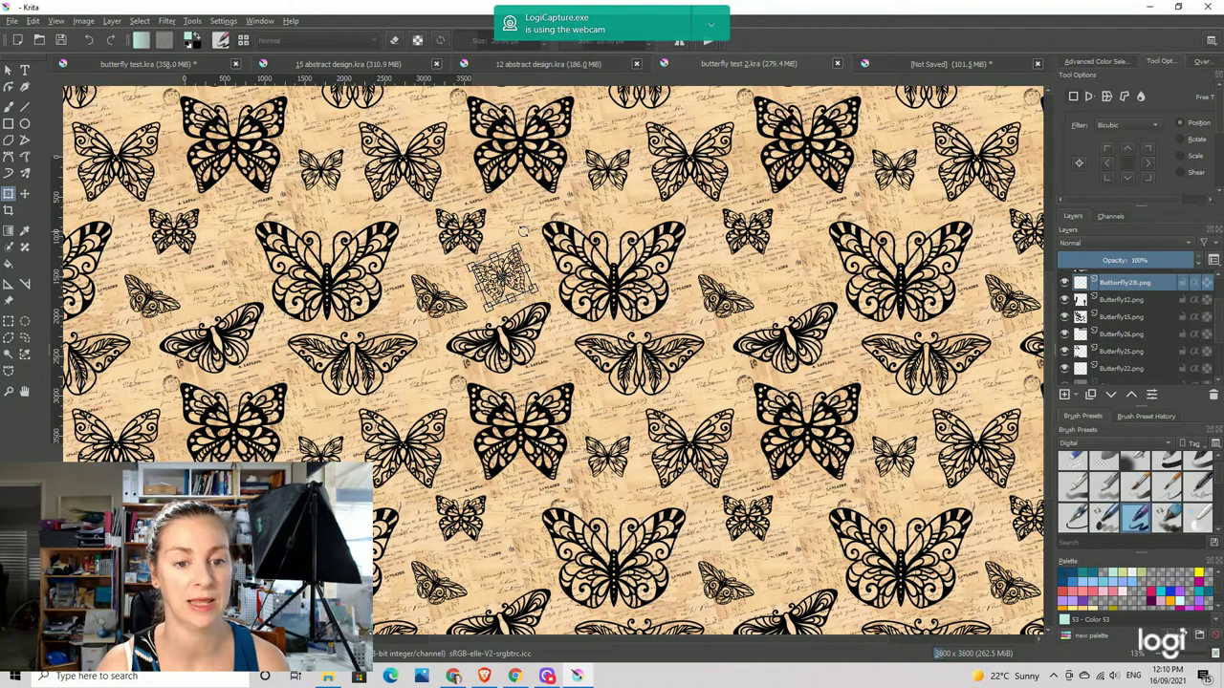
{"action": "left_click", "coordinate": [24, 193]}
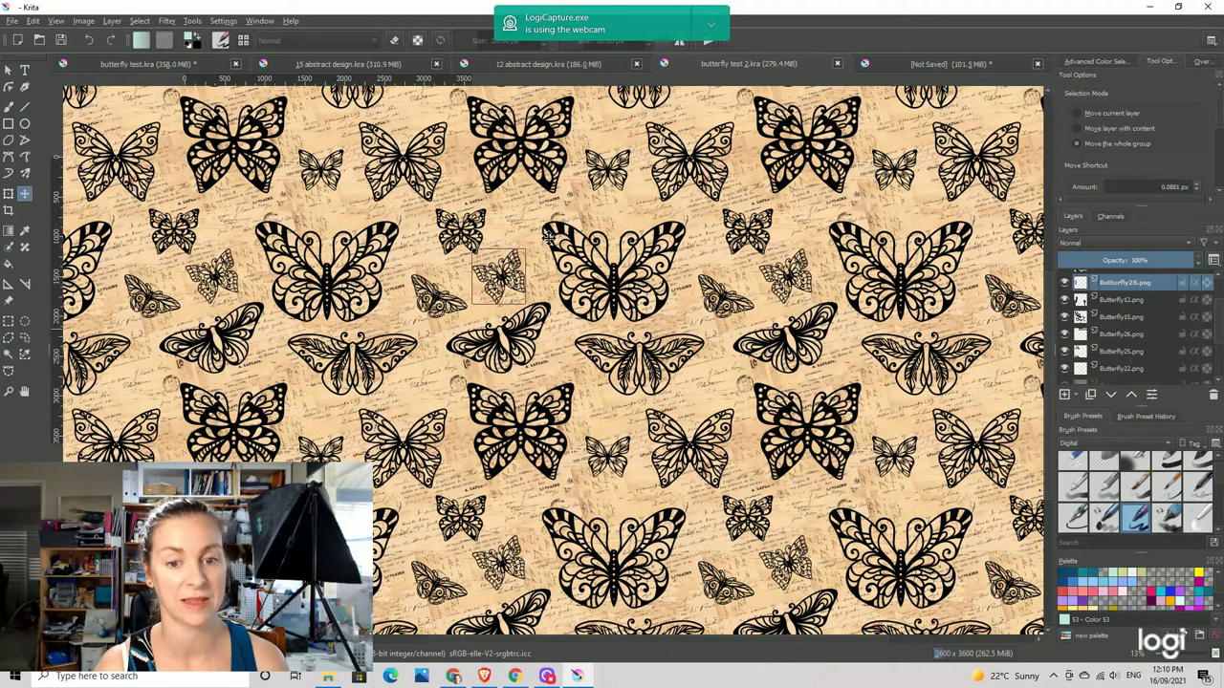
Show and hide the Cat layer again to compare the pattern, and examine the butterfly-only repeat at different scales
{"action": "scroll", "coordinate": [483, 242], "scroll_direction": "down", "scroll_amount": 2}
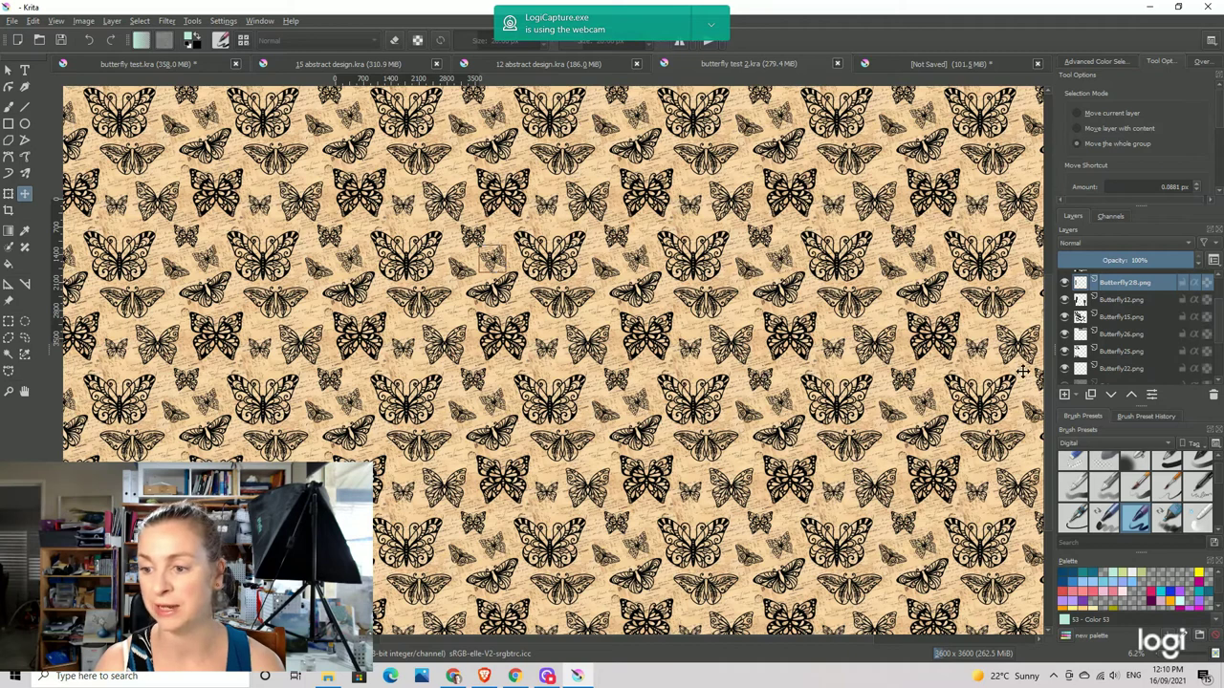
{"action": "scroll", "coordinate": [1088, 347], "scroll_direction": "down", "scroll_amount": 2}
{"action": "left_click", "coordinate": [1064, 338]}
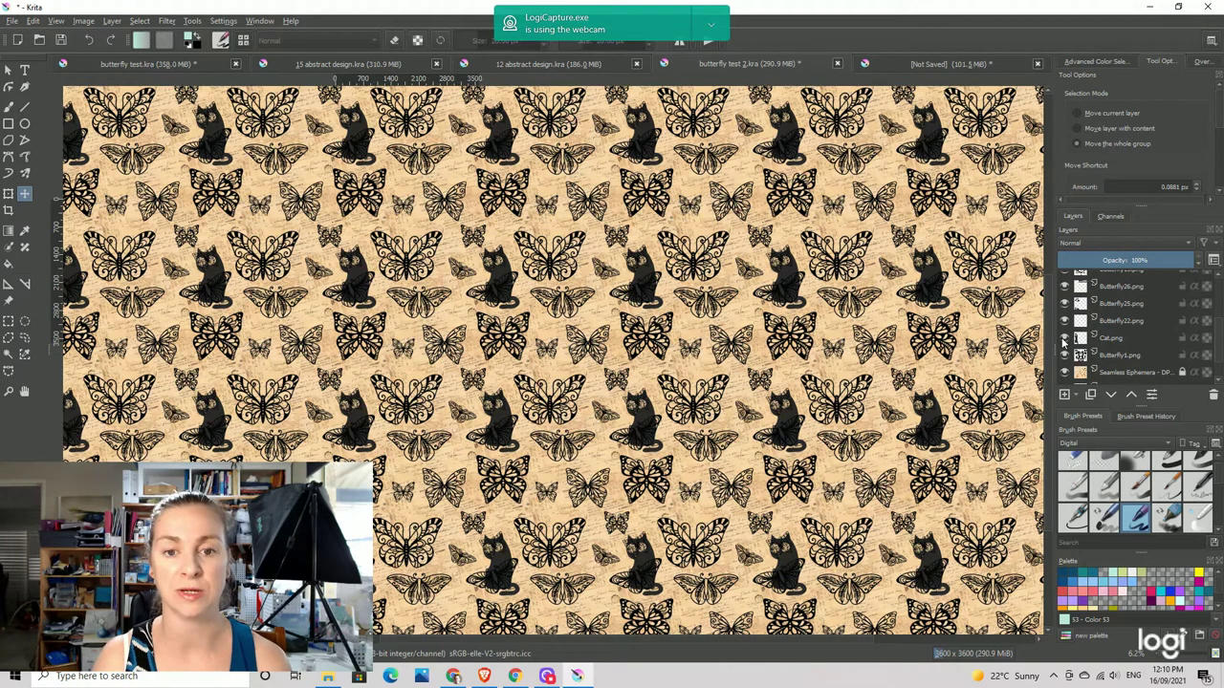
{"action": "left_click", "coordinate": [1064, 338]}
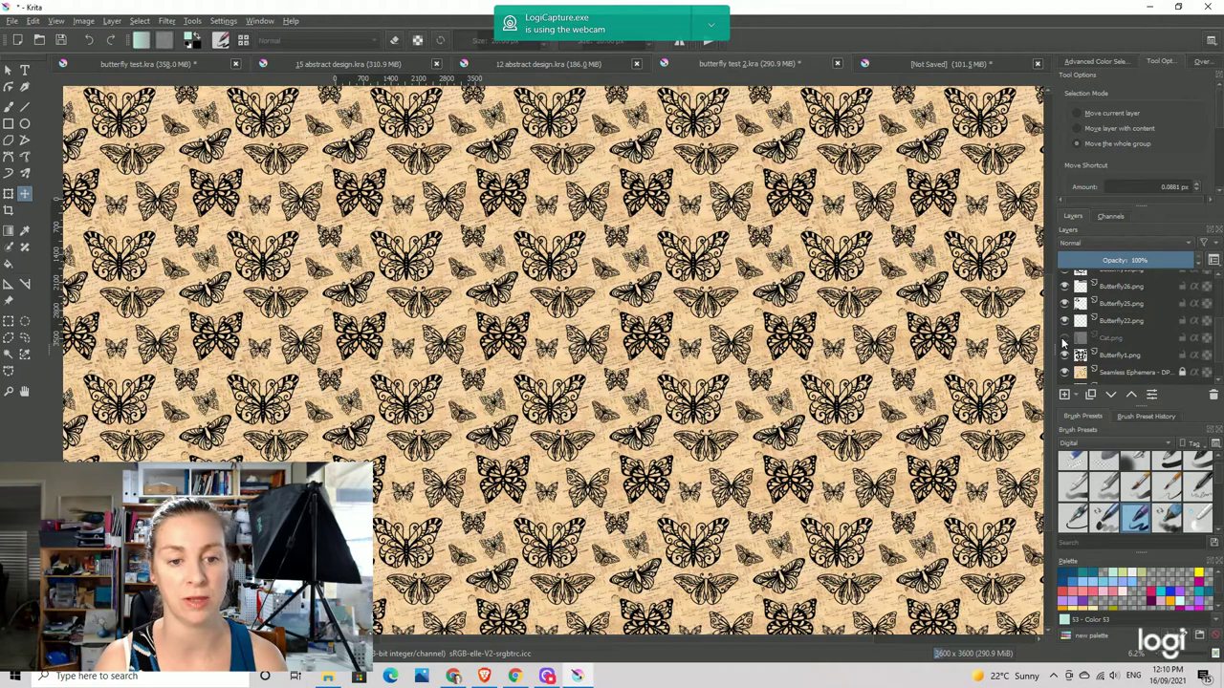
{"action": "scroll", "coordinate": [532, 380], "scroll_direction": "down", "scroll_amount": 2}
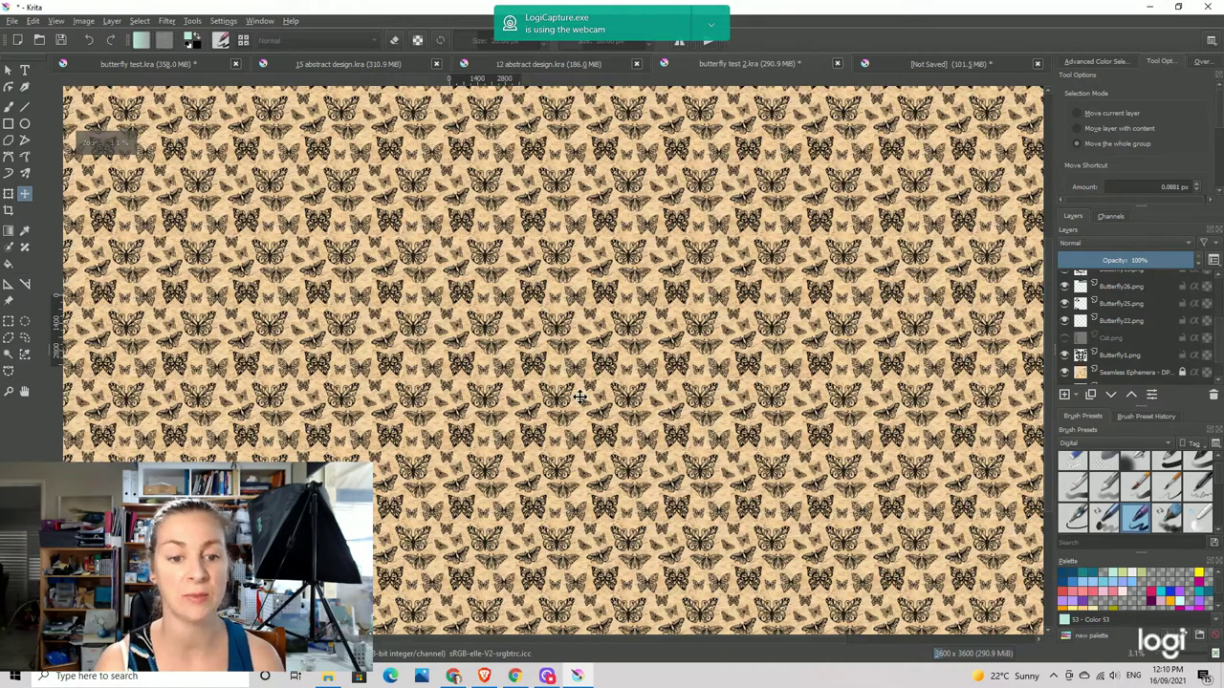
{"action": "scroll", "coordinate": [579, 396], "scroll_direction": "up", "scroll_amount": 3}
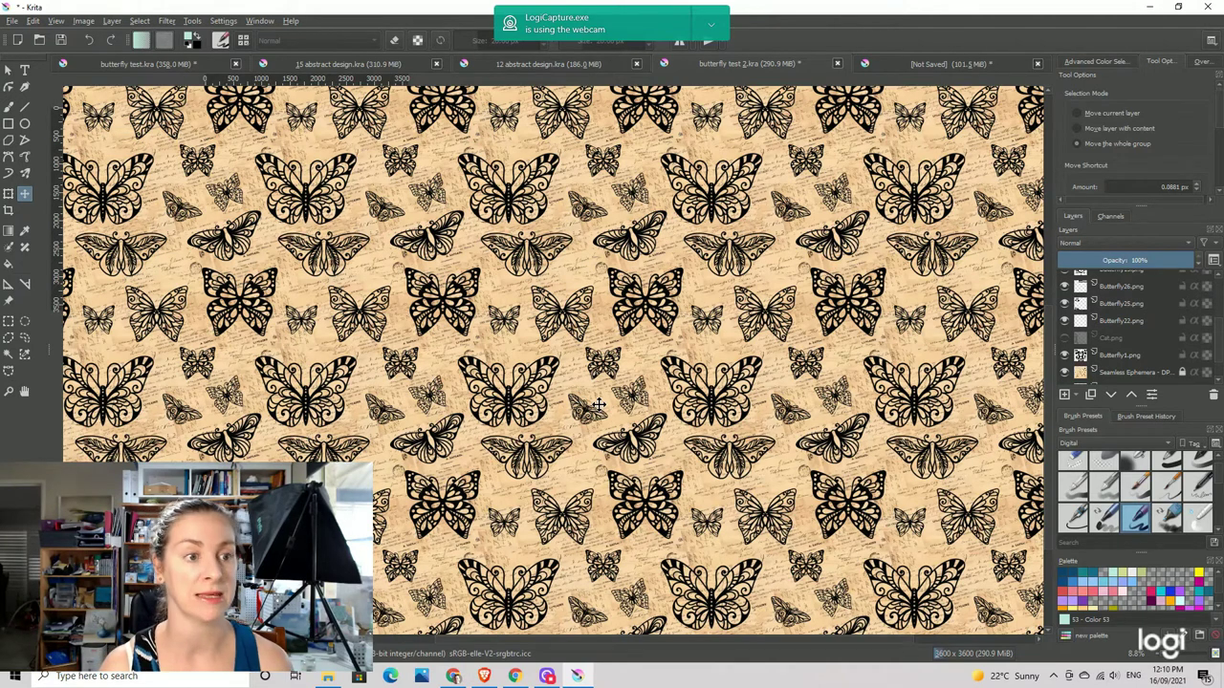
Turn off Wrap Around Mode to show the single butterfly tile and save the document
{"action": "left_click", "coordinate": [84, 22]}
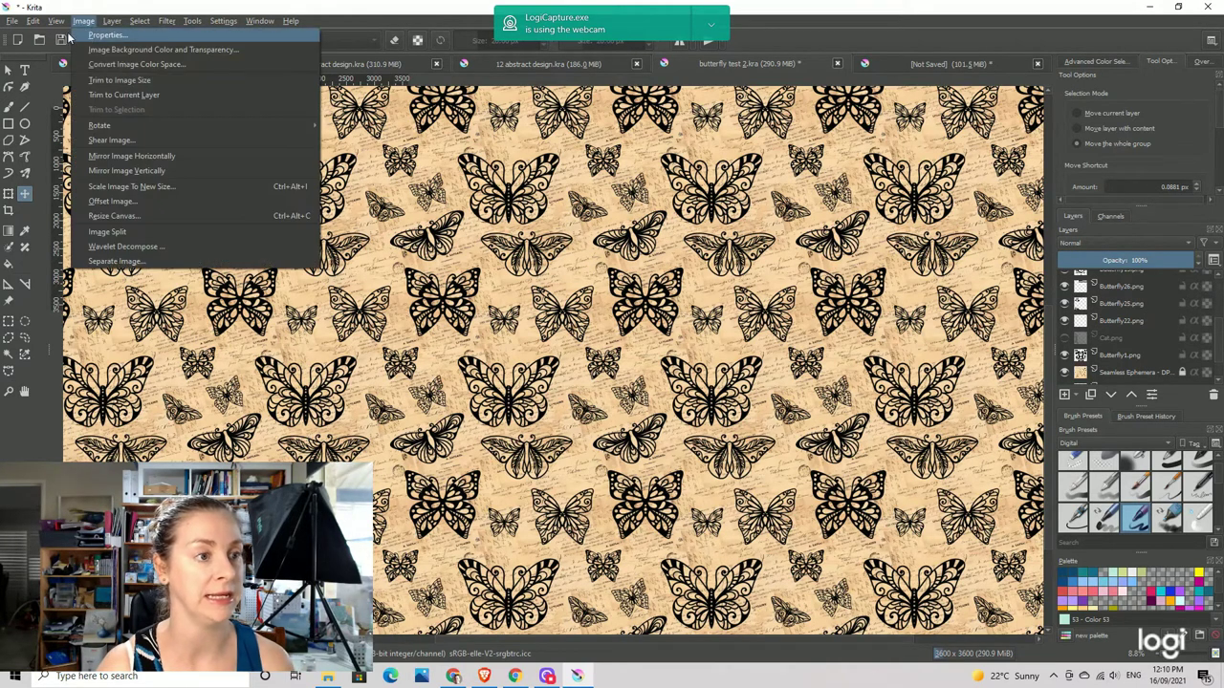
{"action": "left_click", "coordinate": [67, 64]}
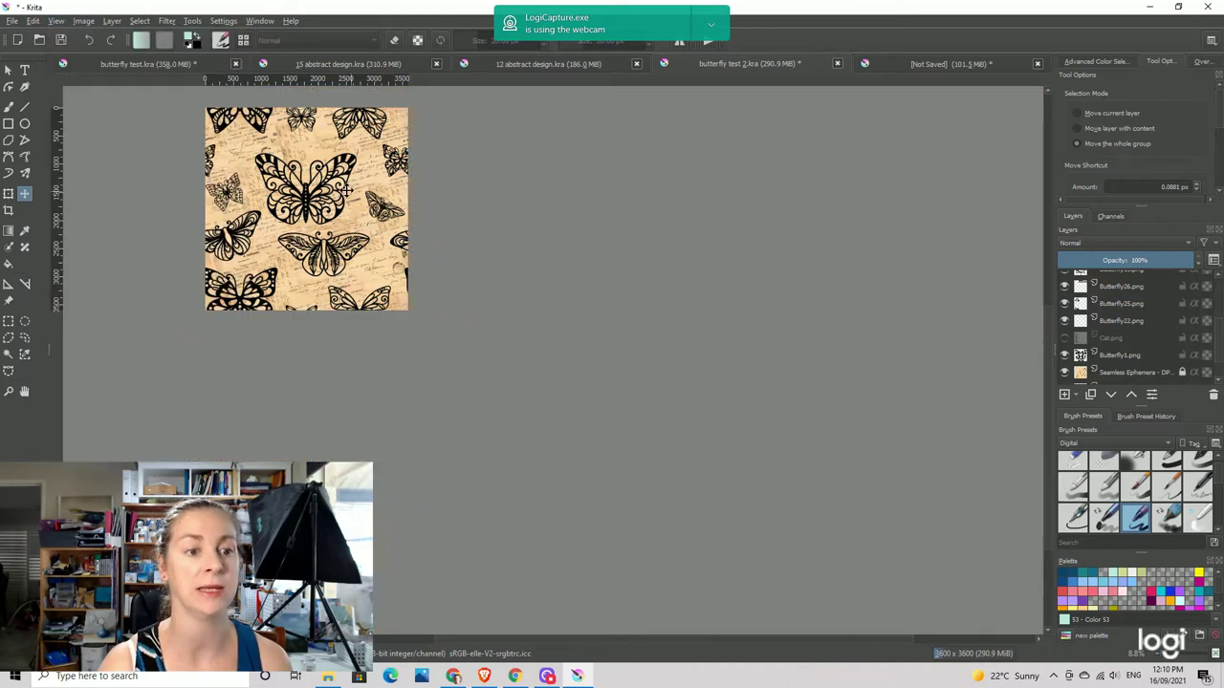
{"action": "scroll", "coordinate": [346, 191], "scroll_direction": "up", "scroll_amount": 3}
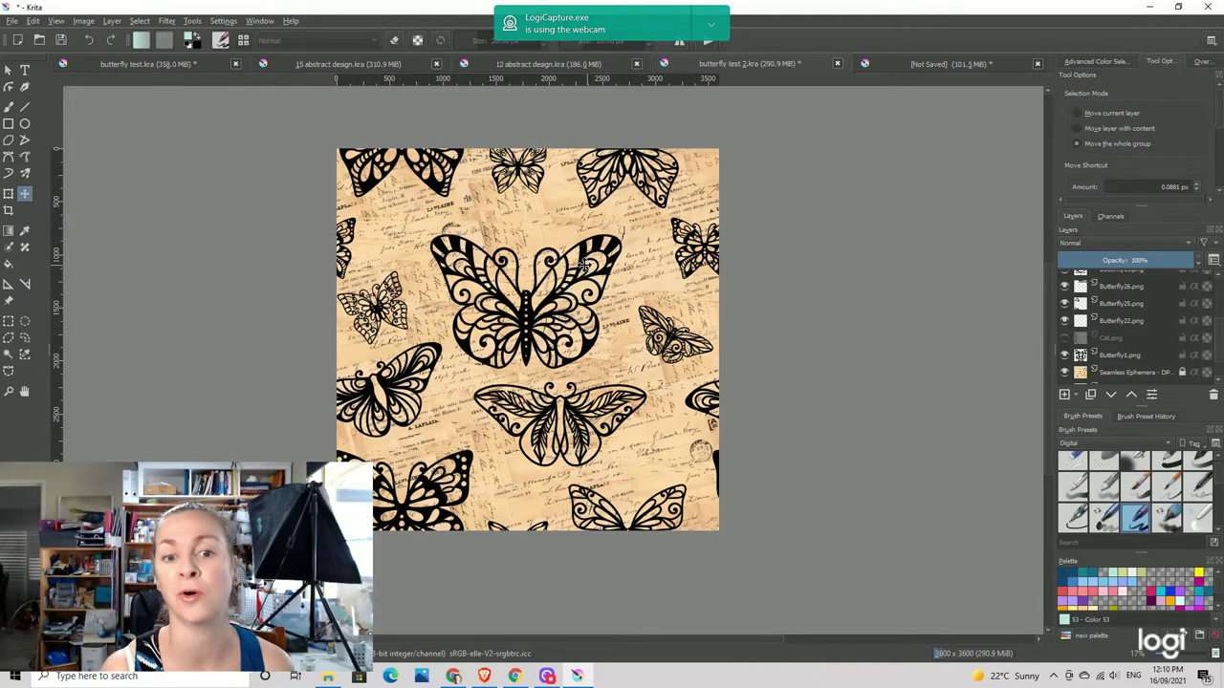
{"action": "left_click", "coordinate": [13, 20]}
{"action": "left_click", "coordinate": [32, 82]}
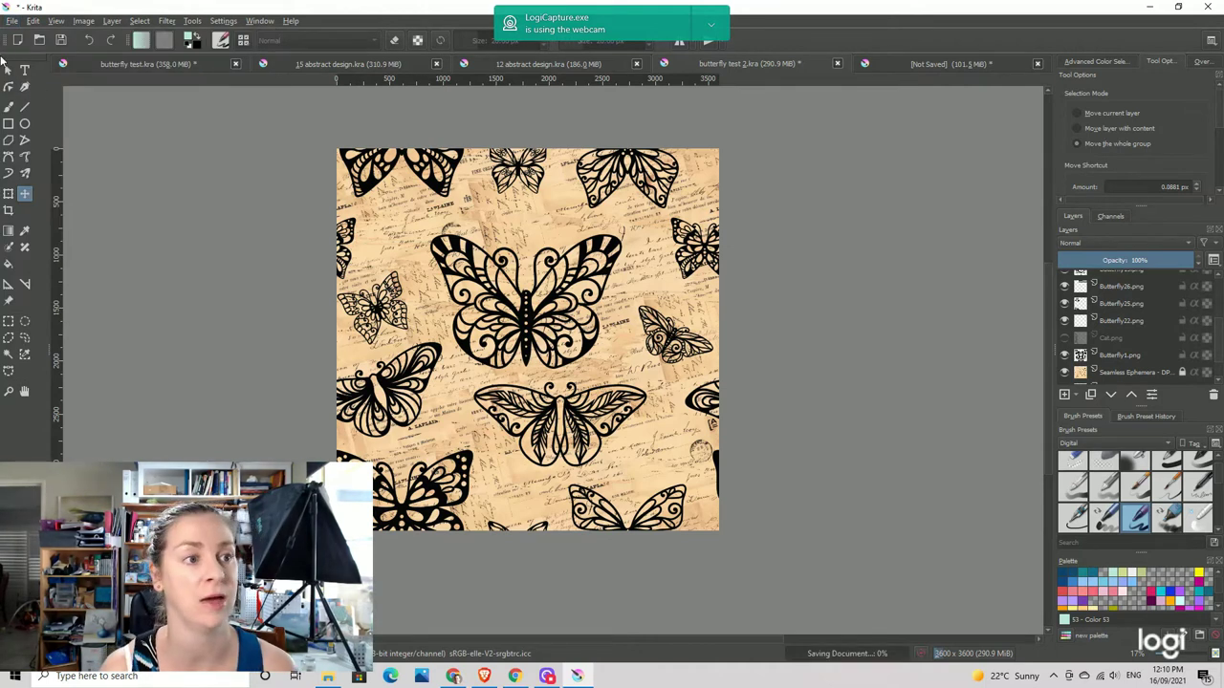
Export the tile as a PNG image to the PNG SAVES in progess folder, accepting the current PNG options
{"action": "left_click", "coordinate": [11, 21]}
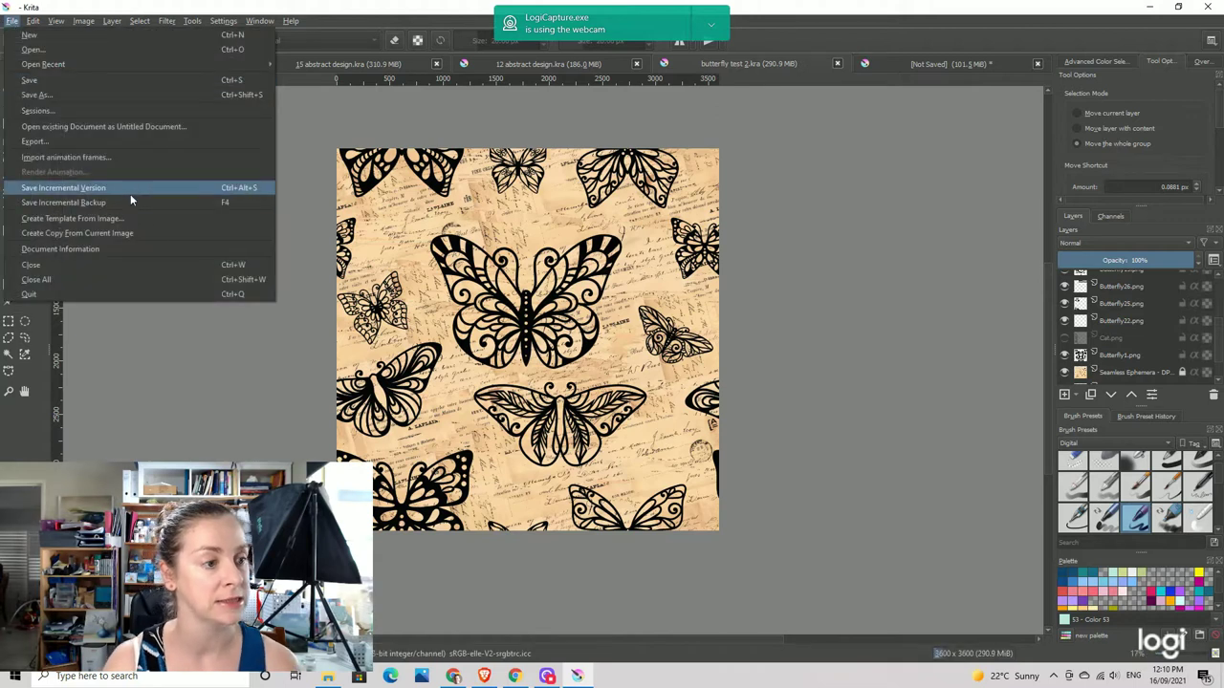
{"action": "left_click", "coordinate": [51, 141]}
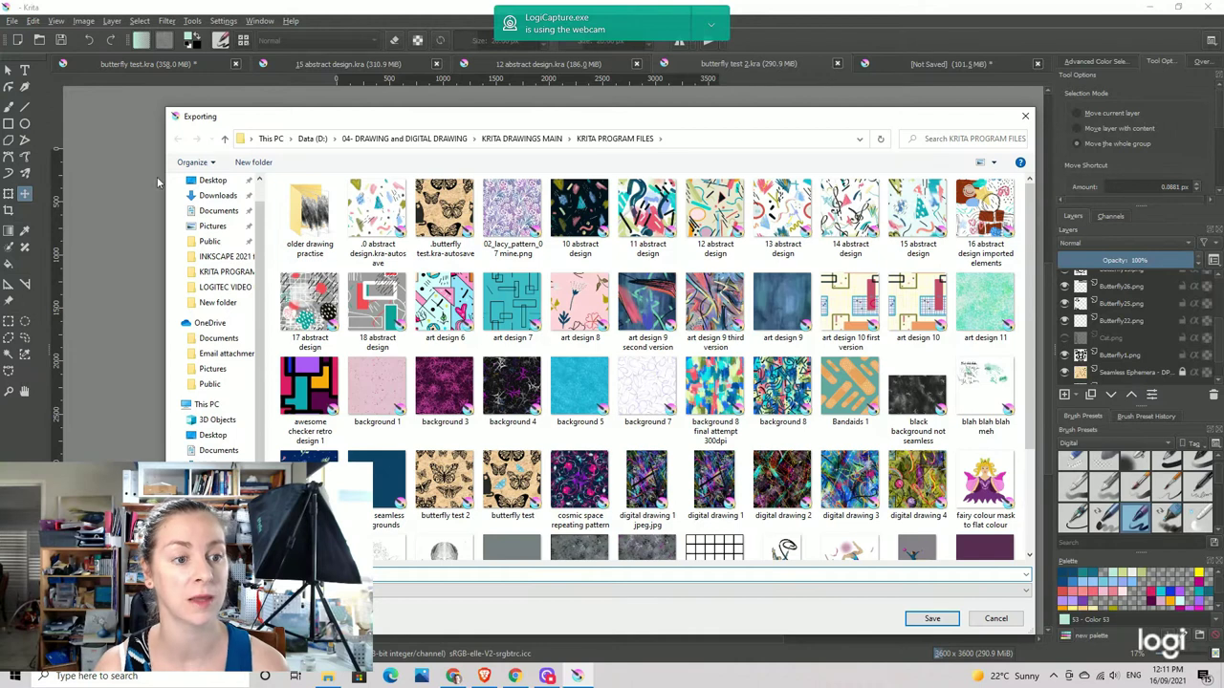
{"action": "left_click", "coordinate": [539, 141]}
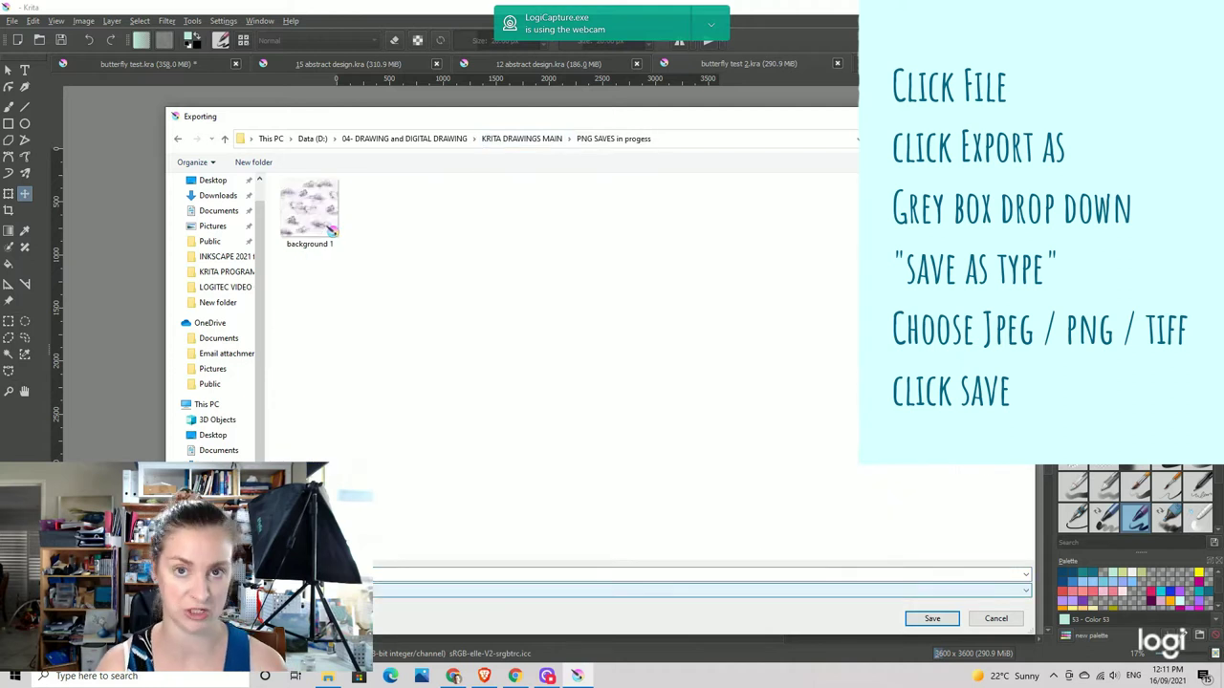
{"action": "left_click", "coordinate": [315, 590]}
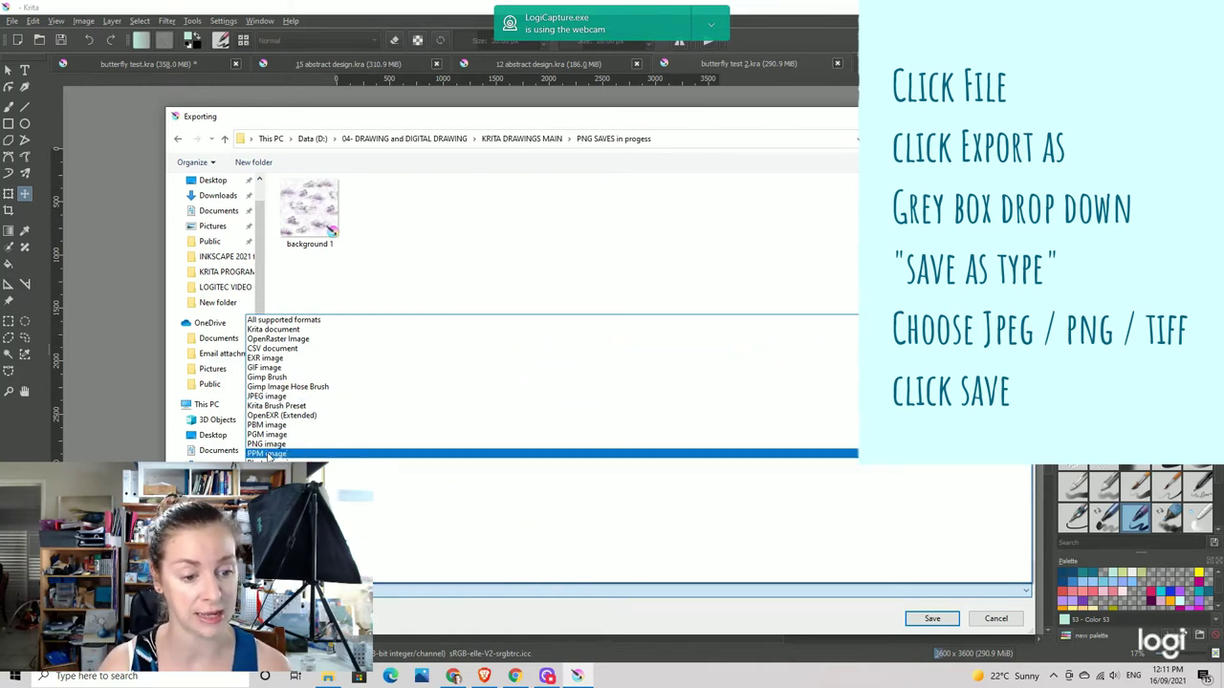
{"action": "left_click", "coordinate": [260, 446]}
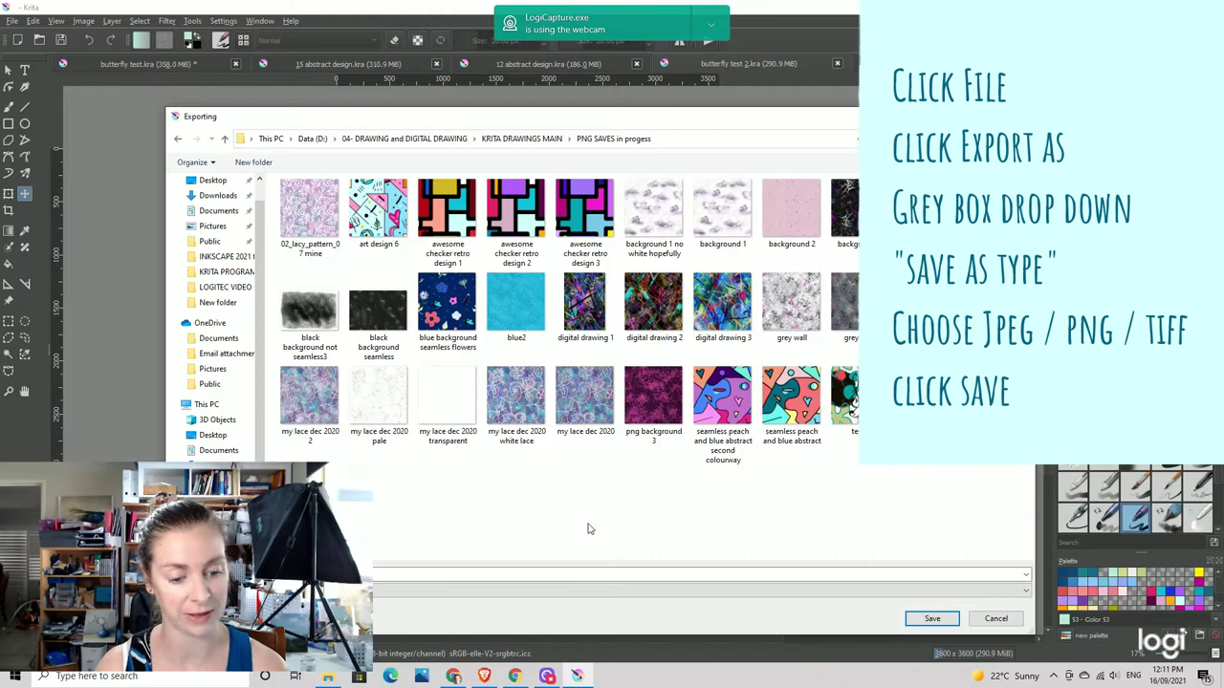
{"action": "left_click", "coordinate": [933, 618]}
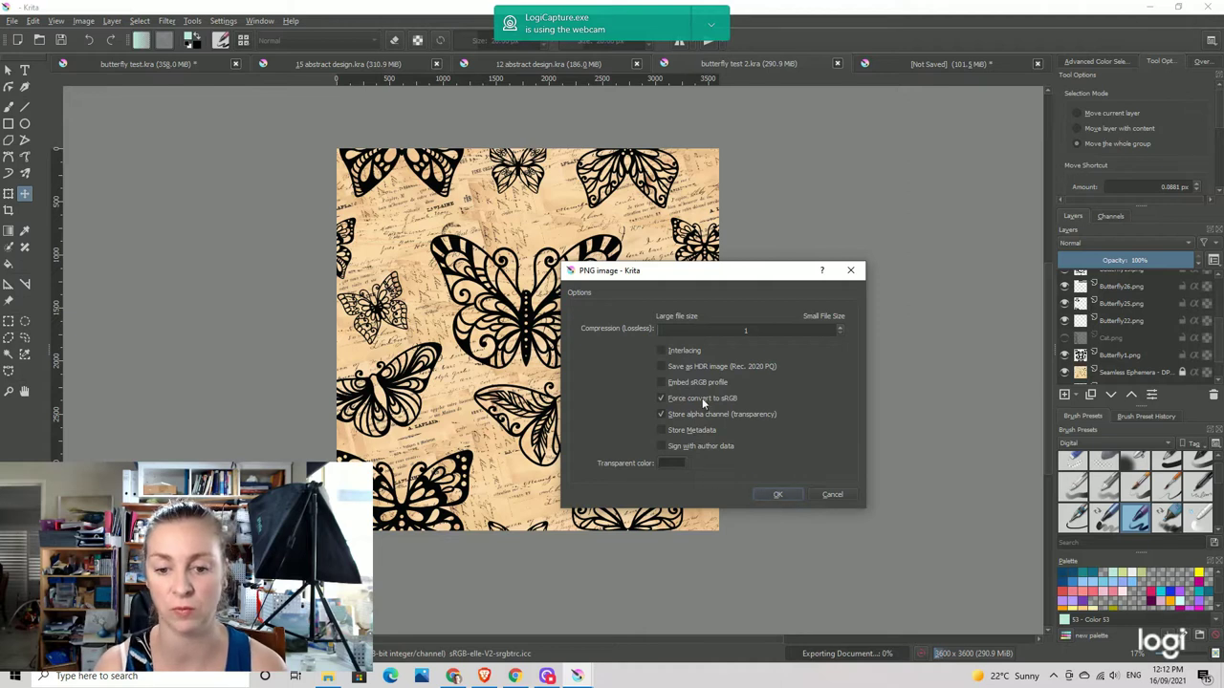
{"action": "left_click", "coordinate": [780, 495]}
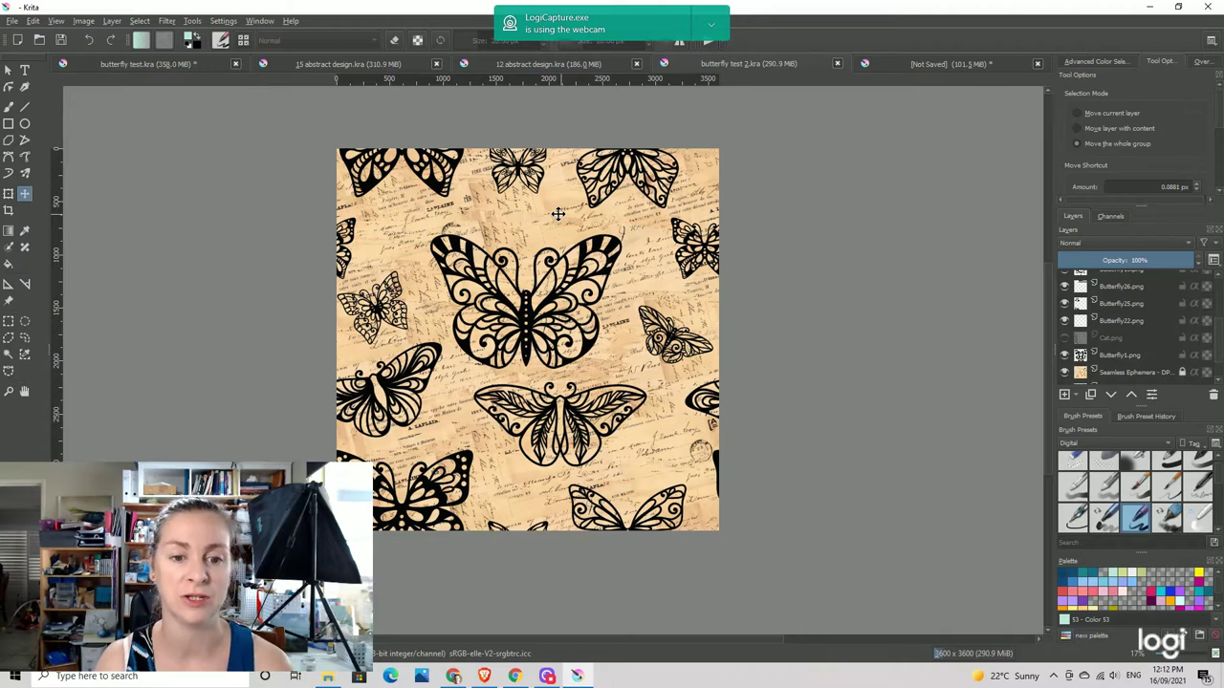
Browse the butterfly images in the Animals folder in File Explorer and return to the exported pattern
{"action": "left_click", "coordinate": [328, 675]}
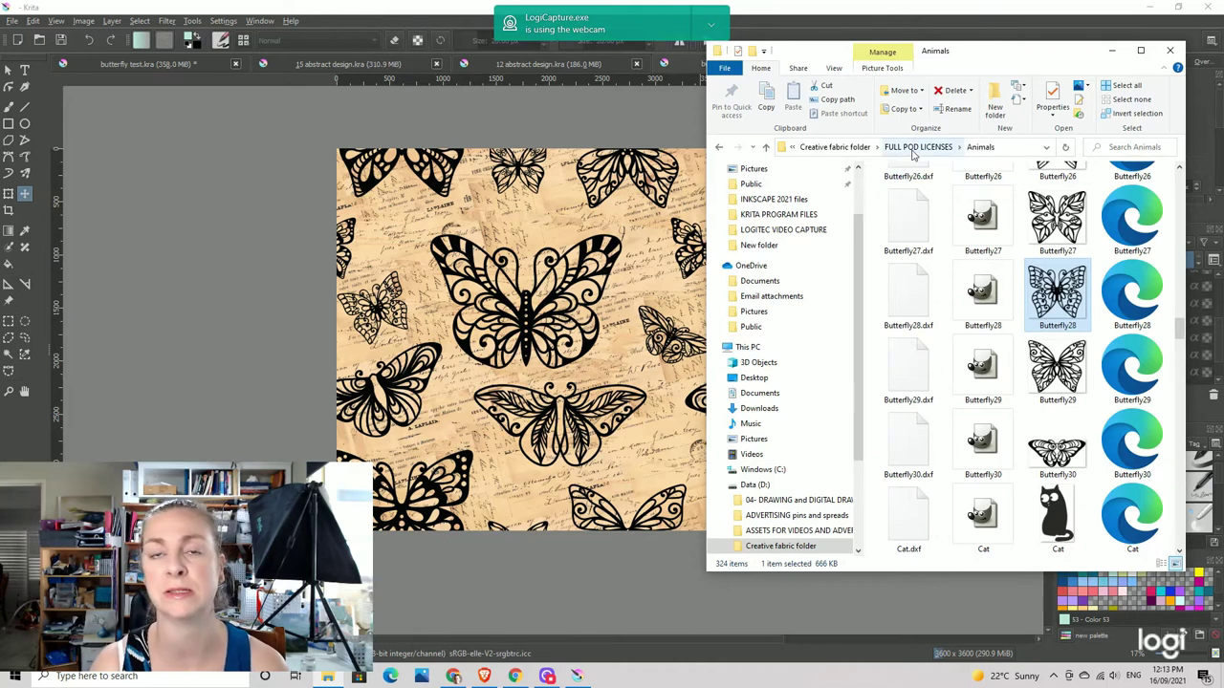
{"action": "scroll", "coordinate": [1023, 315], "scroll_direction": "up", "scroll_amount": 10}
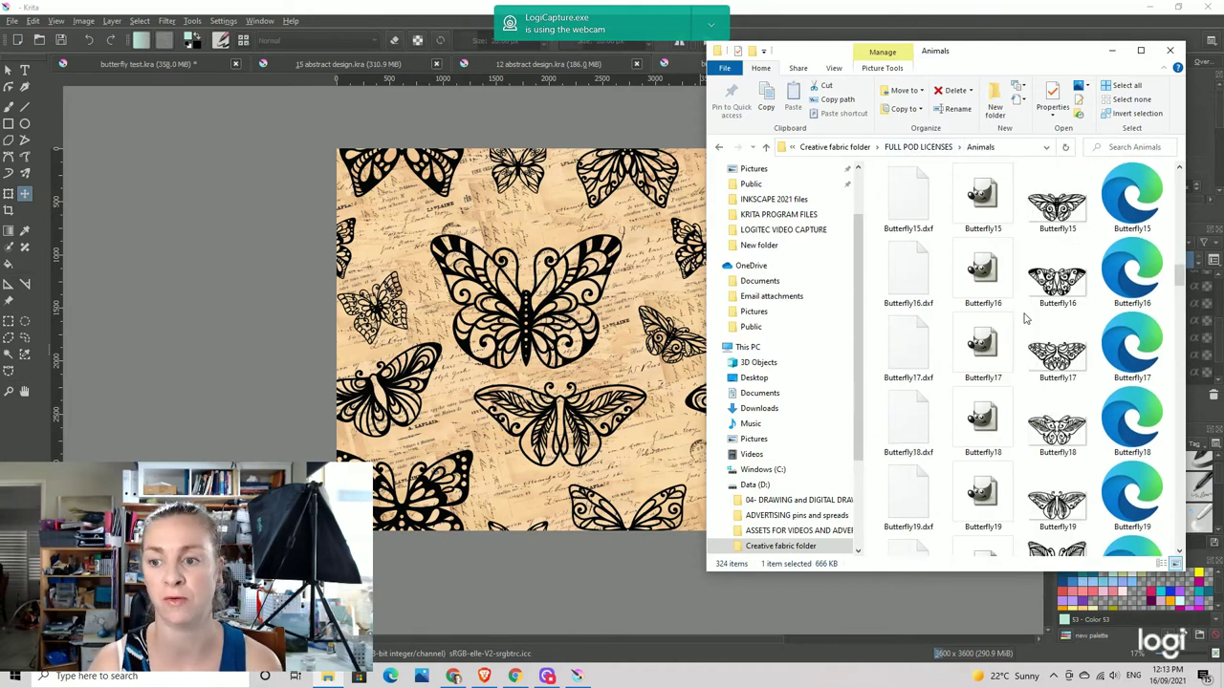
{"action": "scroll", "coordinate": [1071, 287], "scroll_direction": "up", "scroll_amount": 5}
{"action": "scroll", "coordinate": [1080, 309], "scroll_direction": "down", "scroll_amount": 8}
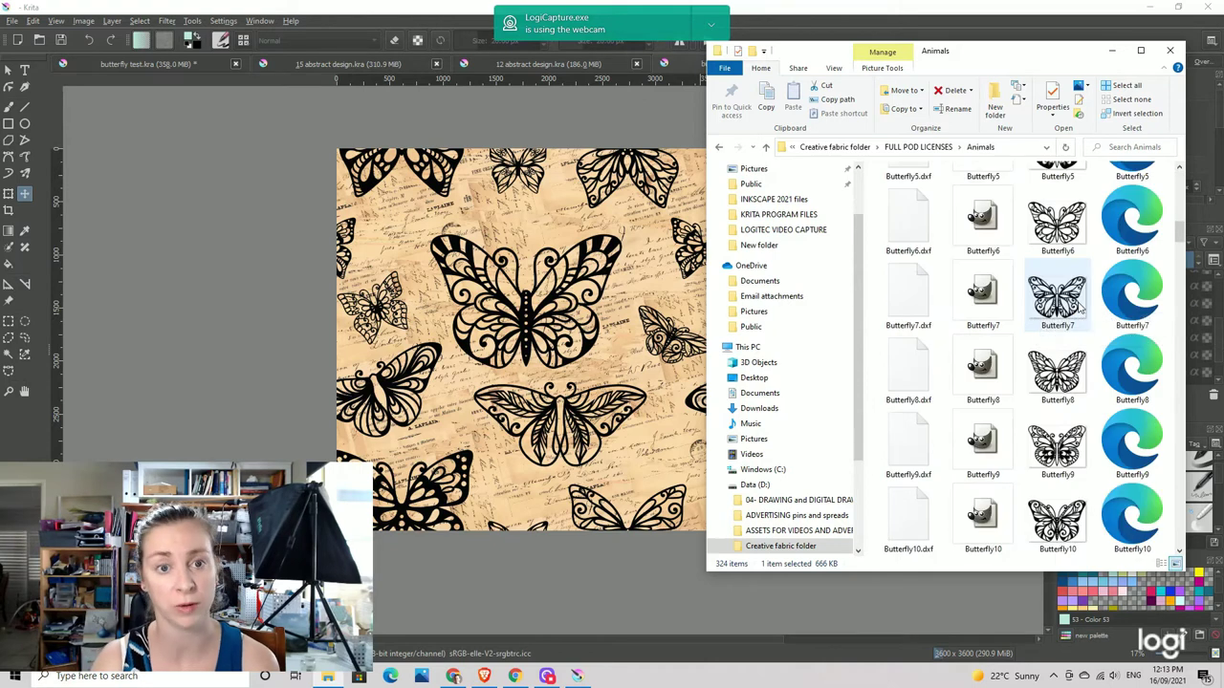
{"action": "left_click", "coordinate": [642, 128]}
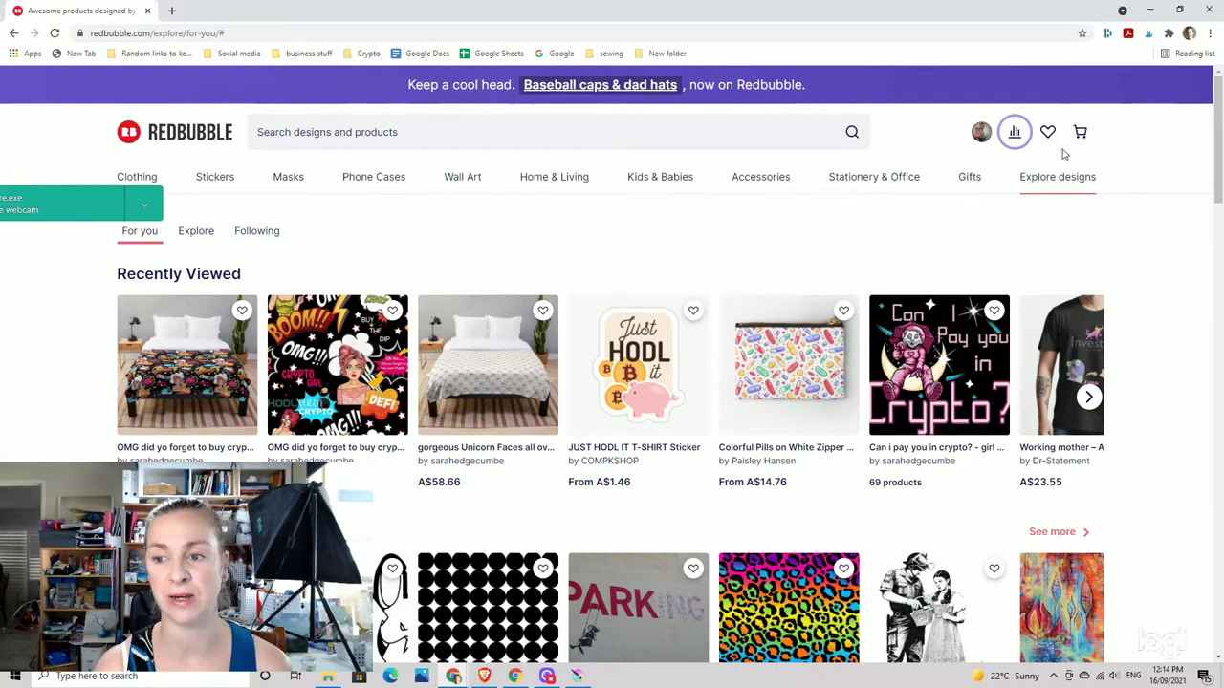
Switch to Redbubble and upload butterfly test 2 from PNG SAVES in progess, inside KRITA DRAWINGS MAIN, as a new work
{"action": "left_click", "coordinate": [980, 134]}
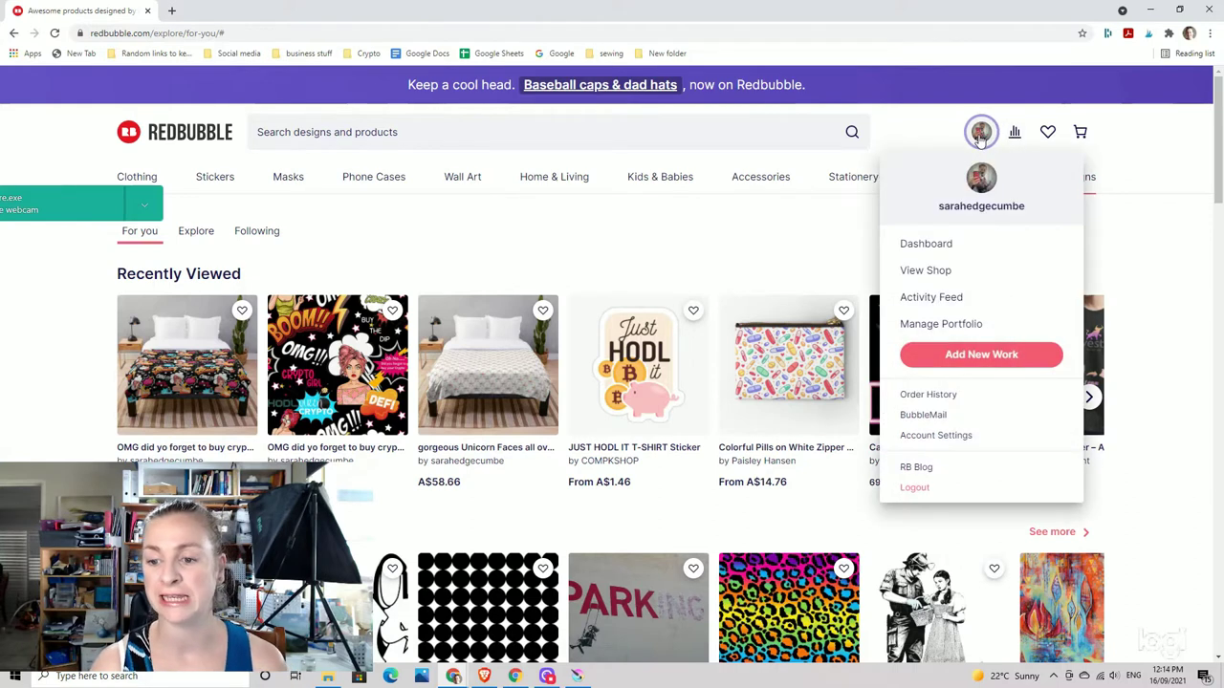
{"action": "left_click", "coordinate": [975, 357]}
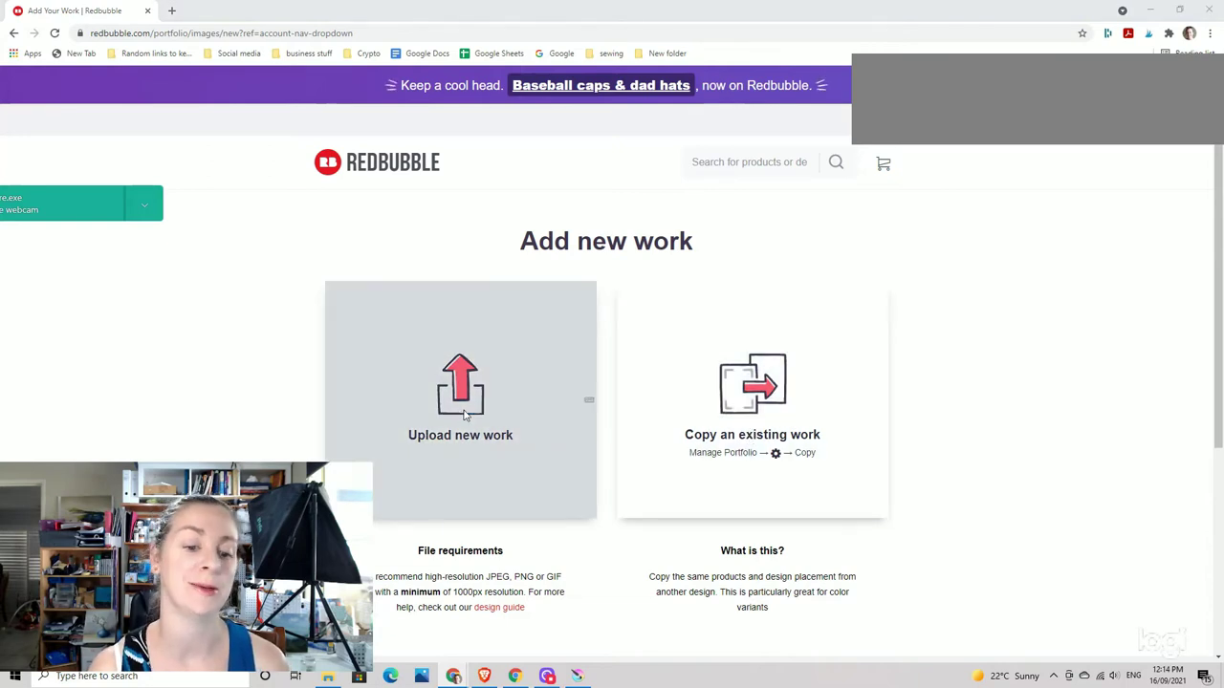
{"action": "left_click", "coordinate": [490, 418]}
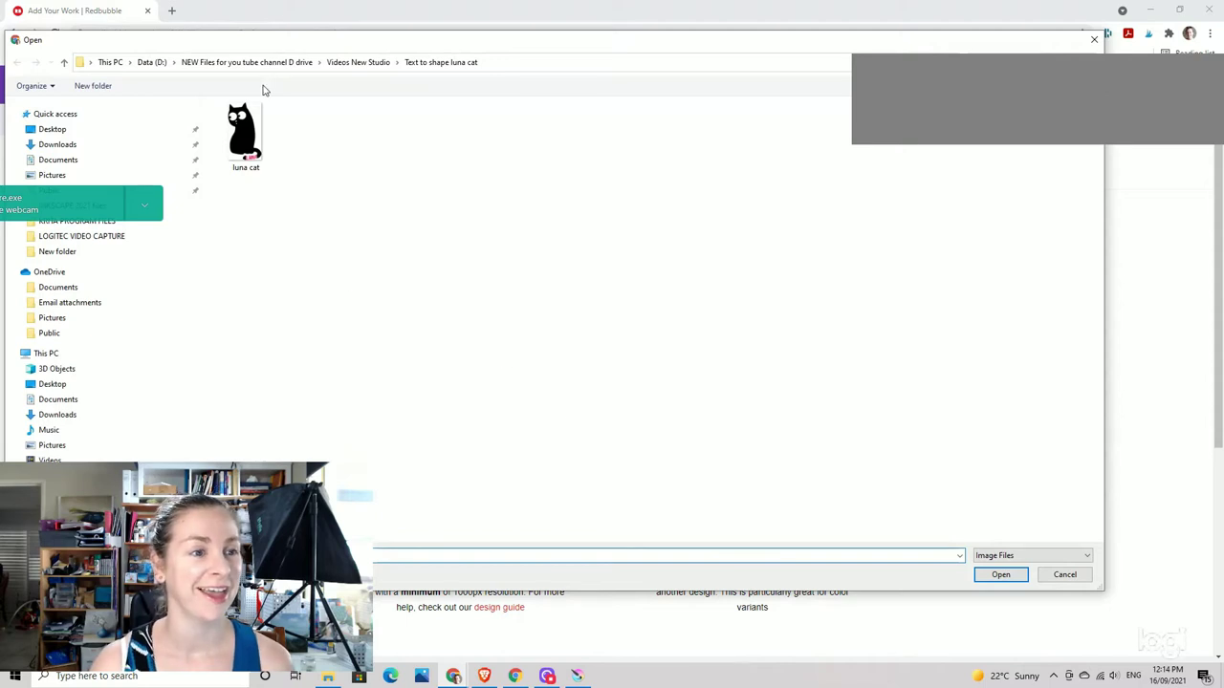
{"action": "left_click", "coordinate": [151, 62]}
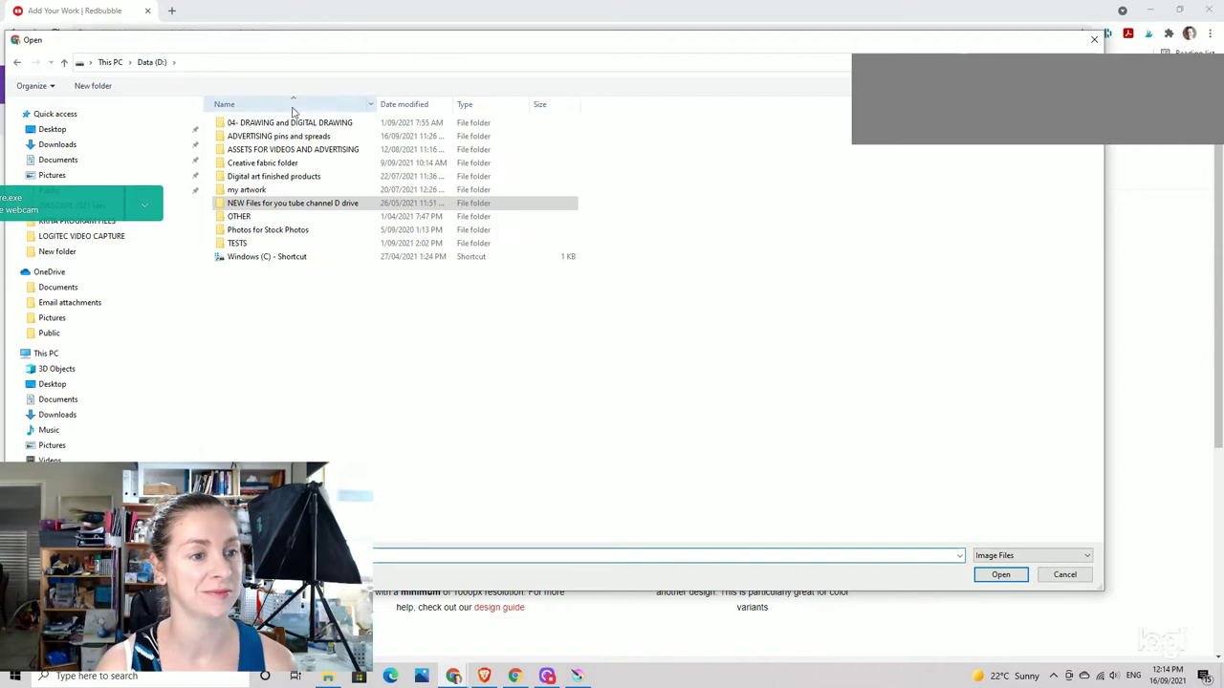
{"action": "double_click", "coordinate": [287, 122]}
{"action": "double_click", "coordinate": [256, 180]}
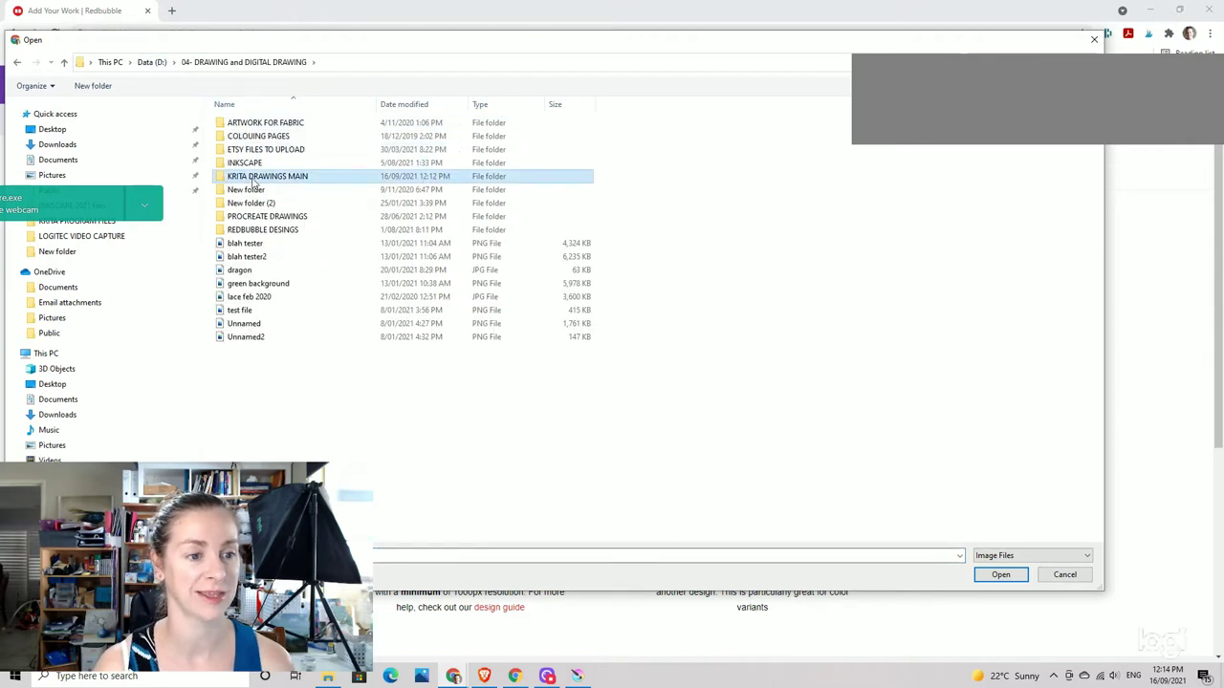
{"action": "left_click", "coordinate": [275, 180]}
{"action": "double_click", "coordinate": [274, 180]}
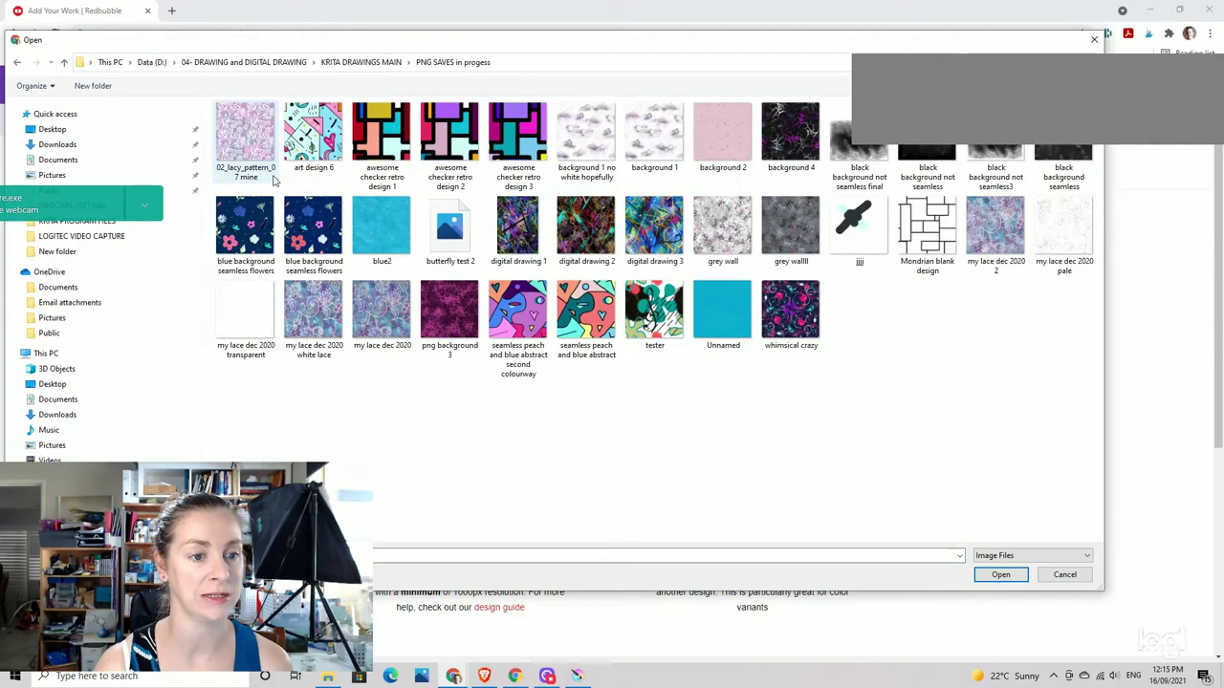
{"action": "left_click", "coordinate": [999, 574]}
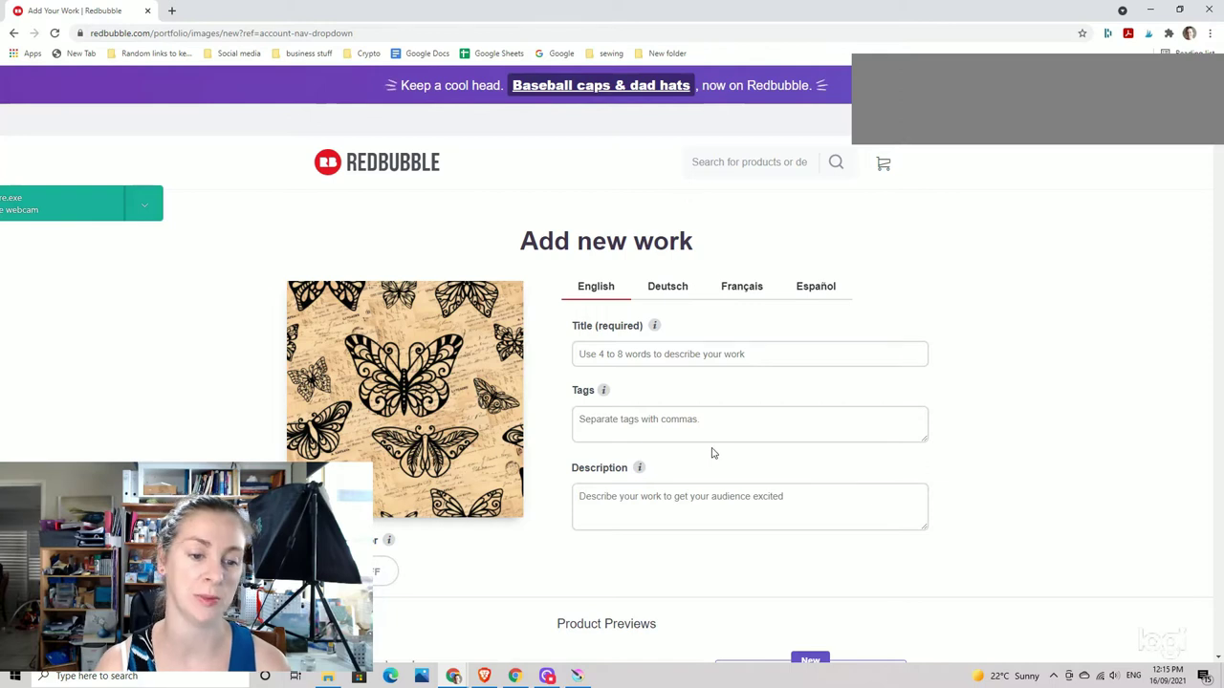
Disable the Caps, Large Print Clothing and Standard Print Clothing products for the uploaded design
{"action": "scroll", "coordinate": [688, 440], "scroll_direction": "down", "scroll_amount": 1}
{"action": "scroll", "coordinate": [682, 436], "scroll_direction": "down", "scroll_amount": 3}
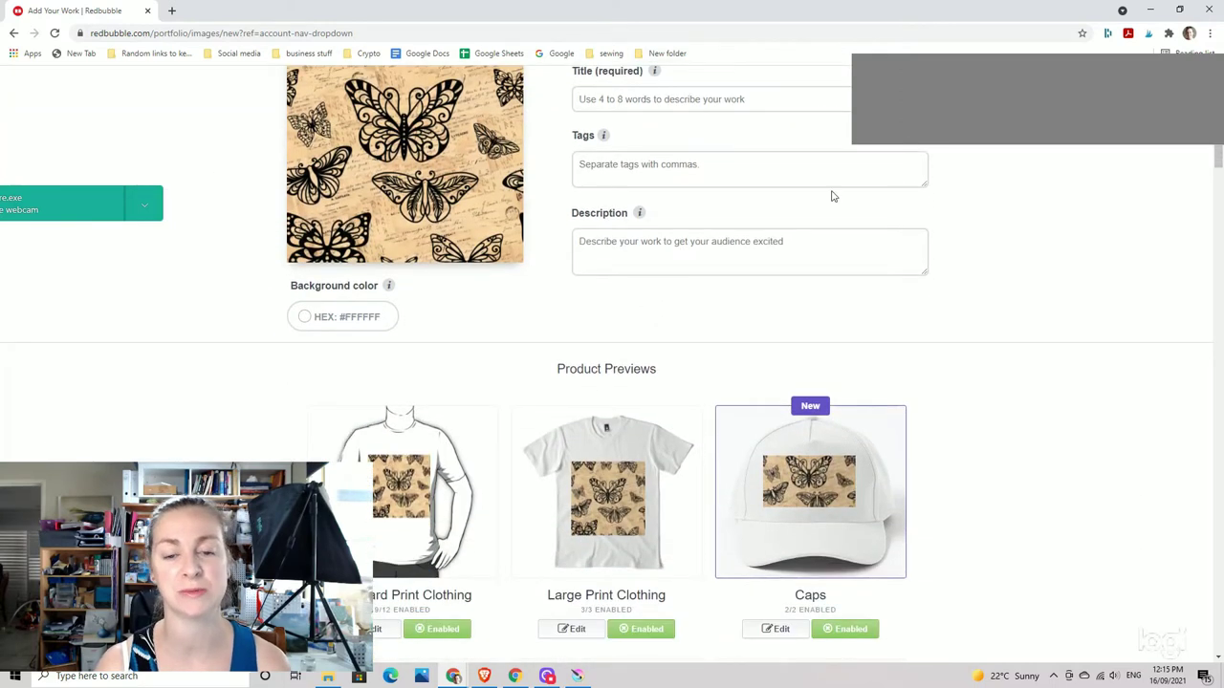
{"action": "mouse_move", "coordinate": [605, 140]}
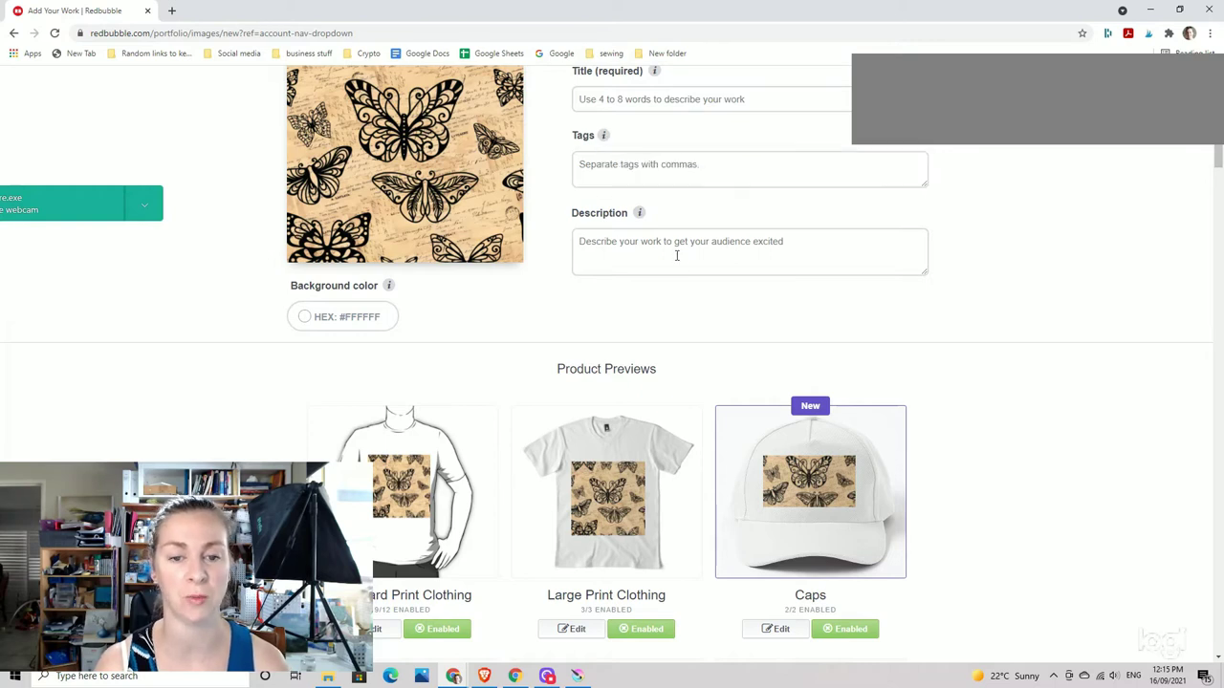
{"action": "scroll", "coordinate": [678, 260], "scroll_direction": "down", "scroll_amount": 1}
{"action": "scroll", "coordinate": [861, 378], "scroll_direction": "down", "scroll_amount": 1}
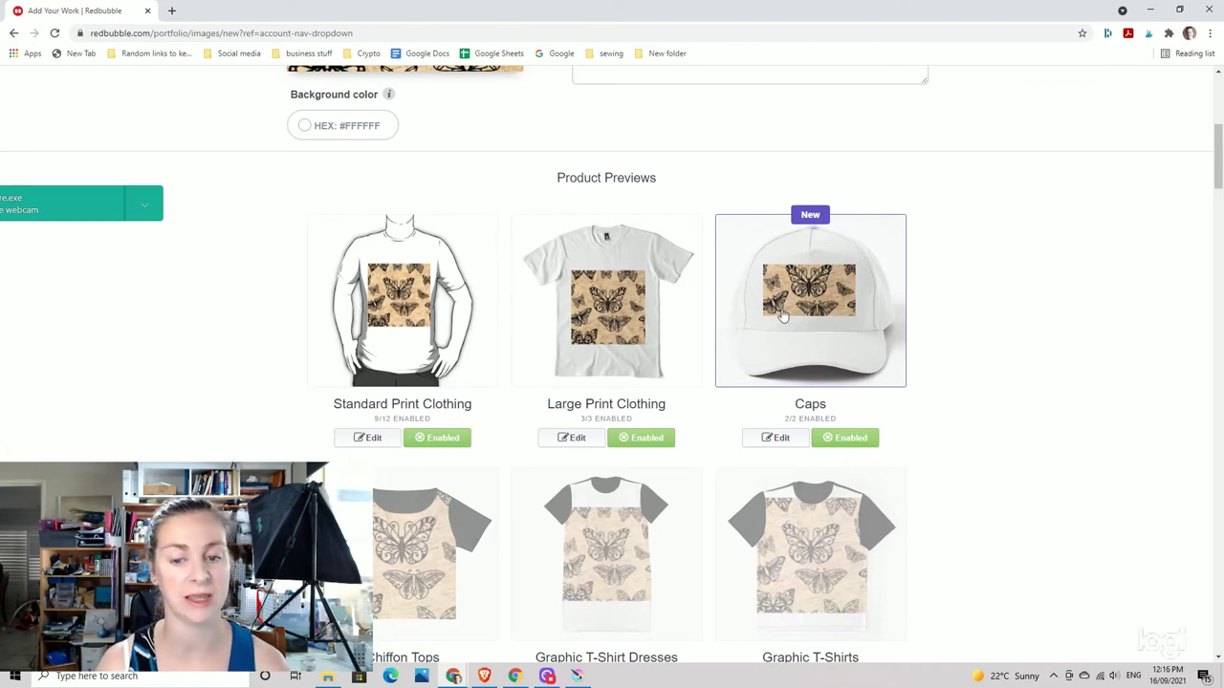
{"action": "left_click", "coordinate": [847, 441]}
{"action": "left_click", "coordinate": [662, 432]}
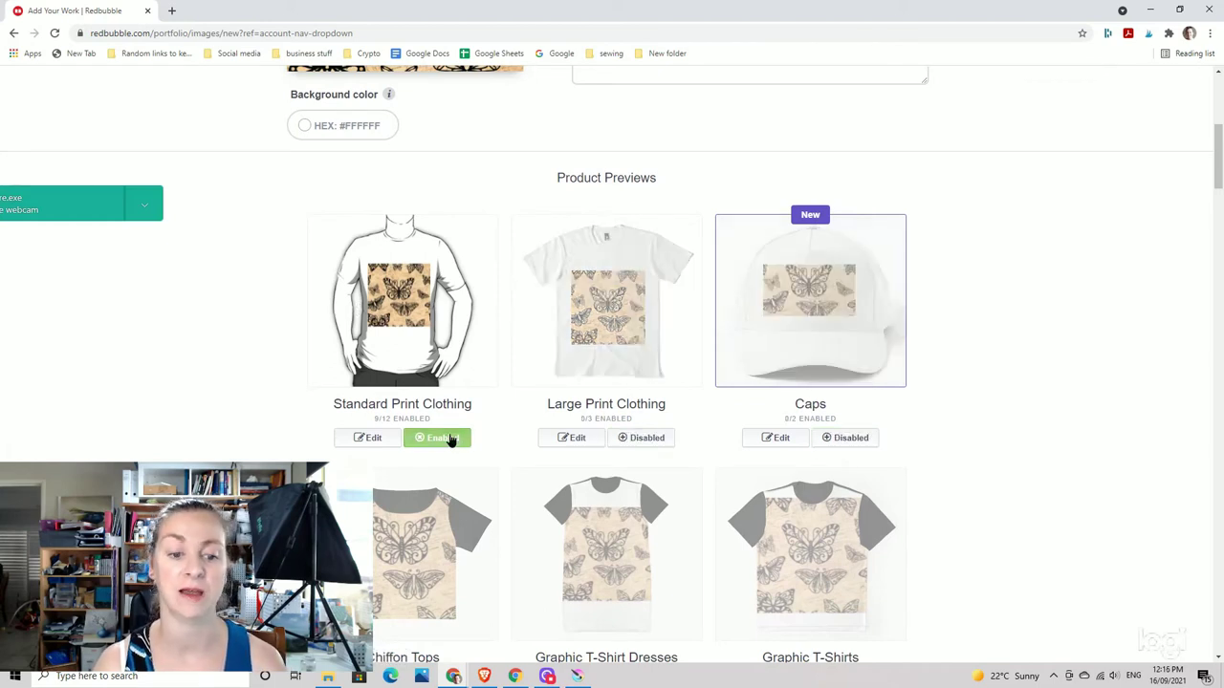
{"action": "left_click", "coordinate": [438, 438]}
Enable Graphic T-Shirt Dresses and apply the design to it as a regular grid pattern scaled to 40%
{"action": "scroll", "coordinate": [541, 430], "scroll_direction": "down", "scroll_amount": 3}
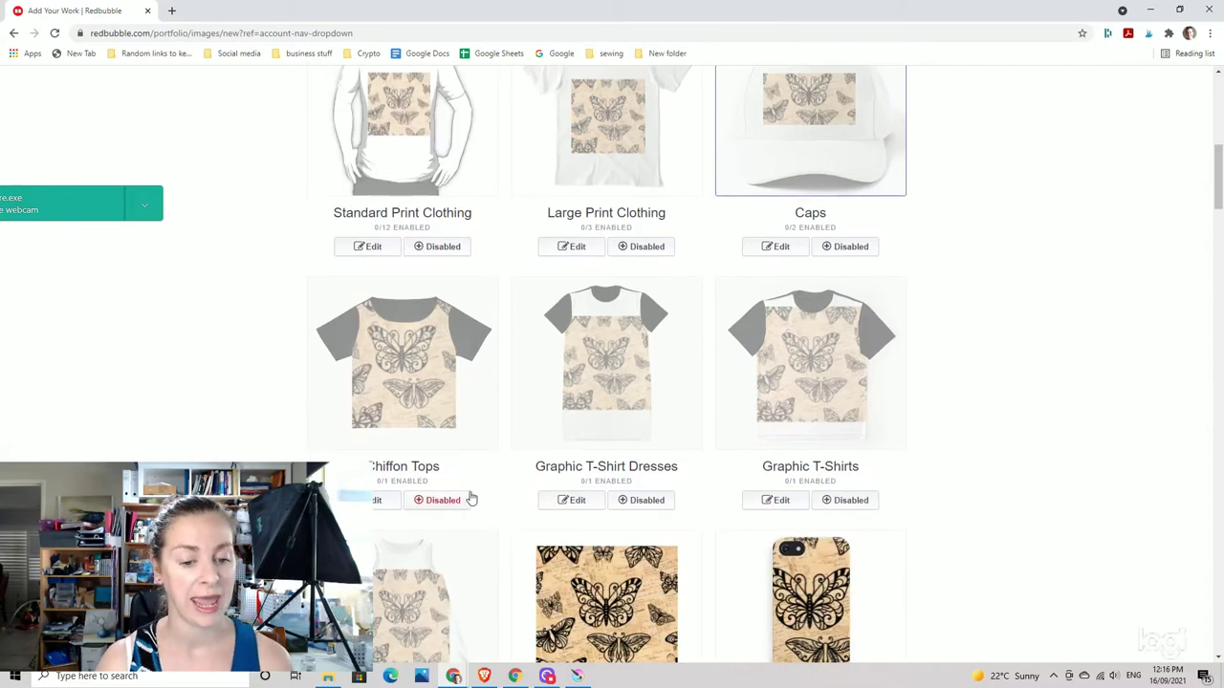
{"action": "scroll", "coordinate": [414, 363], "scroll_direction": "down", "scroll_amount": 2}
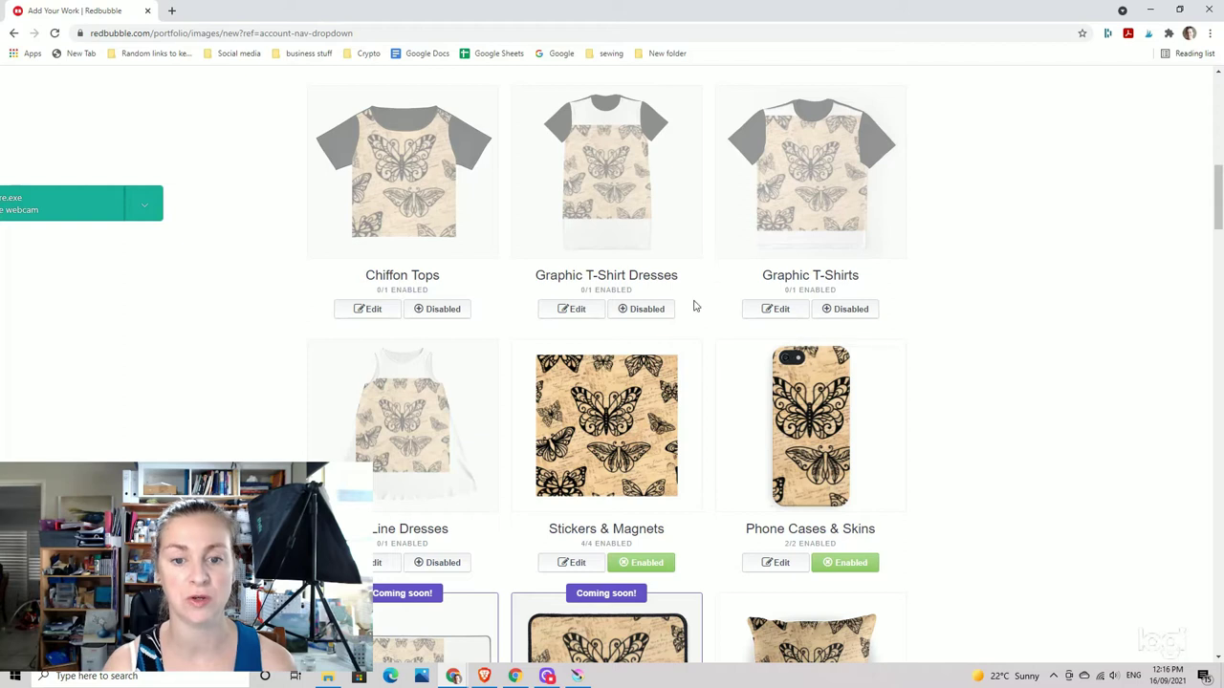
{"action": "left_click", "coordinate": [621, 315]}
{"action": "left_click", "coordinate": [577, 315]}
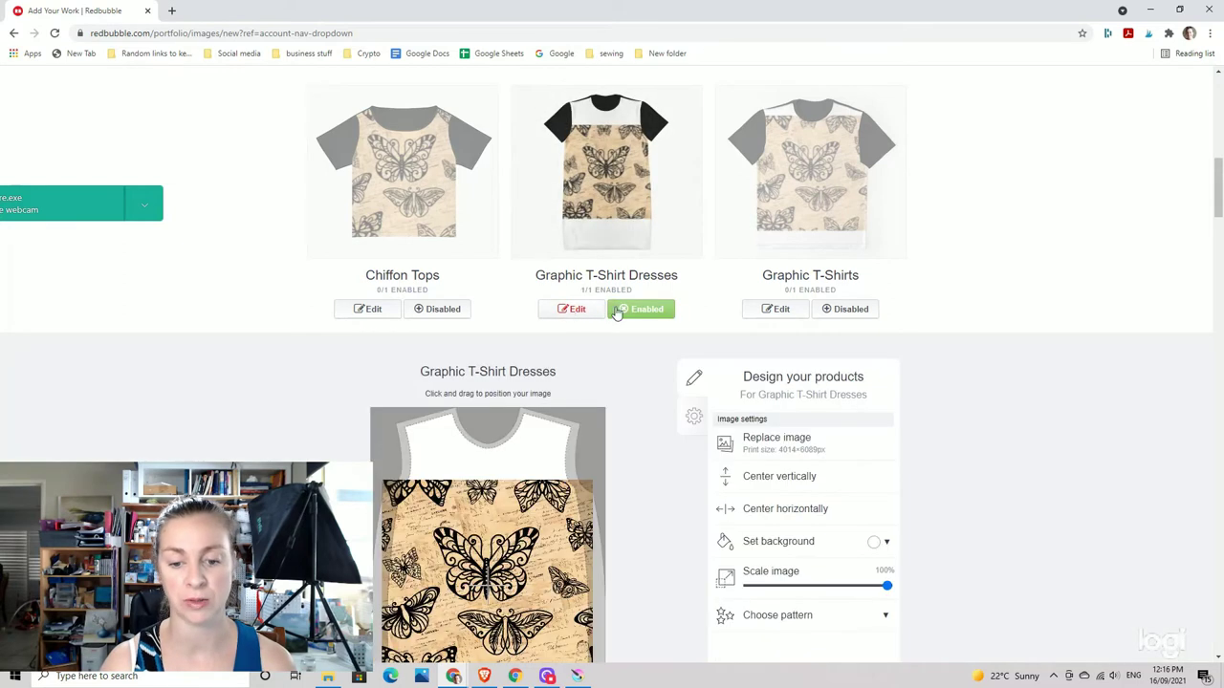
{"action": "scroll", "coordinate": [656, 404], "scroll_direction": "down", "scroll_amount": 2}
{"action": "left_click", "coordinate": [766, 496]}
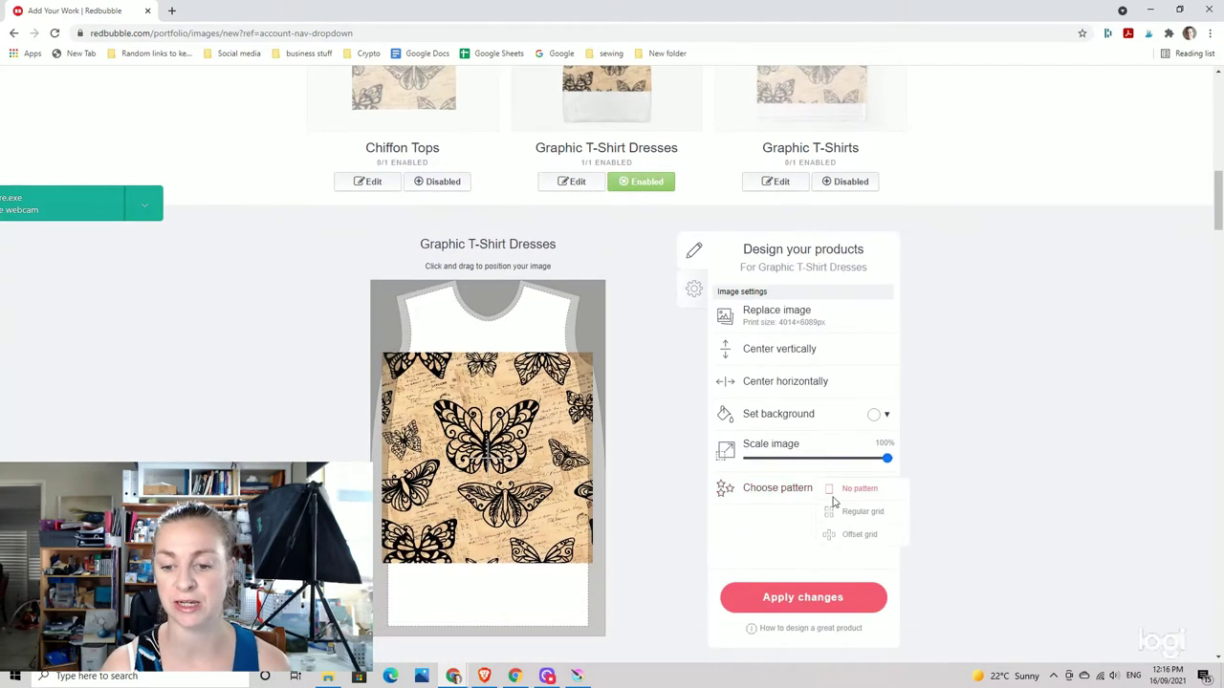
{"action": "left_click", "coordinate": [865, 513]}
{"action": "left_click_drag", "start_coordinate": [855, 460], "coordinate": [805, 463]}
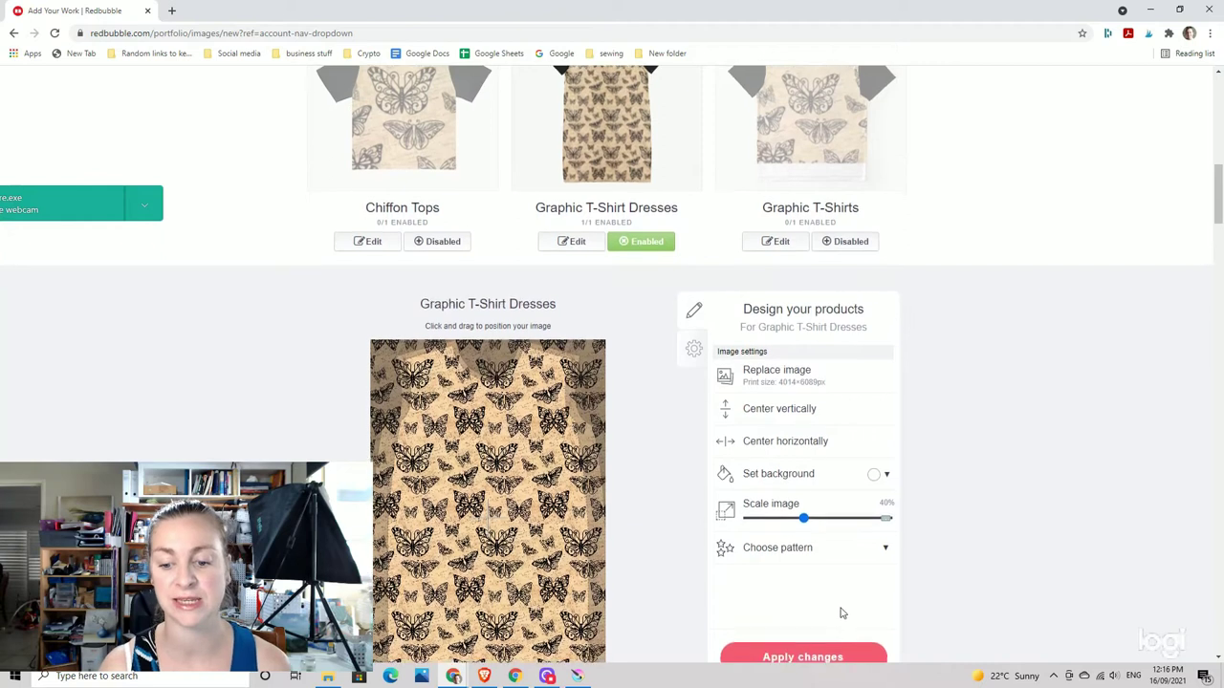
{"action": "left_click", "coordinate": [819, 611]}
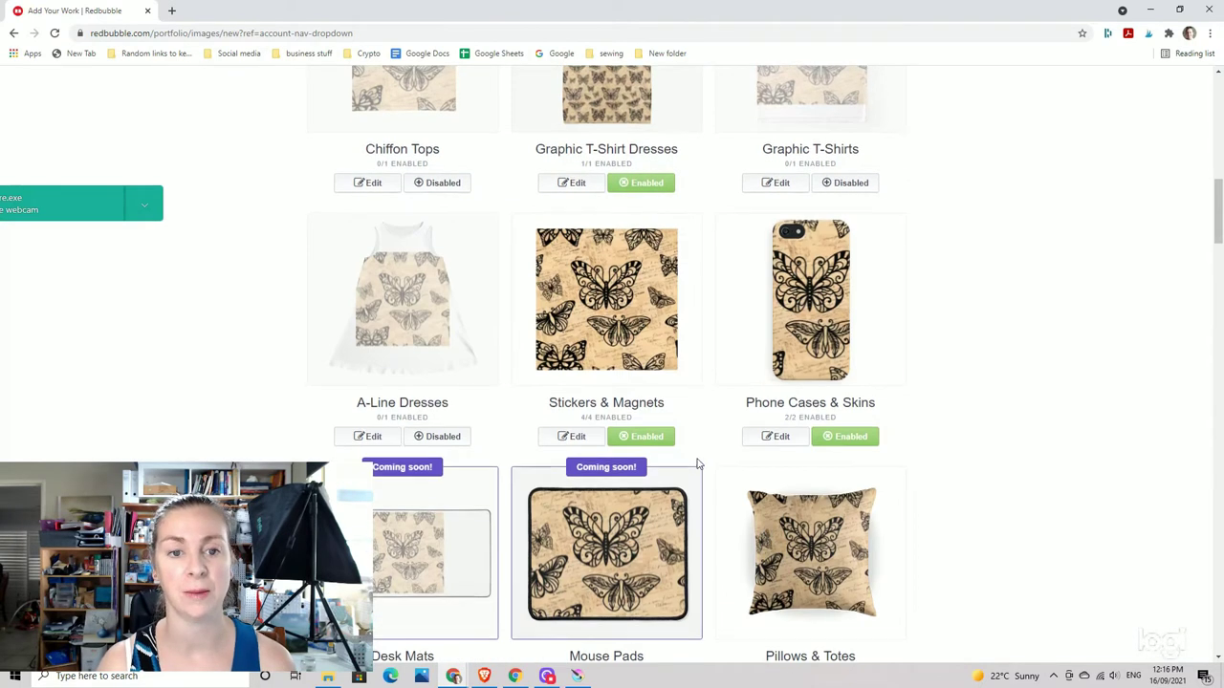
Review the patterned T-shirt dress preview and disable the Stickers & Magnets product
{"action": "scroll", "coordinate": [697, 464], "scroll_direction": "up", "scroll_amount": 2}
{"action": "scroll", "coordinate": [697, 464], "scroll_direction": "up", "scroll_amount": 1}
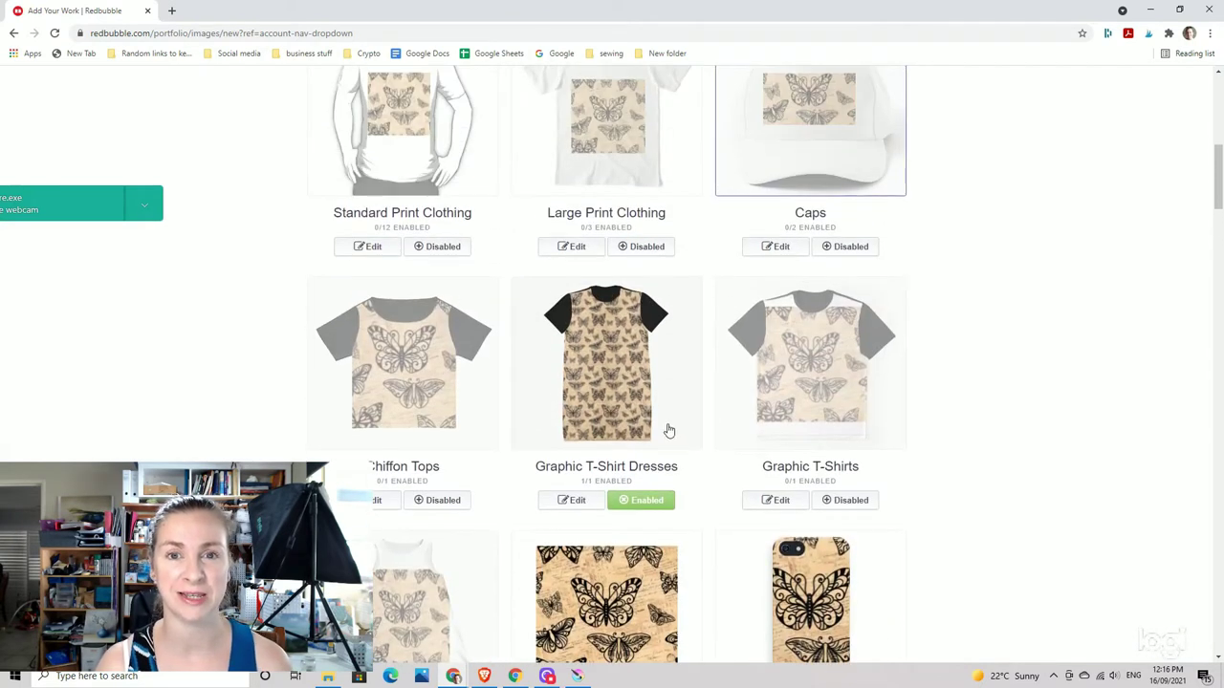
{"action": "scroll", "coordinate": [649, 449], "scroll_direction": "down", "scroll_amount": 4}
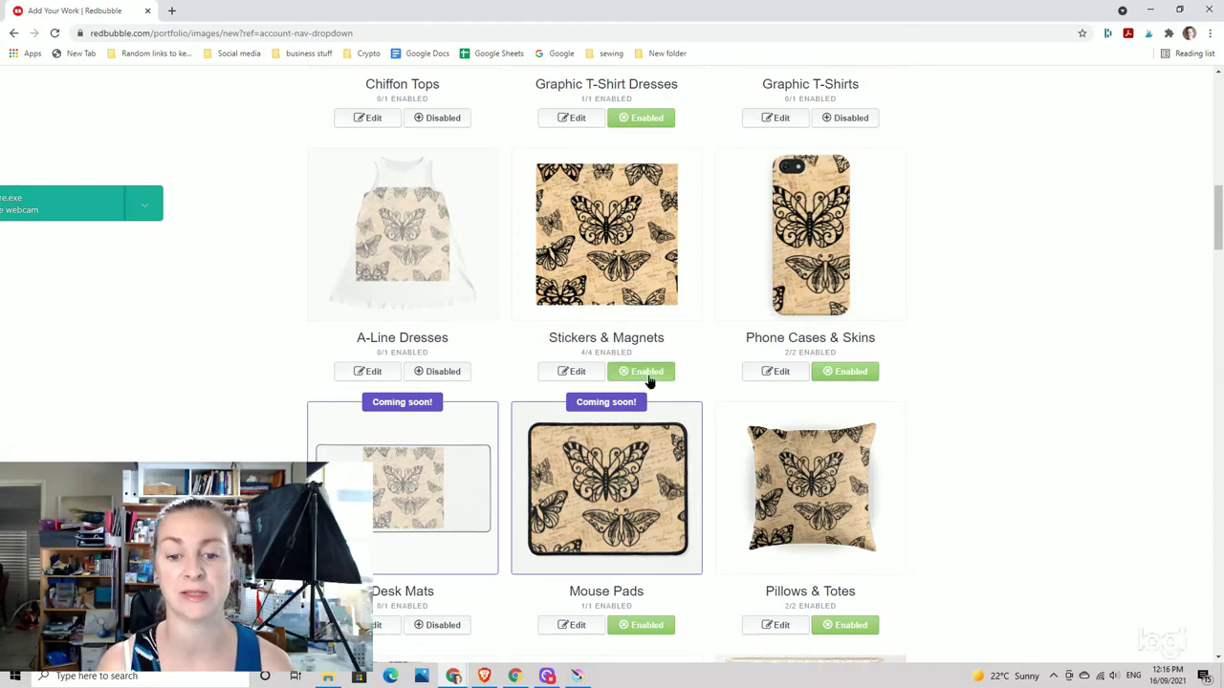
{"action": "left_click", "coordinate": [648, 378]}
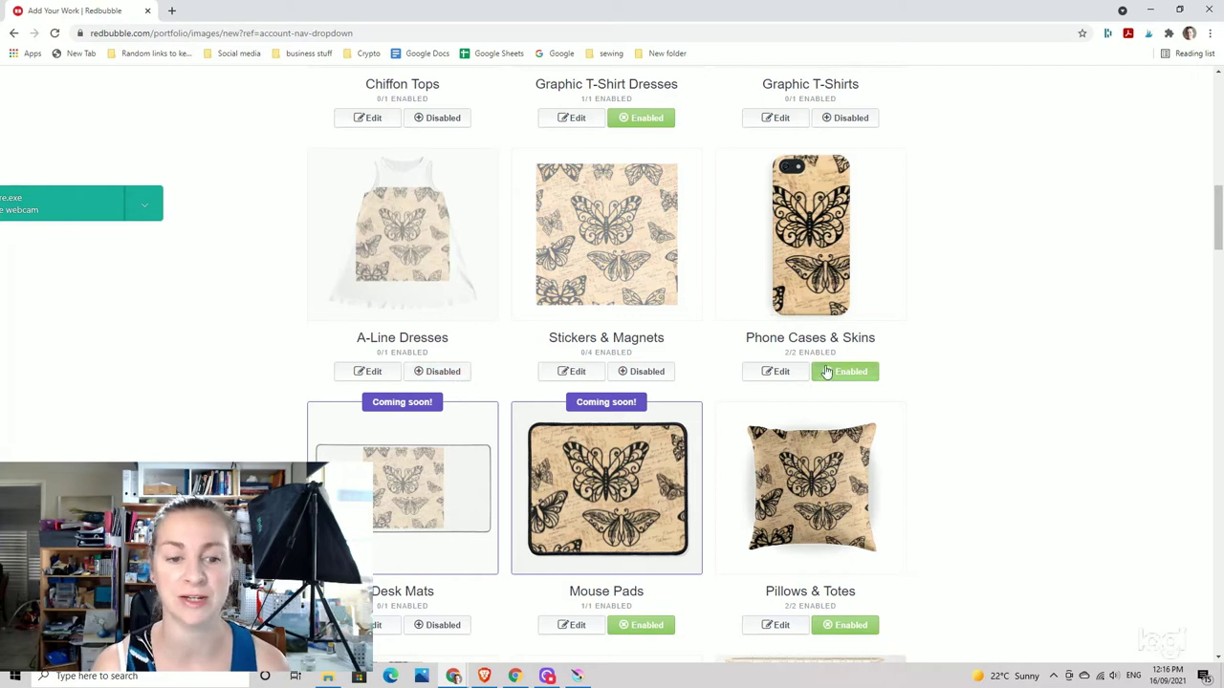
Set the Phone Cases & Skins design to a regular grid pattern at a reduced scale and apply the changes
{"action": "left_click", "coordinate": [777, 380]}
{"action": "scroll", "coordinate": [794, 450], "scroll_direction": "down", "scroll_amount": 2}
{"action": "left_click", "coordinate": [809, 490]}
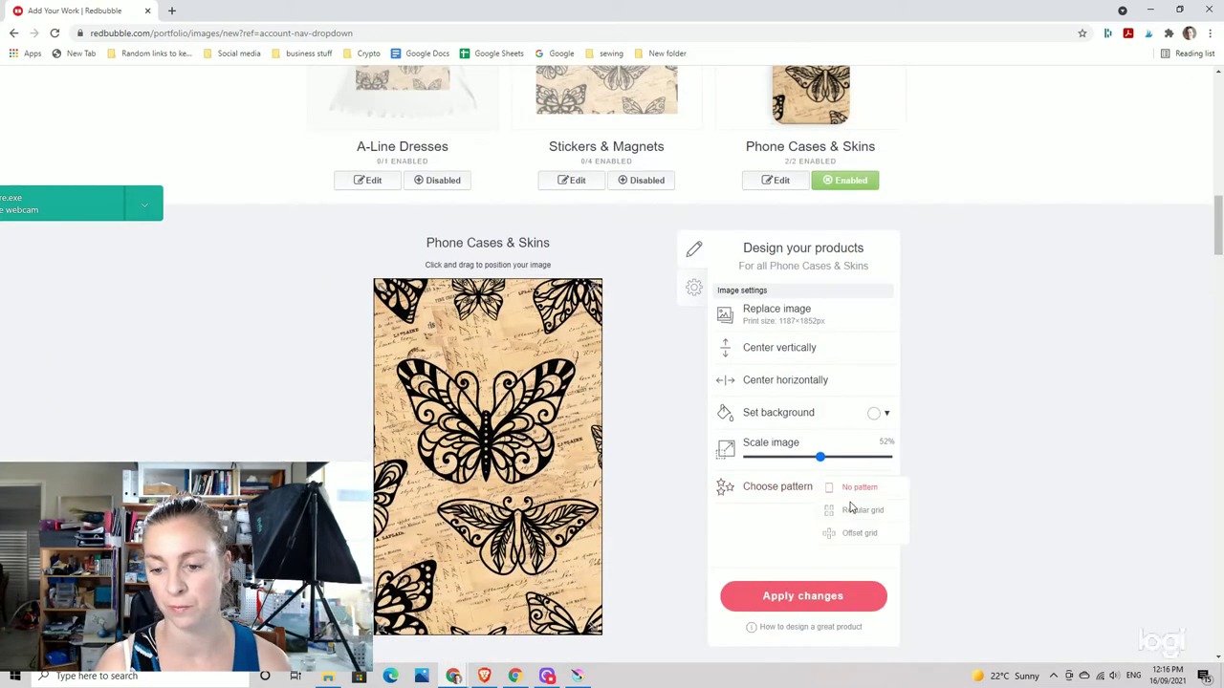
{"action": "left_click", "coordinate": [864, 511]}
{"action": "left_click_drag", "start_coordinate": [813, 460], "coordinate": [787, 459]}
{"action": "left_click", "coordinate": [813, 594]}
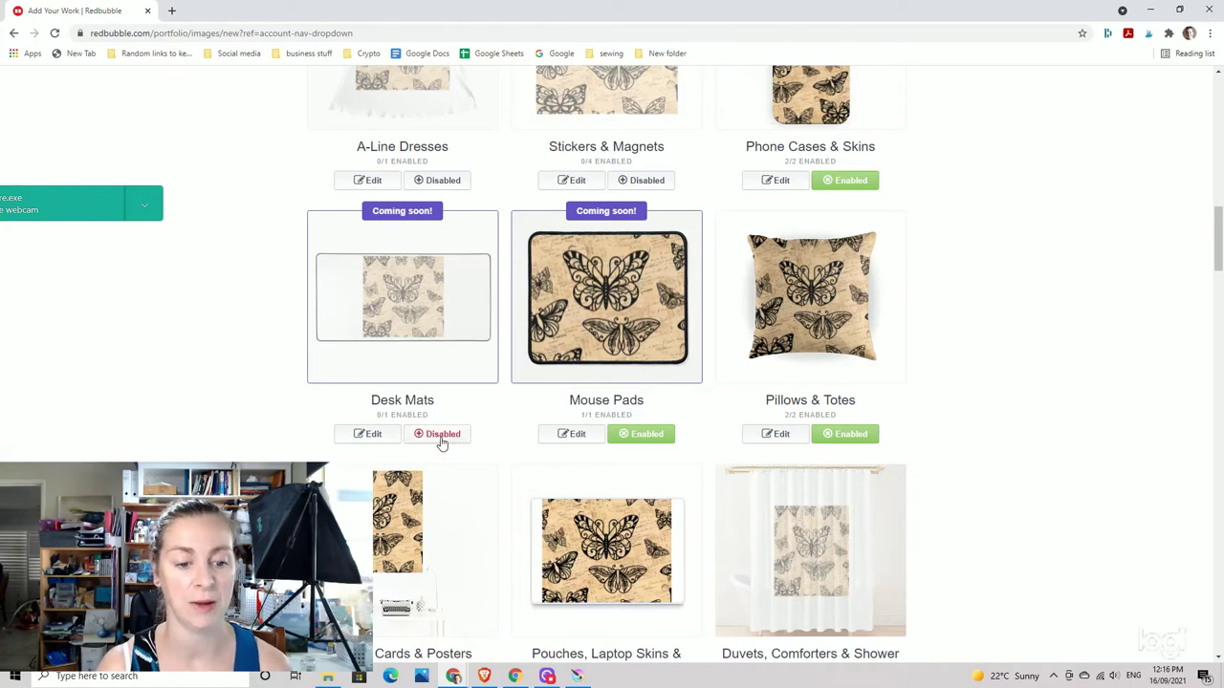
Enable Desk Mats and set the design on it to a regular grid pattern scaled to 73%
{"action": "left_click", "coordinate": [443, 435]}
{"action": "left_click", "coordinate": [371, 437]}
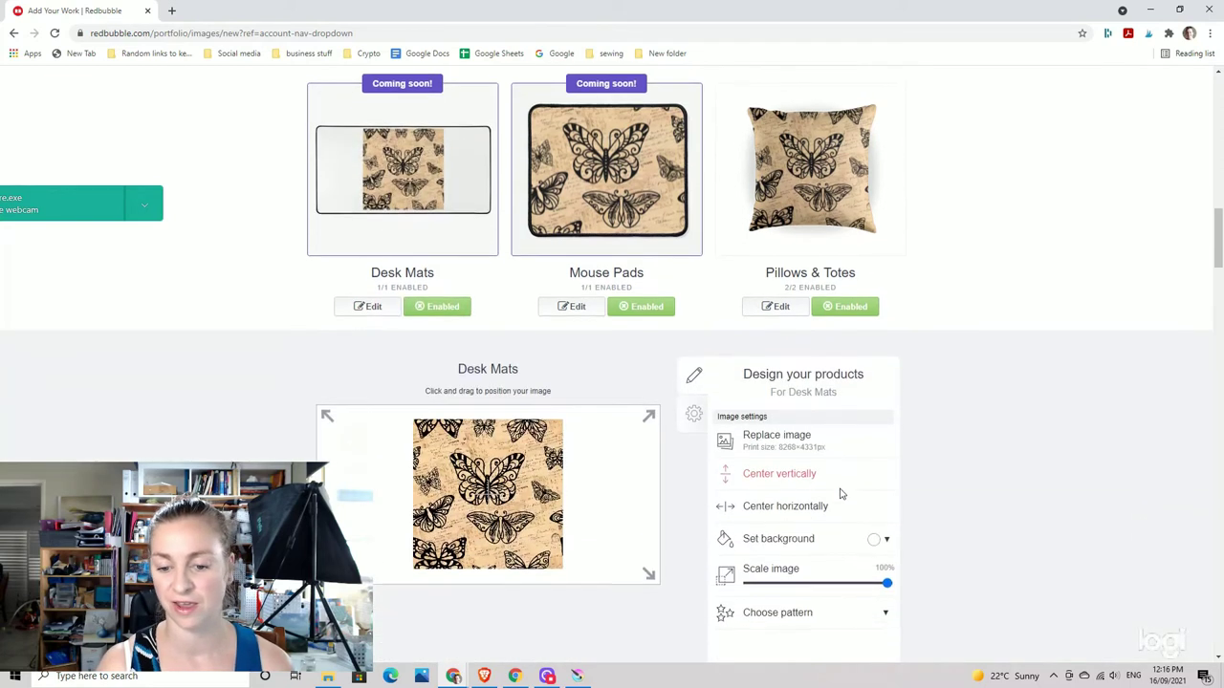
{"action": "left_click", "coordinate": [801, 613]}
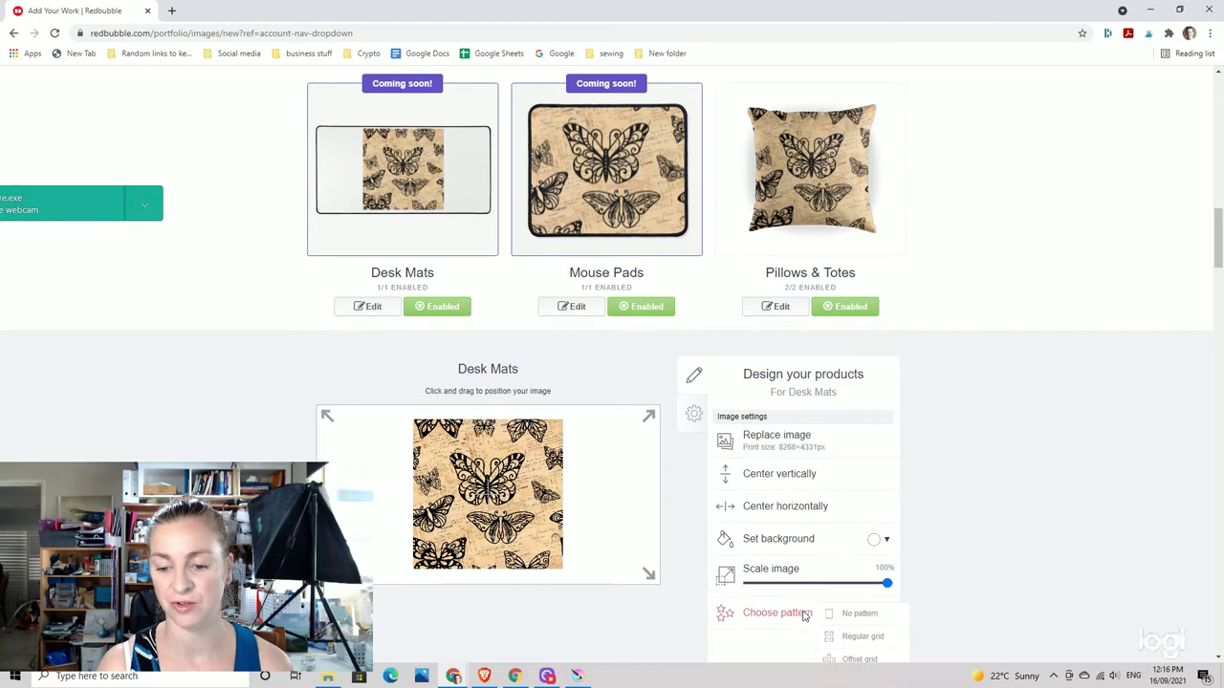
{"action": "left_click", "coordinate": [860, 637]}
{"action": "left_click", "coordinate": [850, 584]}
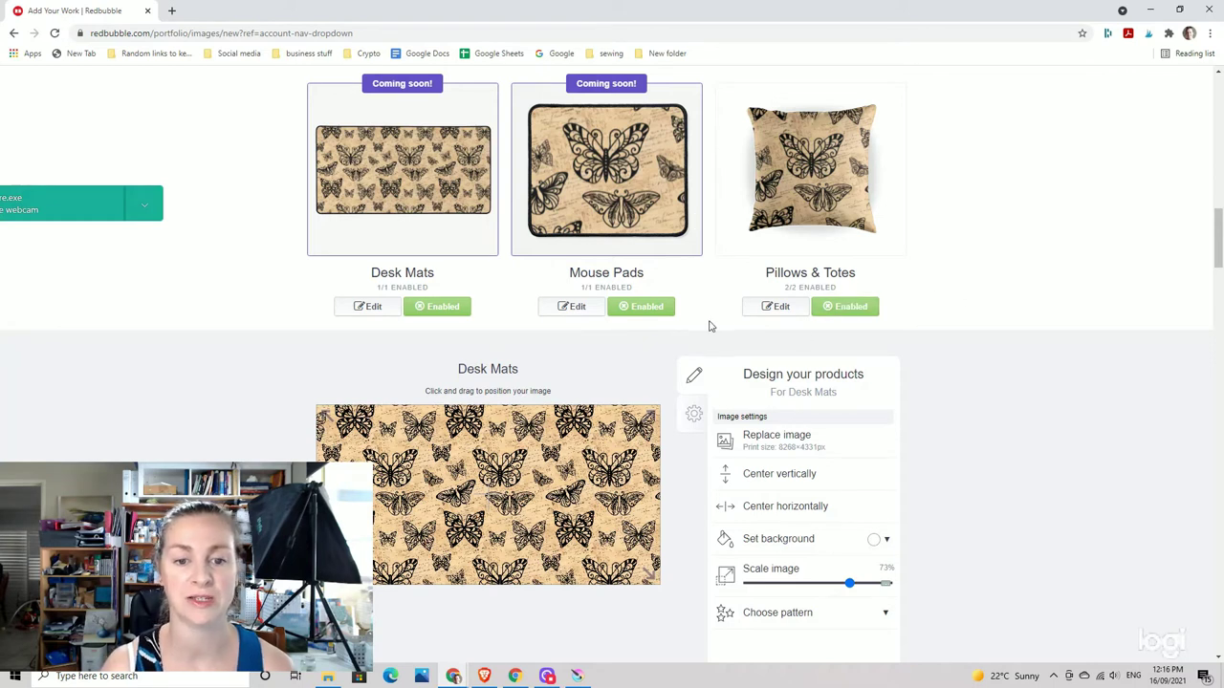
Set the Mouse Pads design to a regular grid pattern scaled to 40%
{"action": "left_click", "coordinate": [575, 308]}
{"action": "scroll", "coordinate": [861, 440], "scroll_direction": "down", "scroll_amount": 2}
{"action": "left_click", "coordinate": [808, 423]}
{"action": "left_click", "coordinate": [841, 443]}
{"action": "left_click_drag", "start_coordinate": [848, 392], "coordinate": [805, 394]}
{"action": "scroll", "coordinate": [830, 394], "scroll_direction": "up", "scroll_amount": 1}
{"action": "scroll", "coordinate": [830, 394], "scroll_direction": "up", "scroll_amount": 3}
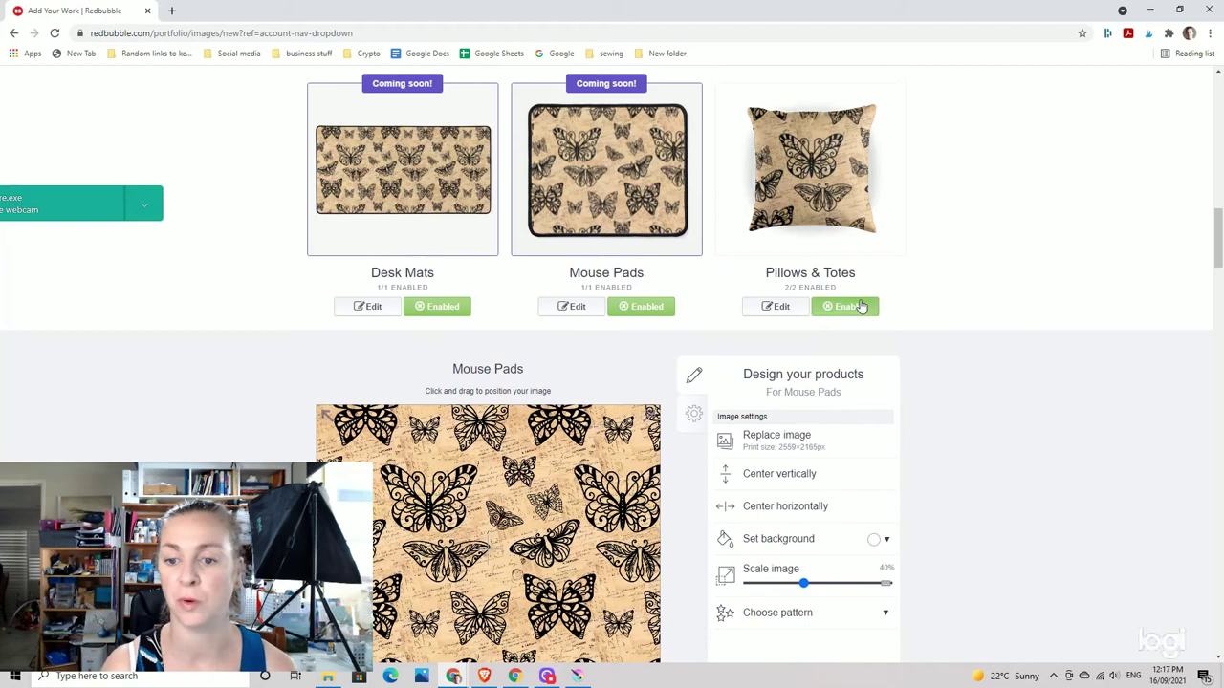
Set the Pillows & Totes design to a regular grid pattern scaled to about 42% and apply the changes
{"action": "left_click", "coordinate": [780, 307]}
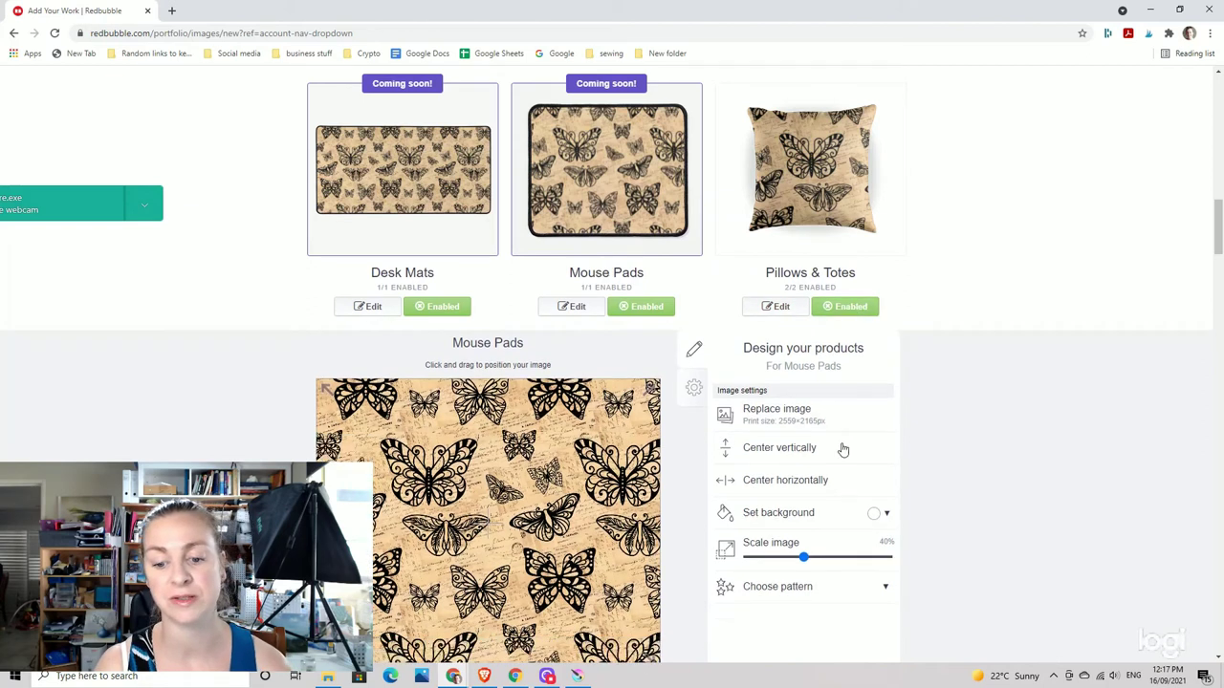
{"action": "scroll", "coordinate": [822, 478], "scroll_direction": "down", "scroll_amount": 2}
{"action": "left_click", "coordinate": [802, 499]}
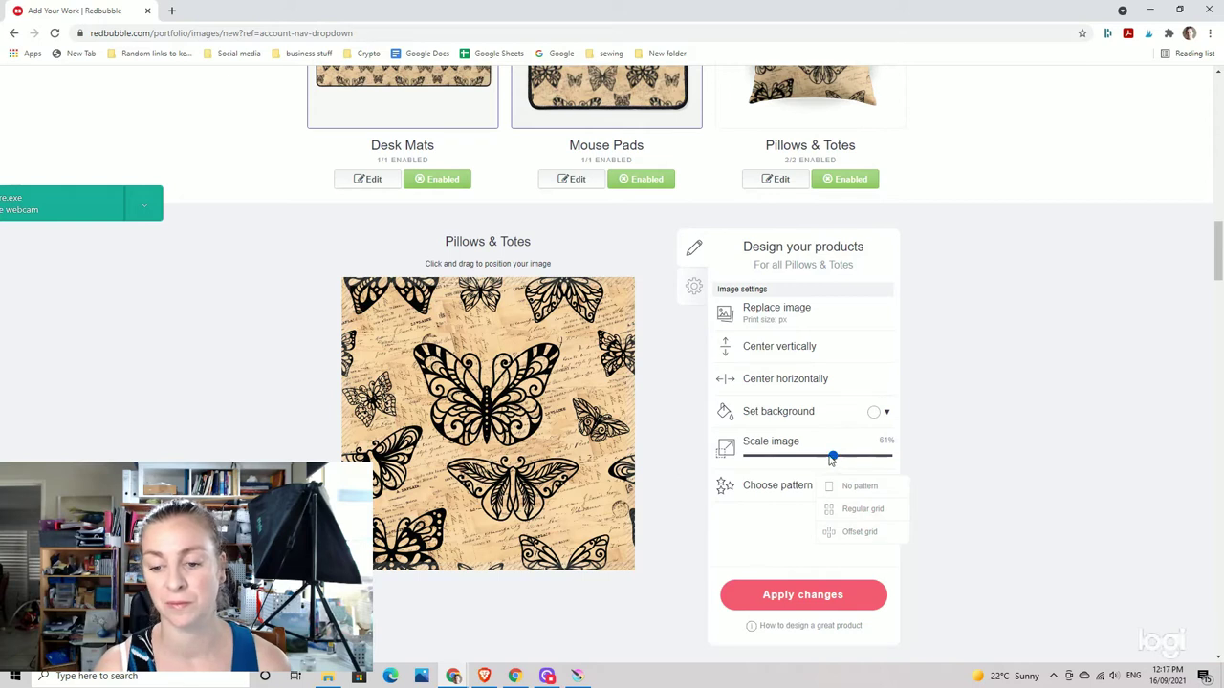
{"action": "left_click_drag", "start_coordinate": [819, 457], "coordinate": [806, 451]}
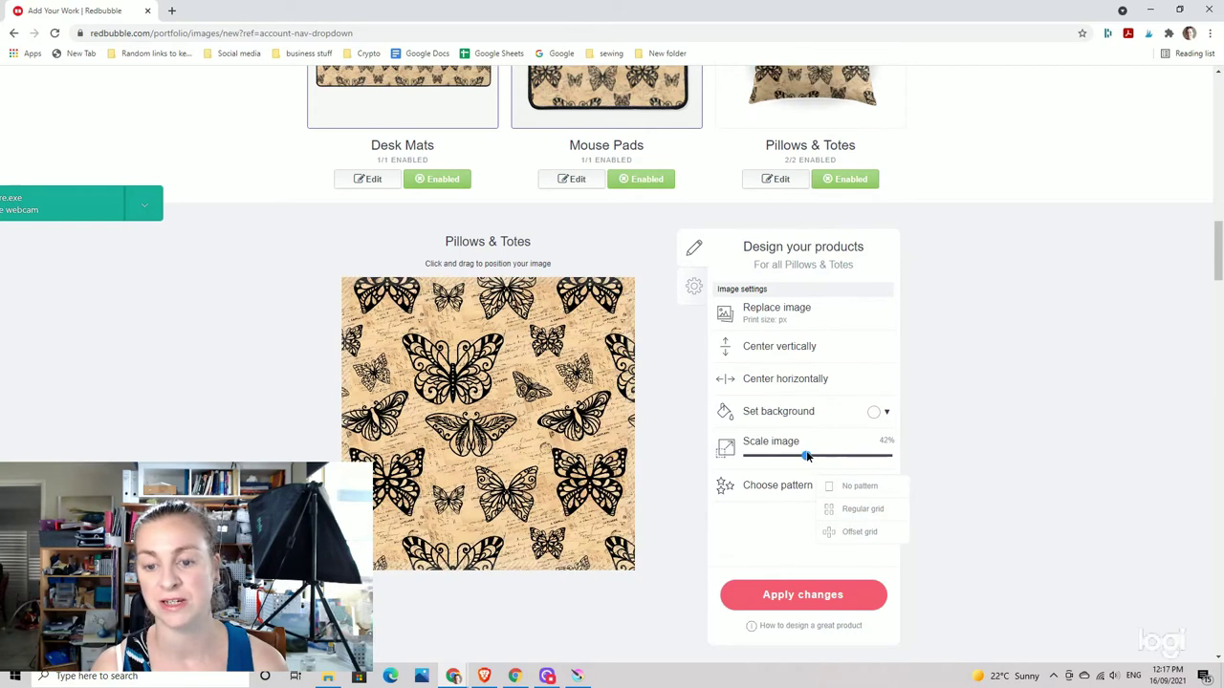
{"action": "scroll", "coordinate": [621, 475], "scroll_direction": "up", "scroll_amount": 3}
{"action": "left_click_drag", "start_coordinate": [521, 619], "coordinate": [588, 623]}
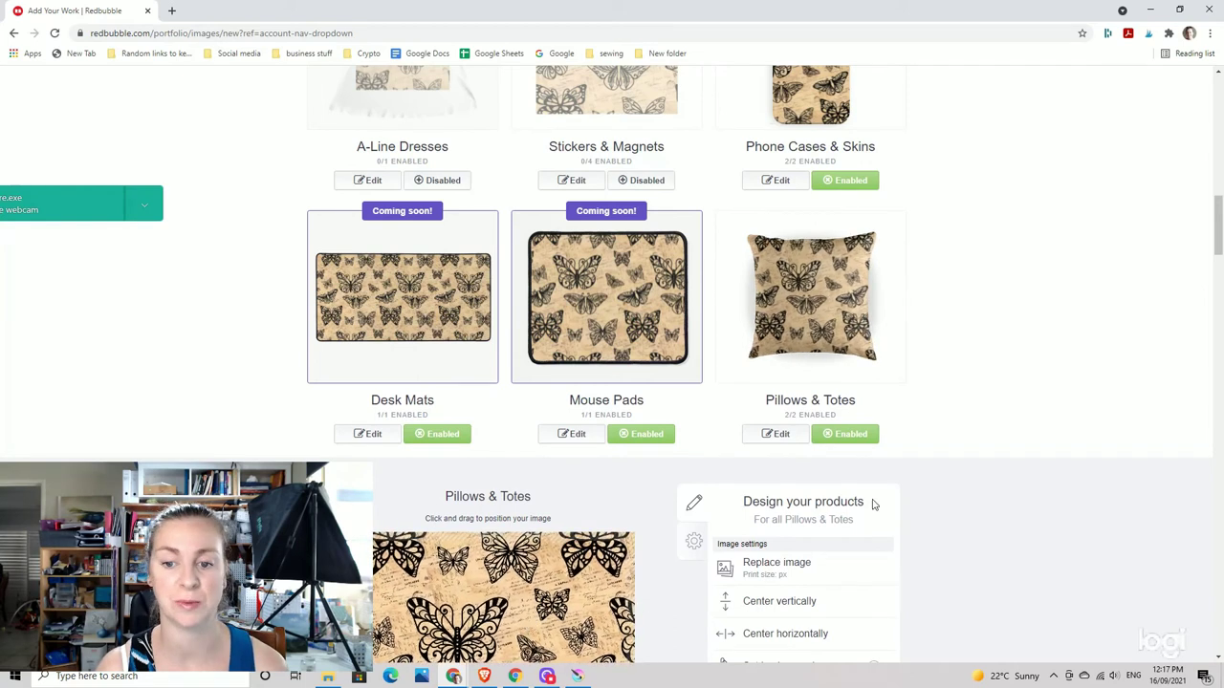
{"action": "scroll", "coordinate": [872, 503], "scroll_direction": "down", "scroll_amount": 3}
{"action": "left_click", "coordinate": [793, 533]}
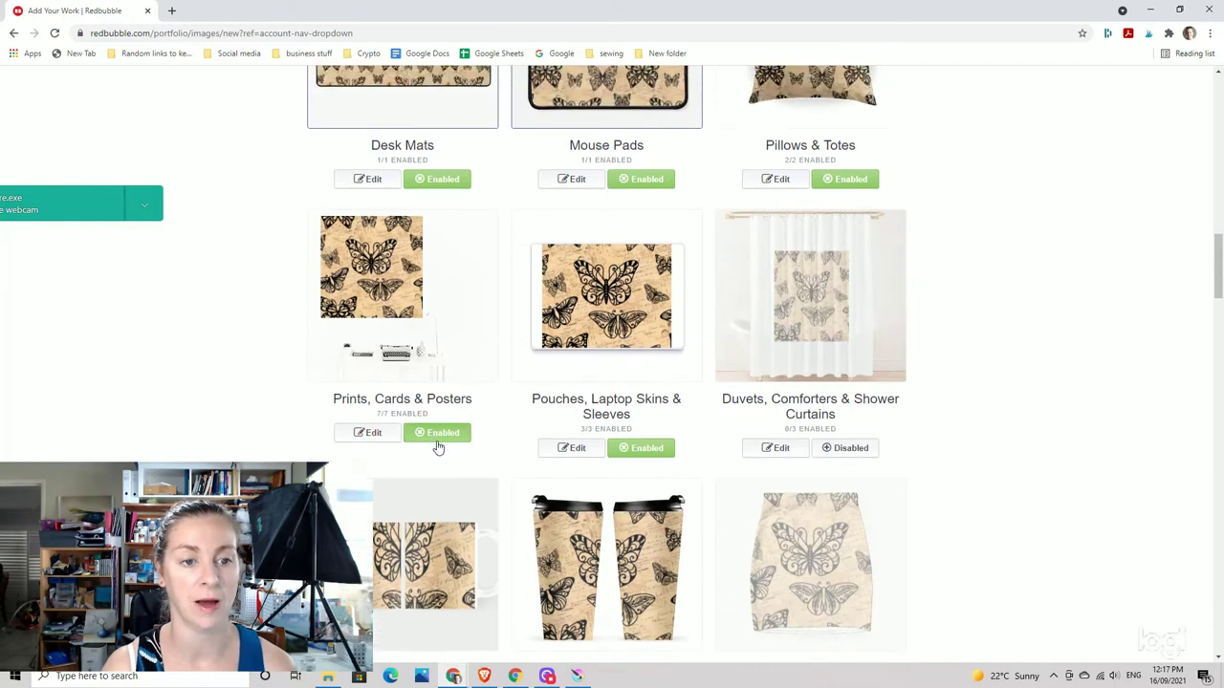
Disable the Prints, Cards & Posters and the Pouches, Laptop Skins & Sleeves products
{"action": "left_click", "coordinate": [468, 499]}
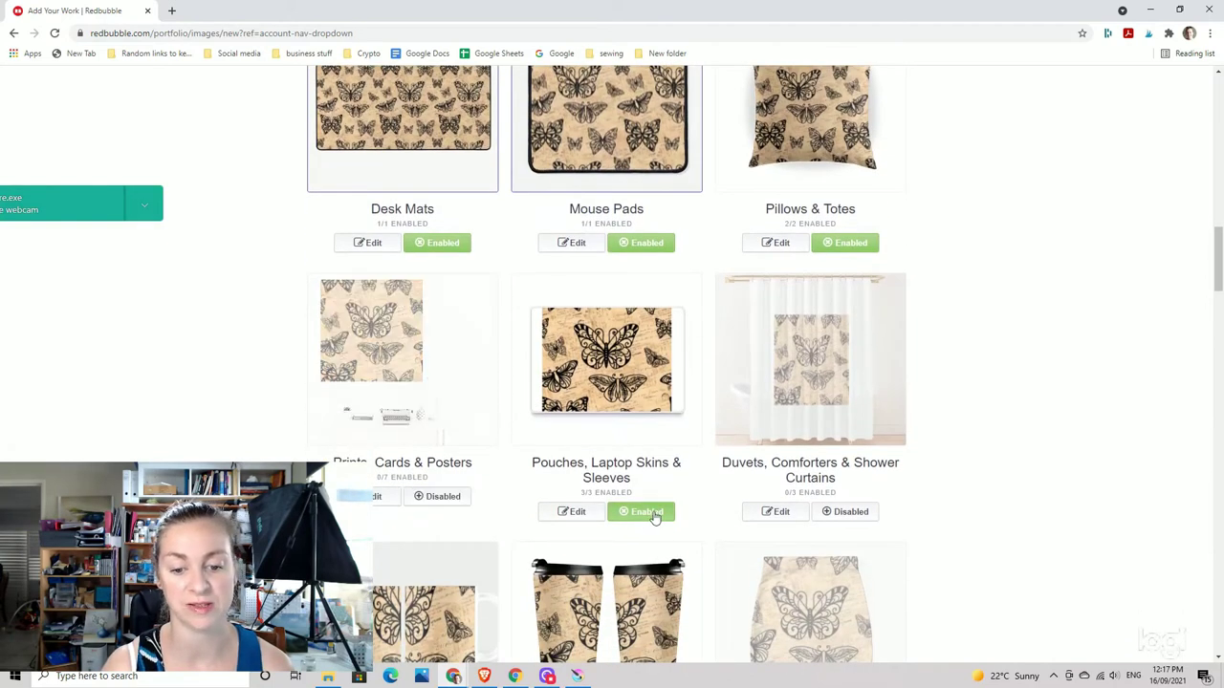
{"action": "left_click", "coordinate": [637, 513]}
{"action": "scroll", "coordinate": [850, 497], "scroll_direction": "down", "scroll_amount": 1}
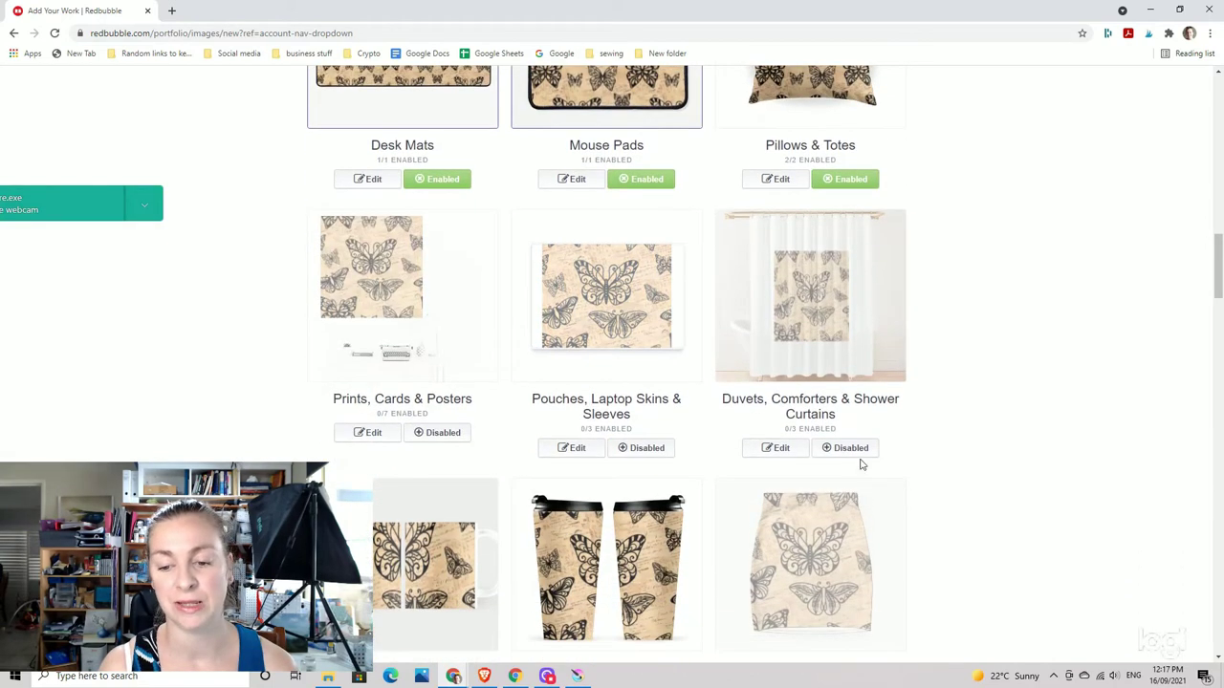
Enable Duvets, Comforters & Shower Curtains and set the design on them to repeat as a regular grid
{"action": "left_click", "coordinate": [851, 449]}
{"action": "left_click", "coordinate": [774, 448]}
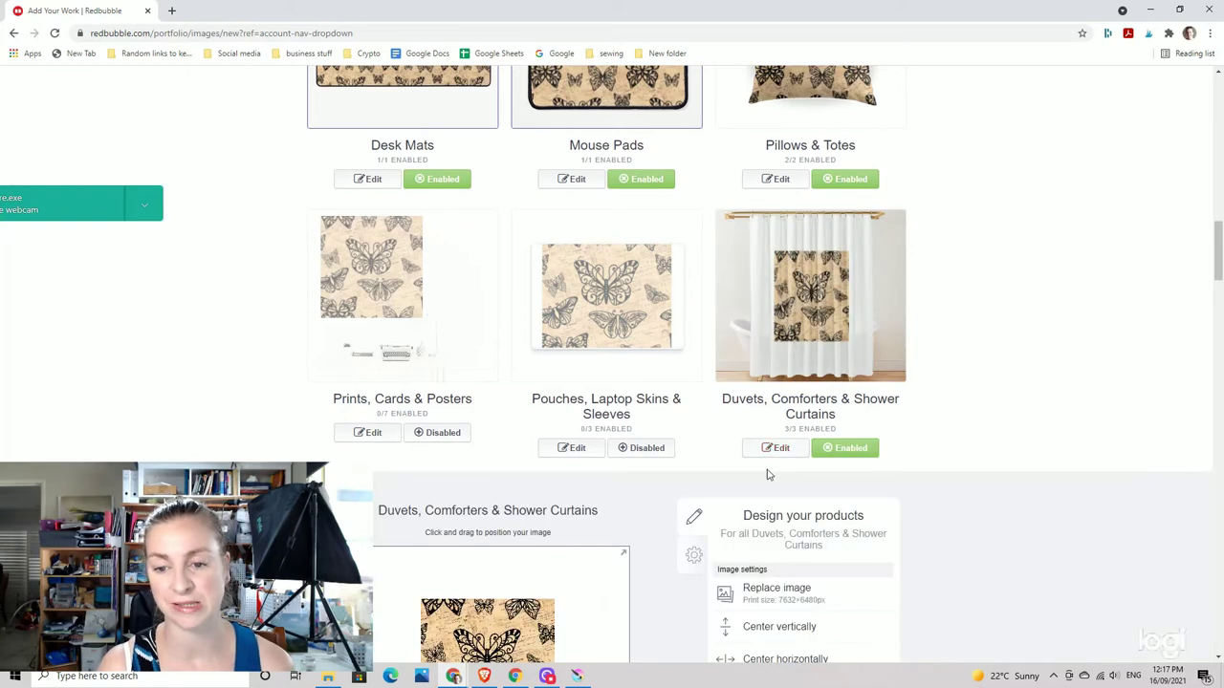
{"action": "scroll", "coordinate": [776, 473], "scroll_direction": "down", "scroll_amount": 2}
{"action": "scroll", "coordinate": [779, 469], "scroll_direction": "down", "scroll_amount": 2}
{"action": "left_click", "coordinate": [833, 517]}
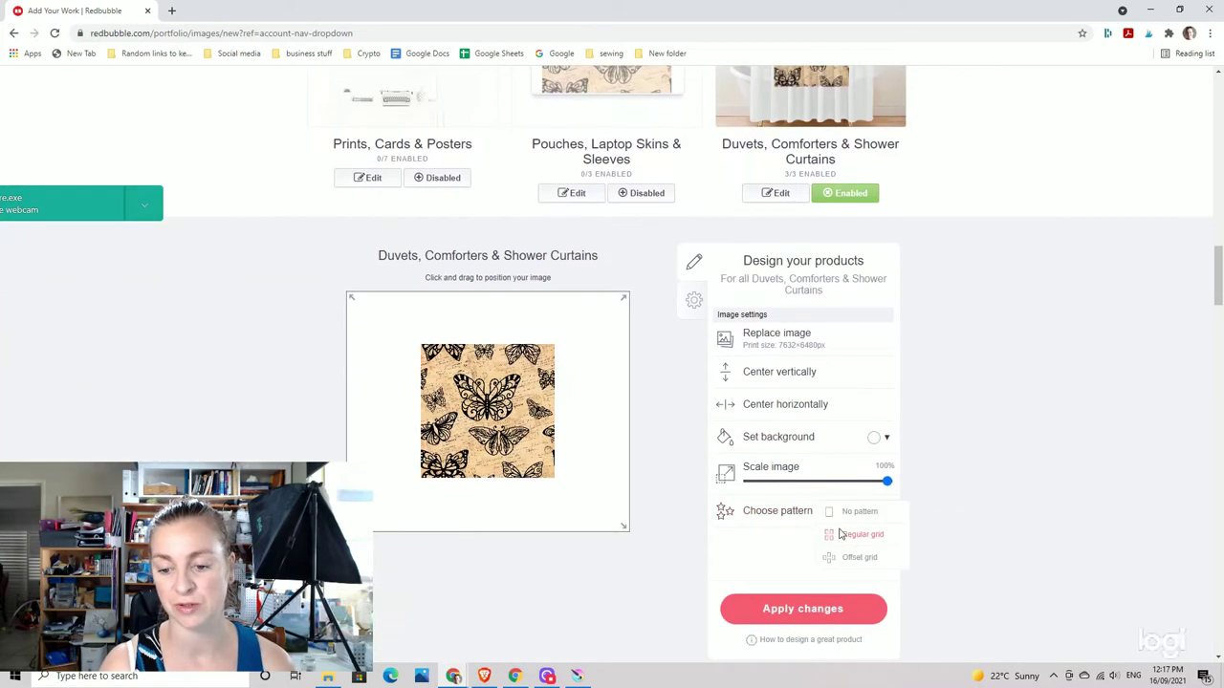
{"action": "left_click", "coordinate": [863, 536]}
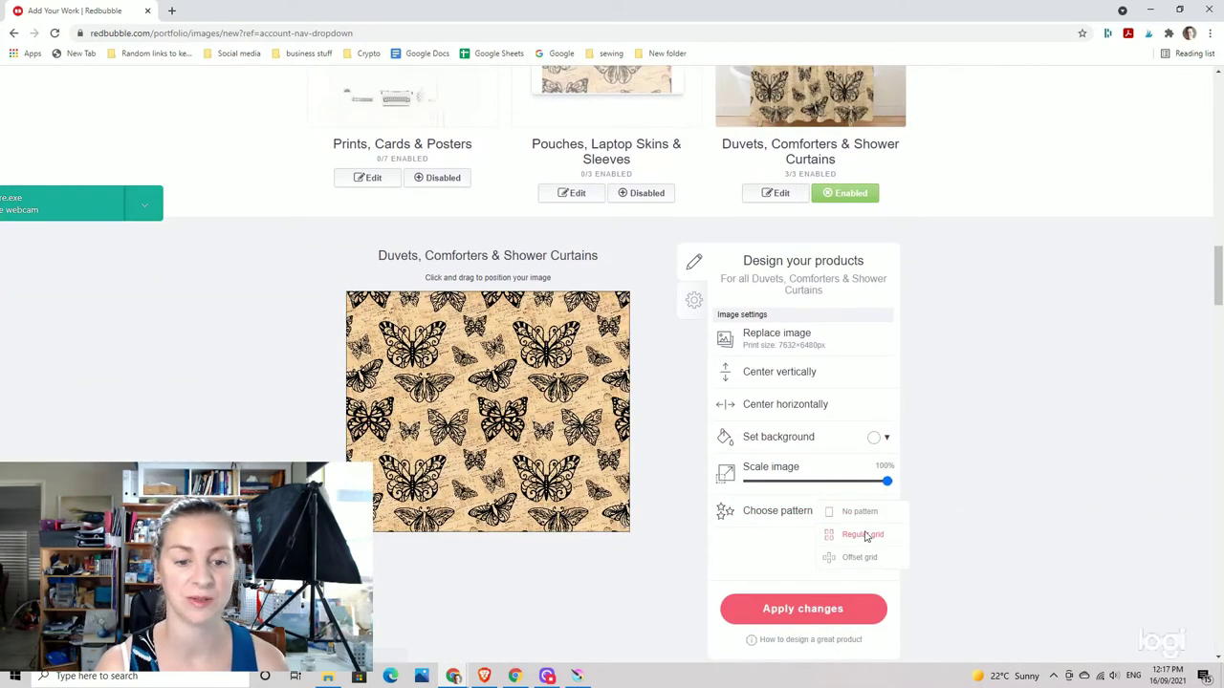
Scale the pattern on Duvets, Comforters & Shower Curtains to 73% and apply the changes
{"action": "left_click", "coordinate": [865, 482]}
{"action": "scroll", "coordinate": [863, 480], "scroll_direction": "up", "scroll_amount": 3}
{"action": "scroll", "coordinate": [832, 574], "scroll_direction": "down", "scroll_amount": 2}
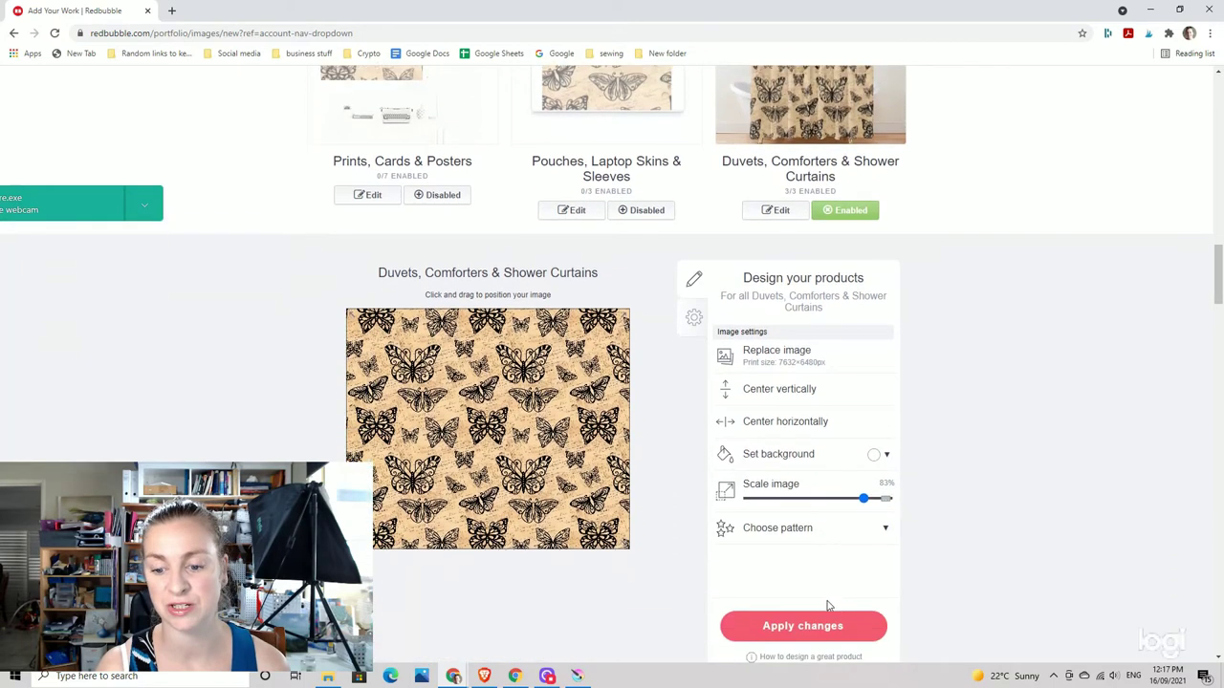
{"action": "left_click_drag", "start_coordinate": [863, 480], "coordinate": [847, 481]}
{"action": "scroll", "coordinate": [849, 483], "scroll_direction": "up", "scroll_amount": 2}
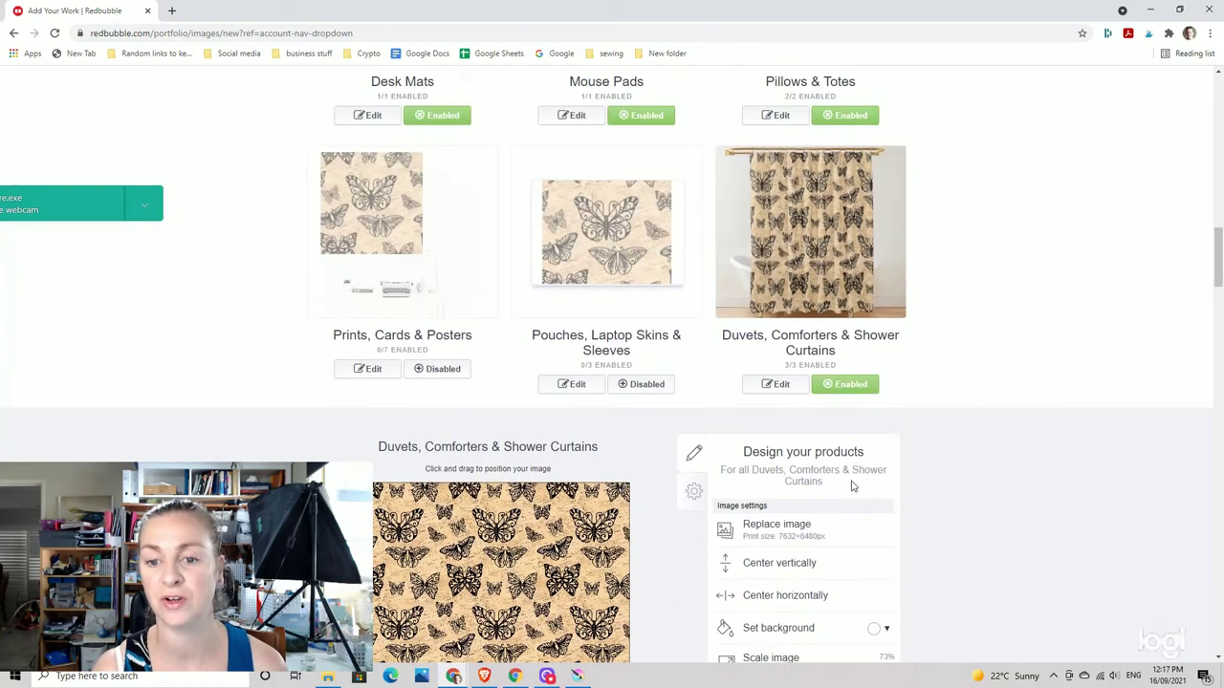
{"action": "scroll", "coordinate": [737, 341], "scroll_direction": "down", "scroll_amount": 4}
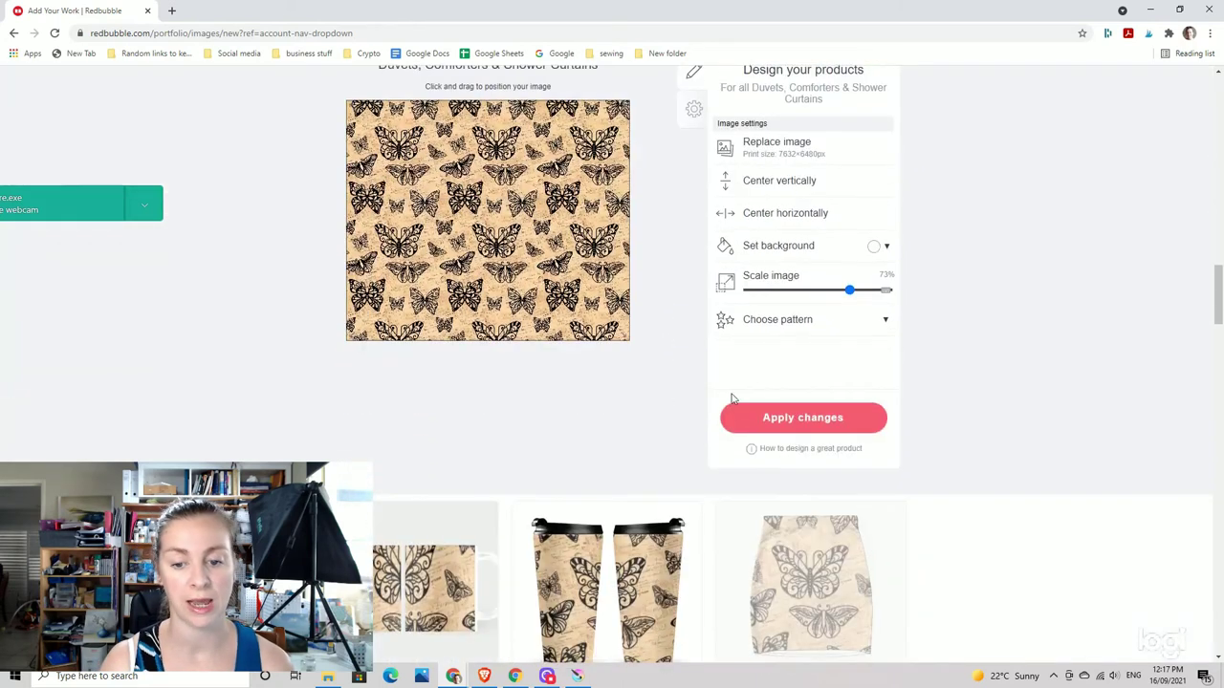
{"action": "left_click", "coordinate": [810, 418]}
Set the Mugs design to repeat in a regular grid with its size on the product at 22%
{"action": "scroll", "coordinate": [507, 413], "scroll_direction": "down", "scroll_amount": 5}
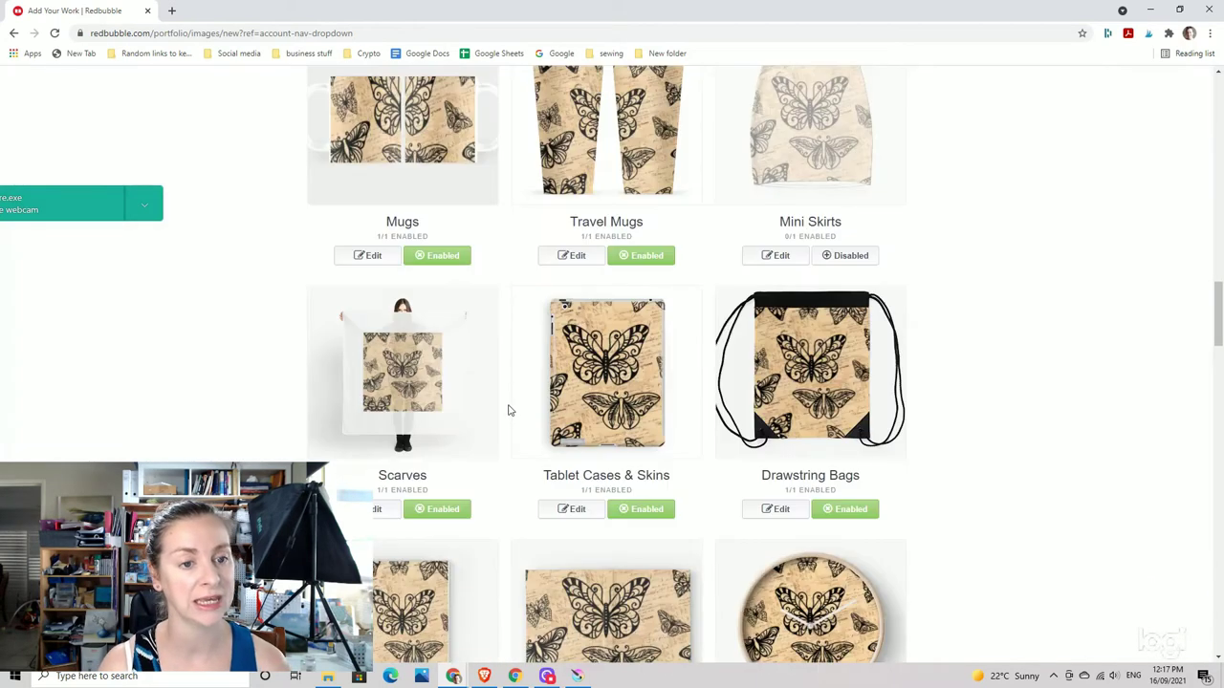
{"action": "scroll", "coordinate": [504, 407], "scroll_direction": "up", "scroll_amount": 1}
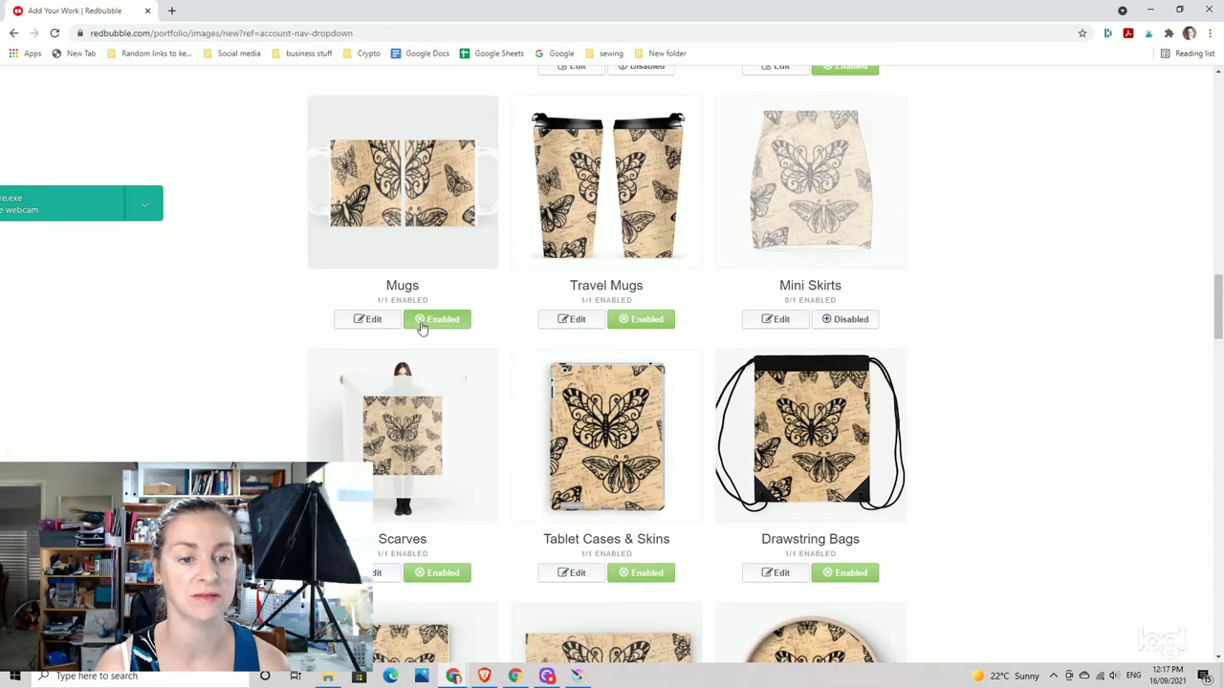
{"action": "left_click", "coordinate": [385, 322]}
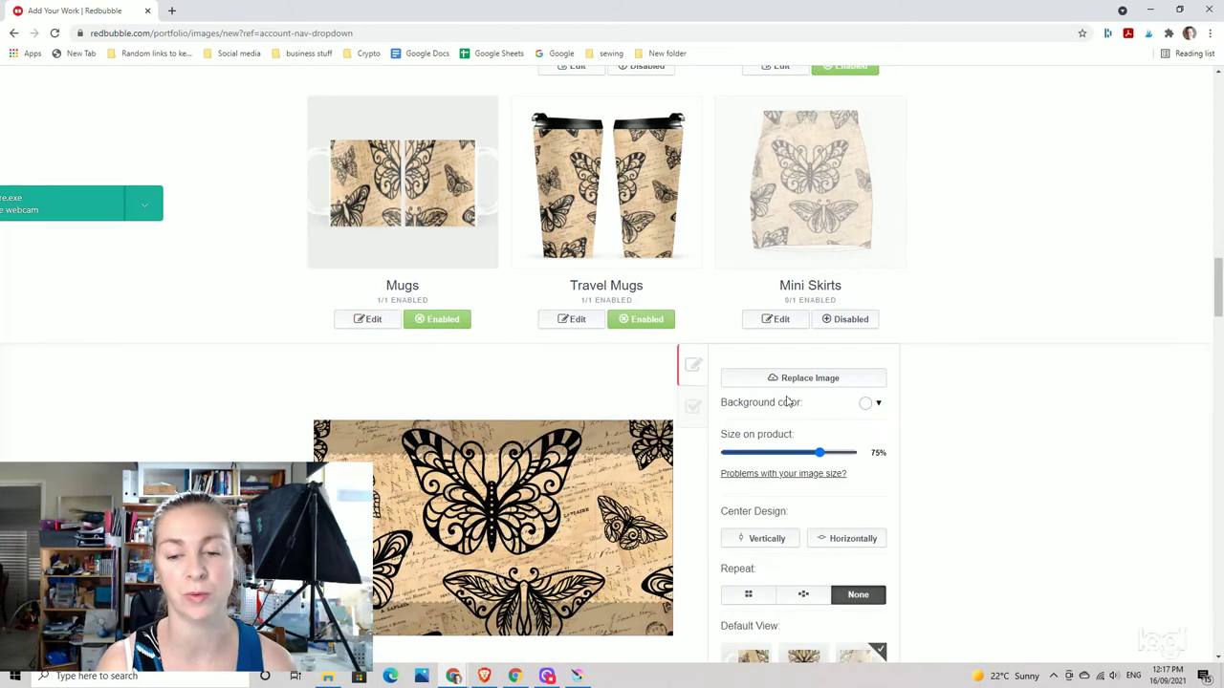
{"action": "scroll", "coordinate": [868, 510], "scroll_direction": "down", "scroll_amount": 2}
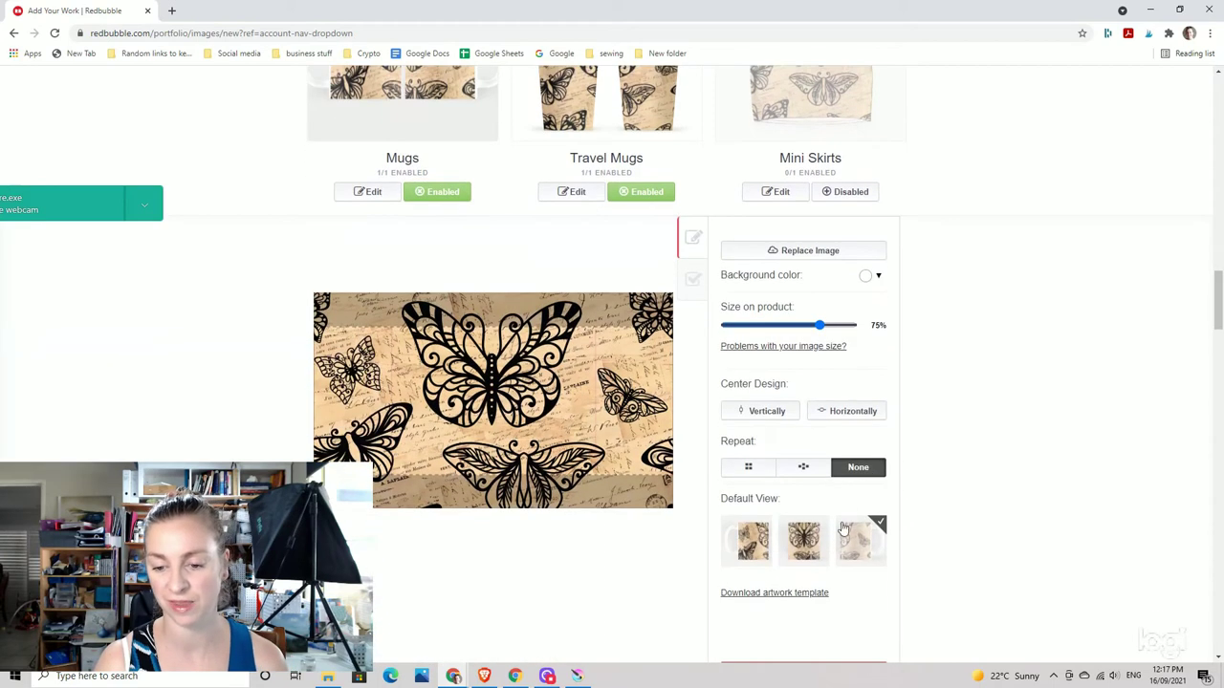
{"action": "left_click", "coordinate": [748, 467]}
{"action": "left_click_drag", "start_coordinate": [819, 325], "coordinate": [755, 328]}
{"action": "scroll", "coordinate": [798, 347], "scroll_direction": "up", "scroll_amount": 2}
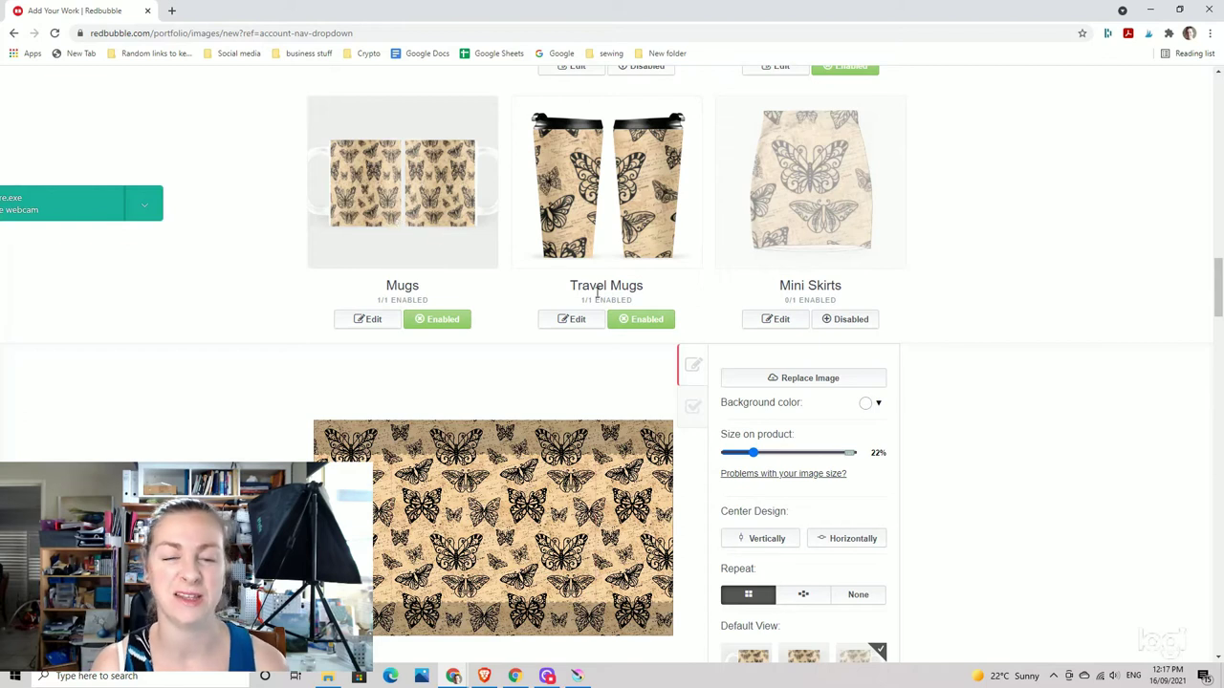
Set the Travel Mugs design to repeat in a regular grid at 37% size and apply the changes
{"action": "left_click", "coordinate": [577, 321]}
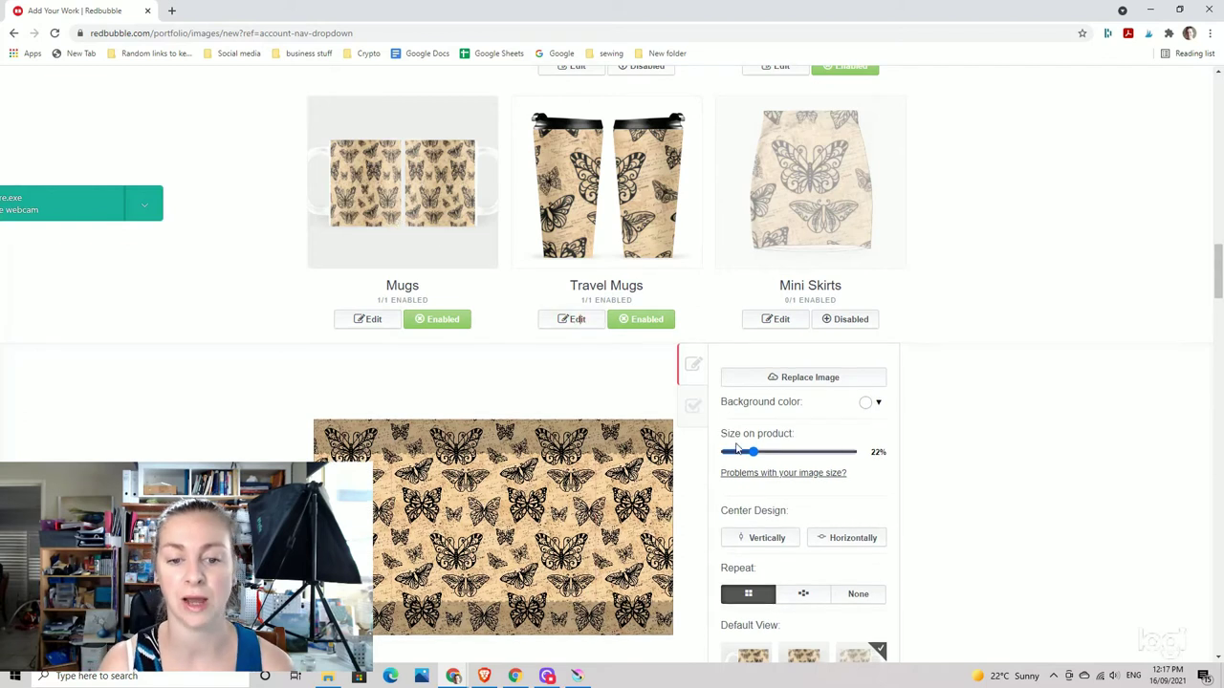
{"action": "scroll", "coordinate": [746, 440], "scroll_direction": "down", "scroll_amount": 1}
{"action": "left_click", "coordinate": [750, 468]}
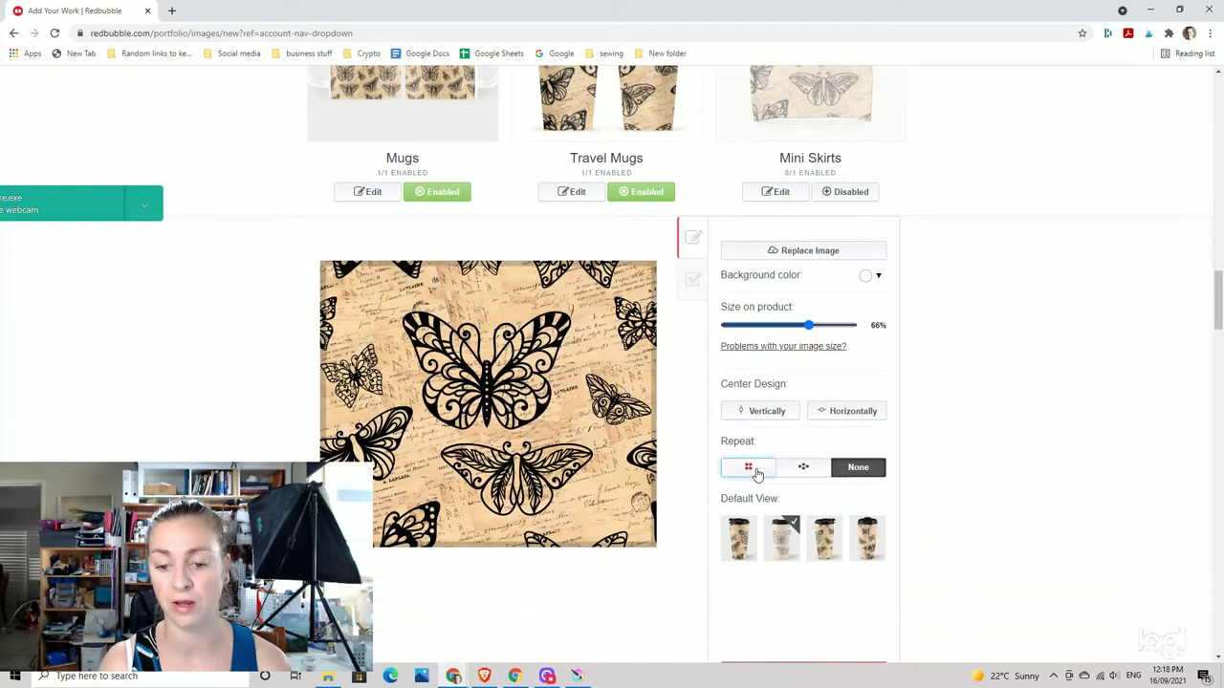
{"action": "left_click_drag", "start_coordinate": [808, 326], "coordinate": [772, 327]}
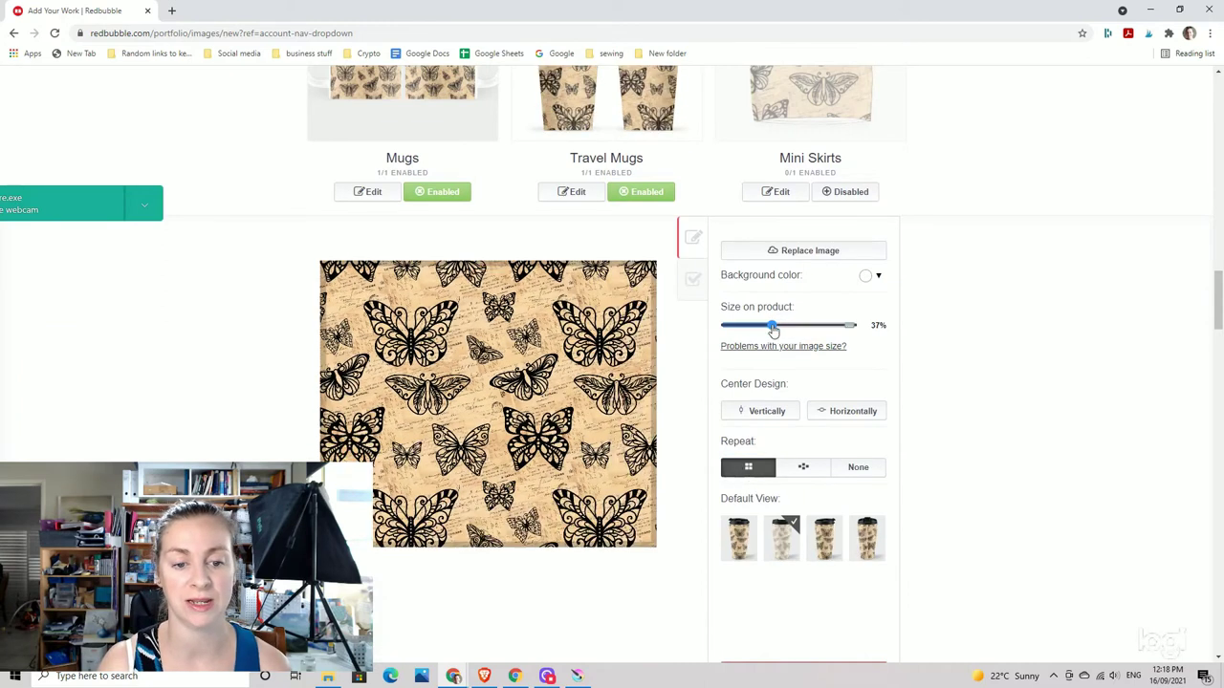
{"action": "scroll", "coordinate": [779, 292], "scroll_direction": "up", "scroll_amount": 1}
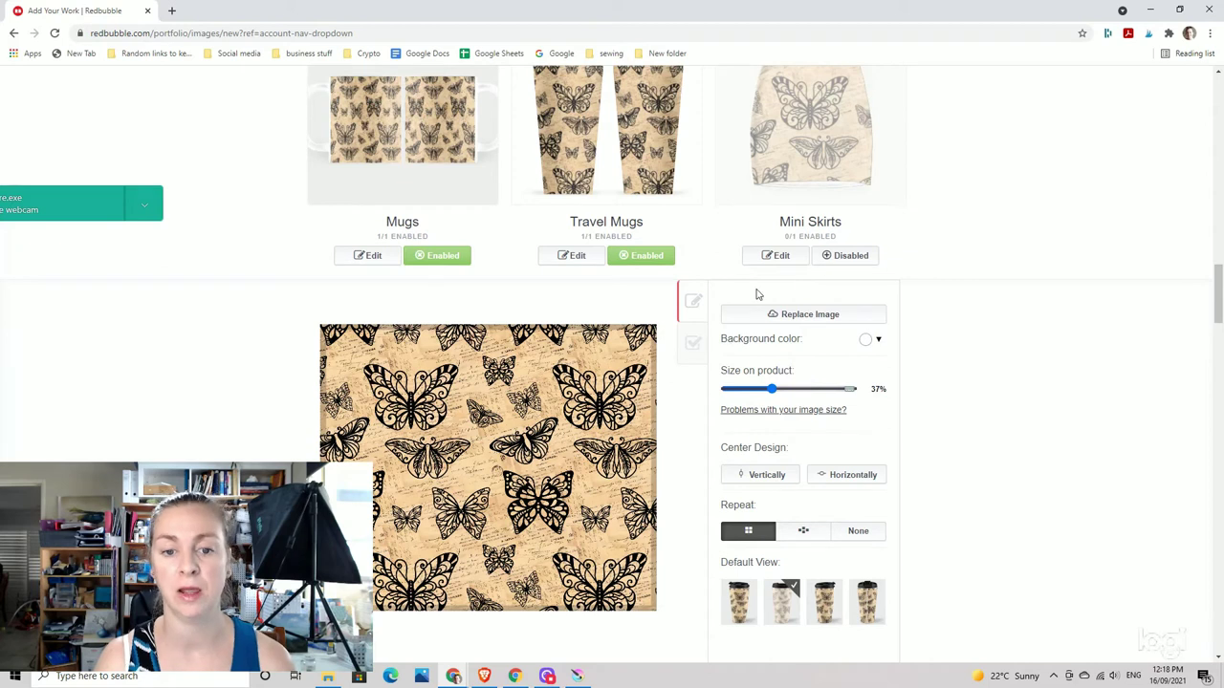
{"action": "scroll", "coordinate": [814, 465], "scroll_direction": "down", "scroll_amount": 3}
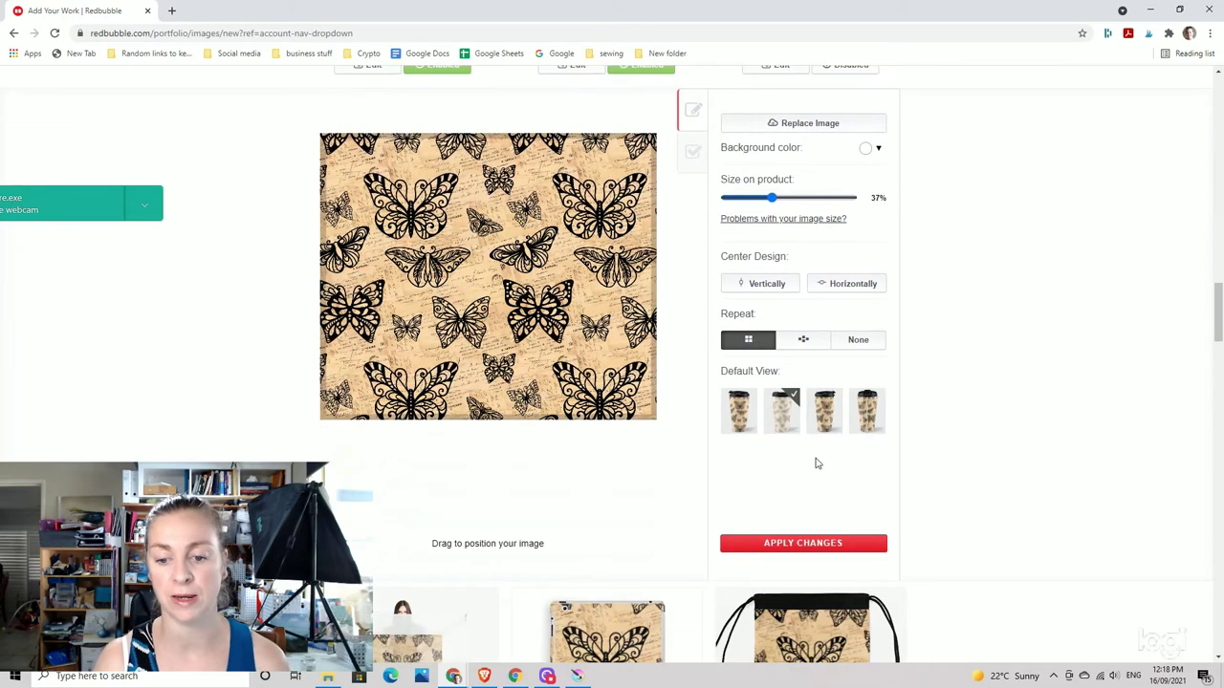
{"action": "left_click", "coordinate": [812, 541]}
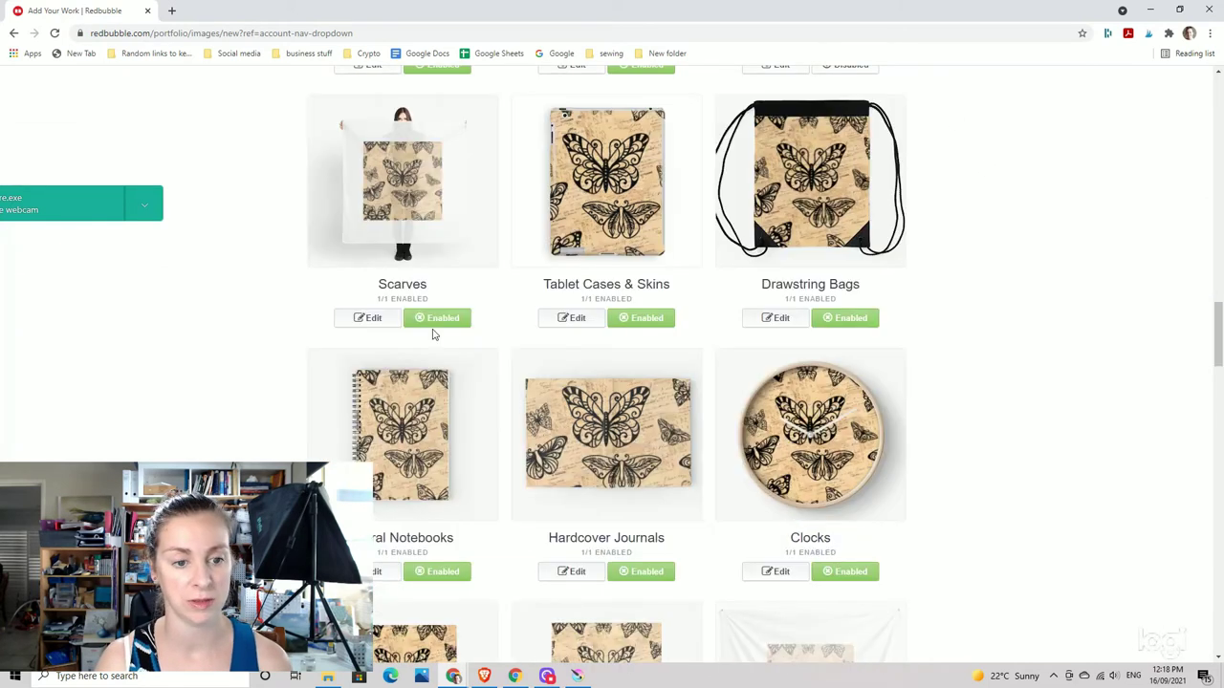
Set the Scarves design to a regular grid pattern at a reduced scale and apply the changes
{"action": "left_click", "coordinate": [365, 322]}
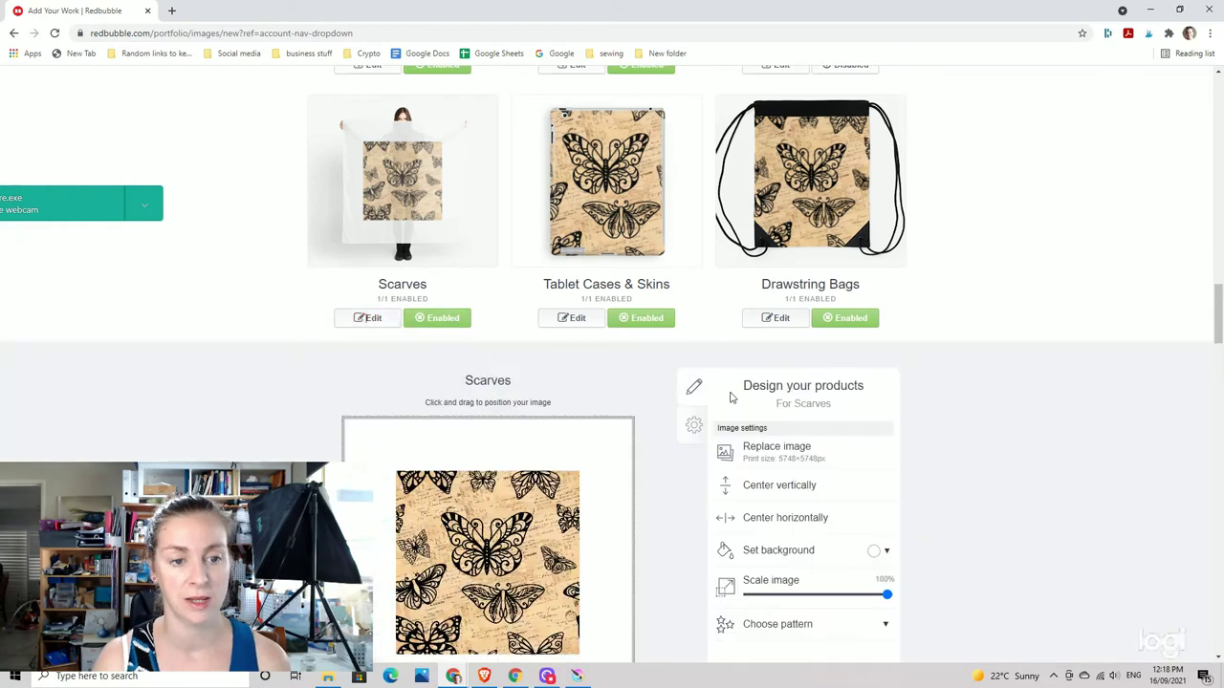
{"action": "left_click", "coordinate": [885, 433]}
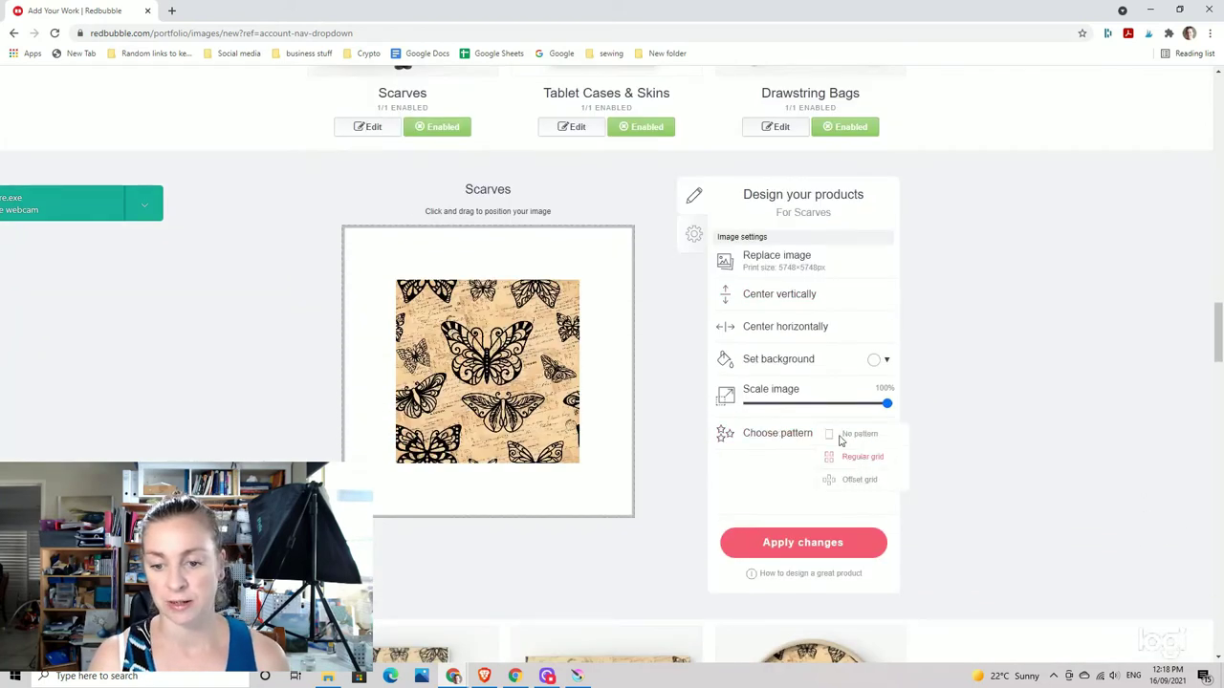
{"action": "left_click", "coordinate": [860, 456]}
{"action": "left_click", "coordinate": [850, 404]}
{"action": "left_click", "coordinate": [807, 544]}
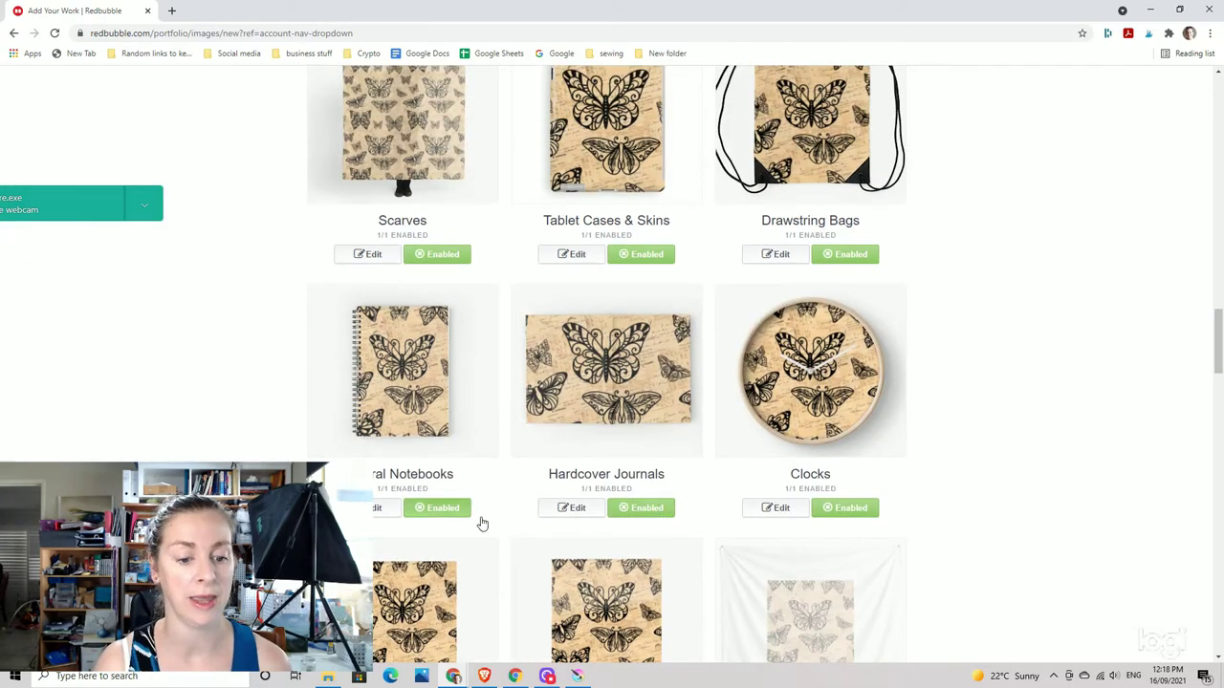
Set the Hardcover Journals design to a regular grid pattern scaled to 46%
{"action": "left_click", "coordinate": [583, 512]}
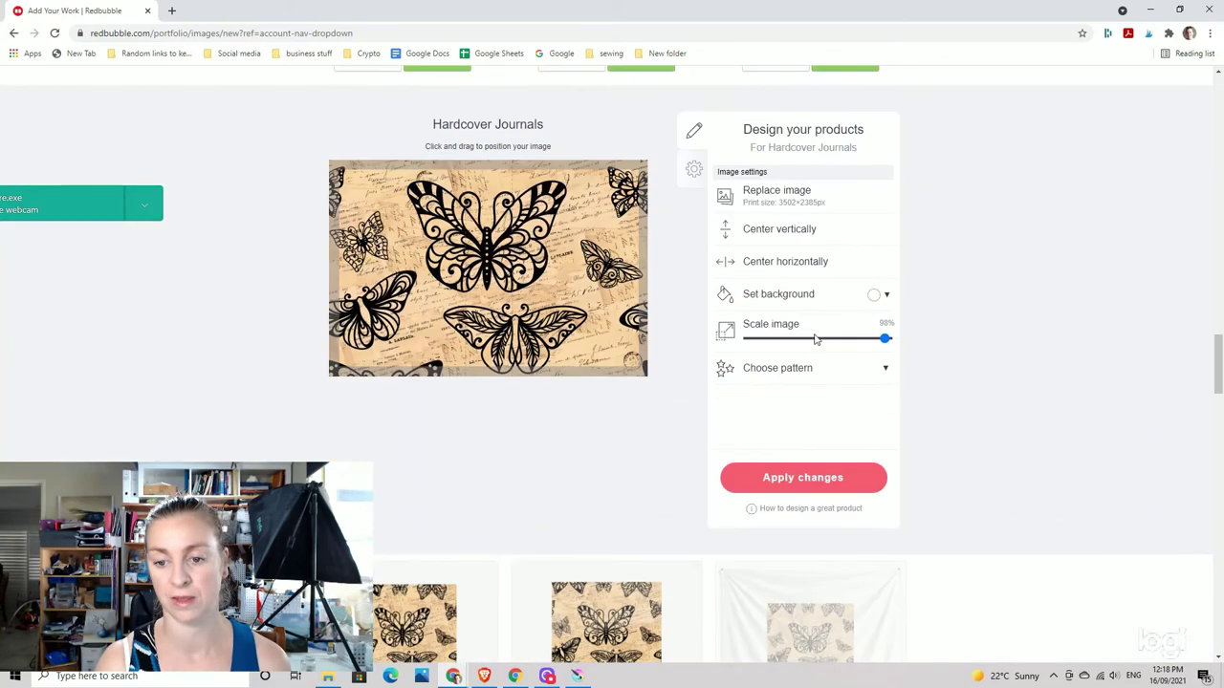
{"action": "left_click", "coordinate": [812, 338]}
{"action": "left_click", "coordinate": [778, 374]}
{"action": "left_click", "coordinate": [843, 392]}
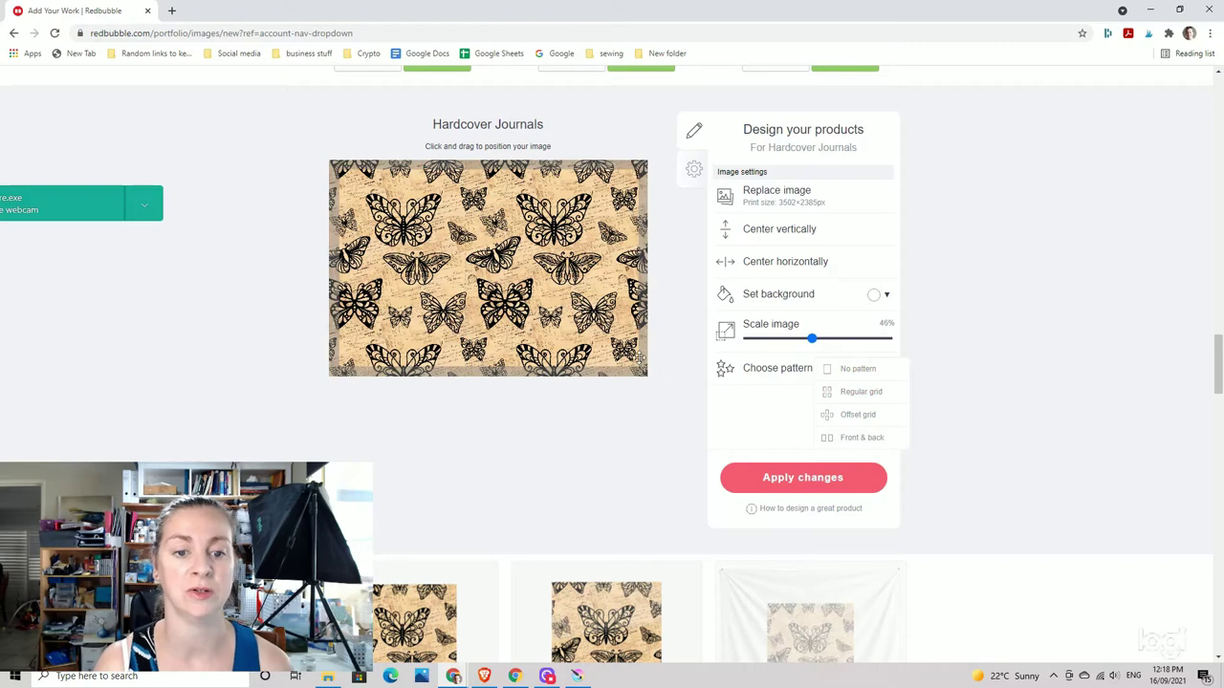
Look over the remaining product previews from Hardcover Journals down to Fitted Masks, checking which products are enabled
{"action": "scroll", "coordinate": [801, 358], "scroll_direction": "up", "scroll_amount": 4}
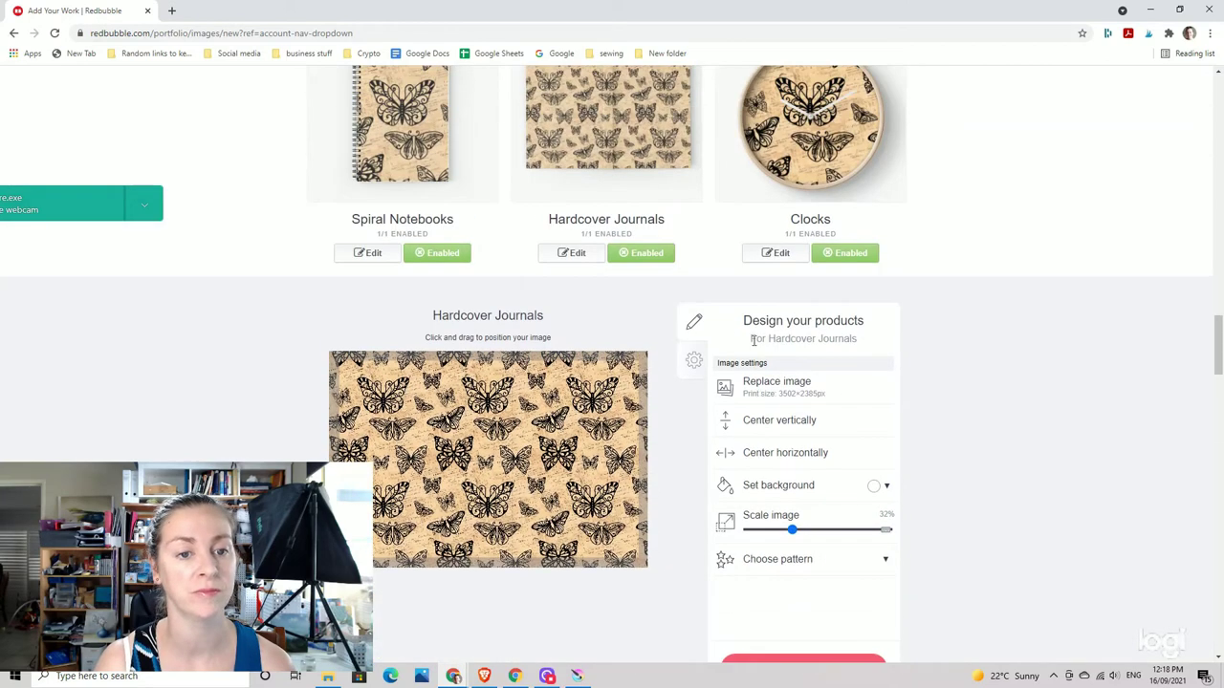
{"action": "scroll", "coordinate": [806, 375], "scroll_direction": "down", "scroll_amount": 7}
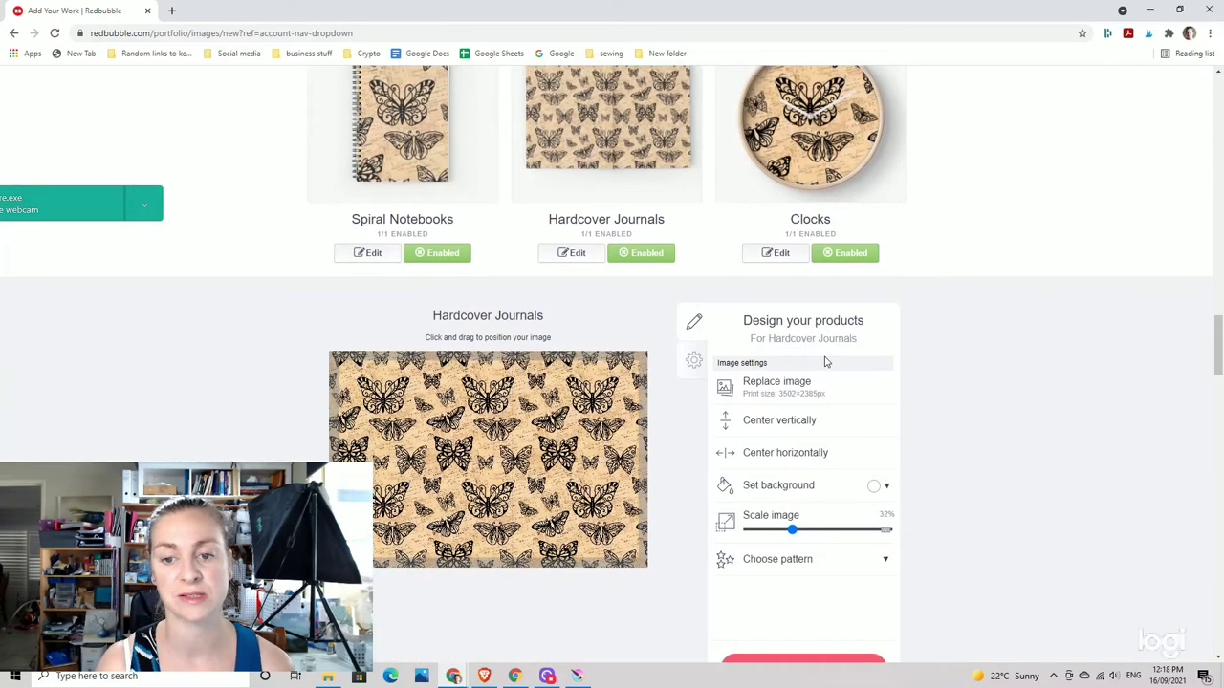
{"action": "scroll", "coordinate": [819, 337], "scroll_direction": "down", "scroll_amount": 5}
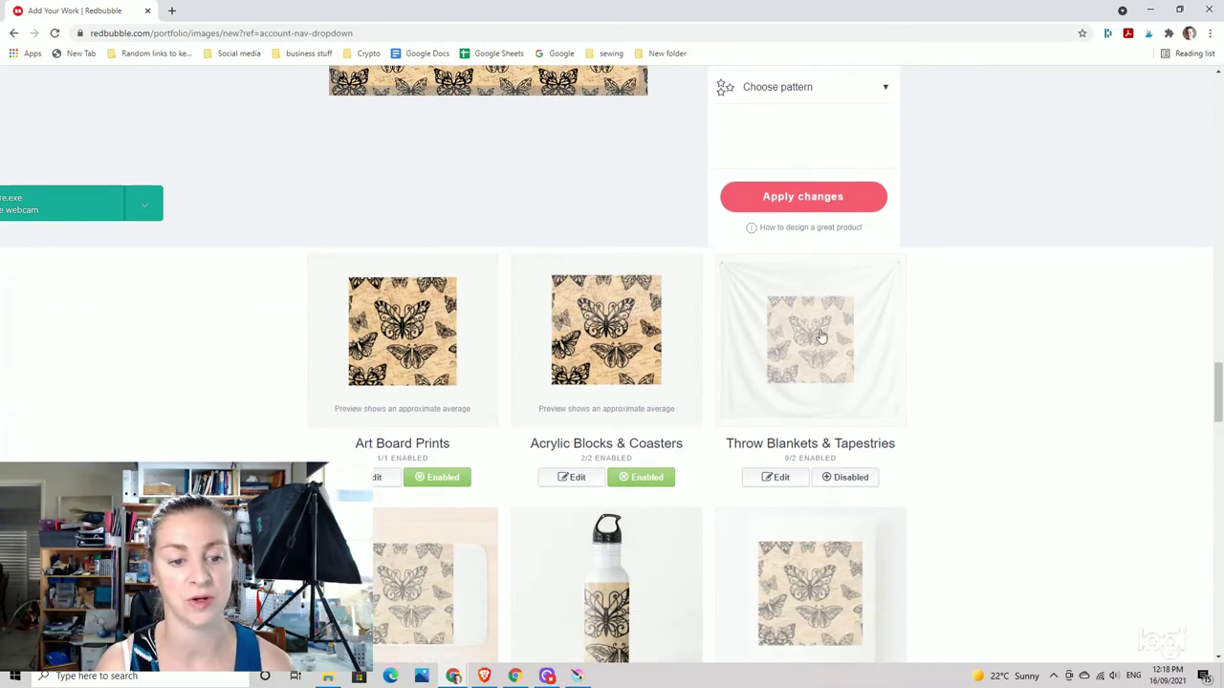
{"action": "scroll", "coordinate": [627, 180], "scroll_direction": "down", "scroll_amount": 3}
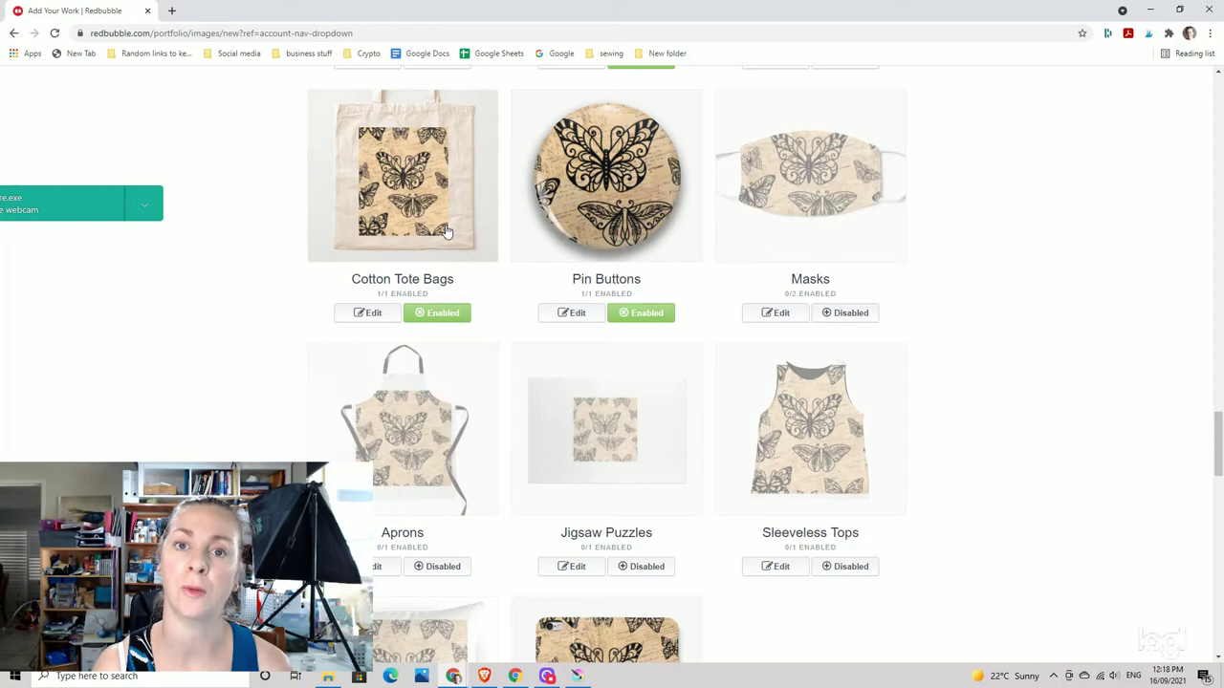
{"action": "scroll", "coordinate": [451, 239], "scroll_direction": "down", "scroll_amount": 3}
{"action": "scroll", "coordinate": [688, 443], "scroll_direction": "down", "scroll_amount": 6}
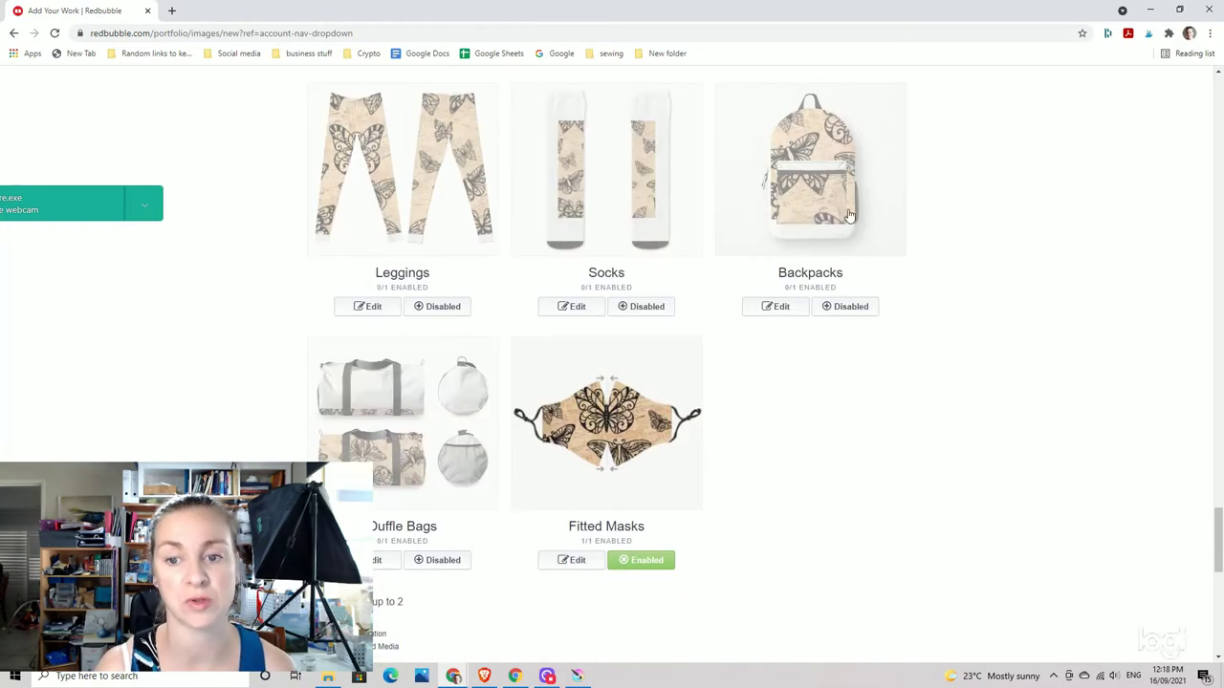
{"action": "scroll", "coordinate": [561, 306], "scroll_direction": "down", "scroll_amount": 2}
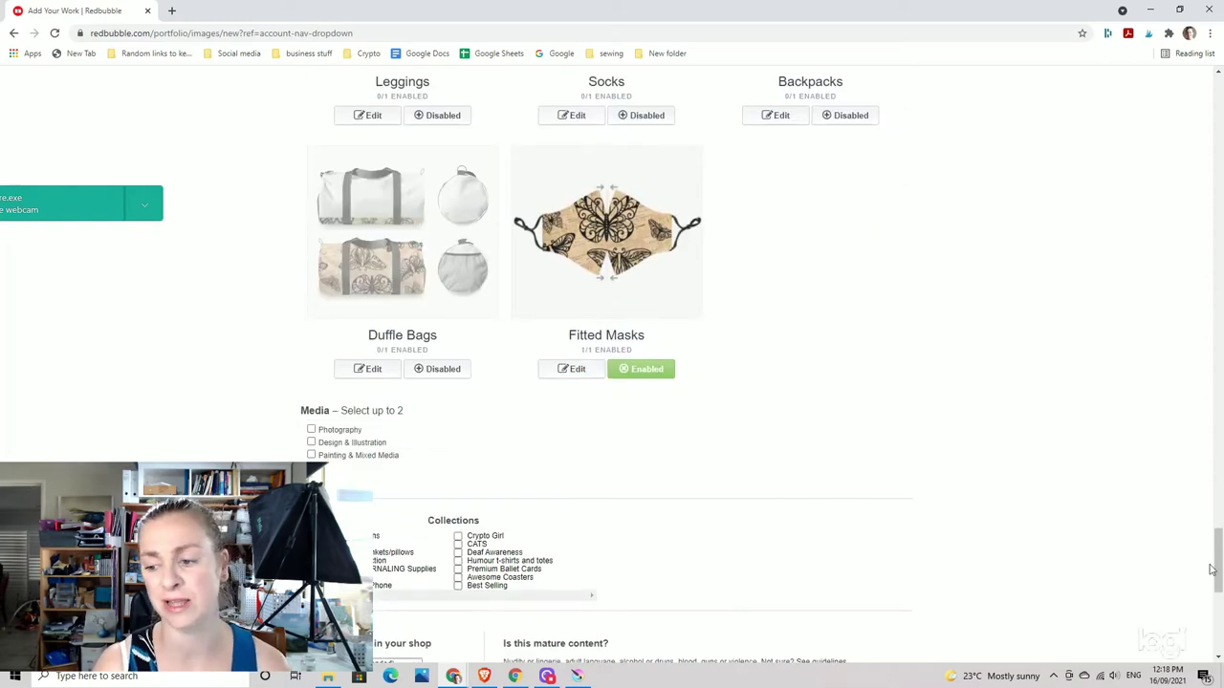
Review the whole product list from the start of the form, checking the butterfly design and enabled state of each product
{"action": "left_click_drag", "start_coordinate": [1212, 570], "coordinate": [1212, 105]}
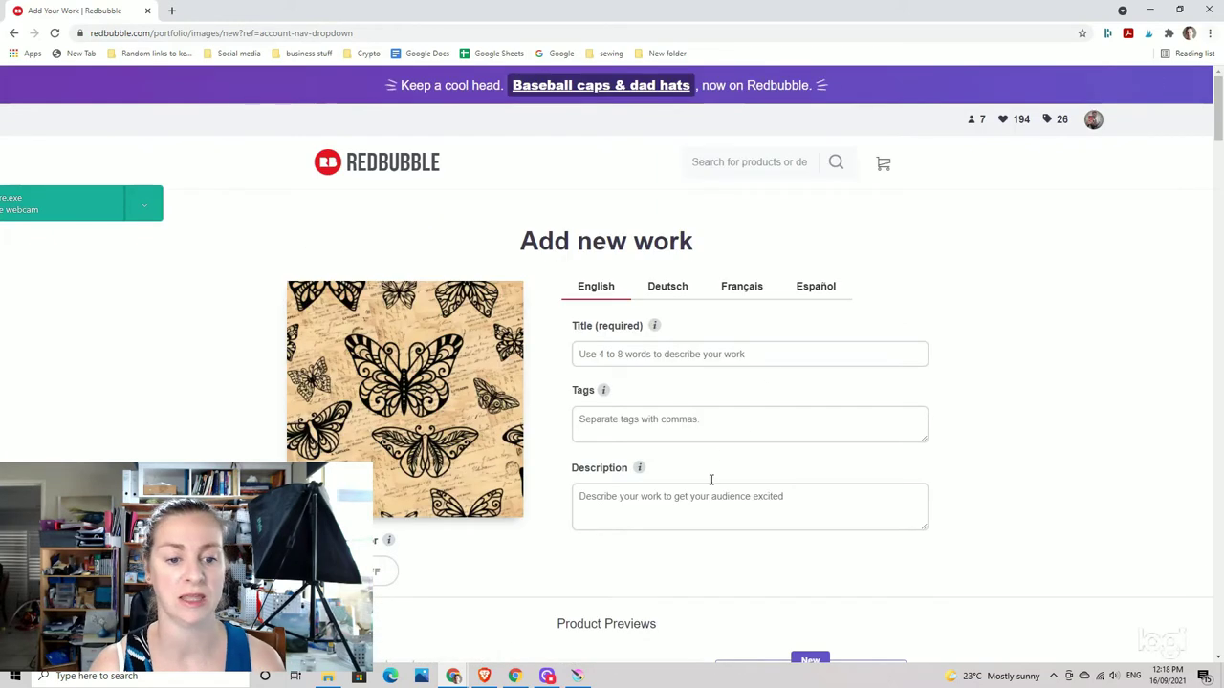
{"action": "scroll", "coordinate": [711, 479], "scroll_direction": "down", "scroll_amount": 3}
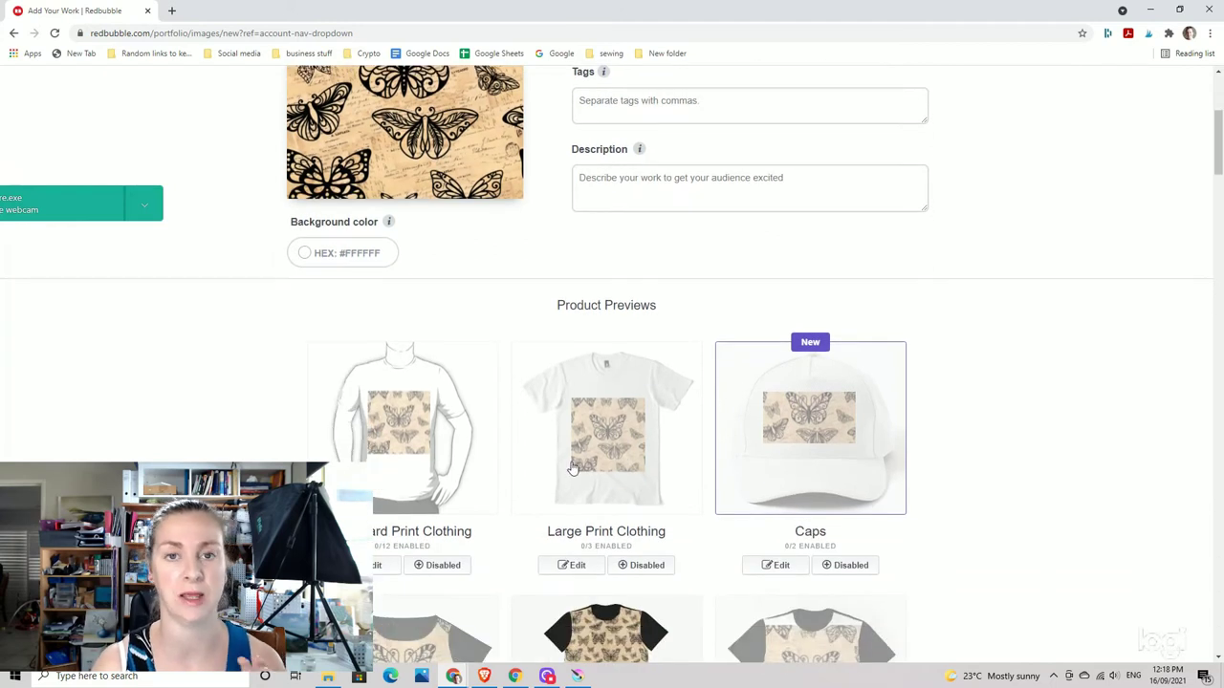
{"action": "scroll", "coordinate": [860, 501], "scroll_direction": "down", "scroll_amount": 1}
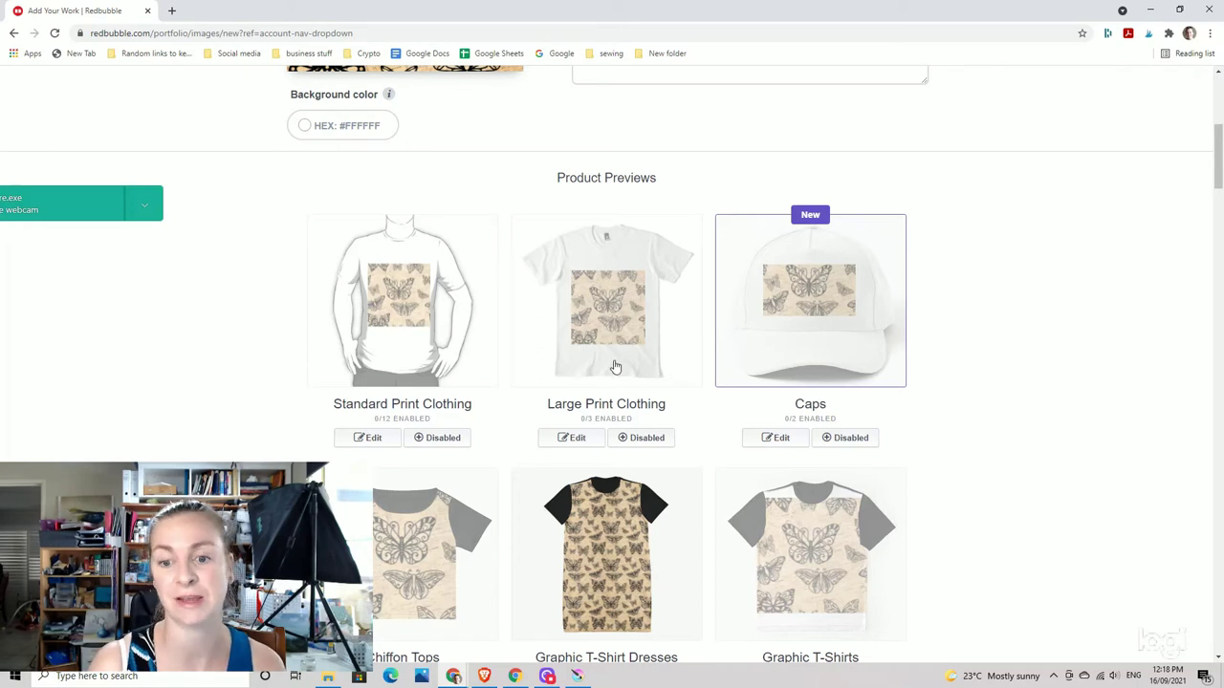
{"action": "scroll", "coordinate": [615, 366], "scroll_direction": "down", "scroll_amount": 1}
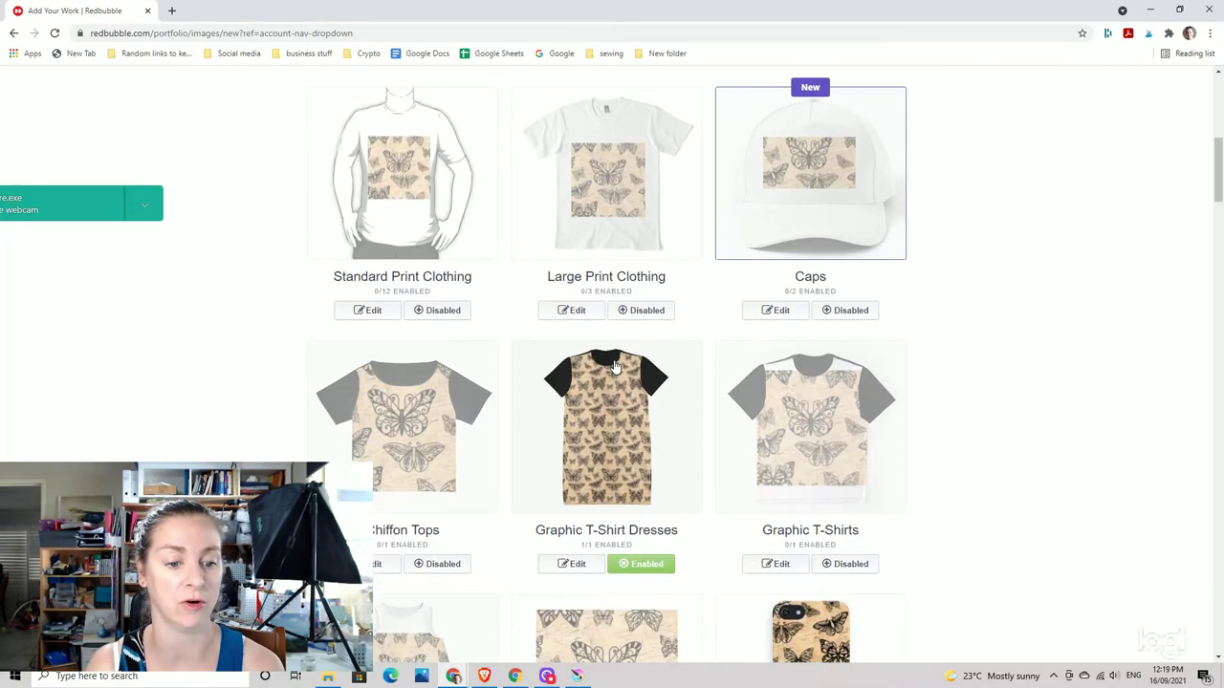
{"action": "scroll", "coordinate": [640, 411], "scroll_direction": "down", "scroll_amount": 2}
{"action": "scroll", "coordinate": [645, 419], "scroll_direction": "down", "scroll_amount": 10}
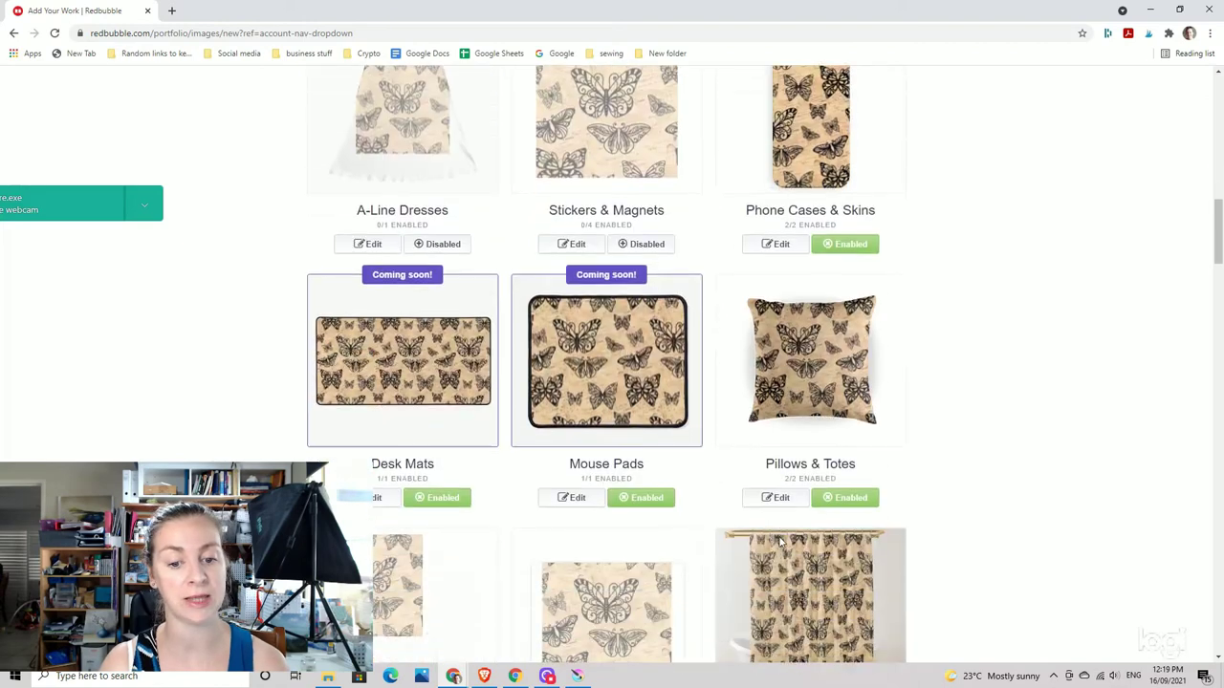
{"action": "scroll", "coordinate": [810, 560], "scroll_direction": "down", "scroll_amount": 14}
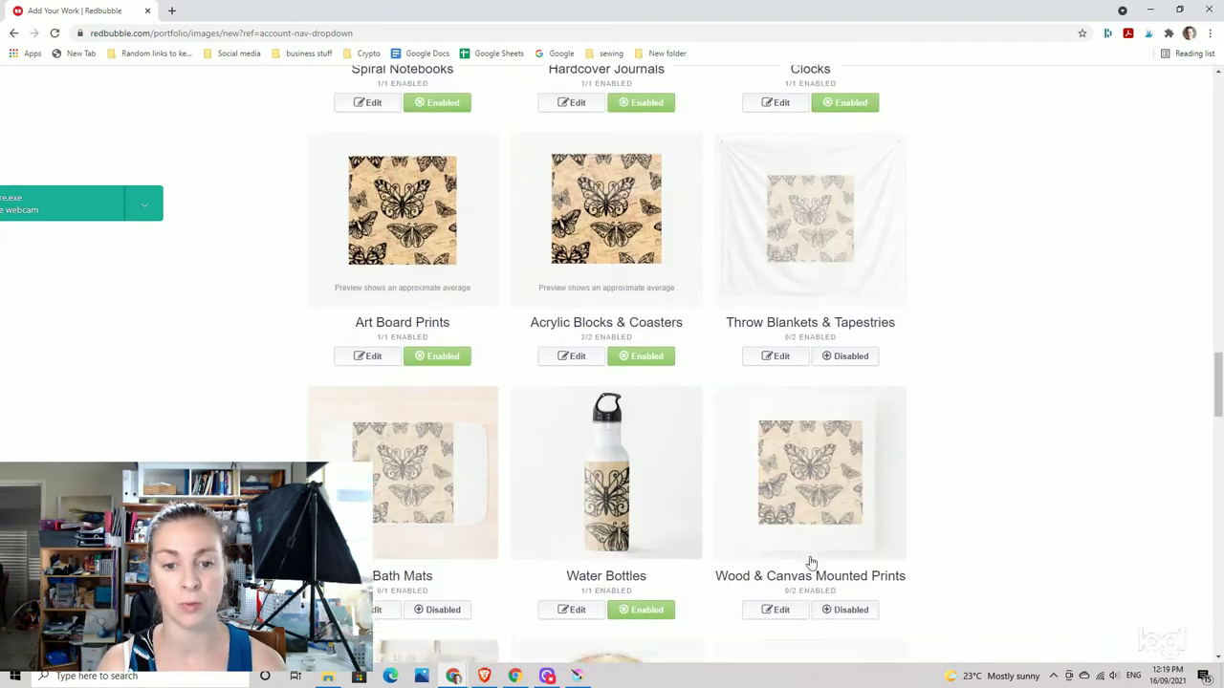
{"action": "scroll", "coordinate": [812, 567], "scroll_direction": "down", "scroll_amount": 12}
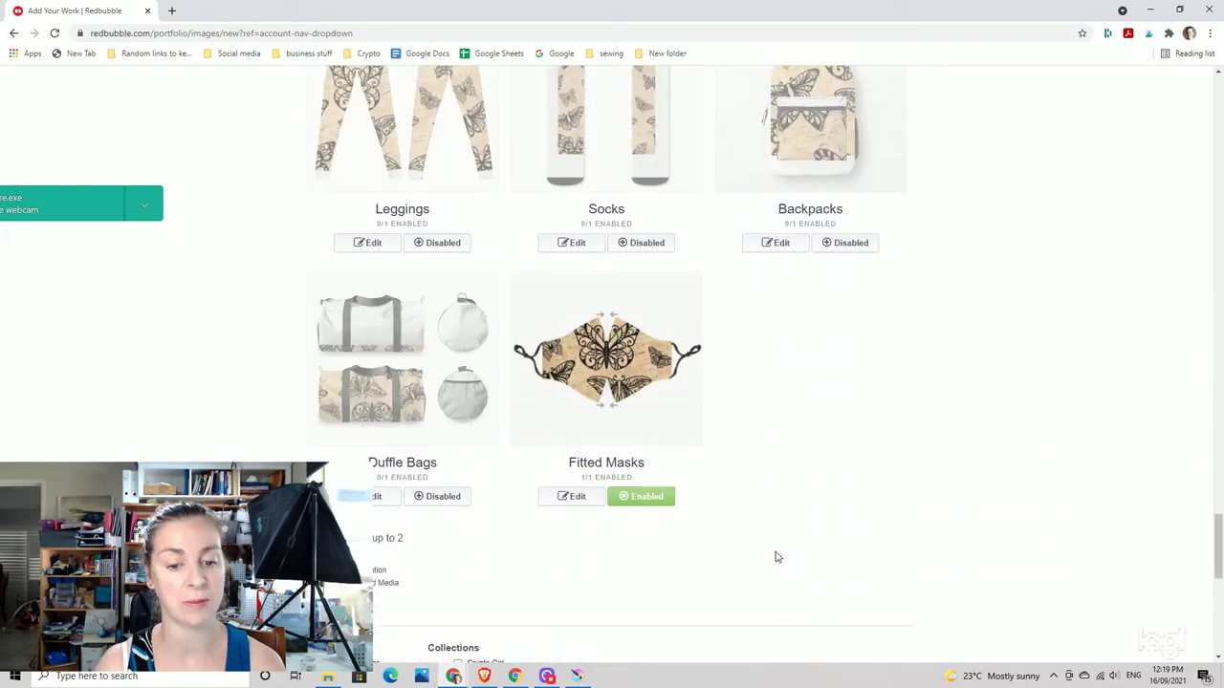
Add the work to the Gorgeous Blankets/pillows collection and declare the right to sell products containing this artwork
{"action": "scroll", "coordinate": [440, 292], "scroll_direction": "down", "scroll_amount": 3}
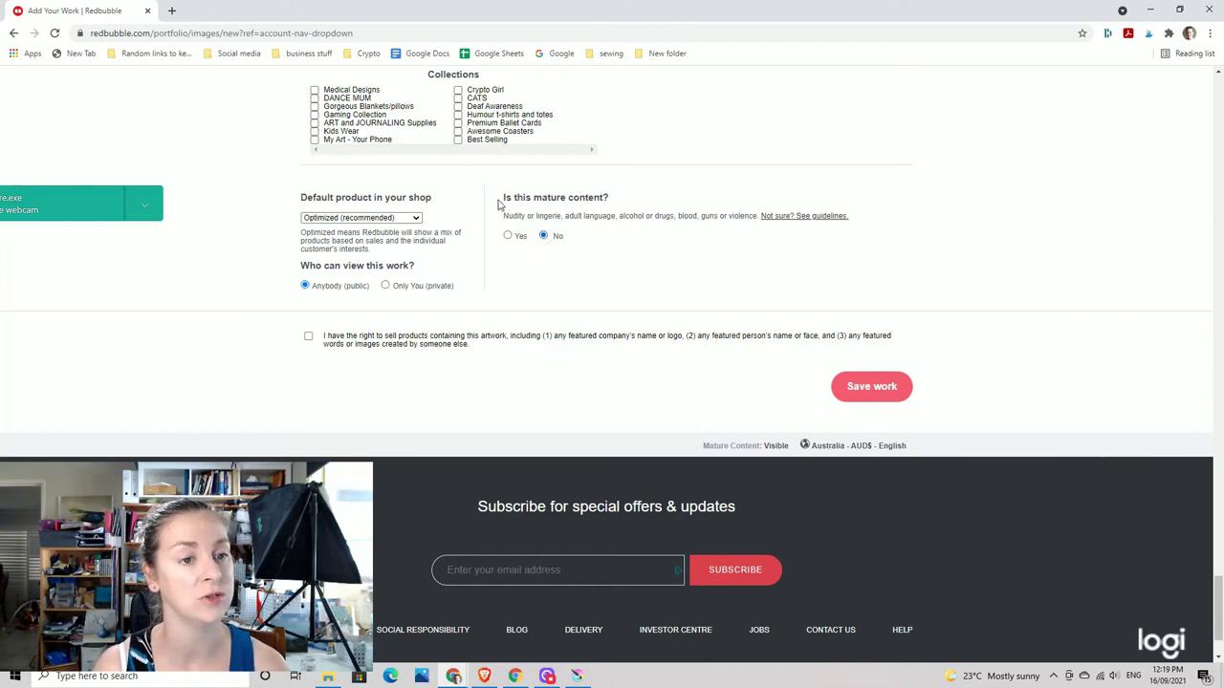
{"action": "left_click", "coordinate": [315, 107]}
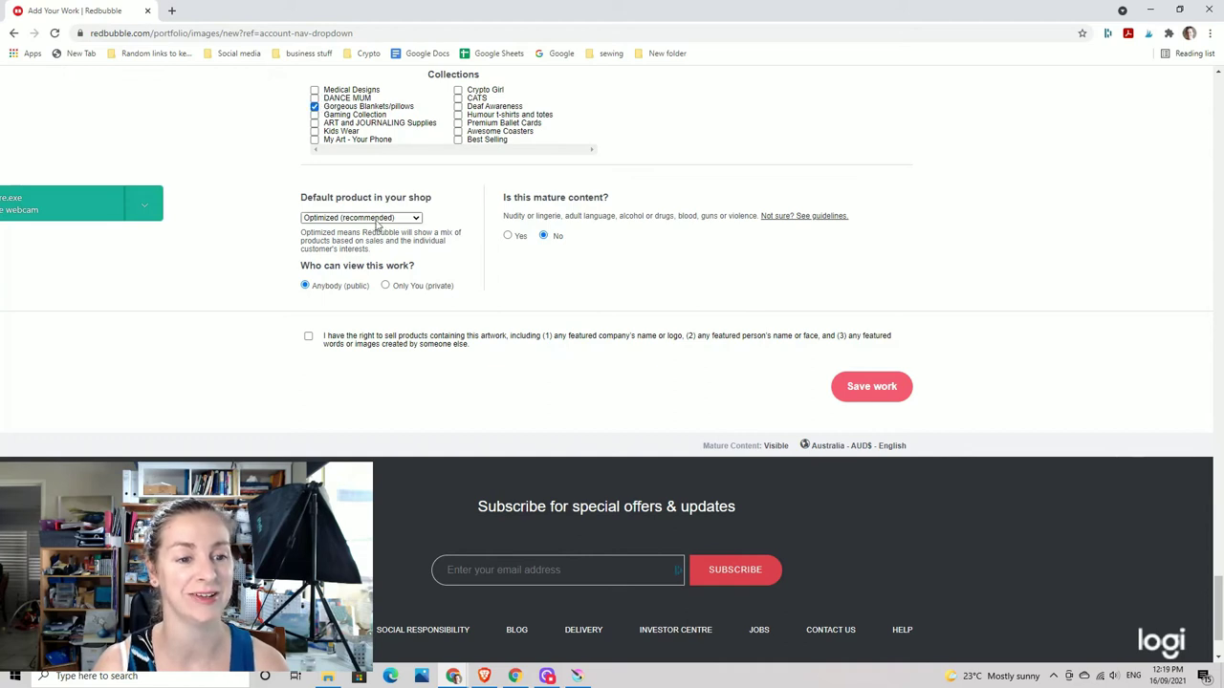
{"action": "left_click", "coordinate": [306, 339]}
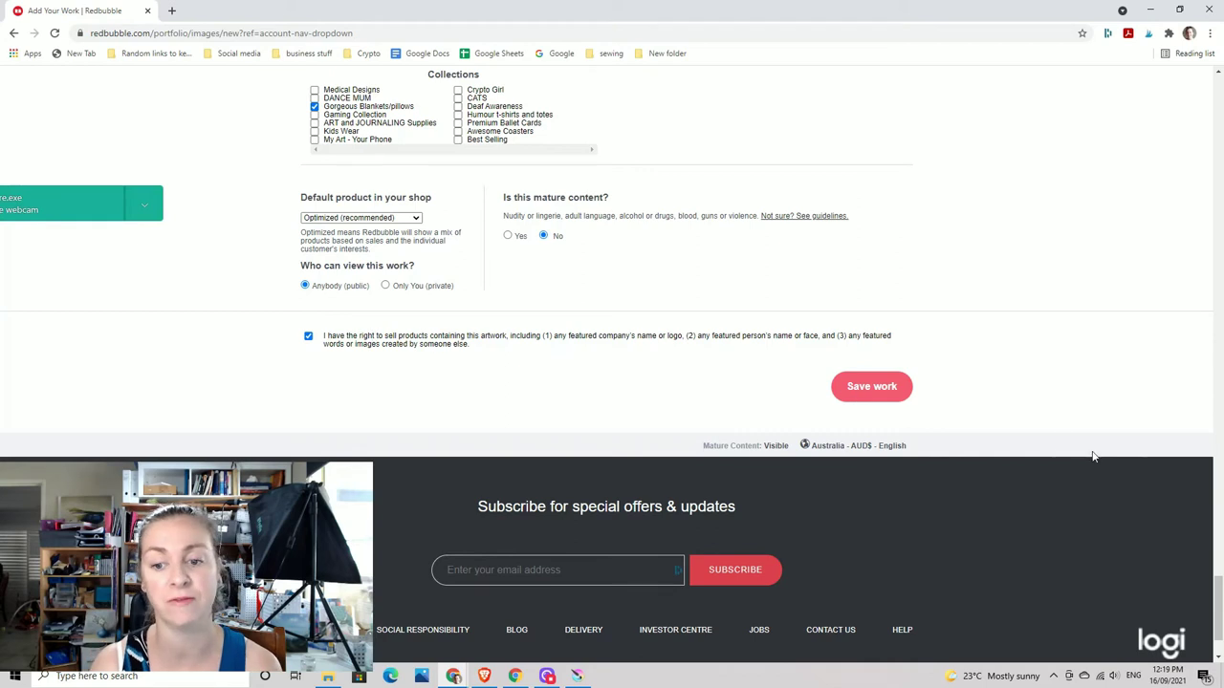
Restrict viewing of the work to Only You (private) and try to save it
{"action": "left_click", "coordinate": [386, 285]}
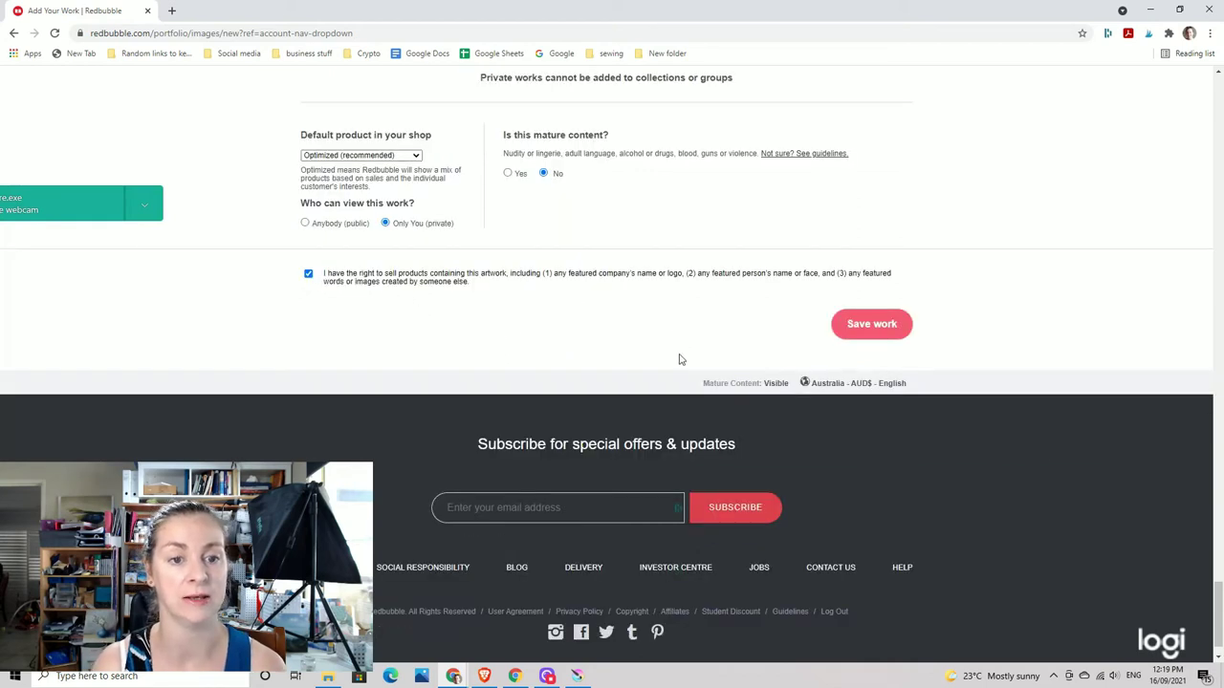
{"action": "scroll", "coordinate": [680, 358], "scroll_direction": "up", "scroll_amount": 1}
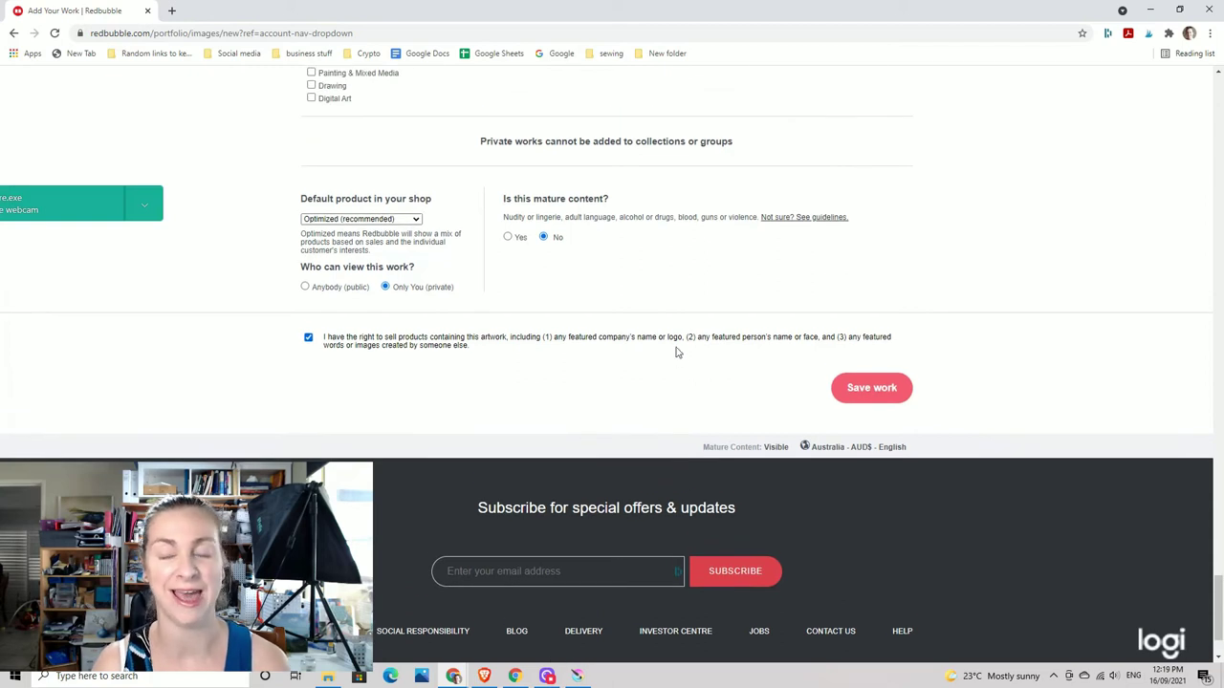
{"action": "left_click", "coordinate": [887, 396]}
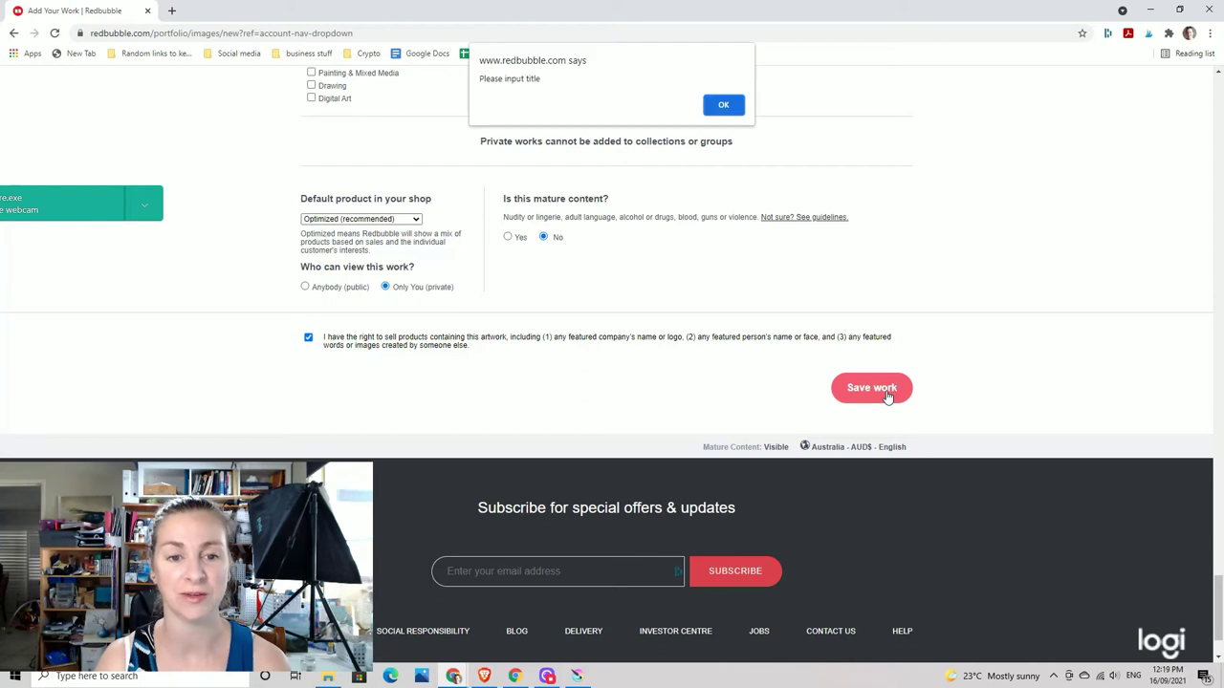
{"action": "left_click", "coordinate": [729, 105]}
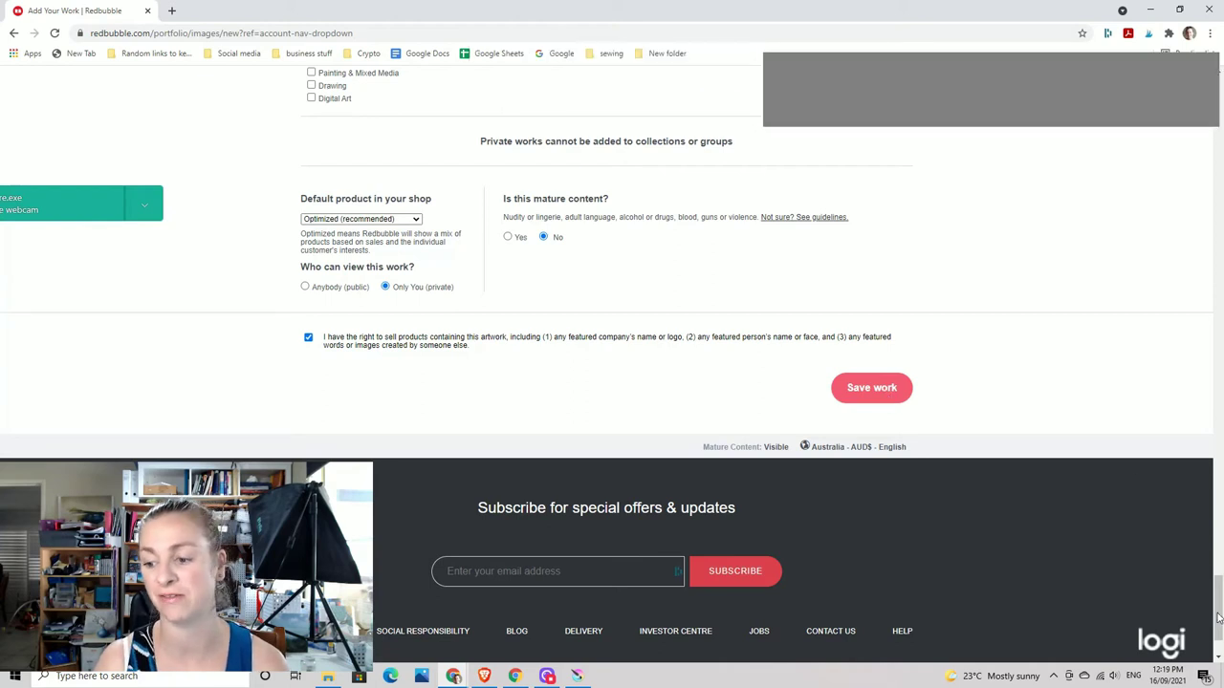
Enter "butterfly fabric" as the English title of the new work
{"action": "left_click_drag", "start_coordinate": [1219, 615], "coordinate": [1218, 143]}
{"action": "left_click", "coordinate": [789, 346]}
{"action": "type", "text": "butter"}
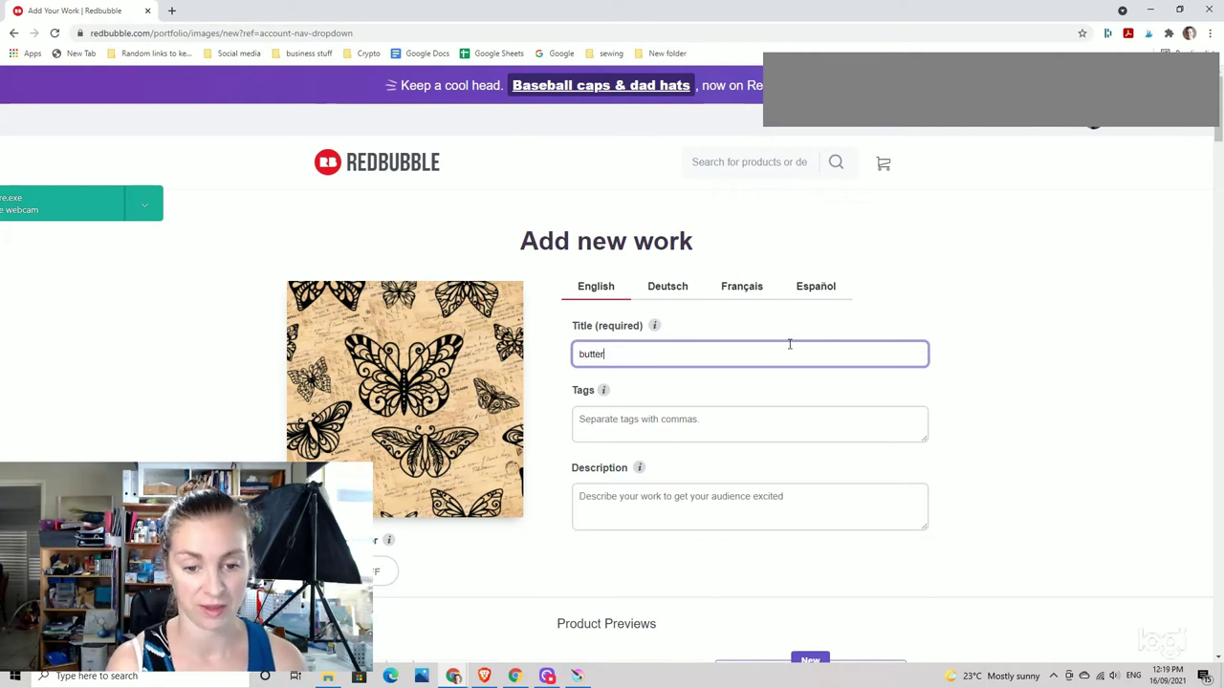
{"action": "type", "text": "fly fabric"}
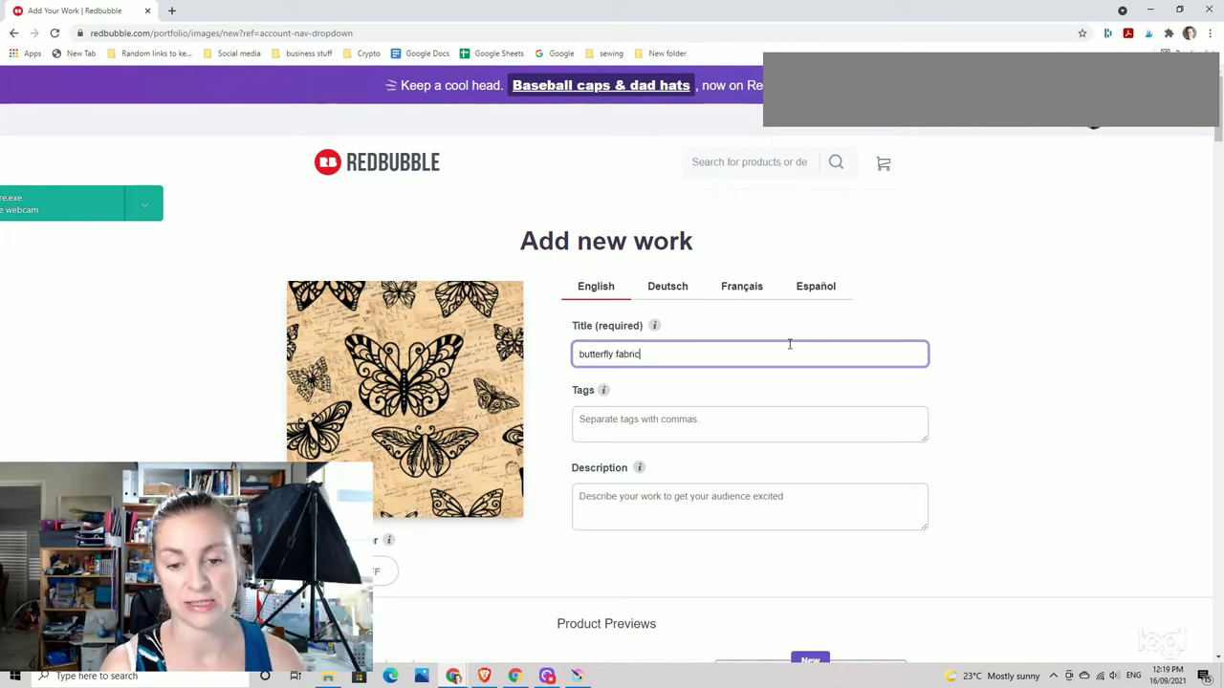
Fill in "butterfly" as both the tag and the description of the work
{"action": "left_click", "coordinate": [726, 427]}
{"action": "type", "text": "b"}
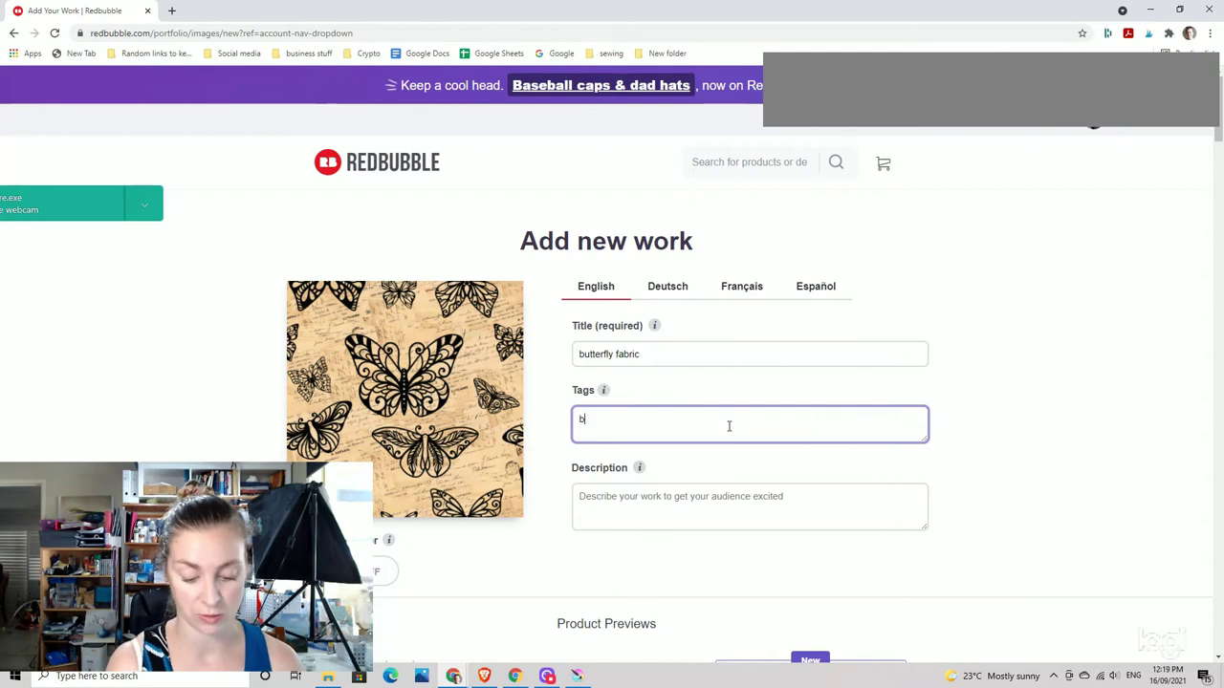
{"action": "type", "text": "utterfly"}
{"action": "left_click", "coordinate": [675, 501]}
{"action": "type", "text": "butterfly"}
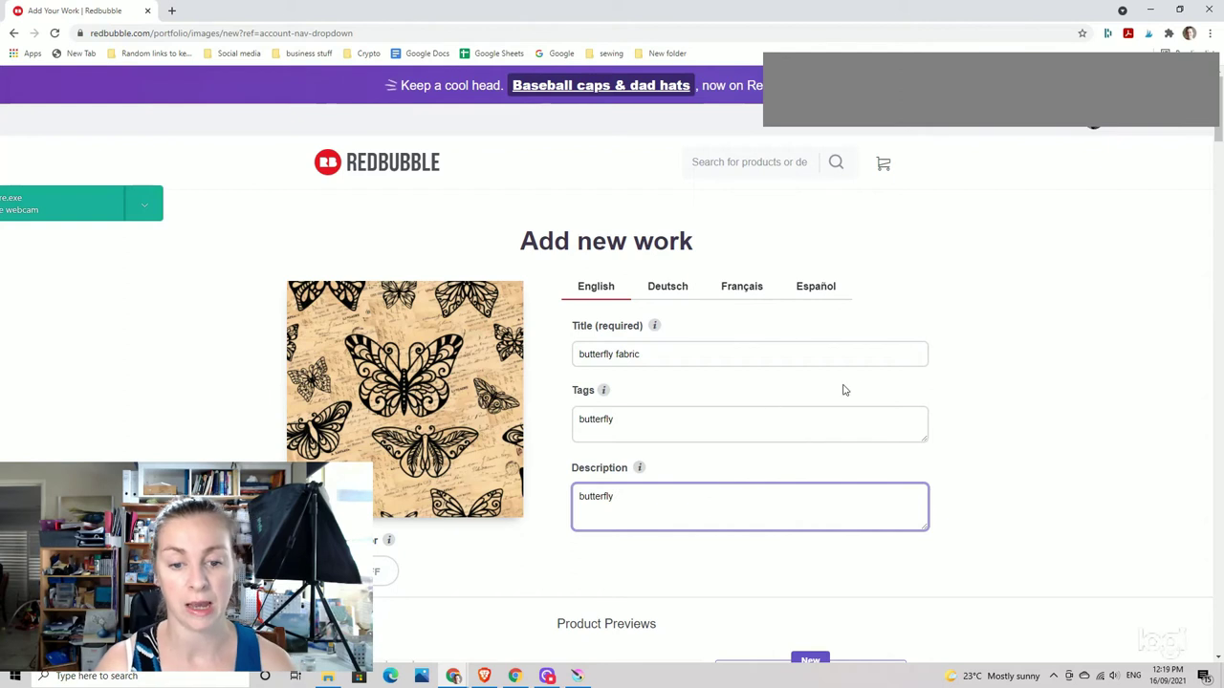
Save the private butterfly fabric work with its completed details
{"action": "scroll", "coordinate": [987, 440], "scroll_direction": "down", "scroll_amount": 2}
{"action": "left_click_drag", "start_coordinate": [1216, 158], "coordinate": [1216, 621]}
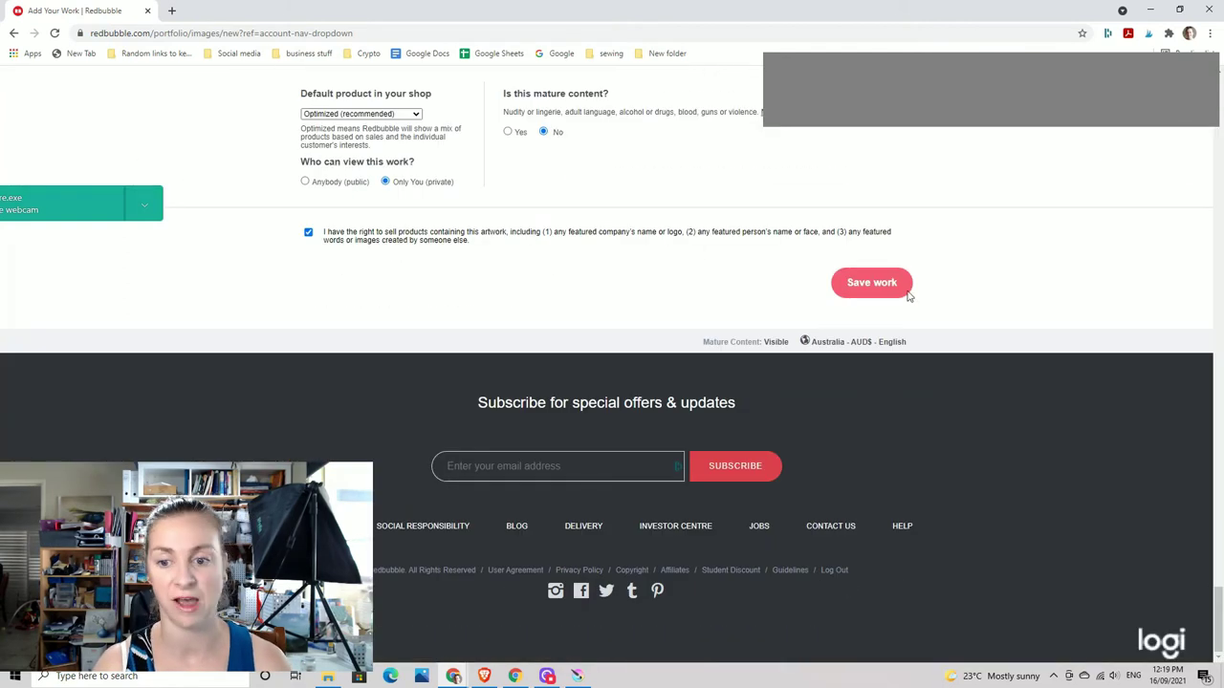
{"action": "left_click", "coordinate": [834, 284]}
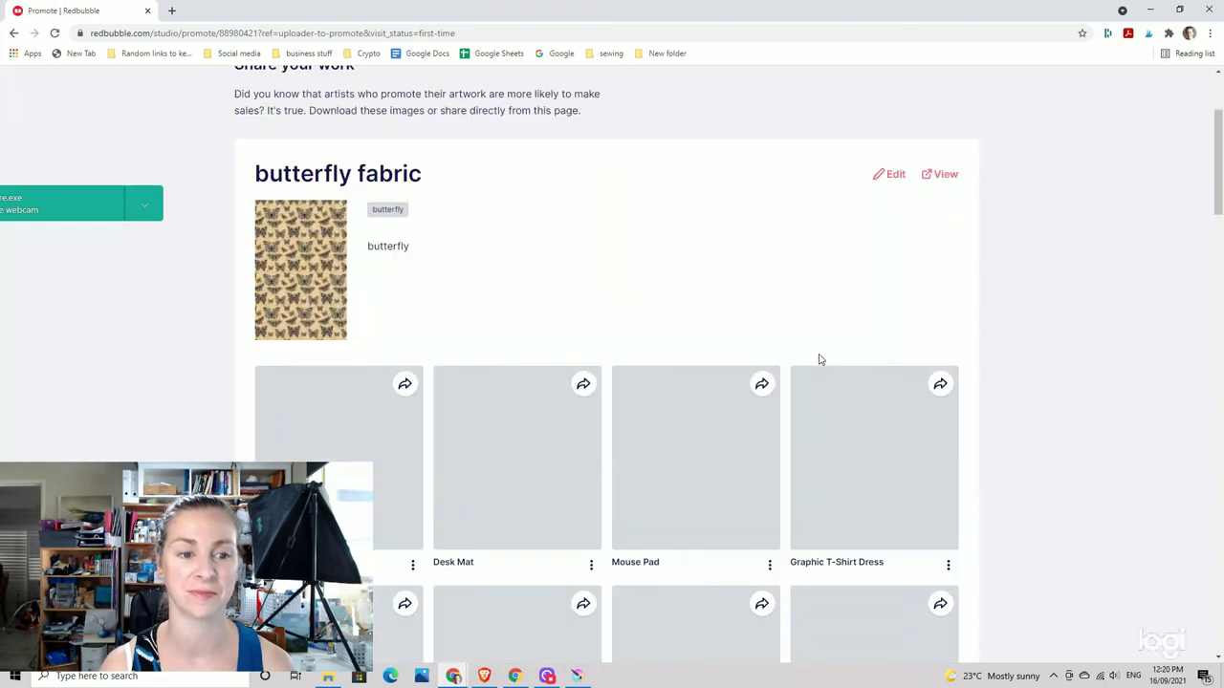
Examine the product mockups of the saved butterfly fabric work, from the fitted mask through to the Spiral Notebook
{"action": "scroll", "coordinate": [819, 359], "scroll_direction": "down", "scroll_amount": 2}
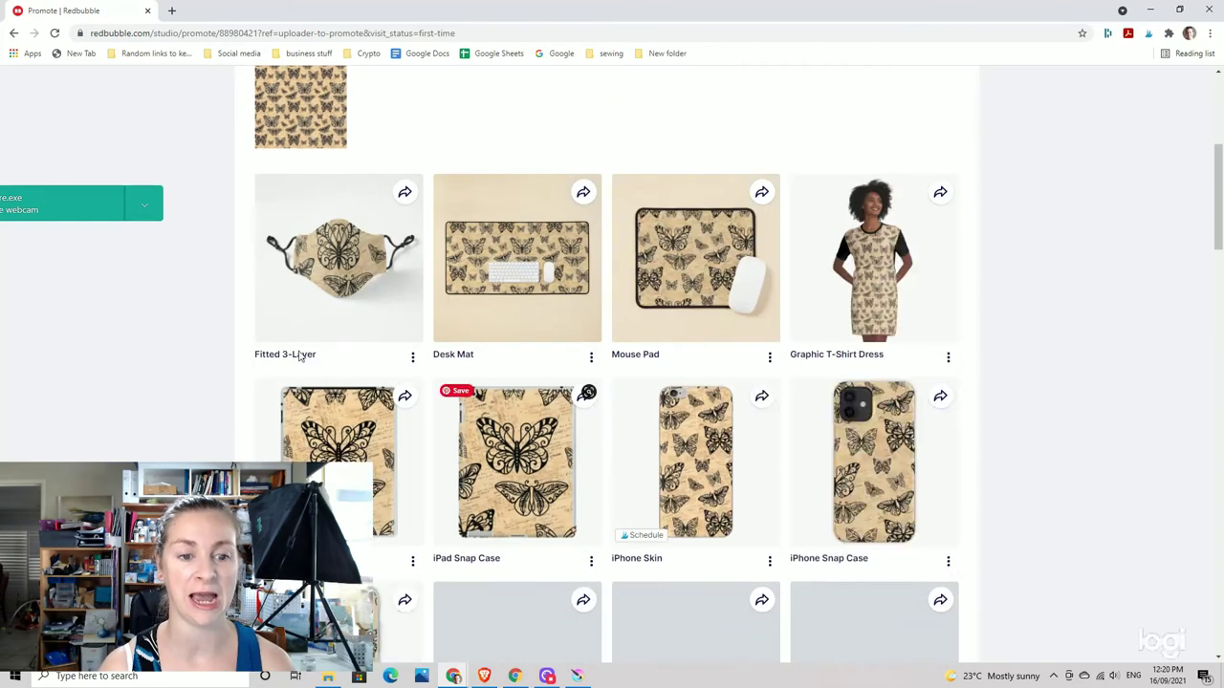
{"action": "scroll", "coordinate": [867, 457], "scroll_direction": "down", "scroll_amount": 1}
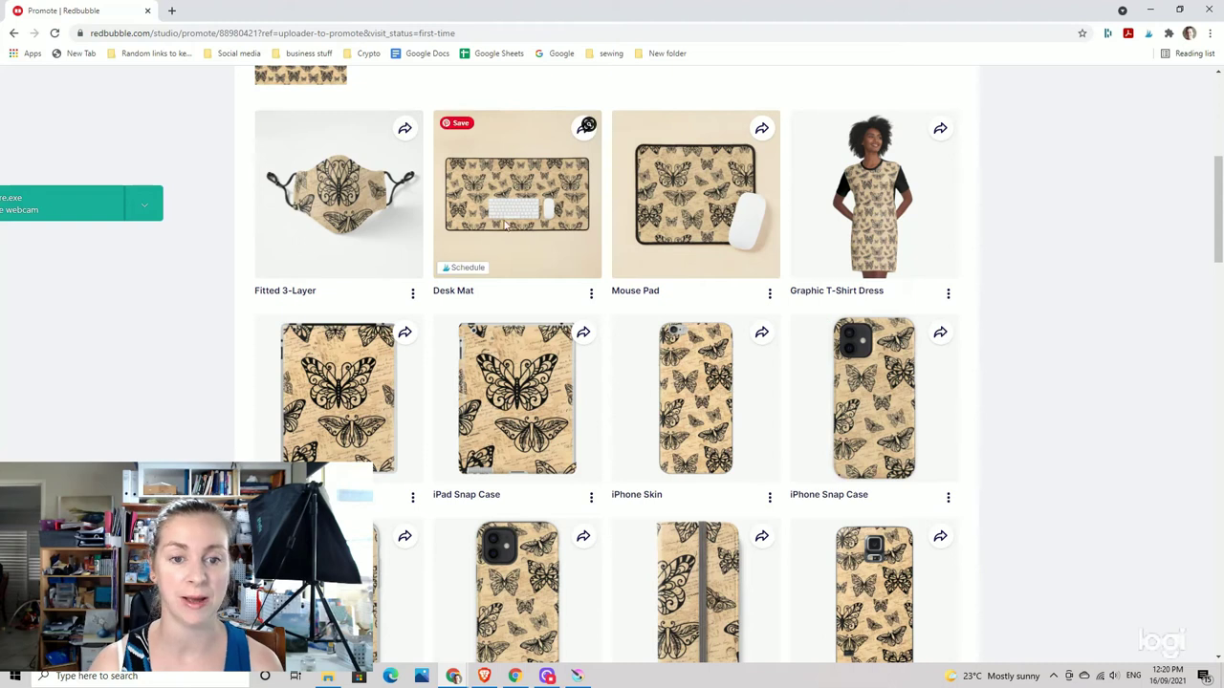
{"action": "scroll", "coordinate": [504, 223], "scroll_direction": "down", "scroll_amount": 5}
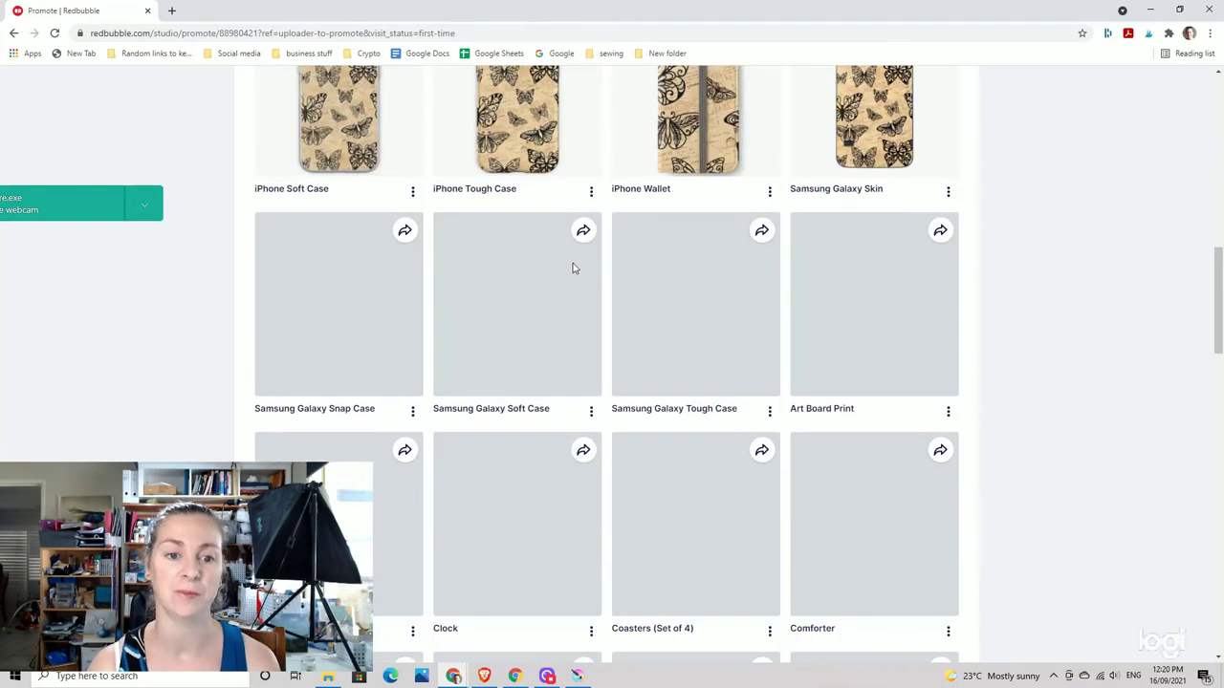
{"action": "scroll", "coordinate": [573, 269], "scroll_direction": "down", "scroll_amount": 2}
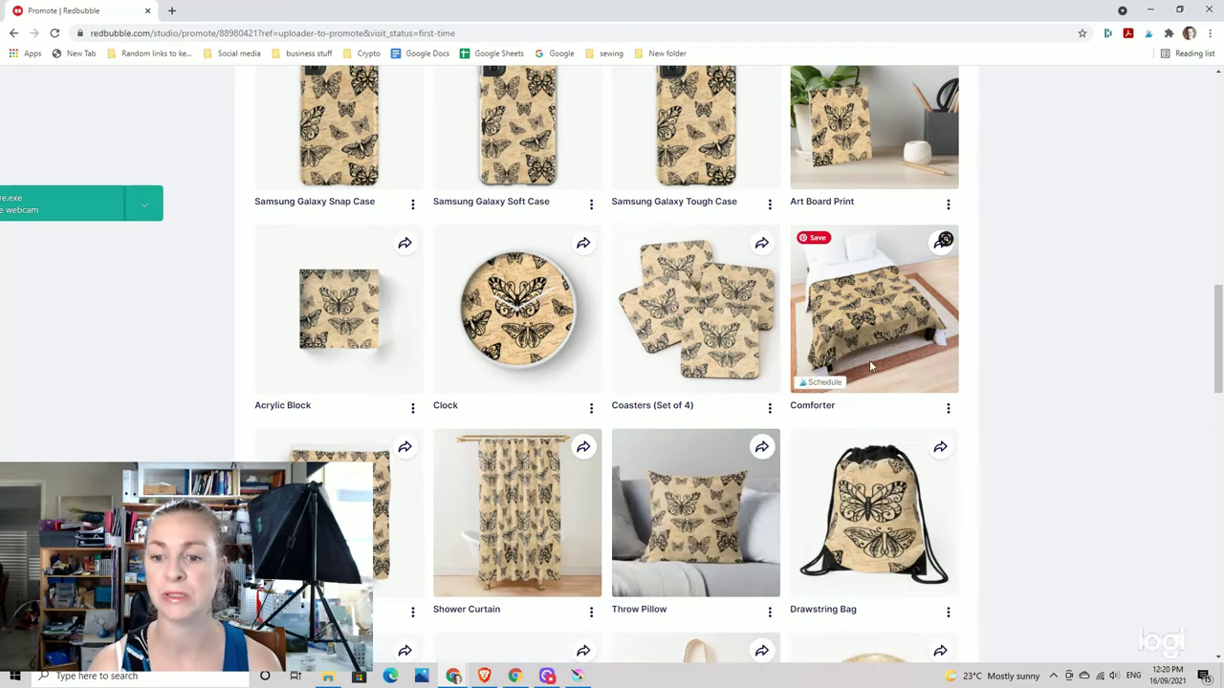
{"action": "scroll", "coordinate": [870, 366], "scroll_direction": "down", "scroll_amount": 1}
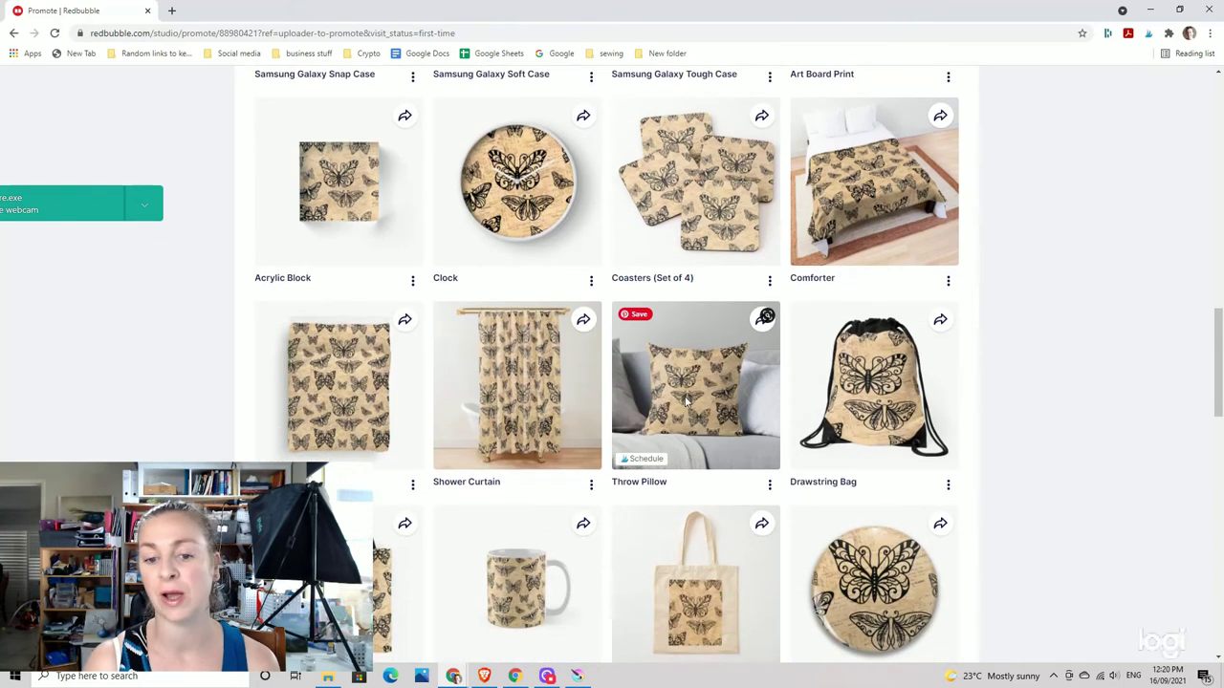
{"action": "scroll", "coordinate": [686, 401], "scroll_direction": "down", "scroll_amount": 2}
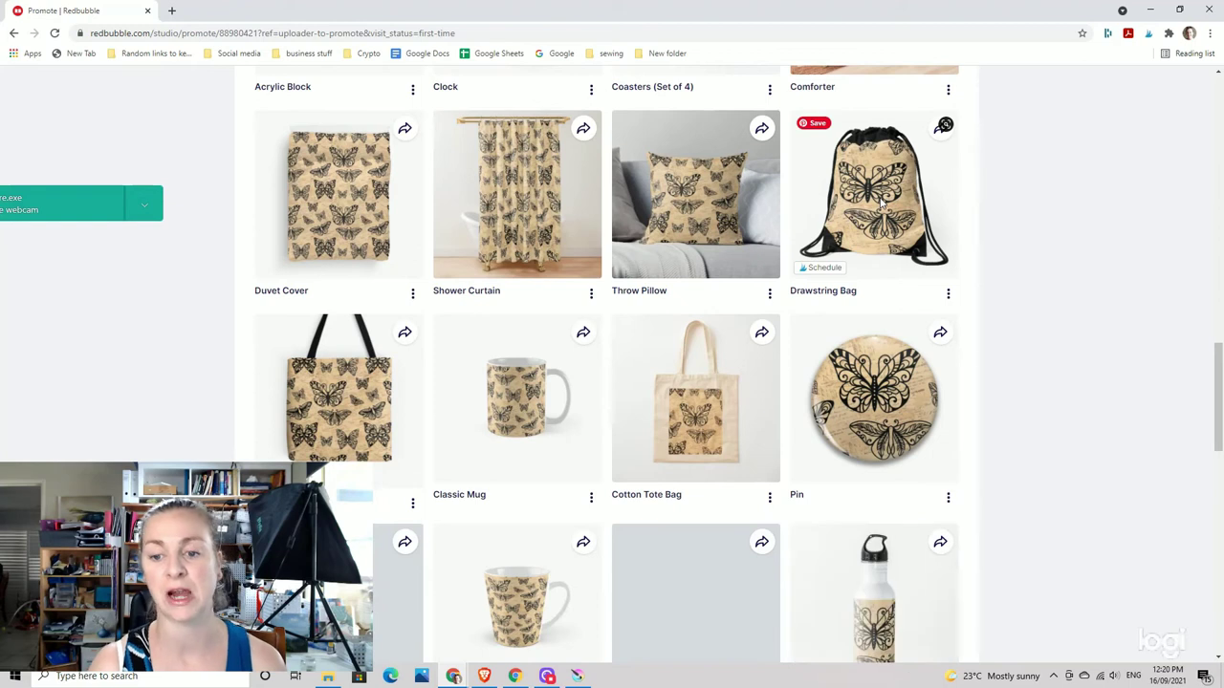
{"action": "scroll", "coordinate": [880, 203], "scroll_direction": "down", "scroll_amount": 1}
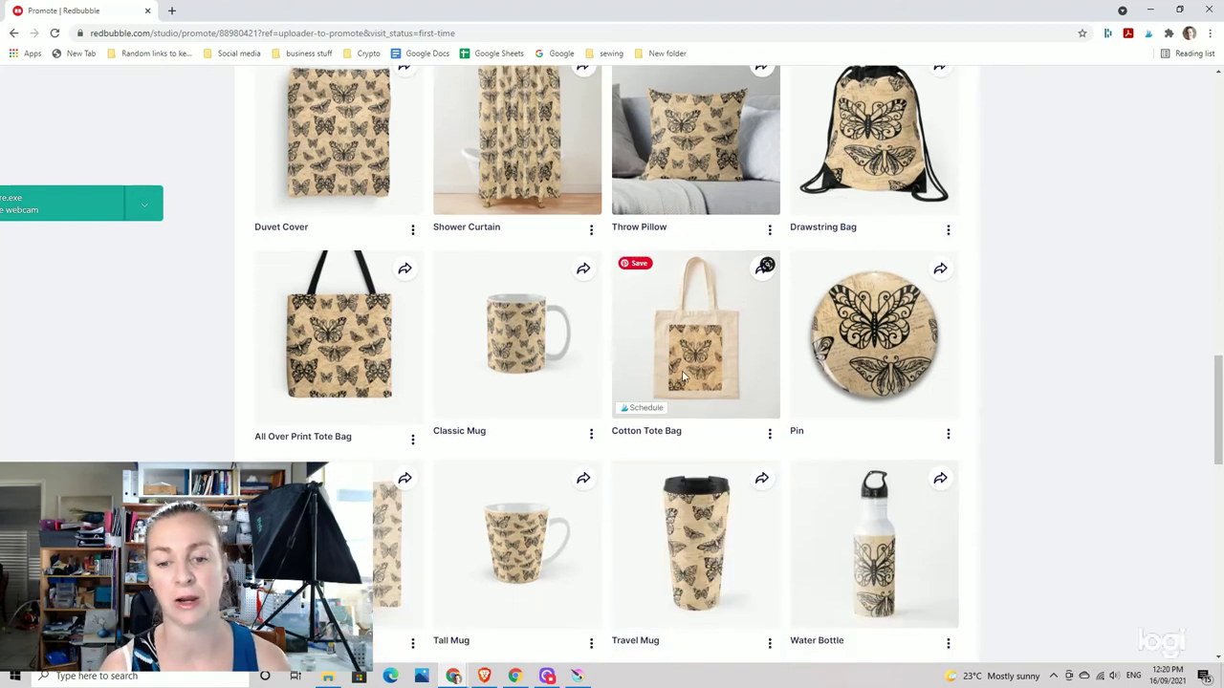
{"action": "scroll", "coordinate": [681, 373], "scroll_direction": "down", "scroll_amount": 1}
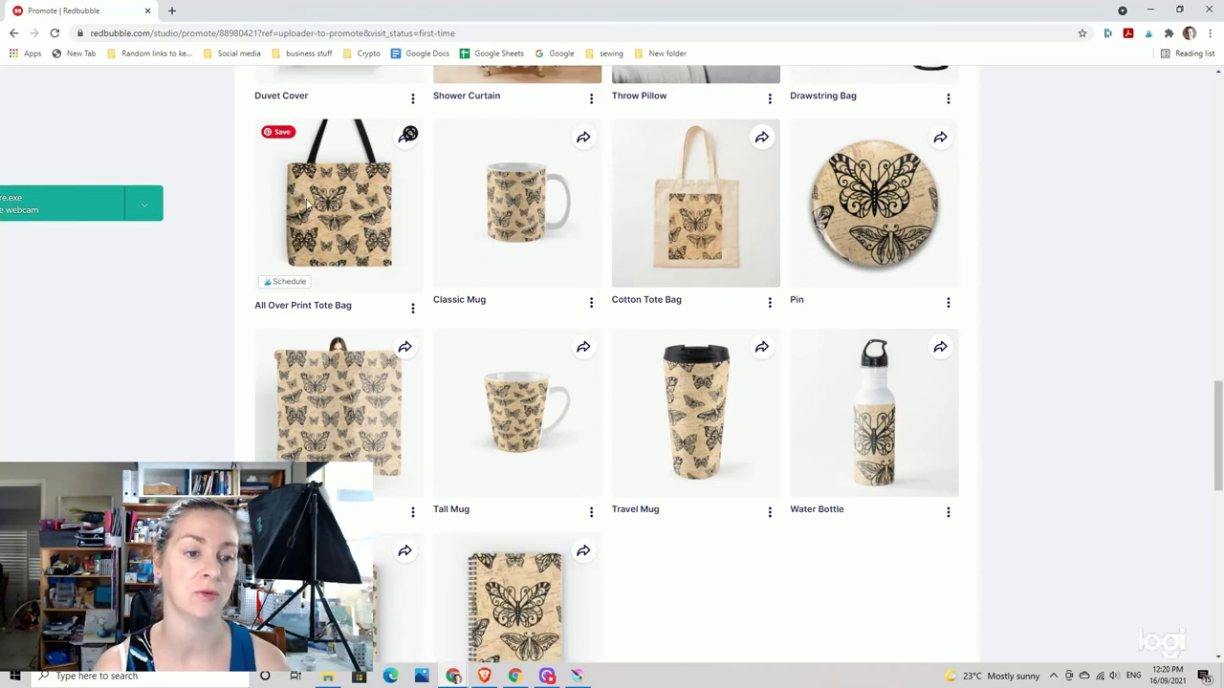
{"action": "scroll", "coordinate": [480, 281], "scroll_direction": "down", "scroll_amount": 4}
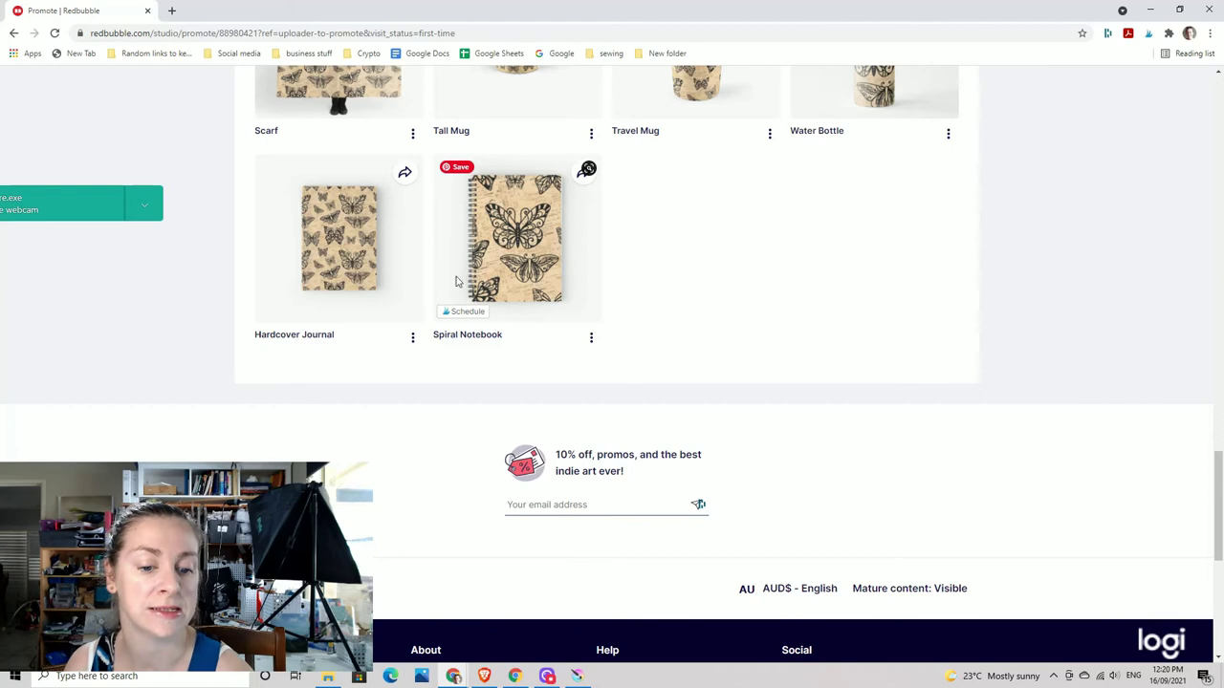
Switch to Krita and turn on Wrap Around Mode for the butterfly test 2 pattern
{"action": "left_click", "coordinate": [577, 676]}
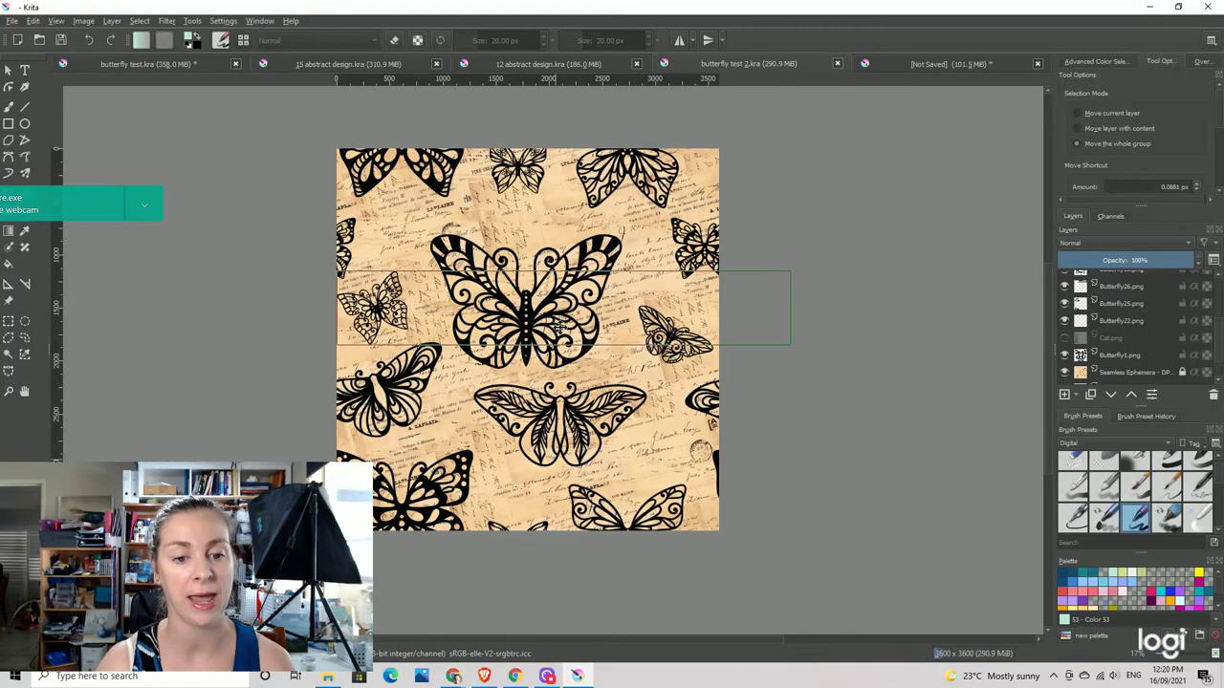
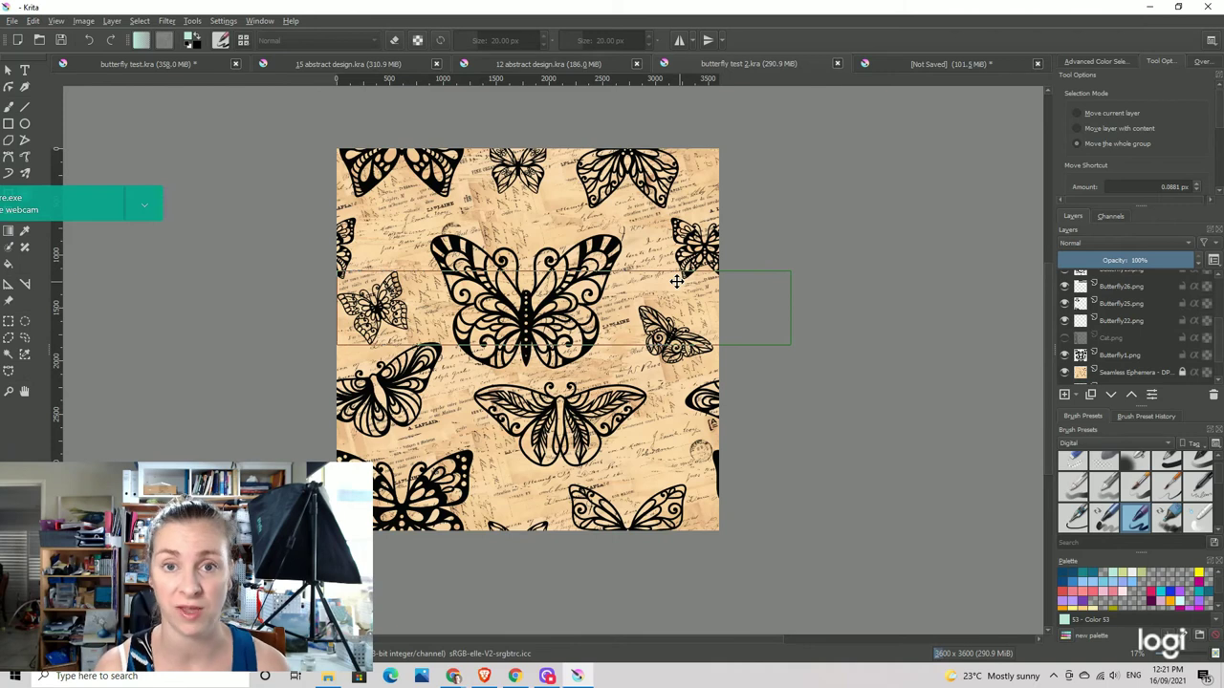
{"action": "left_click", "coordinate": [80, 20]}
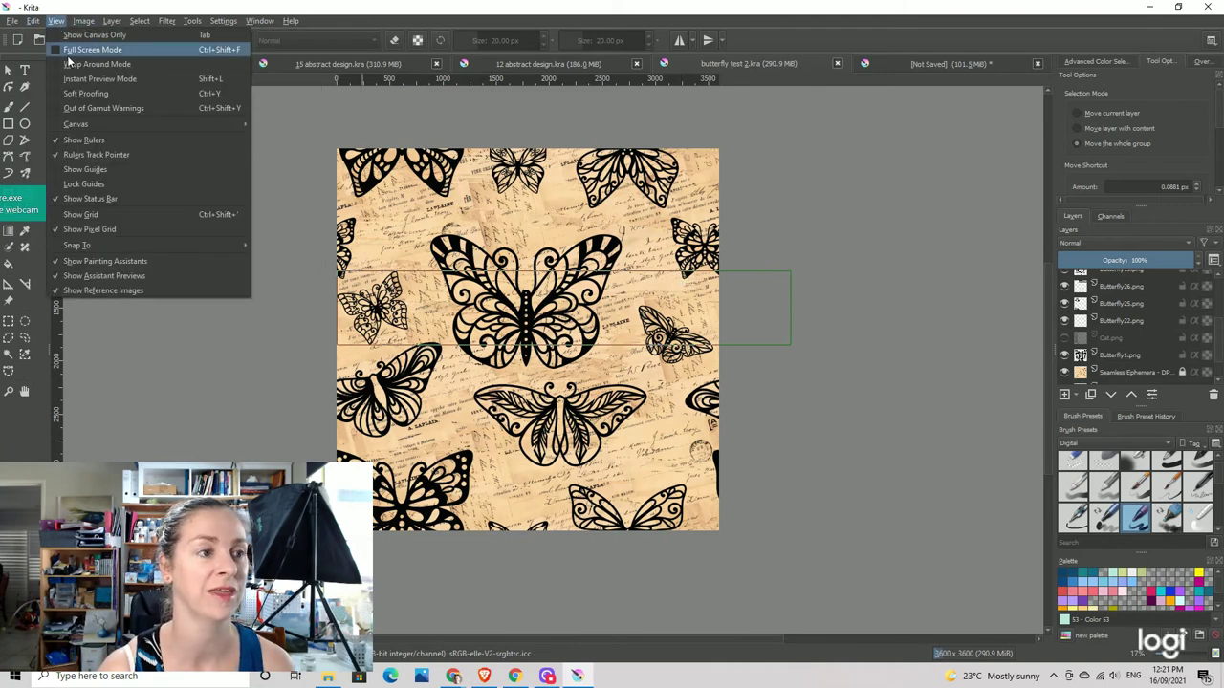
{"action": "left_click", "coordinate": [66, 64]}
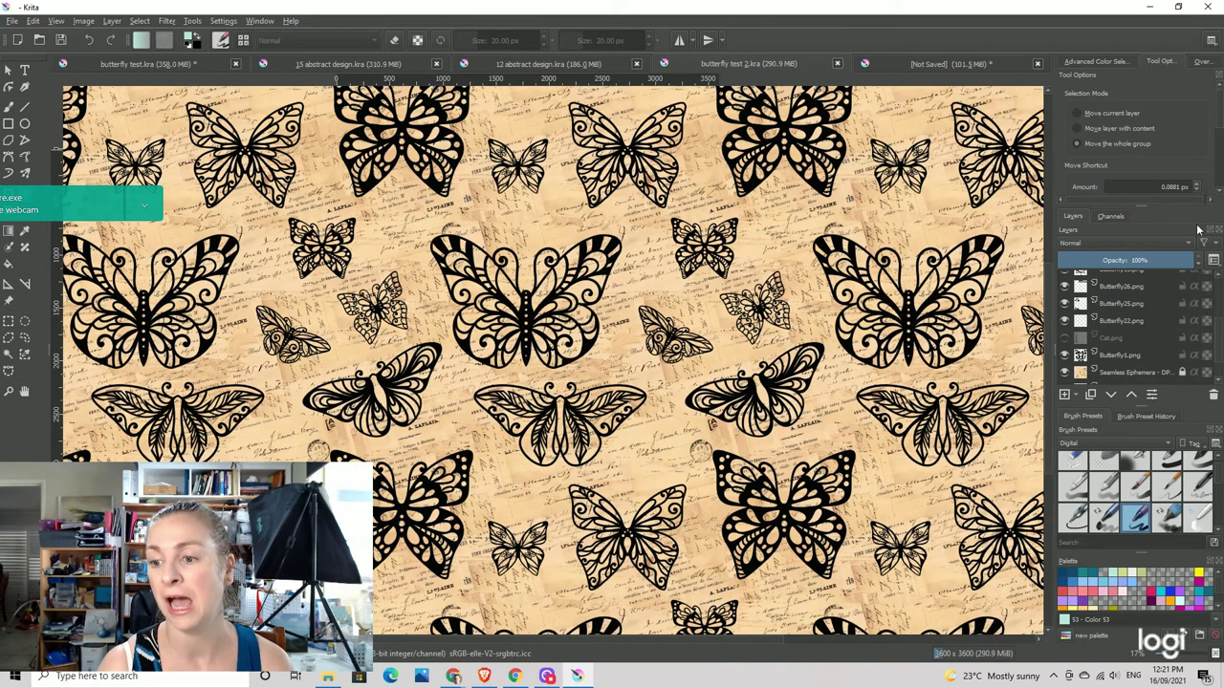
Look through the butterfly layers, hiding the Butterfly15.png layer and showing it again
{"action": "scroll", "coordinate": [1140, 338], "scroll_direction": "up", "scroll_amount": 2}
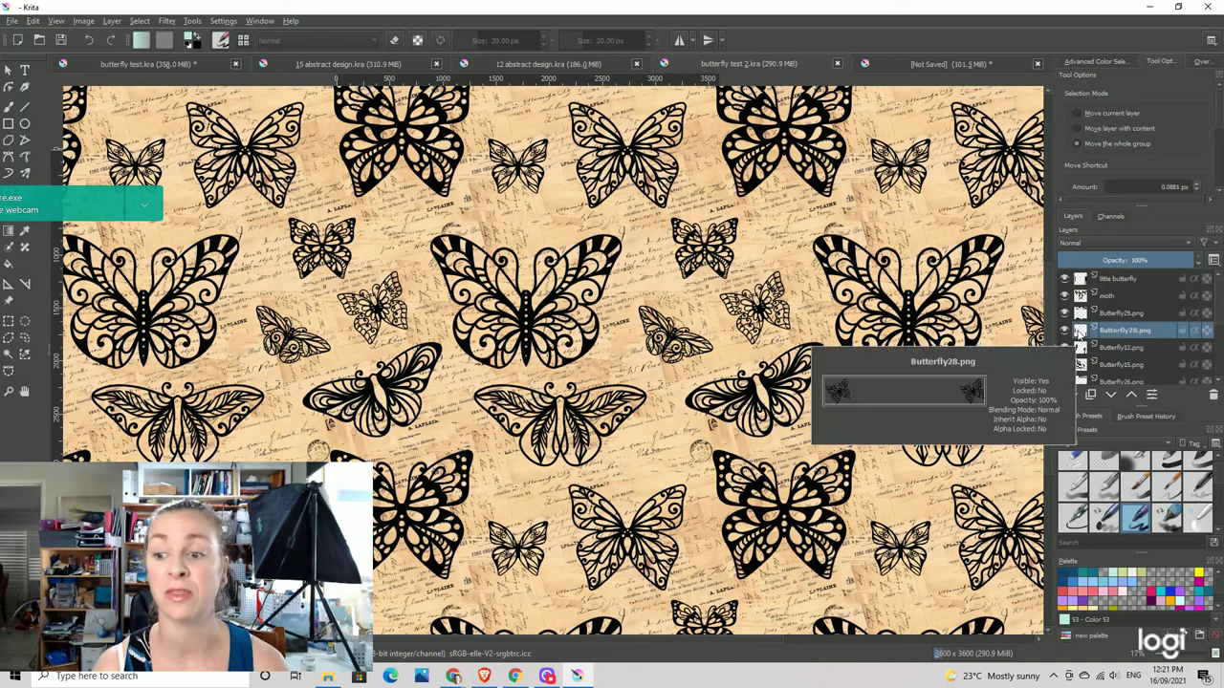
{"action": "mouse_move", "coordinate": [1099, 327]}
{"action": "scroll", "coordinate": [1097, 327], "scroll_direction": "down", "scroll_amount": 2}
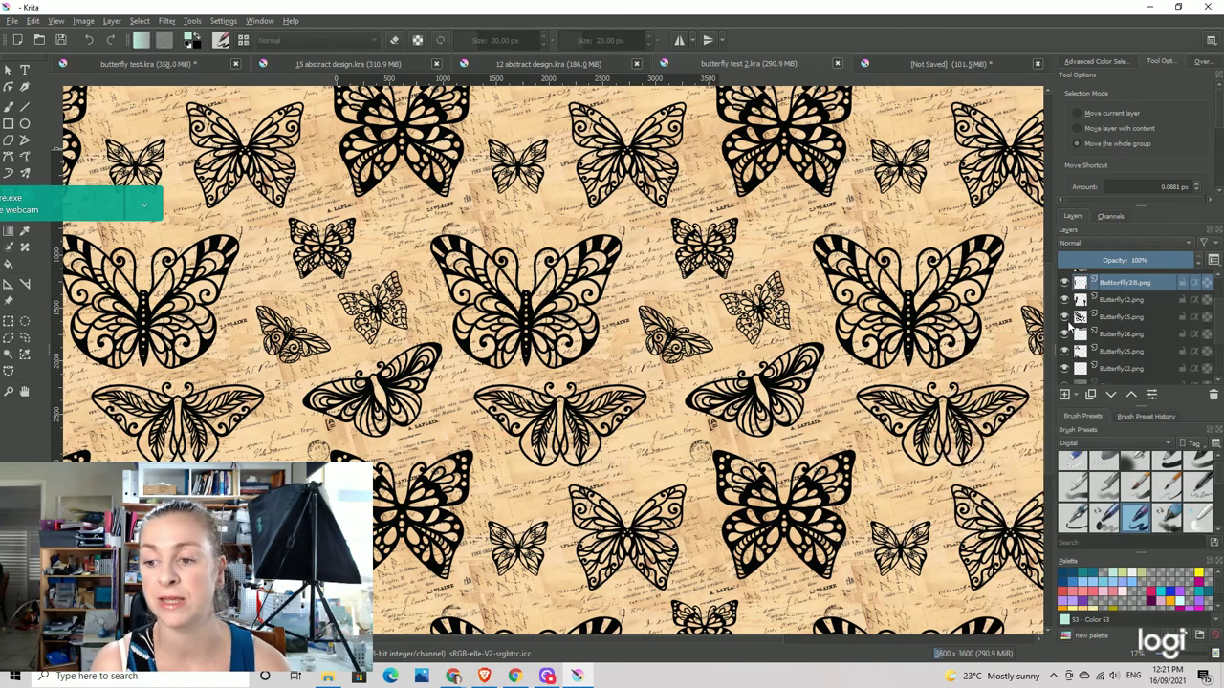
{"action": "left_click", "coordinate": [1065, 319]}
{"action": "left_click", "coordinate": [1065, 317]}
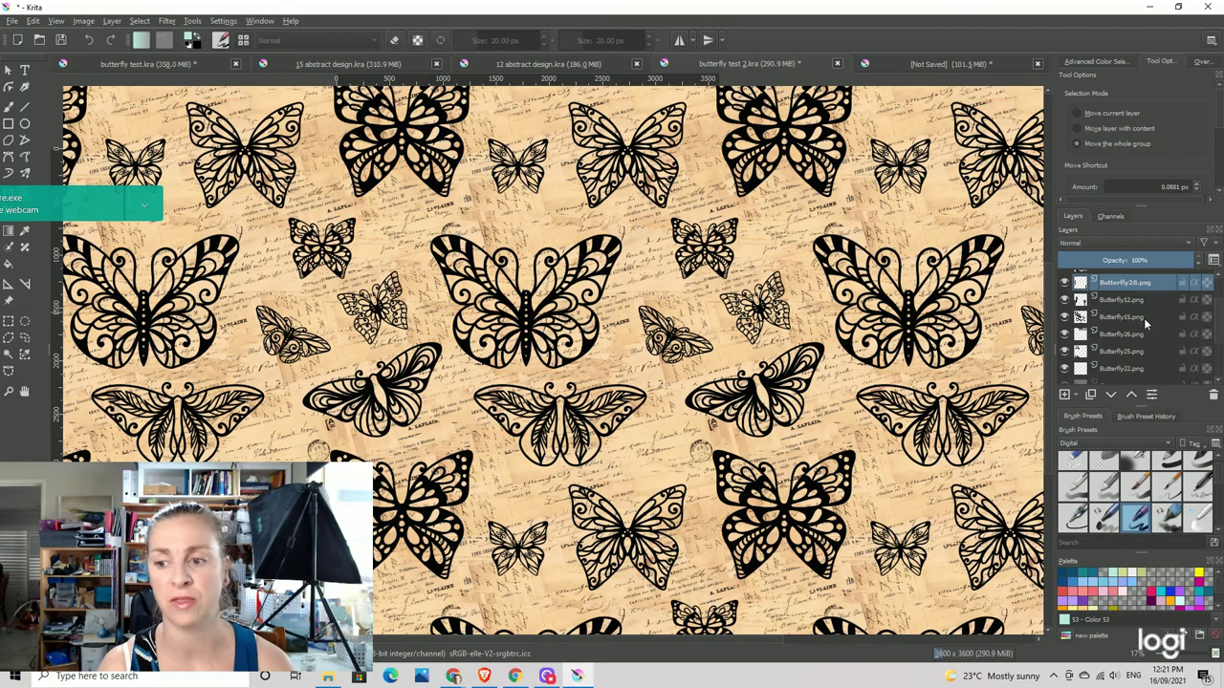
Flatten the butterfly test 2 image into a single layer, accepting the loss of its hidden layers
{"action": "left_click", "coordinate": [83, 21]}
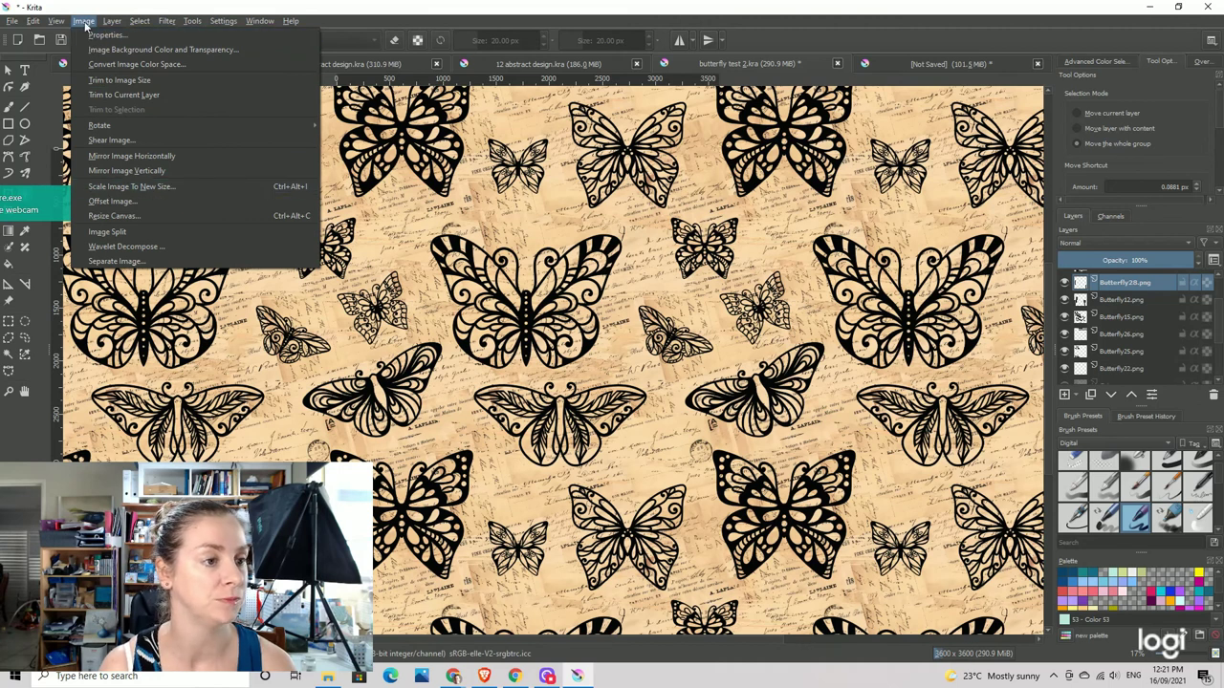
{"action": "mouse_move", "coordinate": [57, 23]}
{"action": "mouse_move", "coordinate": [120, 21]}
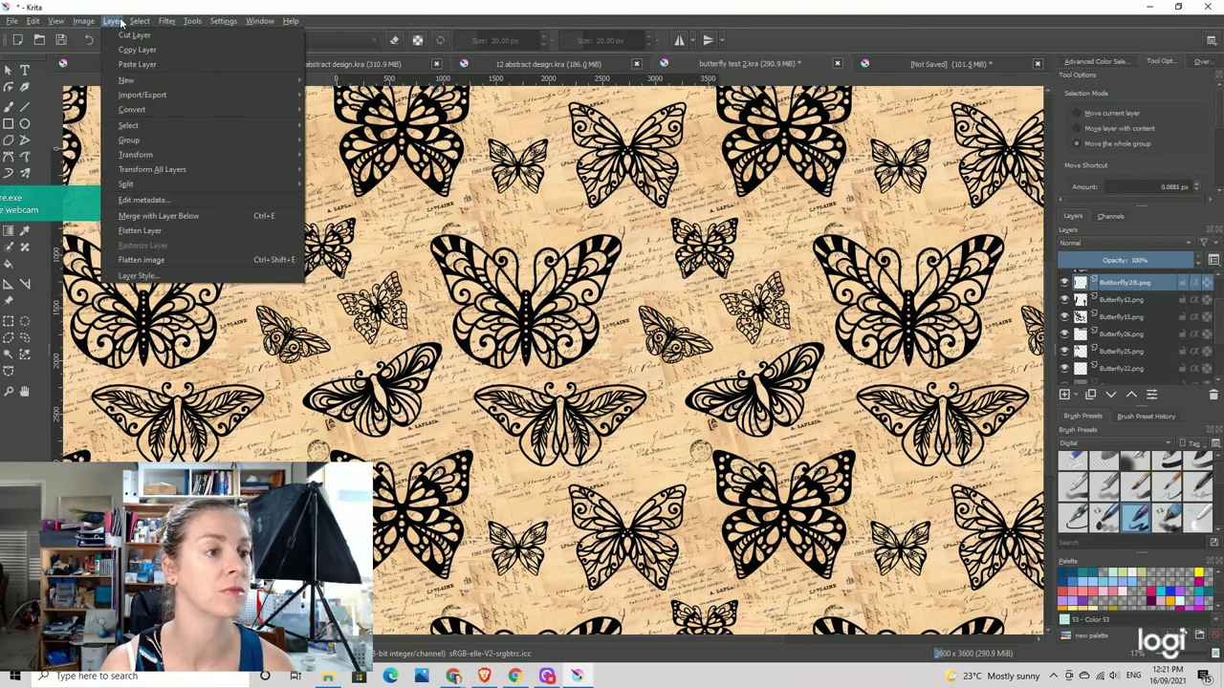
{"action": "left_click", "coordinate": [140, 259]}
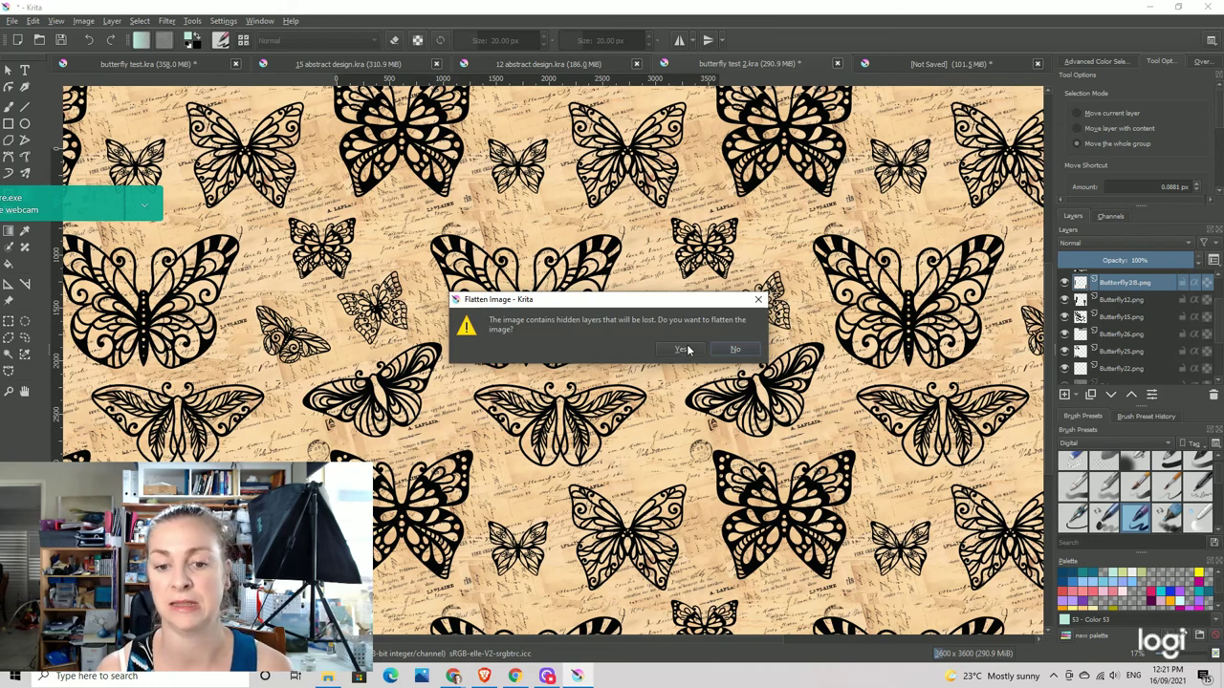
{"action": "left_click", "coordinate": [680, 350]}
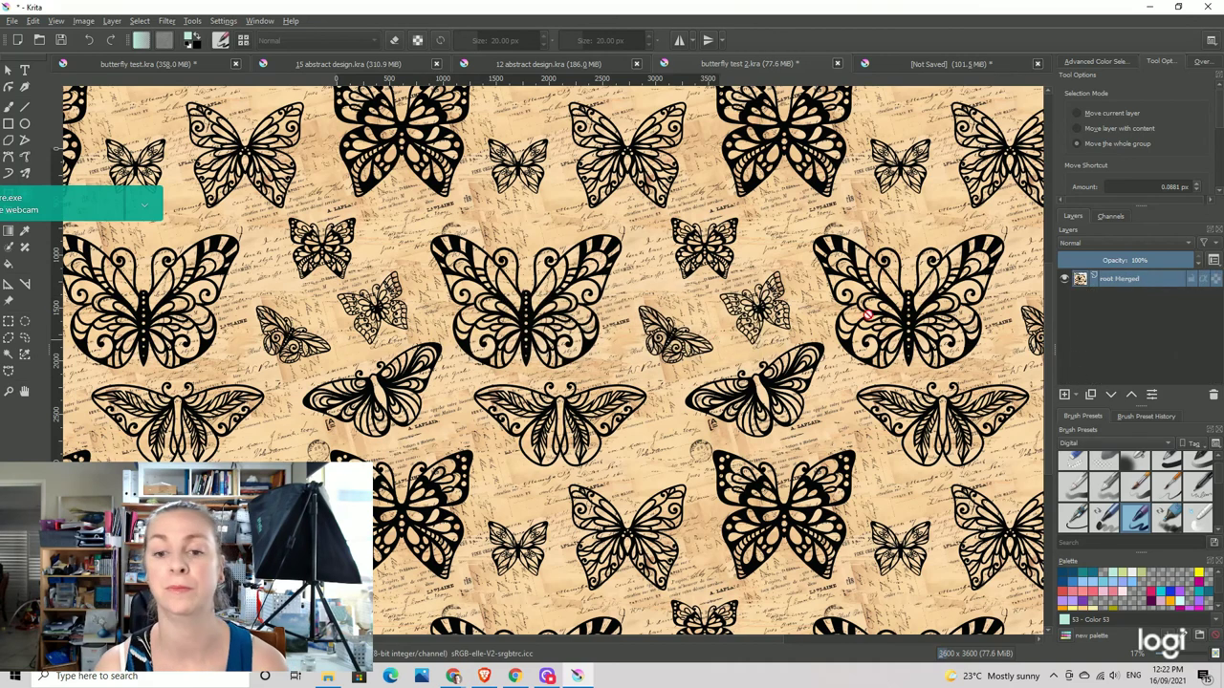
{"action": "scroll", "coordinate": [828, 307], "scroll_direction": "up", "scroll_amount": 3}
{"action": "scroll", "coordinate": [828, 308], "scroll_direction": "down", "scroll_amount": 5}
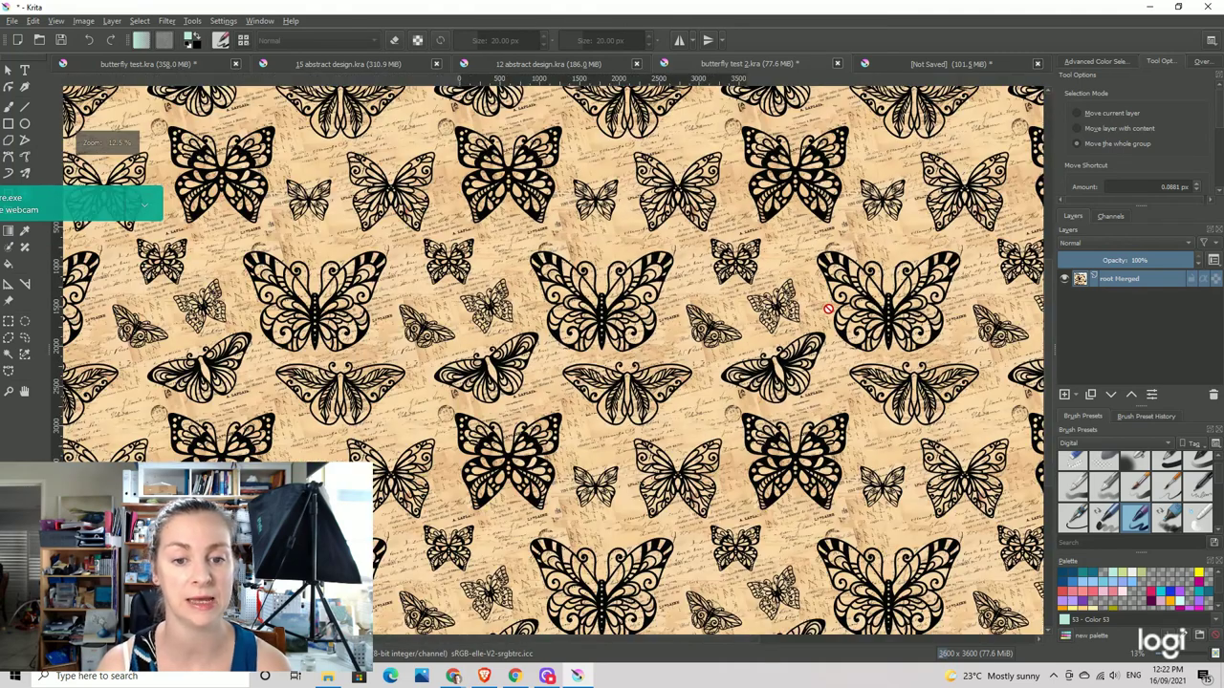